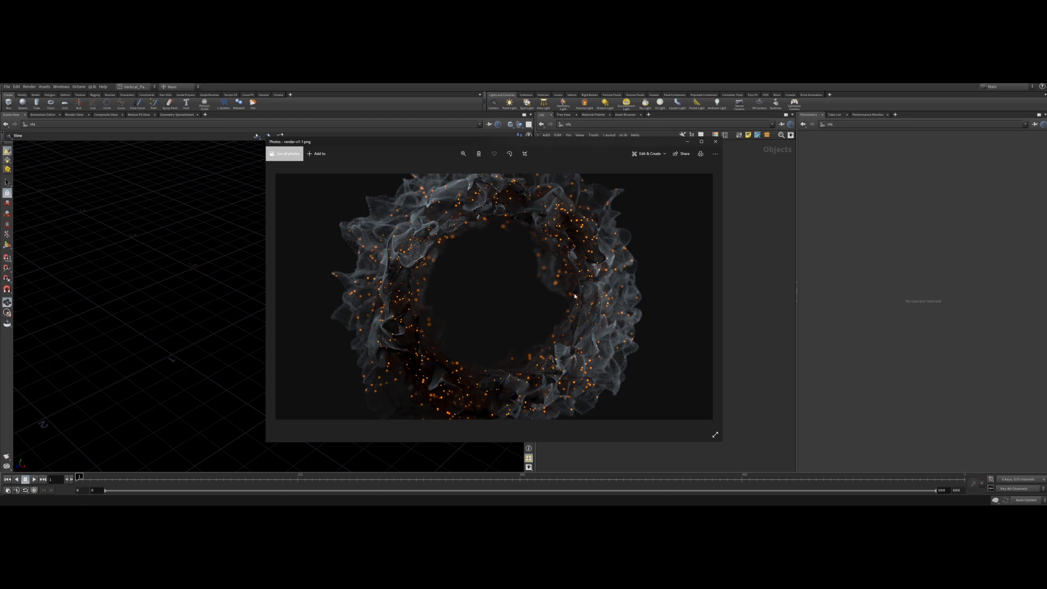
Close the reference render image and create a Geometry node in the object network.
click(715, 141)
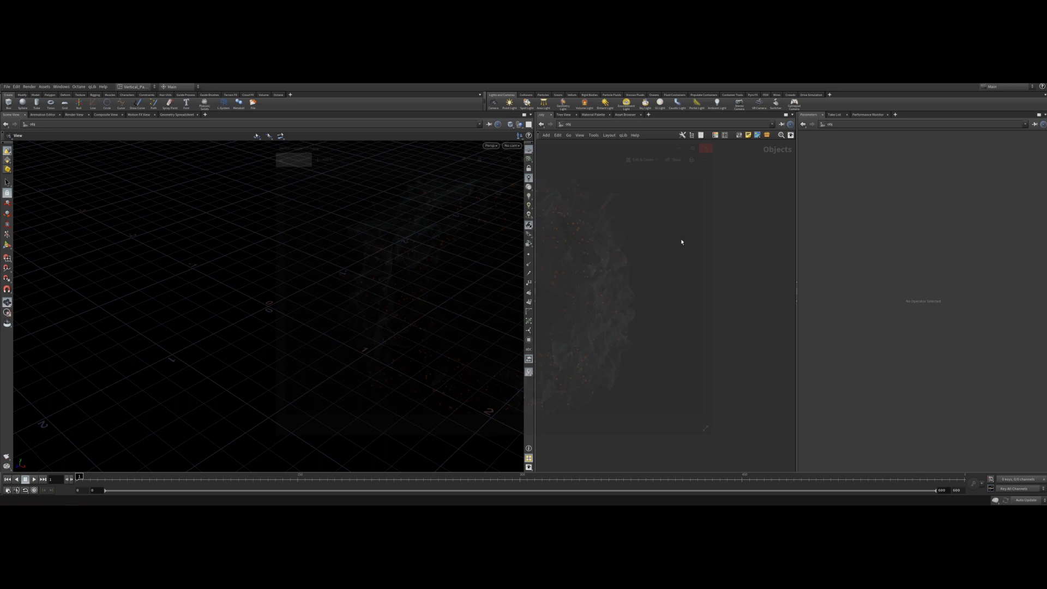
key(Tab)
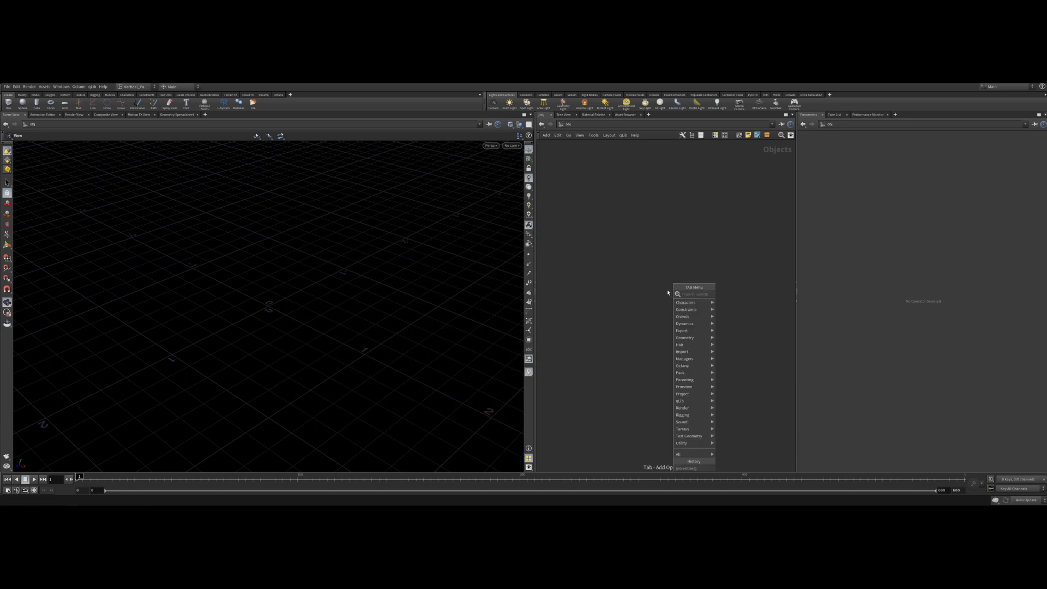
text(geo)
key(Return)
click(653, 243)
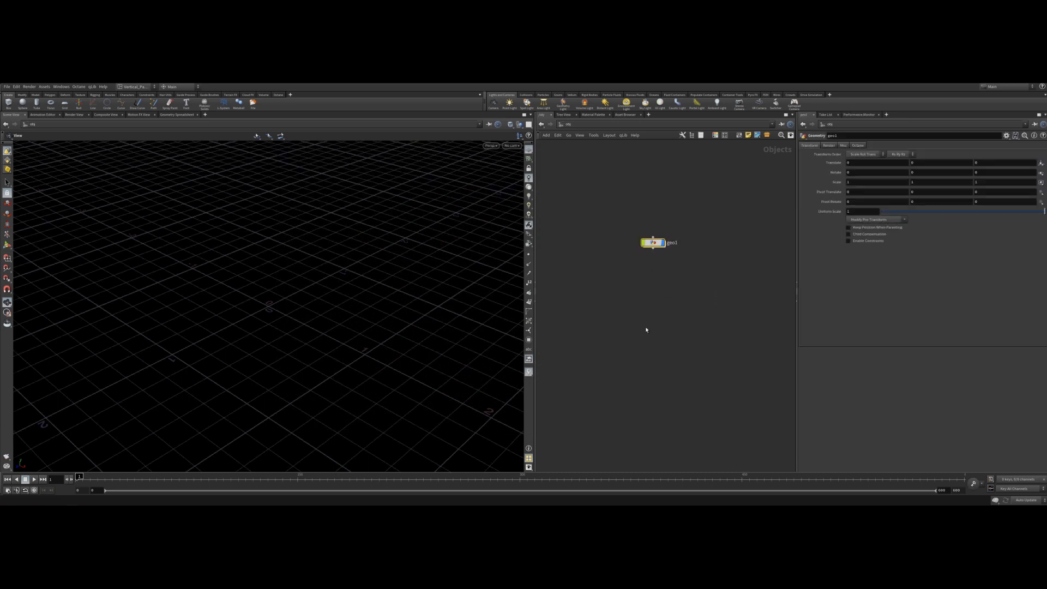
Enter the geometry node and add a Torus node inside it.
key(i)
key(Tab)
mouse_move(658, 294)
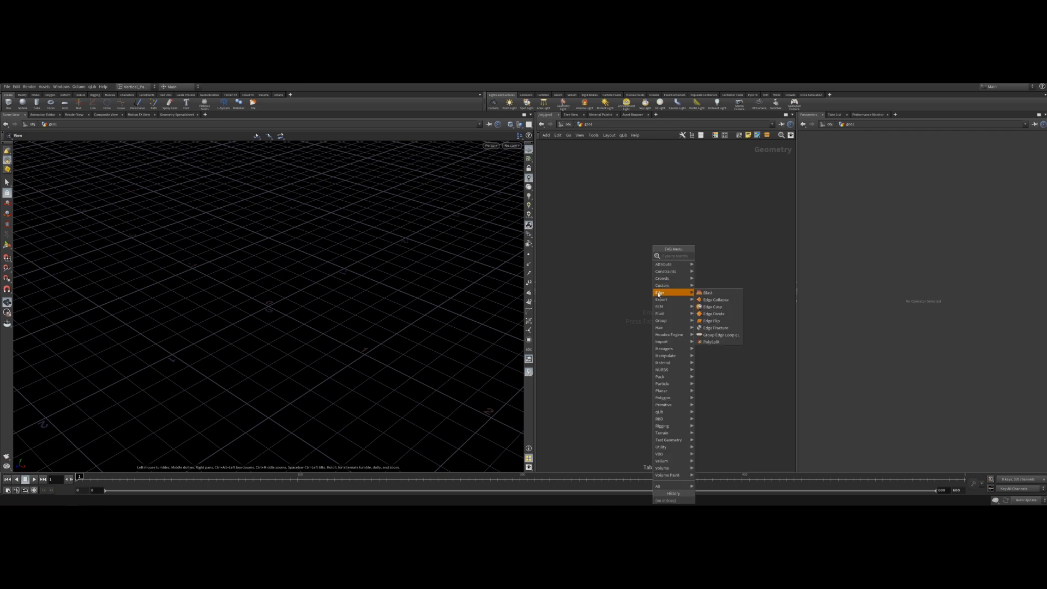
text(torus)
key(Return)
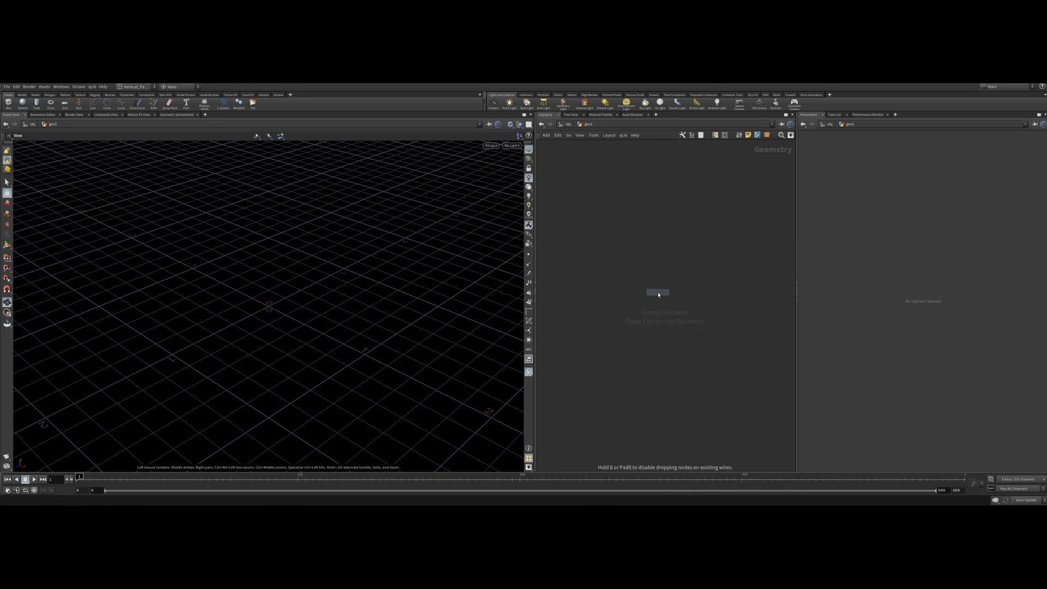
click(659, 254)
Switch the viewport shading of the torus to Smooth Wire Shaded.
mouse_move(355, 287)
mouse_down()
mouse_move(325, 325)
mouse_move(345, 311)
mouse_move(342, 322)
mouse_move(325, 304)
mouse_move(322, 333)
mouse_move(327, 319)
mouse_up()
click(511, 124)
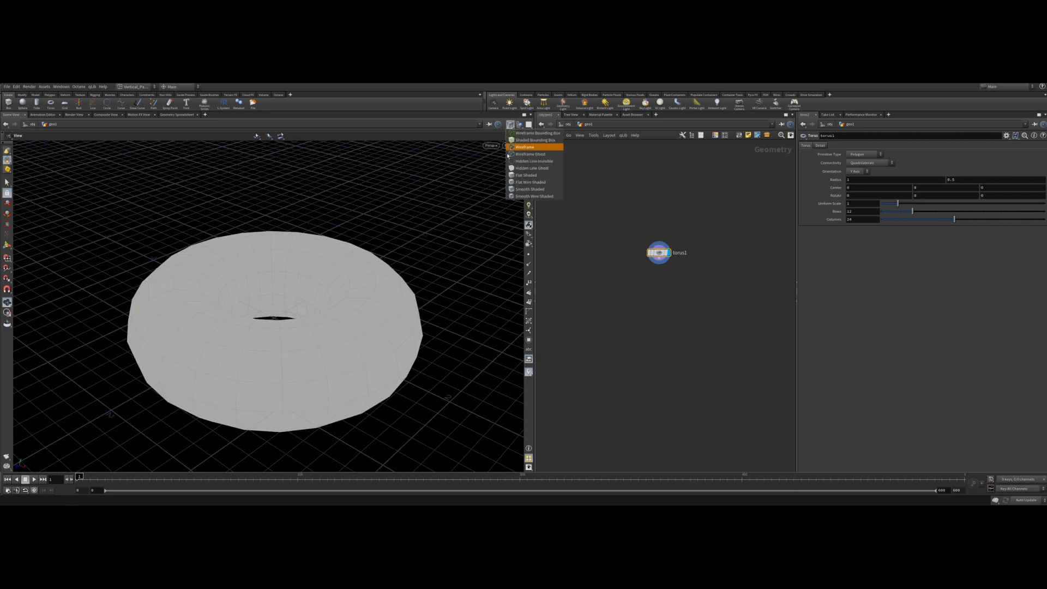
click(515, 196)
click(510, 124)
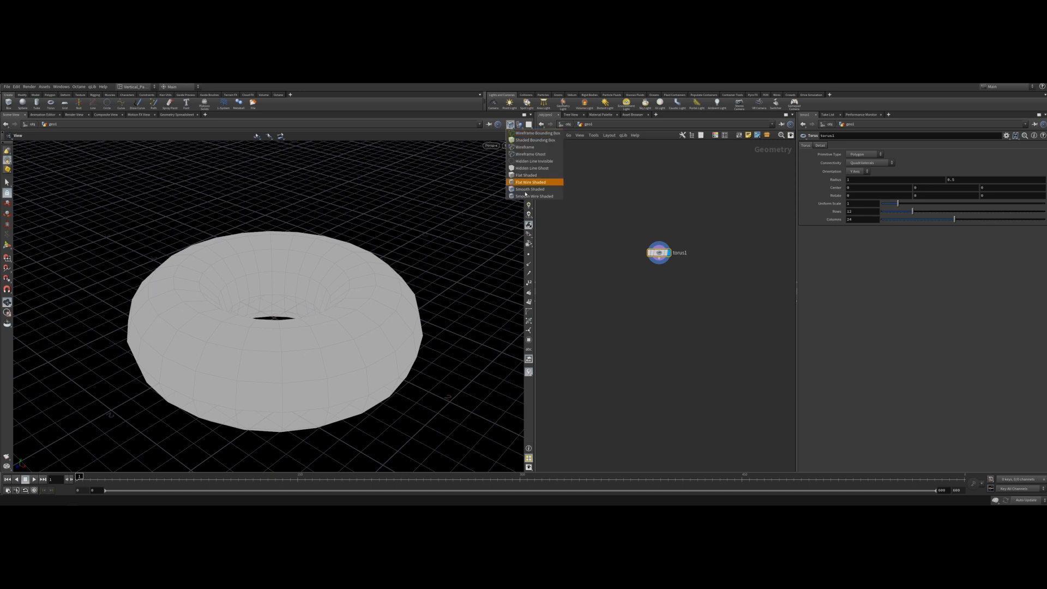
click(521, 196)
mouse_move(381, 303)
mouse_down()
mouse_move(342, 321)
mouse_move(336, 301)
mouse_up()
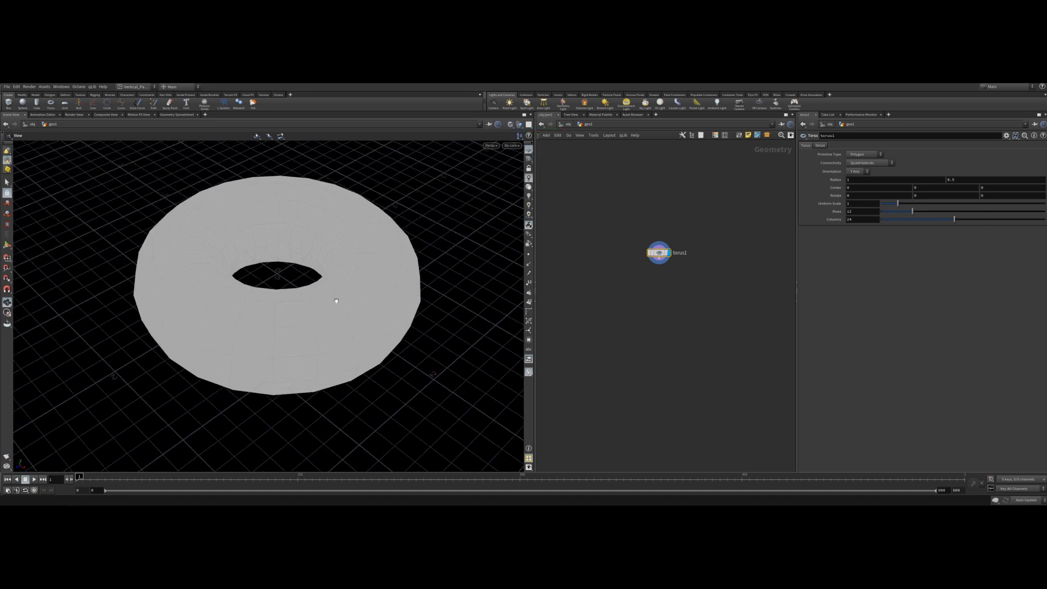
Add a Scatter node below the torus, wire the torus into it, and set it as the displayed node.
key(Tab)
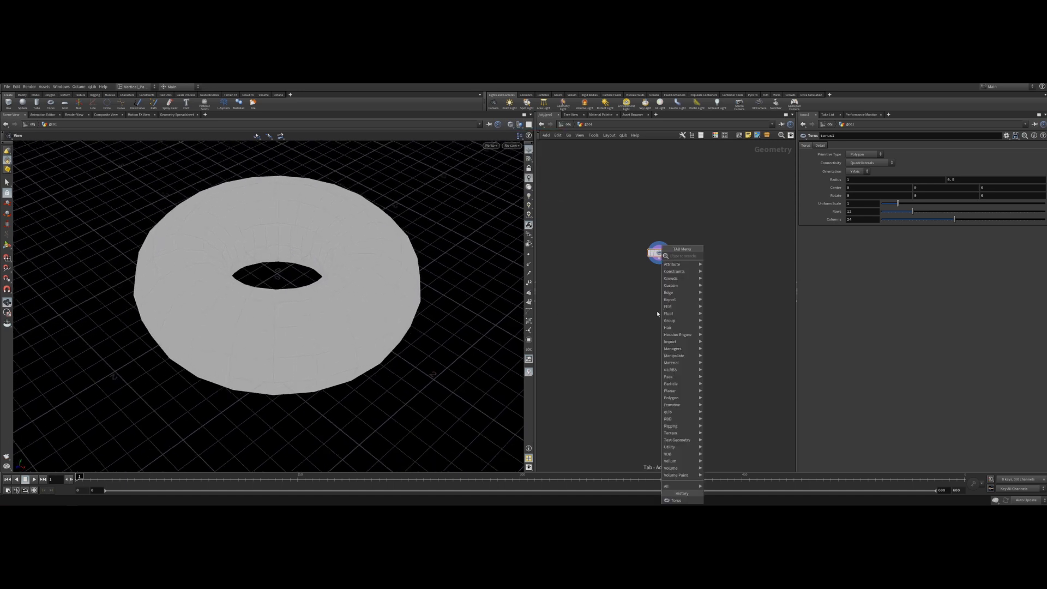
text(scatter)
key(Return)
click(656, 310)
drag(659, 248, 660, 279)
click(672, 279)
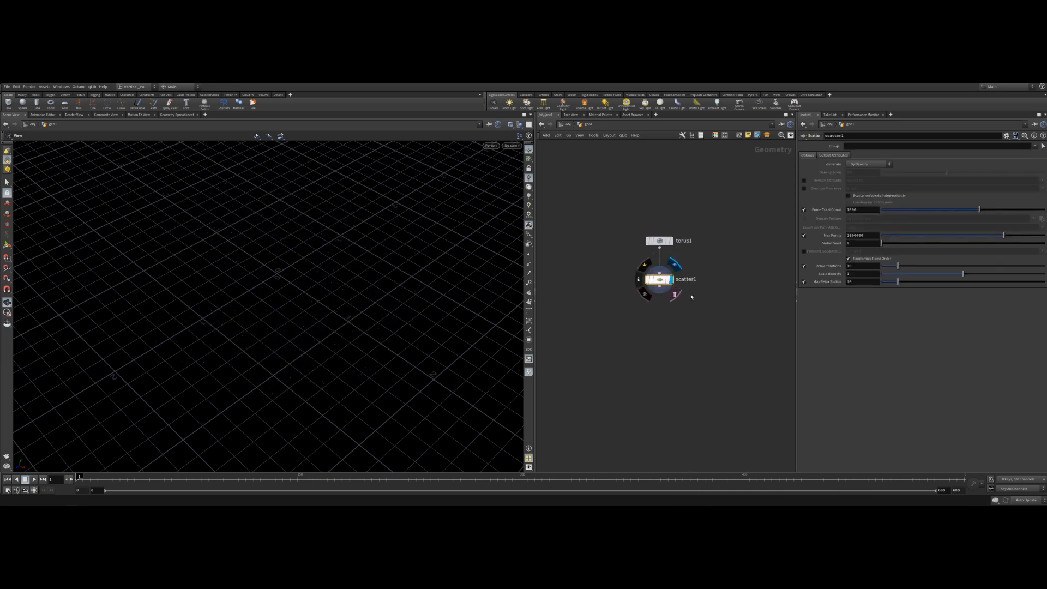
Set the scatter's Force Total Count to 10000.
drag(411, 329, 285, 296)
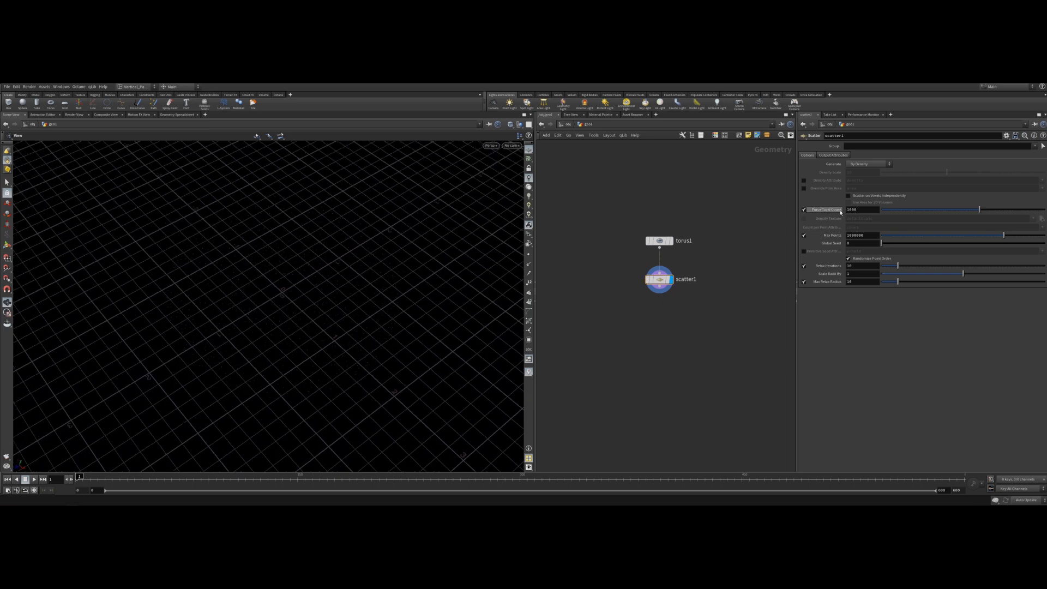
click(851, 209)
key(BackSpace)
text(0)
key(Return)
drag(269, 425, 283, 359)
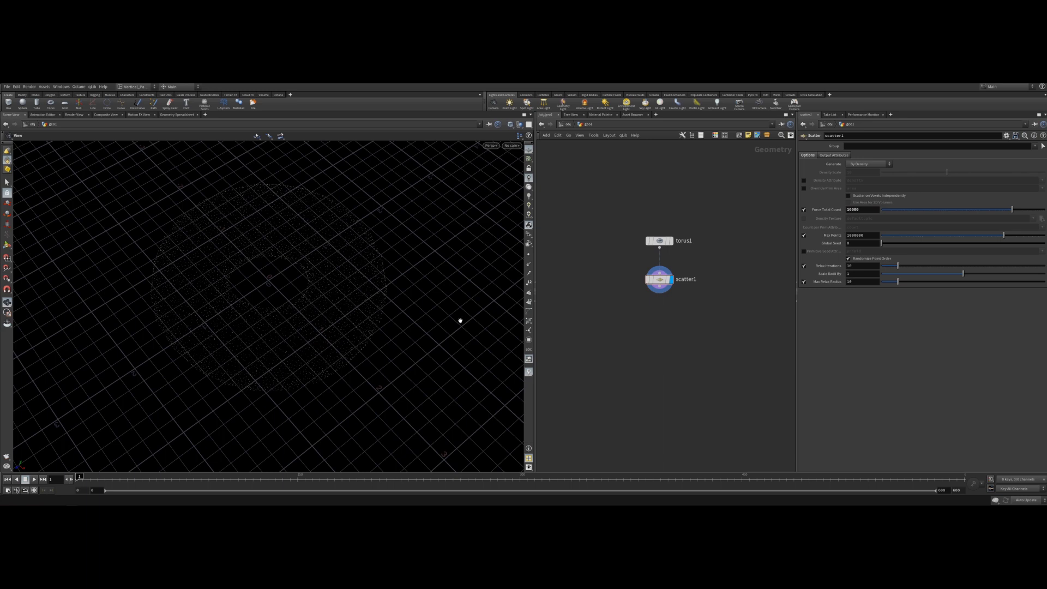
Add a POP Network below the scatter, wire the scatter into it, and open the network.
drag(660, 280, 660, 272)
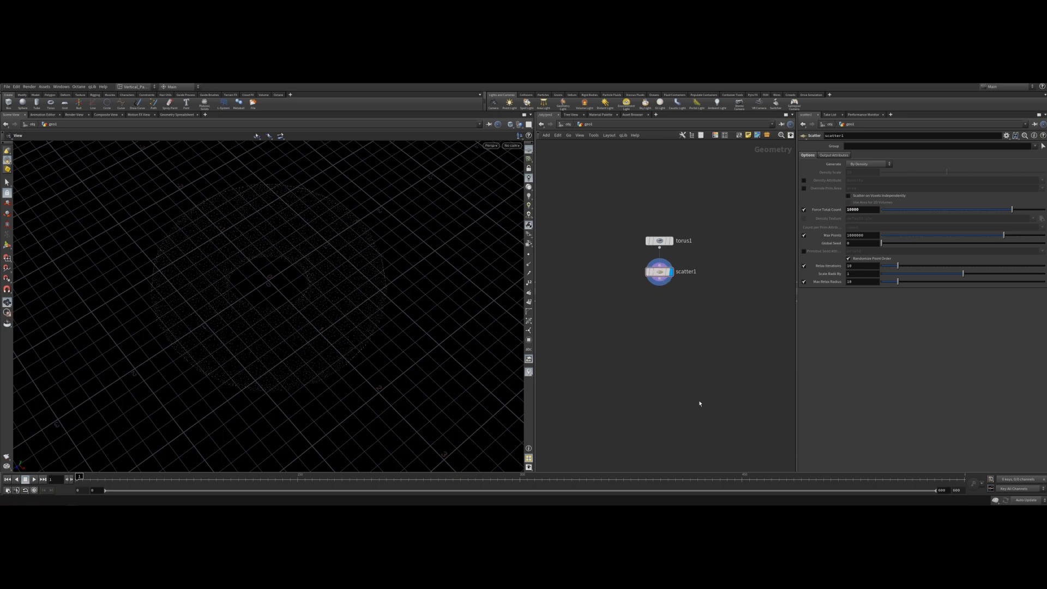
key(Tab)
mouse_move(665, 321)
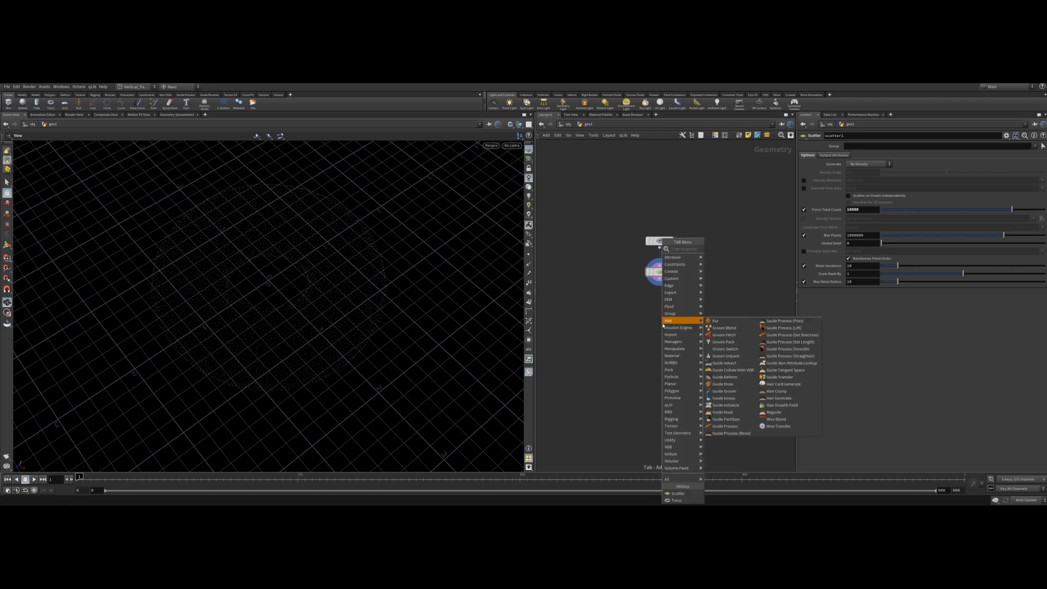
text(pop)
key(Return)
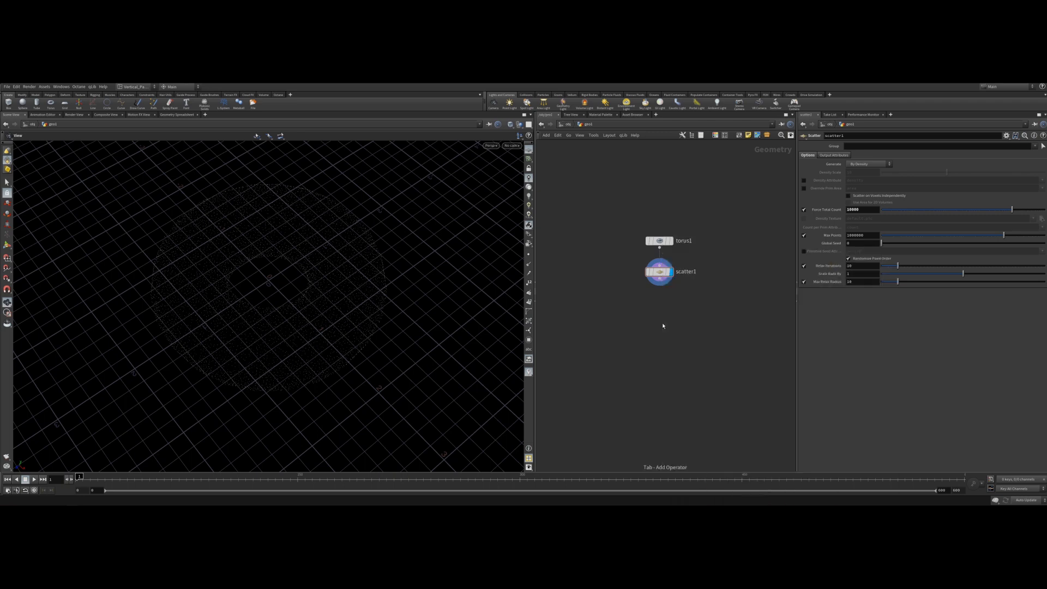
click(662, 322)
drag(659, 279, 660, 312)
double_click(660, 311)
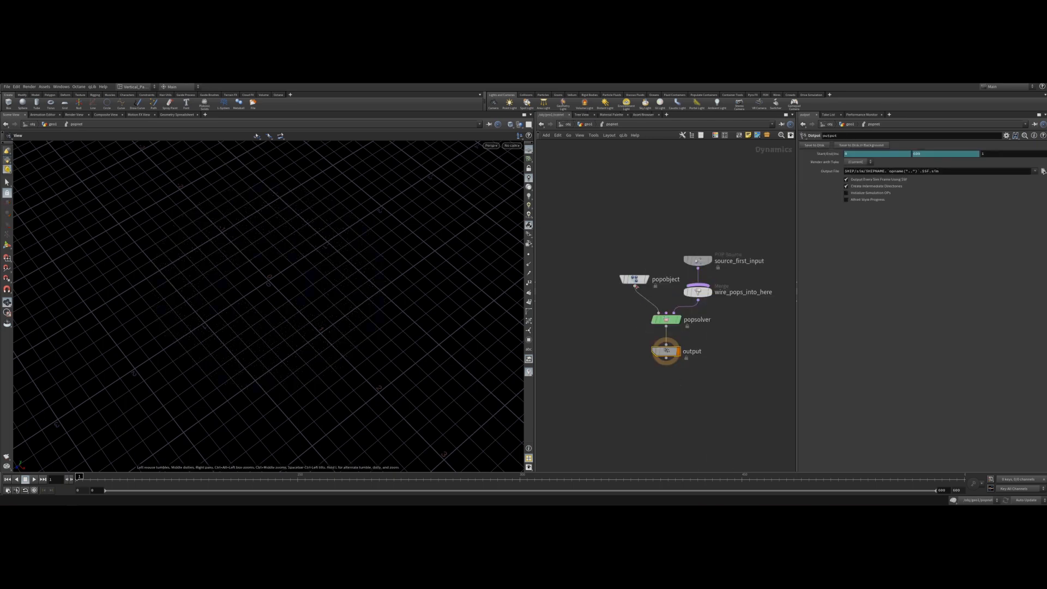
Spread out the POP nodes and set the source_first_input Emission Type to All Geometry.
drag(634, 279, 591, 279)
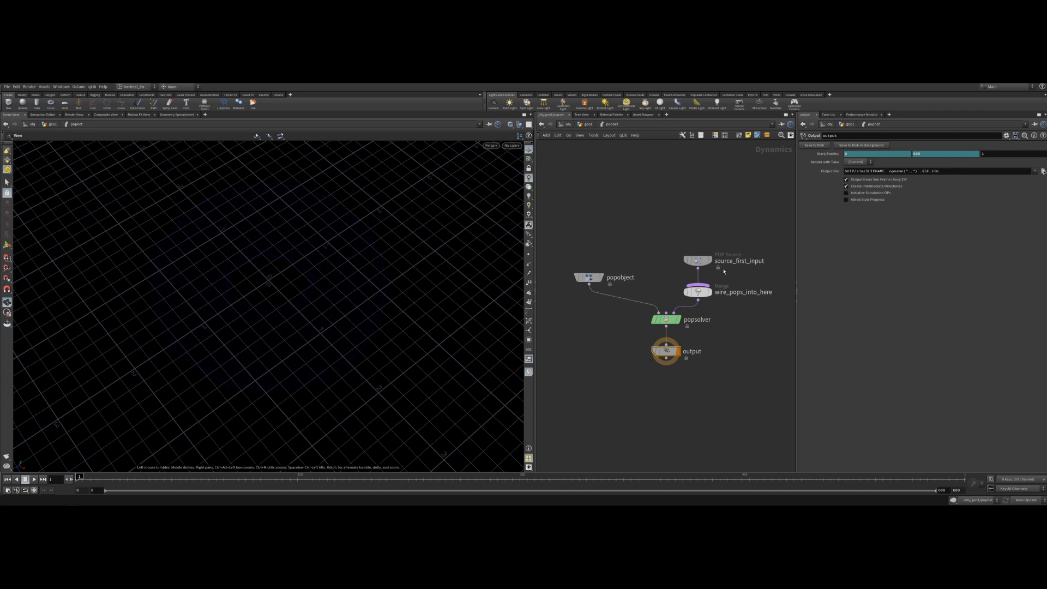
drag(698, 264, 699, 196)
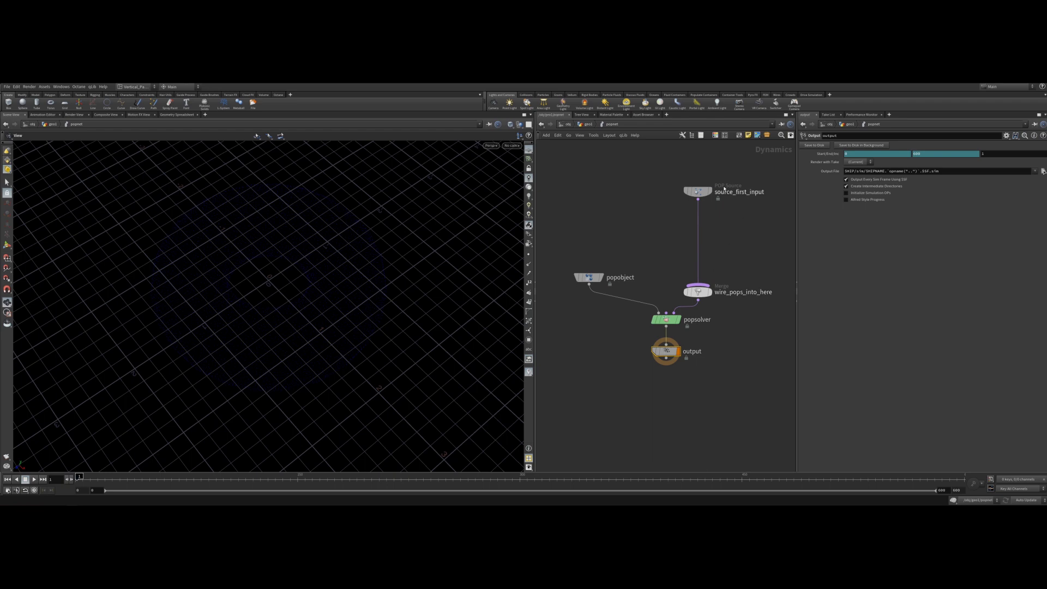
click(698, 191)
click(854, 165)
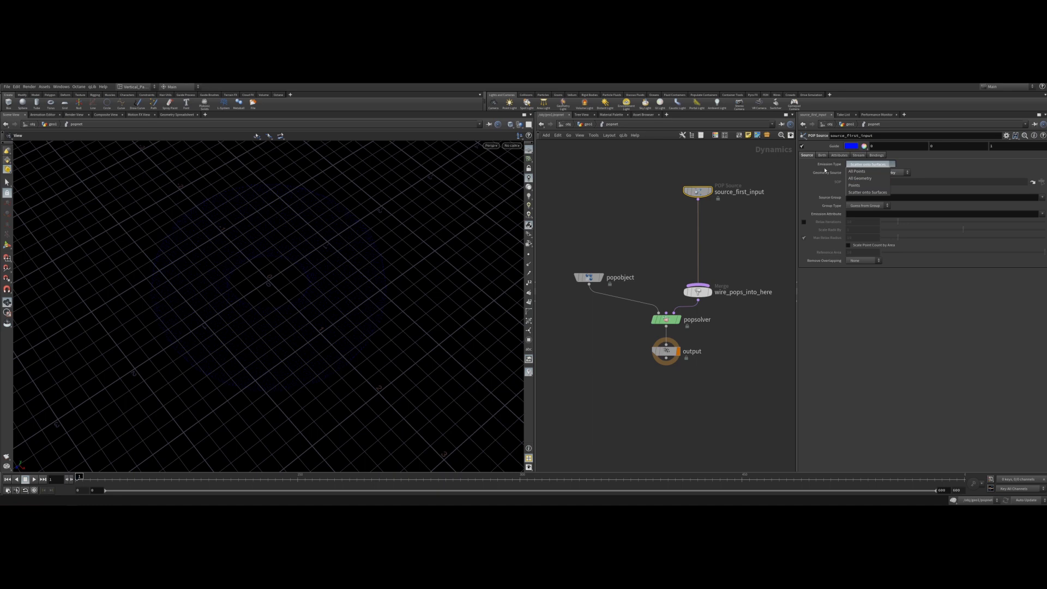
click(860, 178)
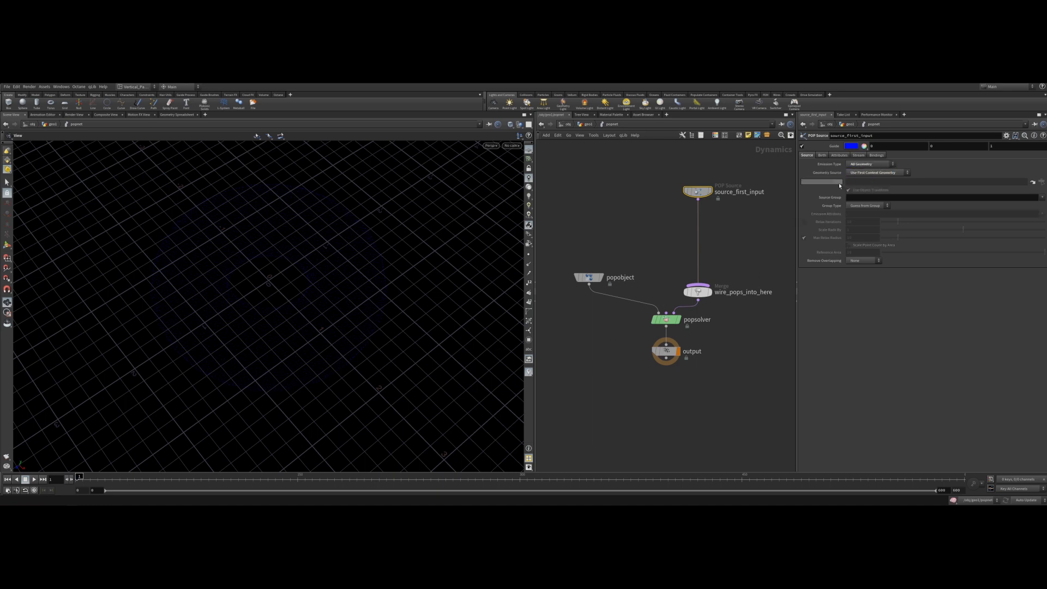
Play the simulation to preview the emission and return to the first frame.
click(803, 147)
click(802, 146)
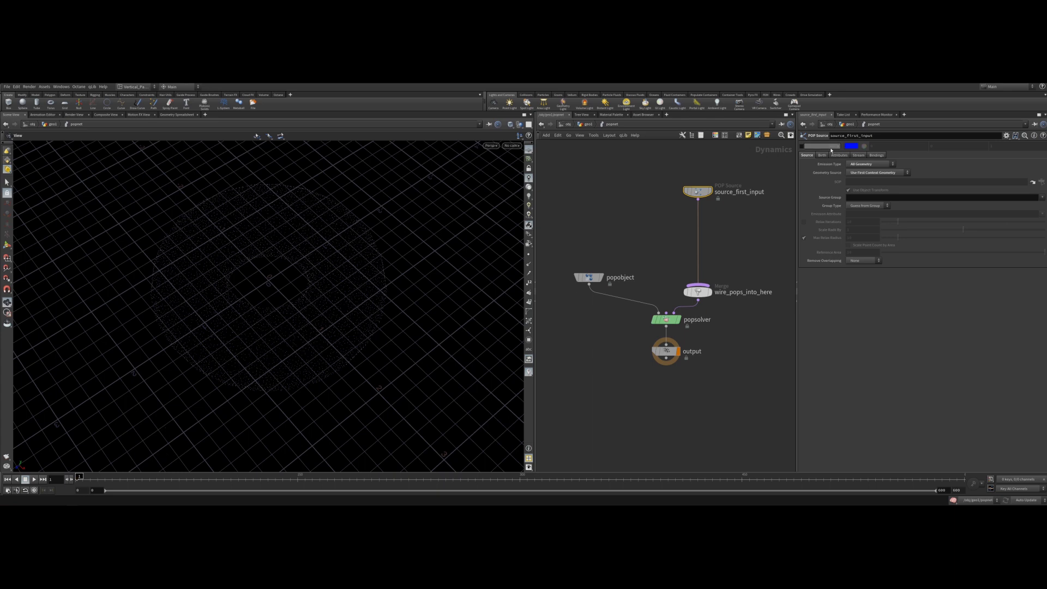
click(34, 480)
click(25, 480)
click(7, 481)
click(762, 218)
Set the source's Birth Impulse Activation expression to $SF==1.
click(822, 155)
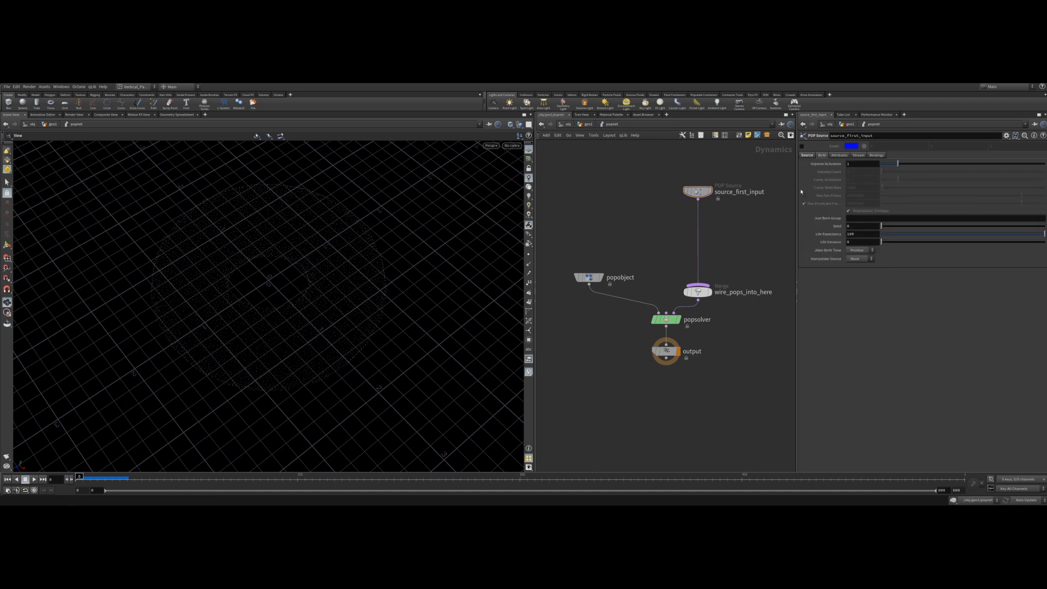
click(855, 164)
text($)
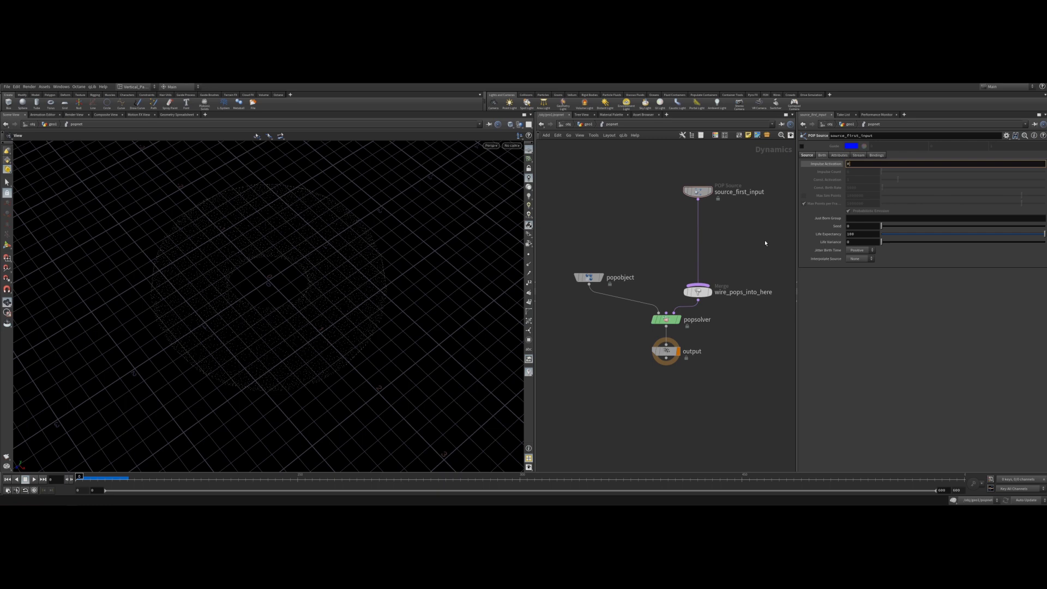
text(SF==1)
key(Return)
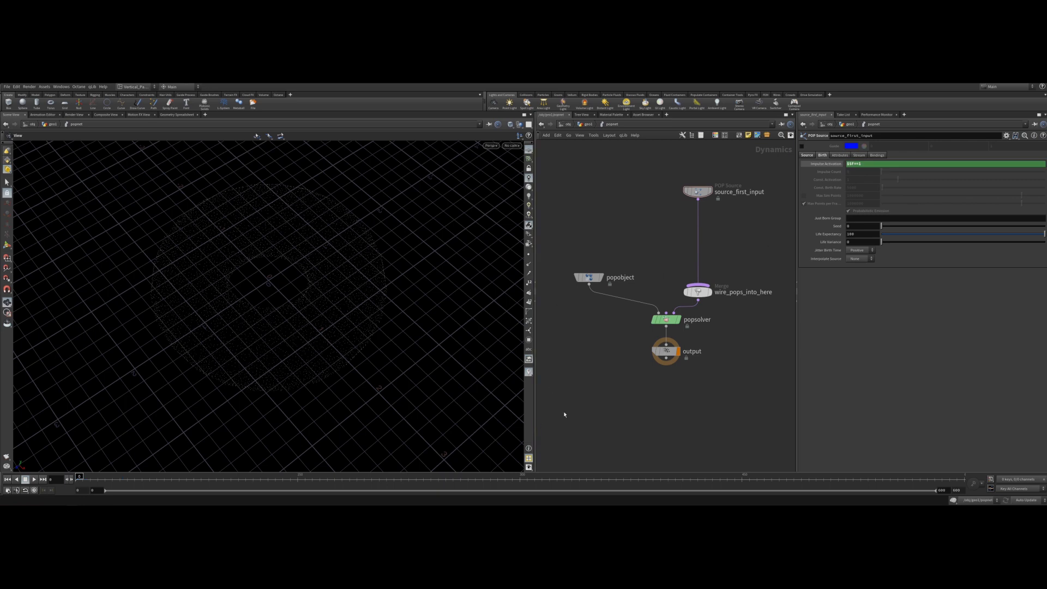
Add a POP Force node between the source and the merge node.
key(Tab)
key(Escape)
key(Tab)
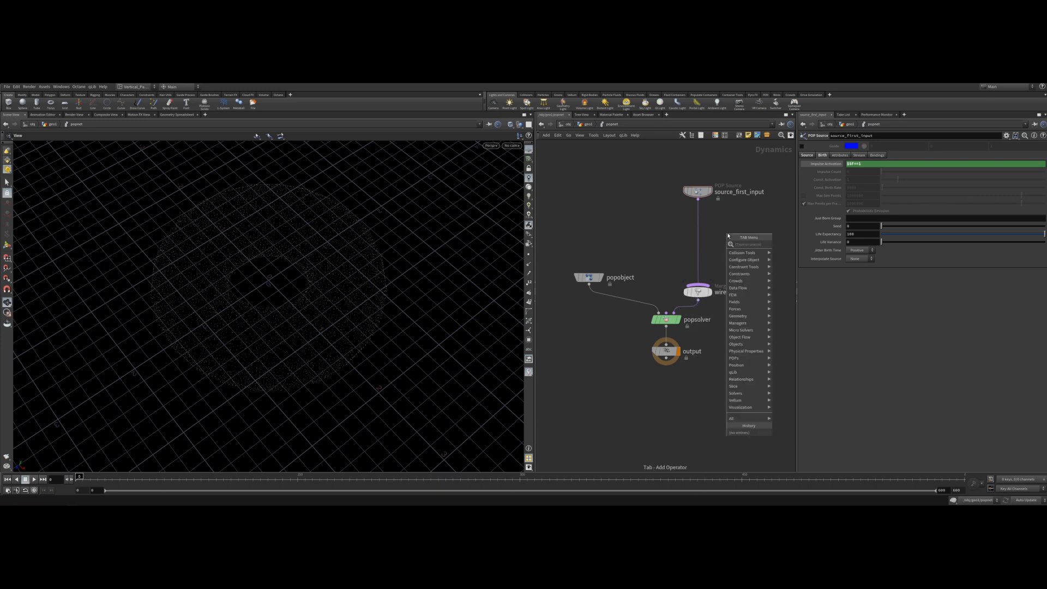
text(popforce)
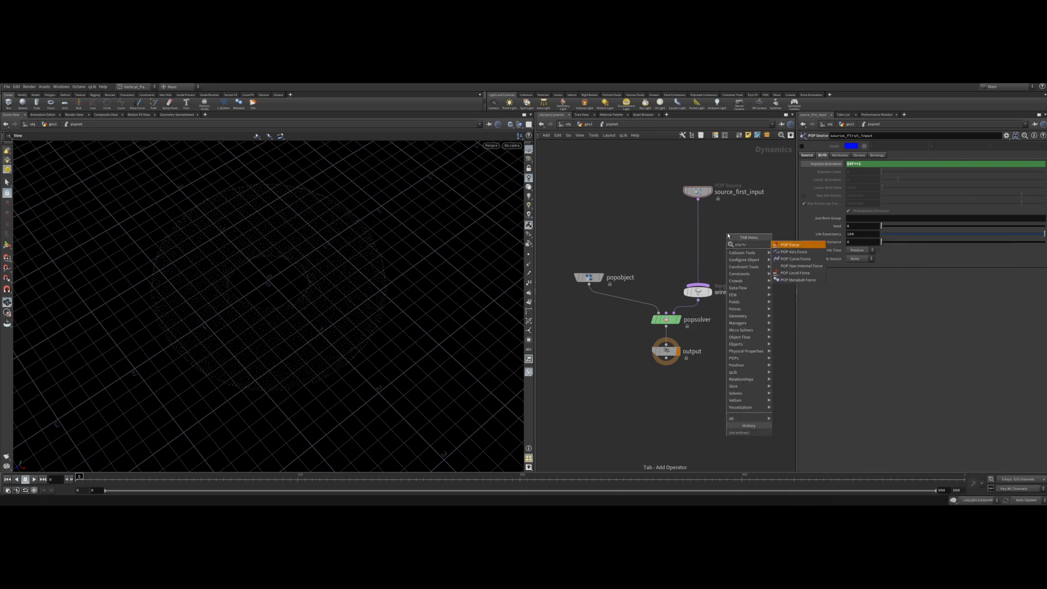
key(Return)
click(698, 247)
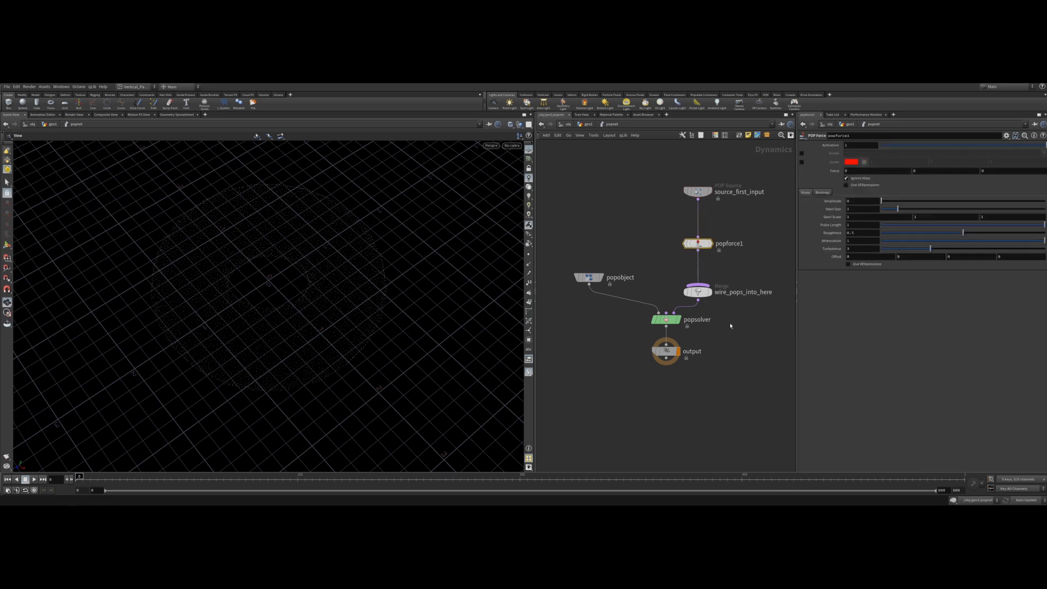
Set the POP Force noise Amplitude to 0.2 and play the simulation.
click(853, 203)
text(.2)
key(Return)
scroll(861, 202, up, 2)
click(34, 479)
click(25, 479)
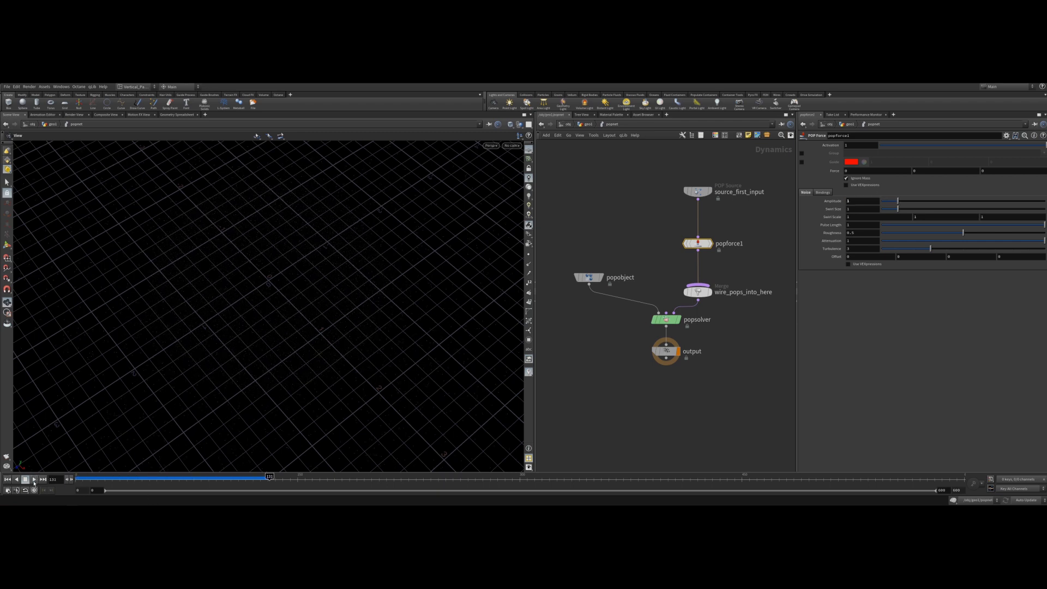
click(7, 480)
Set the noise Amplitude to 0.6 and replay the simulation.
text(0.6)
key(Return)
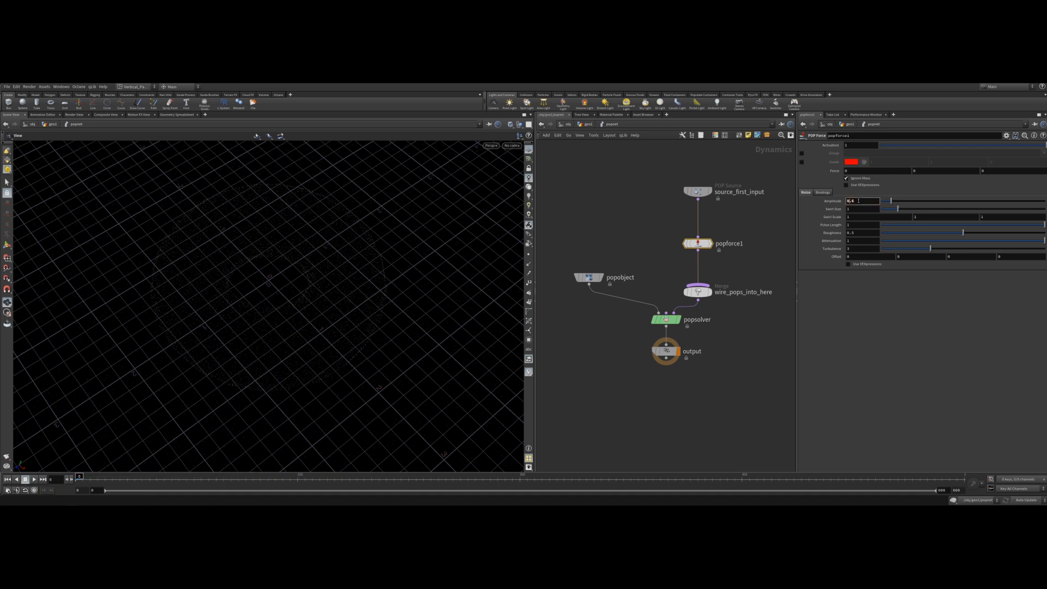
scroll(858, 200, down, 6)
scroll(858, 201, up, 1)
click(33, 479)
click(25, 479)
Set the noise Amplitude to 0.08 and play the simulation.
click(869, 202)
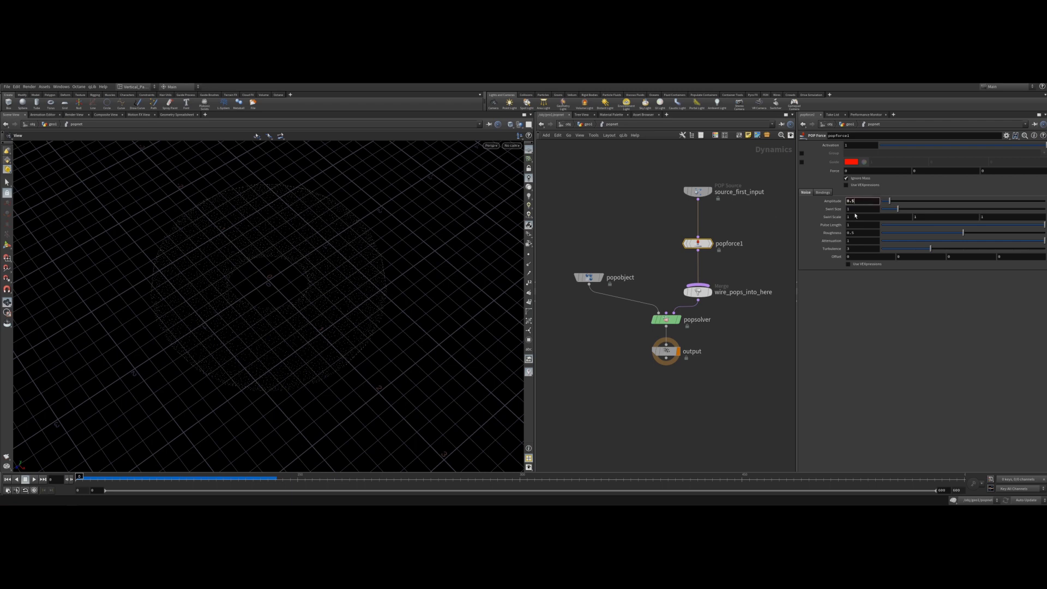
text(0.08)
key(Return)
click(34, 479)
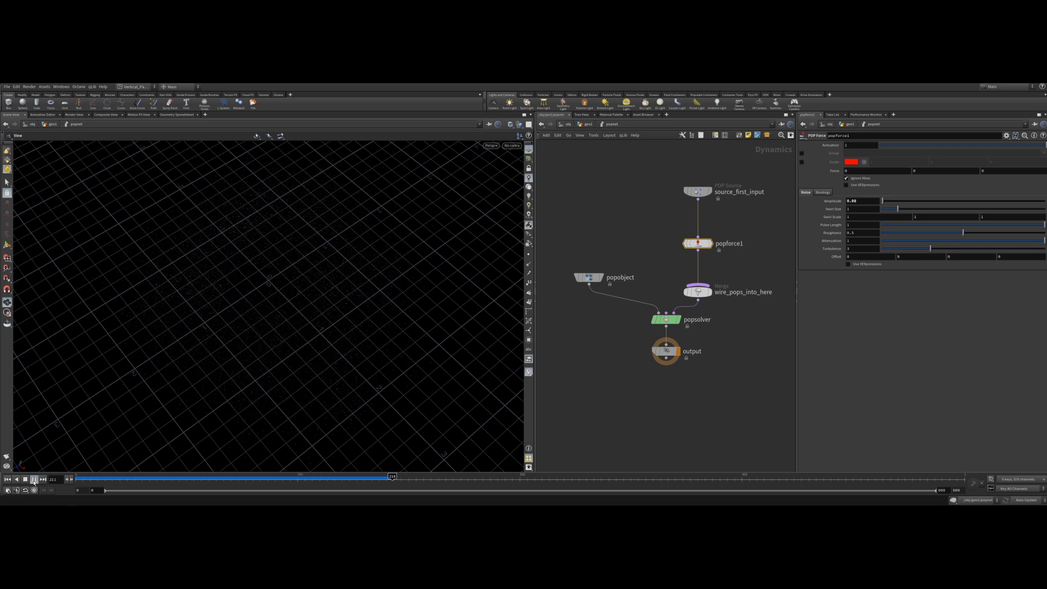
click(34, 480)
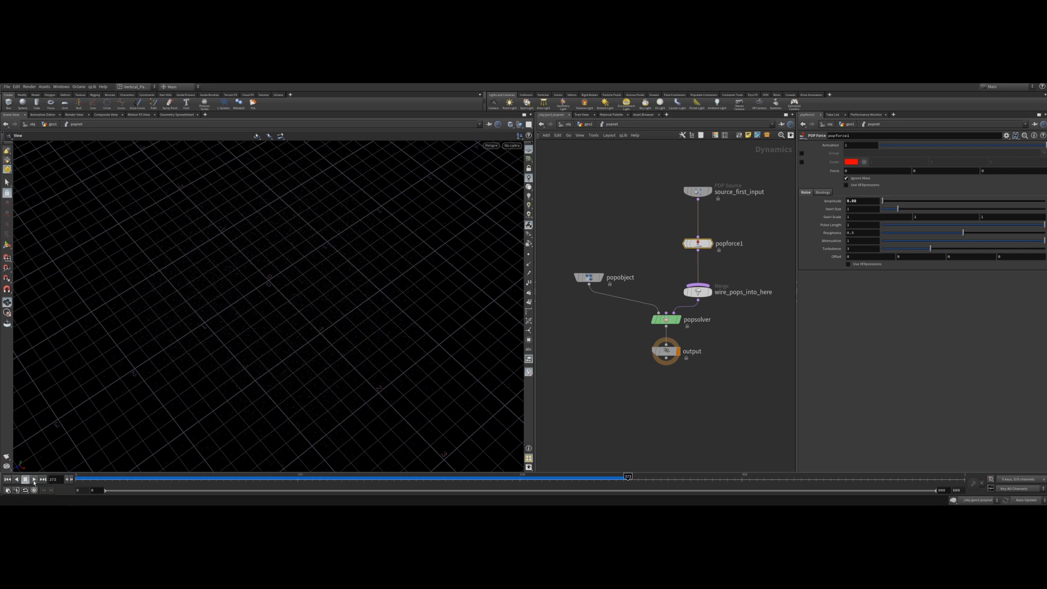
Scrub and replay the simulation, then return to the first frame.
drag(516, 479, 491, 479)
click(34, 490)
click(8, 480)
click(34, 479)
click(34, 480)
click(7, 479)
Add a POP Axis Force node below the POP Force node.
mouse_move(708, 246)
mouse_down()
mouse_move(709, 221)
mouse_move(703, 242)
mouse_up()
key(Tab)
text(pop axis)
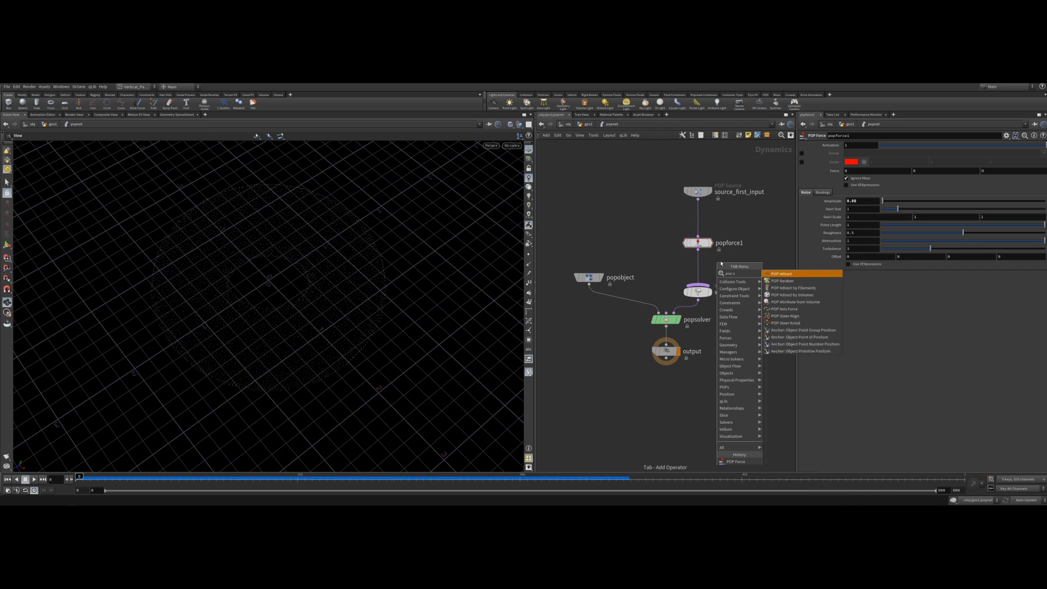
key(Return)
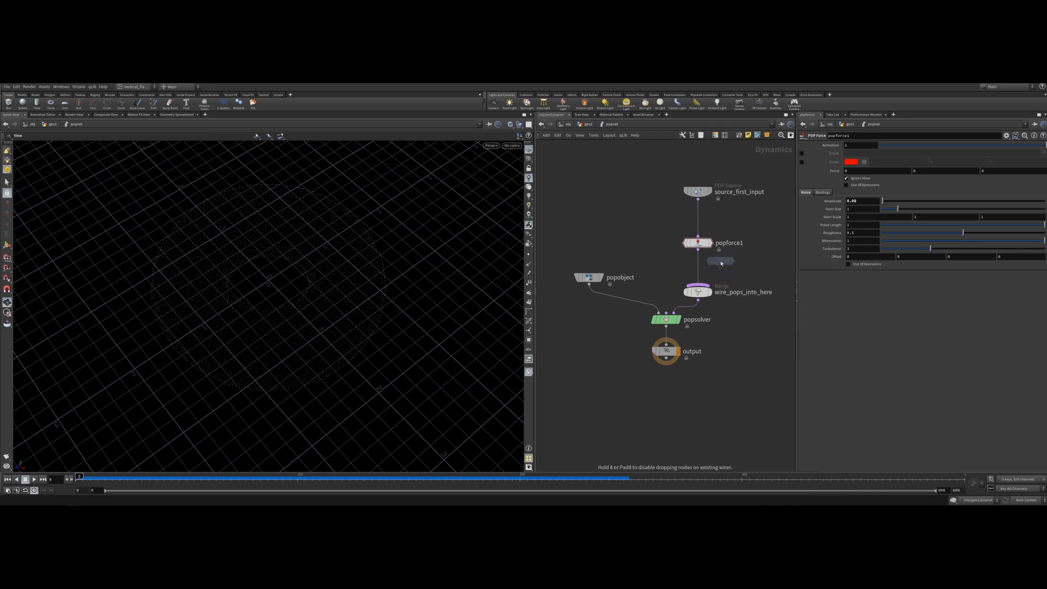
click(704, 279)
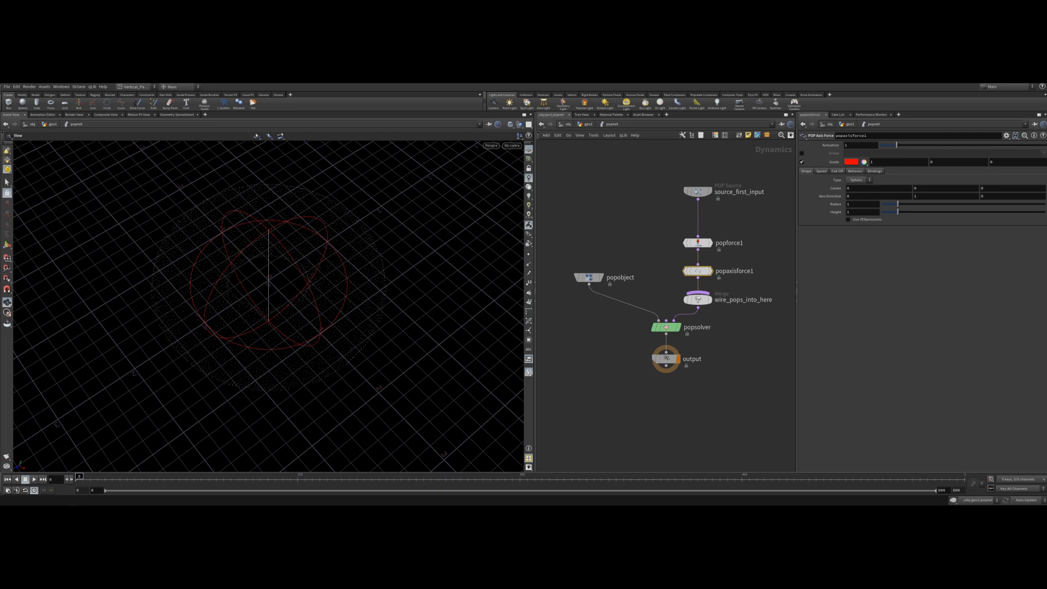
Play the simulation with the axis force applied and return to the first frame.
click(34, 479)
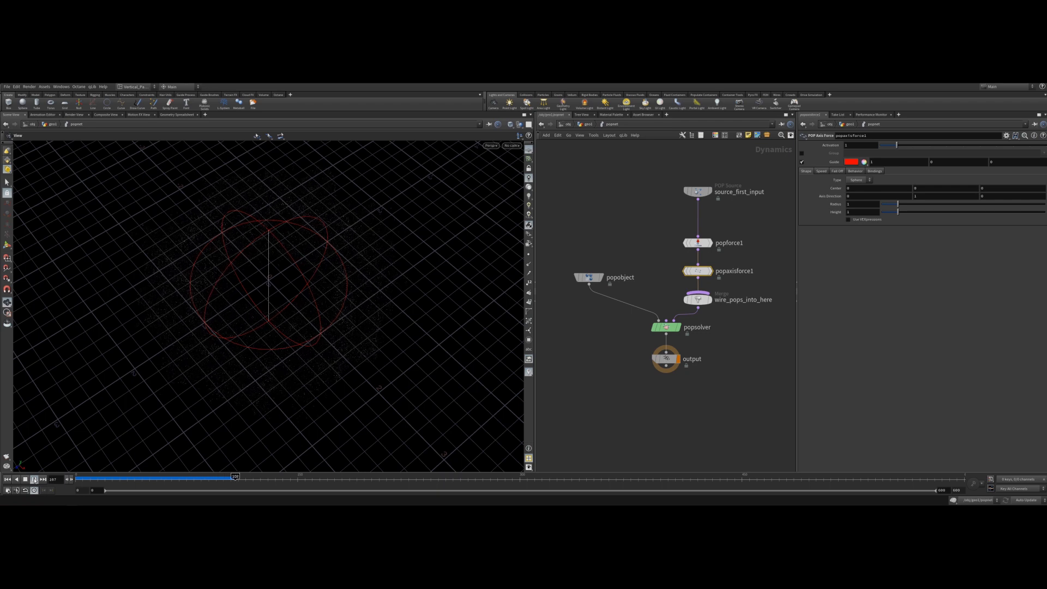
click(34, 479)
click(8, 479)
Set the POP Axis Force Orbit Speed to 2.5.
click(821, 170)
click(861, 179)
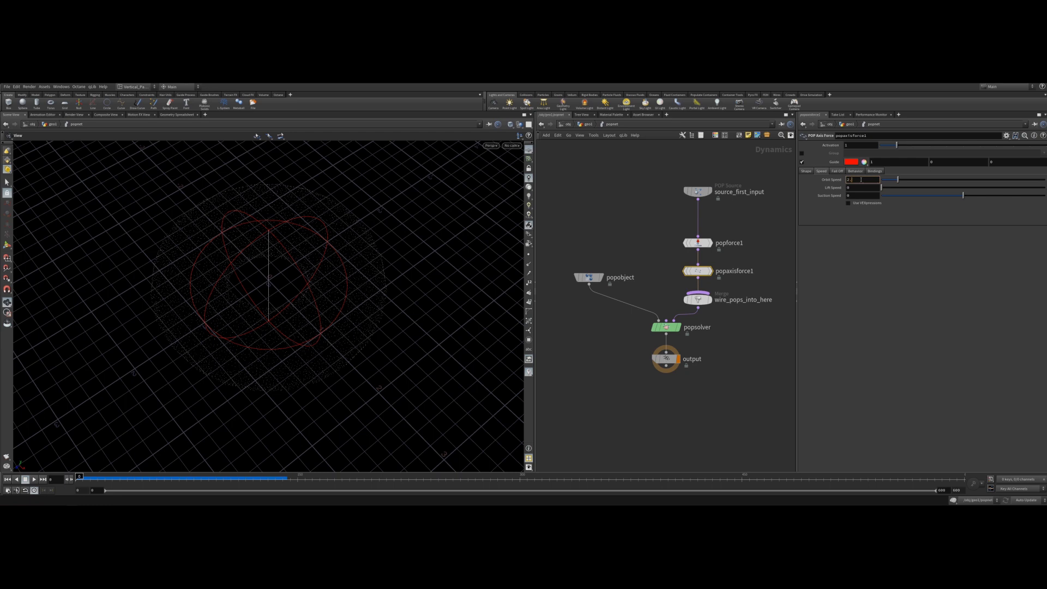
text(2.5)
key(Return)
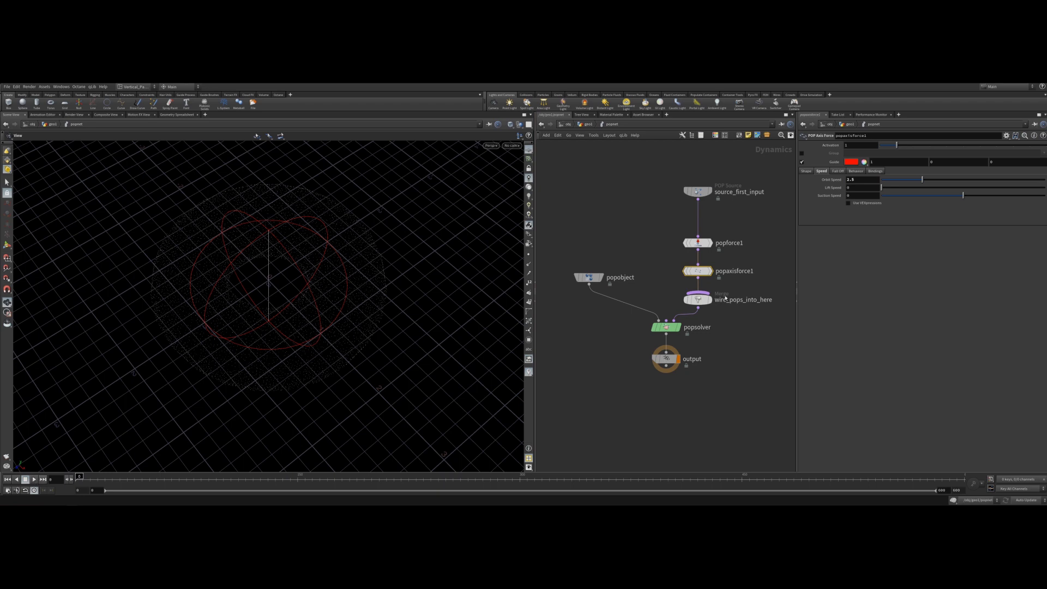
Play and scrub through the simulation with the new orbit speed, then return to the first frame.
click(34, 478)
click(35, 479)
click(7, 479)
drag(227, 335, 348, 299)
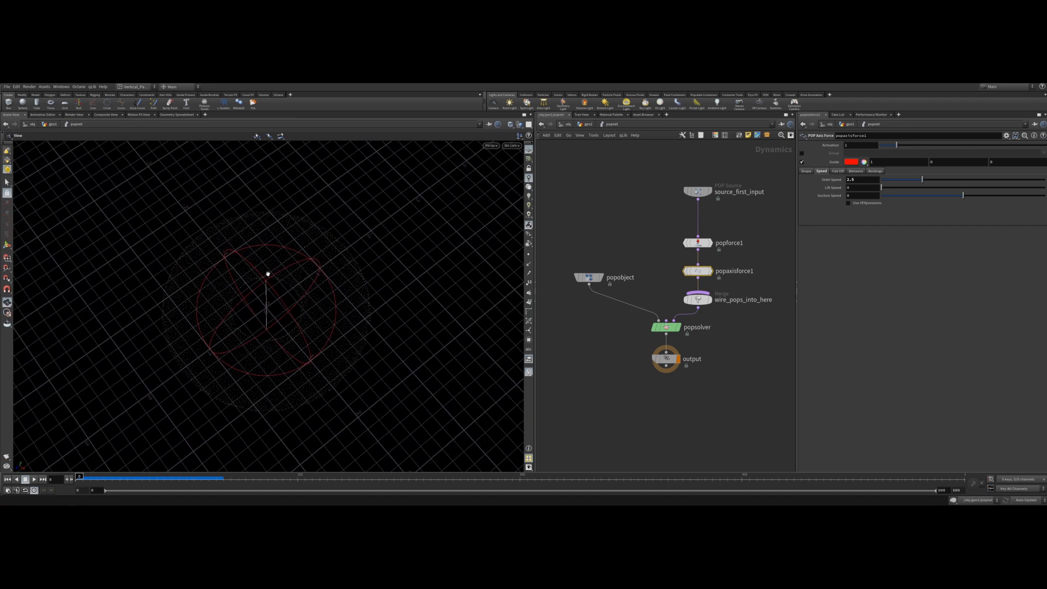
drag(85, 480, 526, 485)
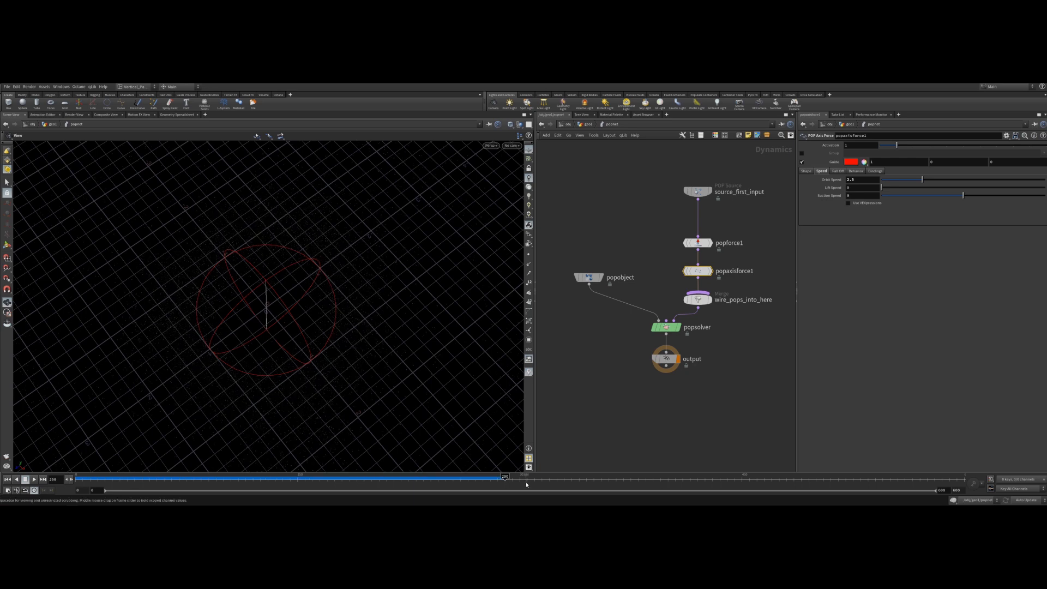
click(8, 480)
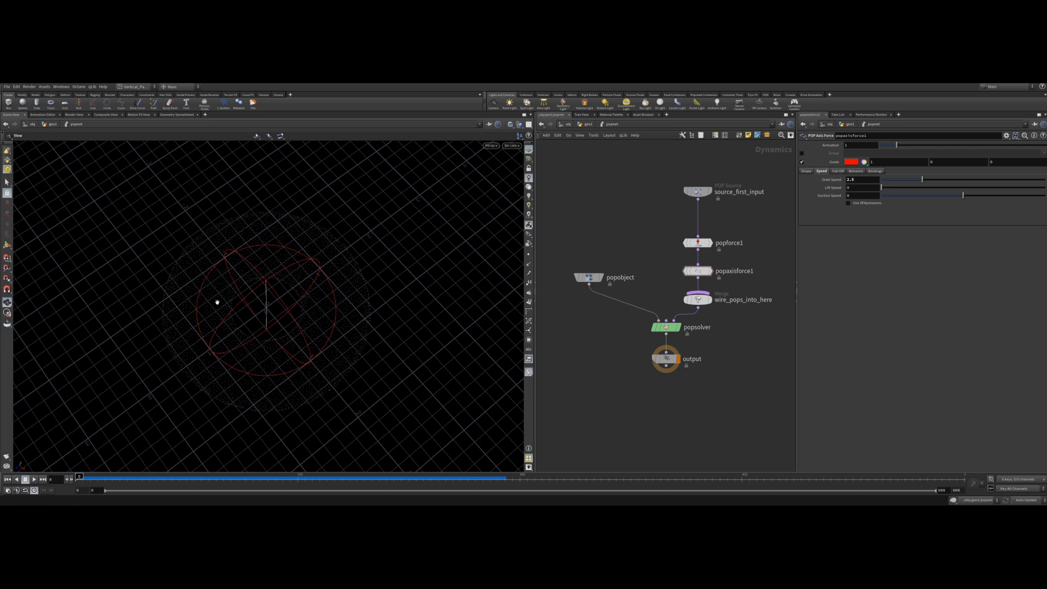
Add a POP Attract node between the source node and the POP Force node.
key(Tab)
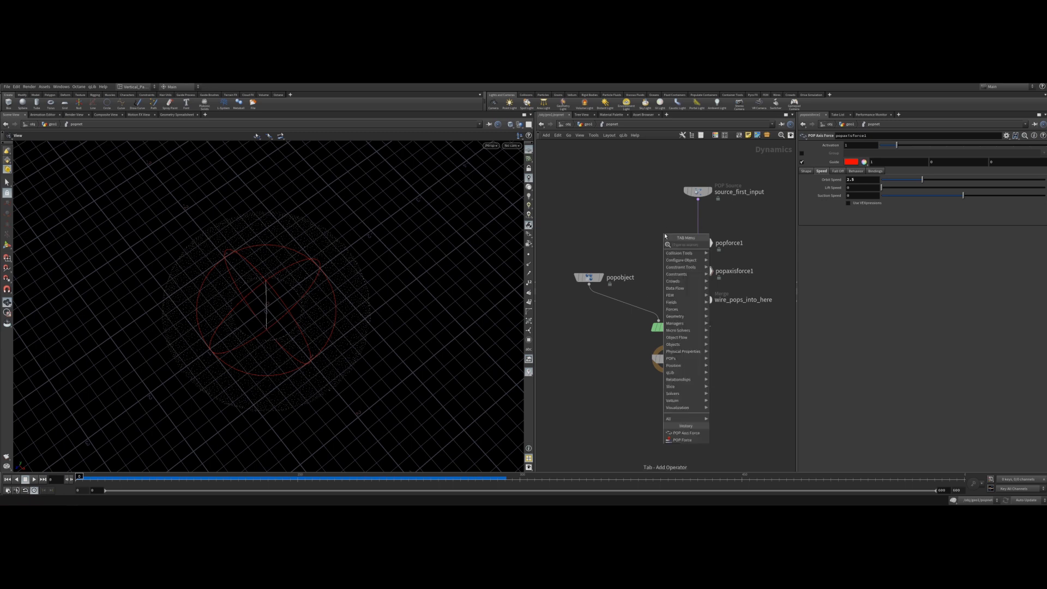
text(th)
key(BackSpace)
key(BackSpace)
text(attrac)
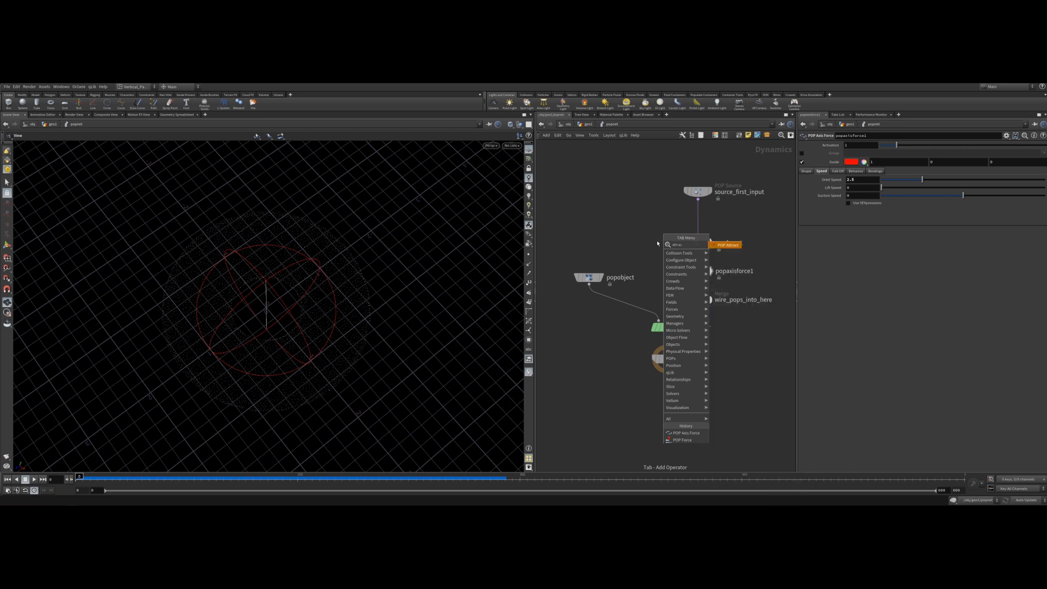
key(Return)
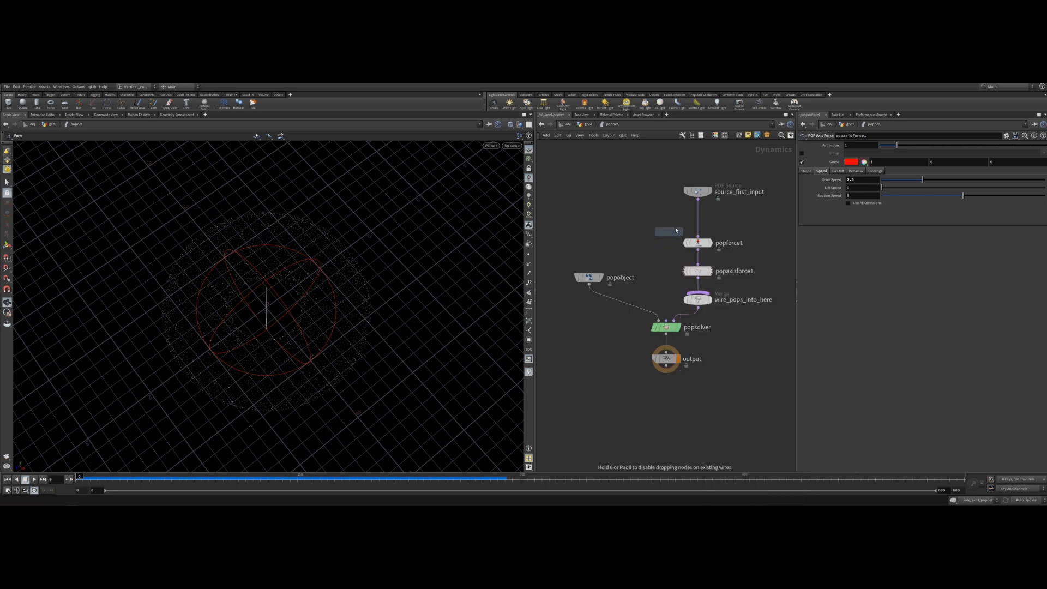
click(699, 222)
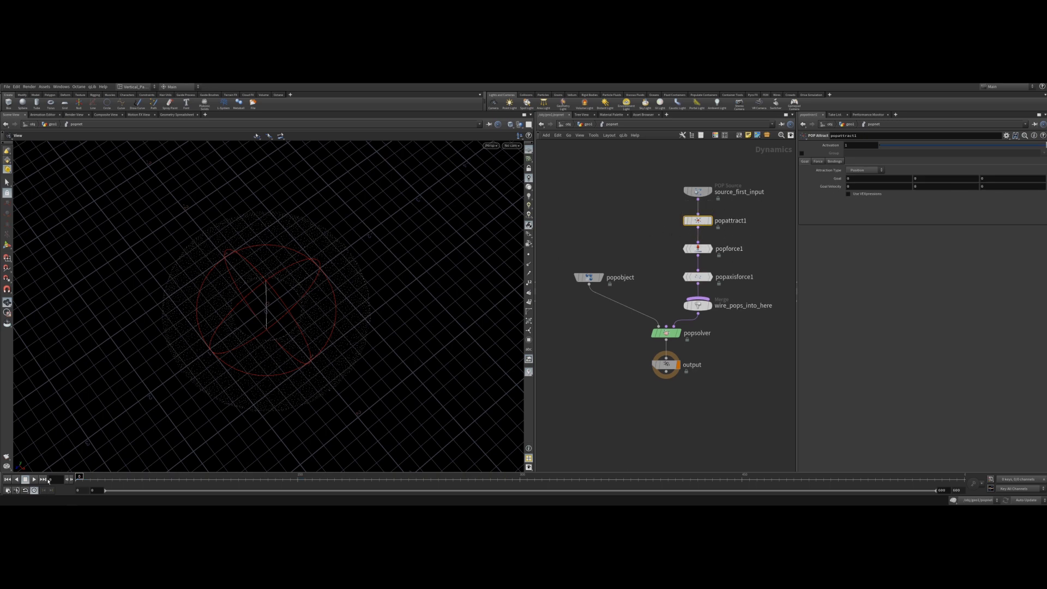
Play the simulation with the attract node and go back to the first frame.
click(34, 479)
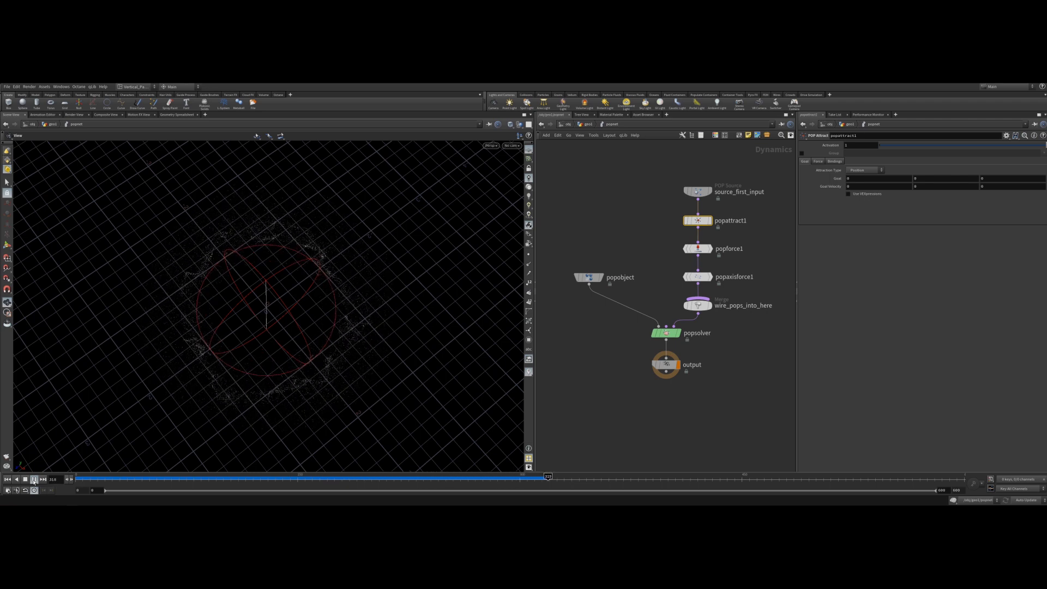
click(34, 481)
click(8, 479)
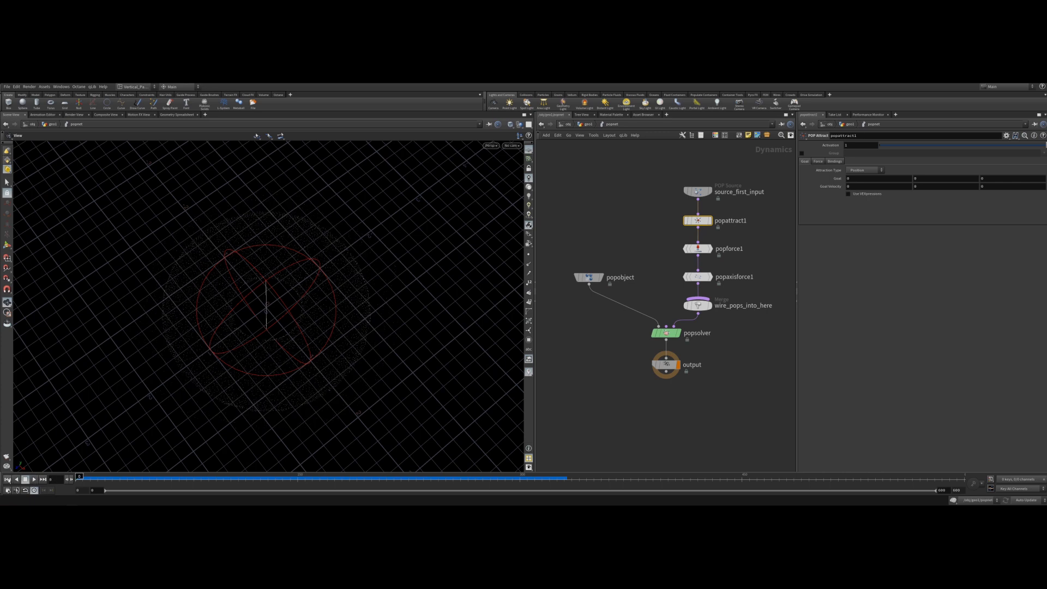
Set the POP Attract Minimum Distance to 5.
click(817, 161)
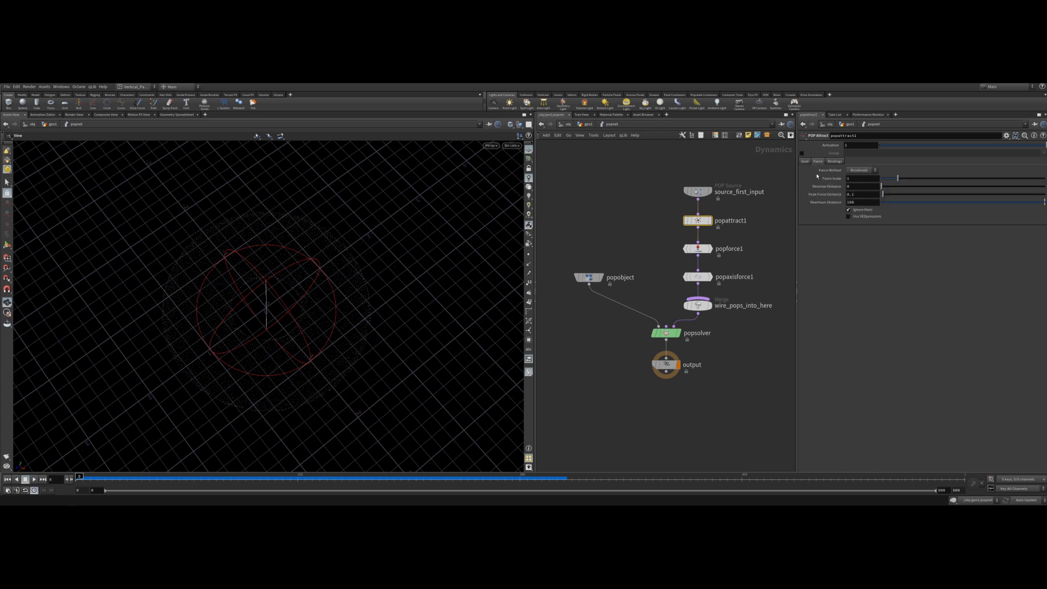
click(859, 187)
key(Return)
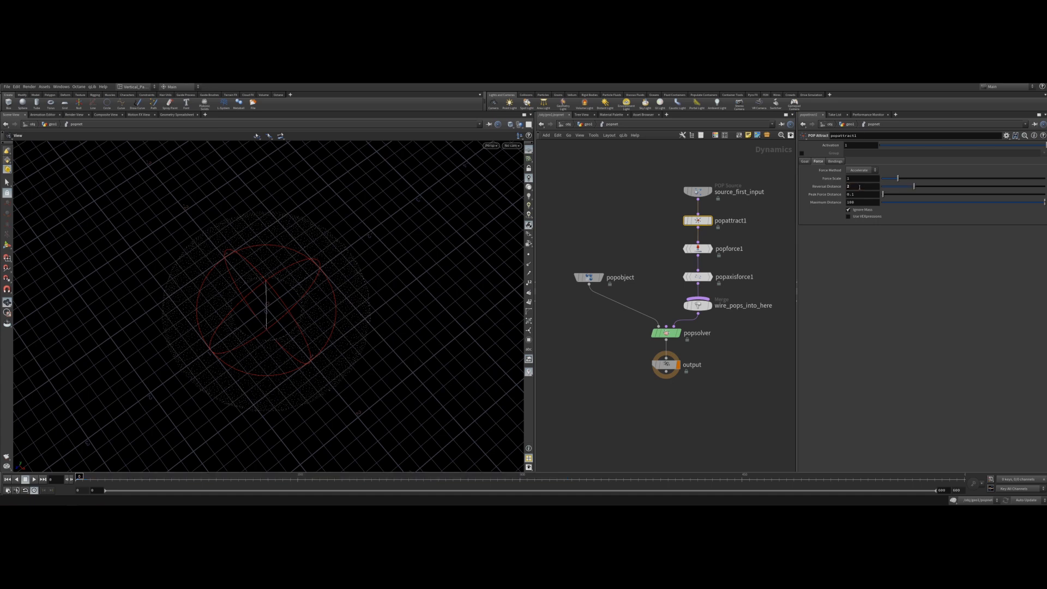
click(863, 185)
text(5)
key(Return)
Set the POP Attract Maximum Distance to 100000000.
double_click(865, 204)
key(Right)
text(000000)
key(Return)
Play the simulation and return to the first frame.
click(35, 480)
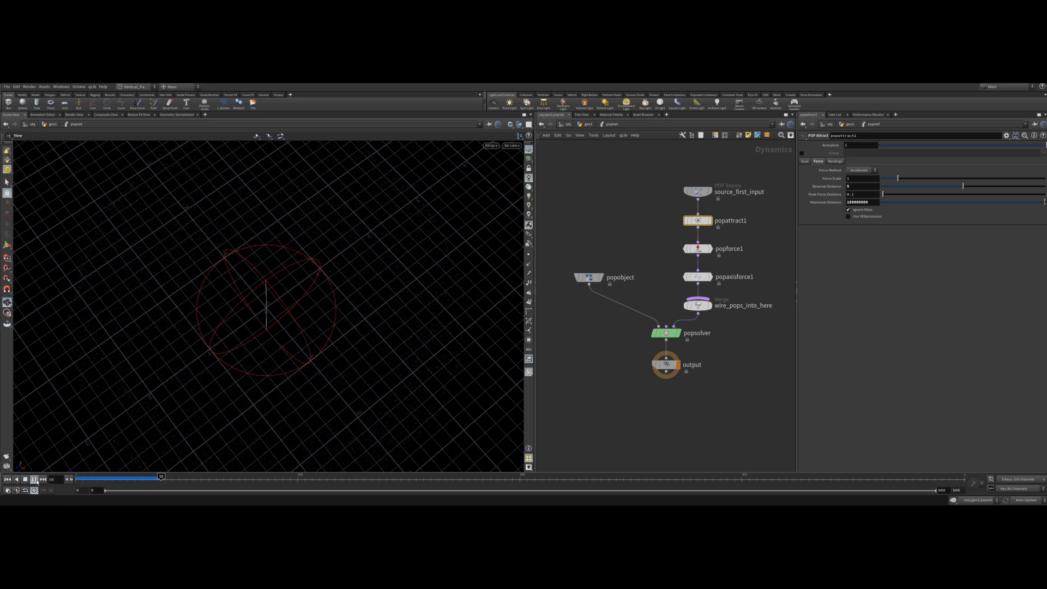
click(25, 480)
click(7, 479)
Set the POP Attract Minimum Distance to 2.
click(853, 186)
text(2)
key(Return)
Play the simulation and scrub back to the beginning of the timeline.
click(32, 480)
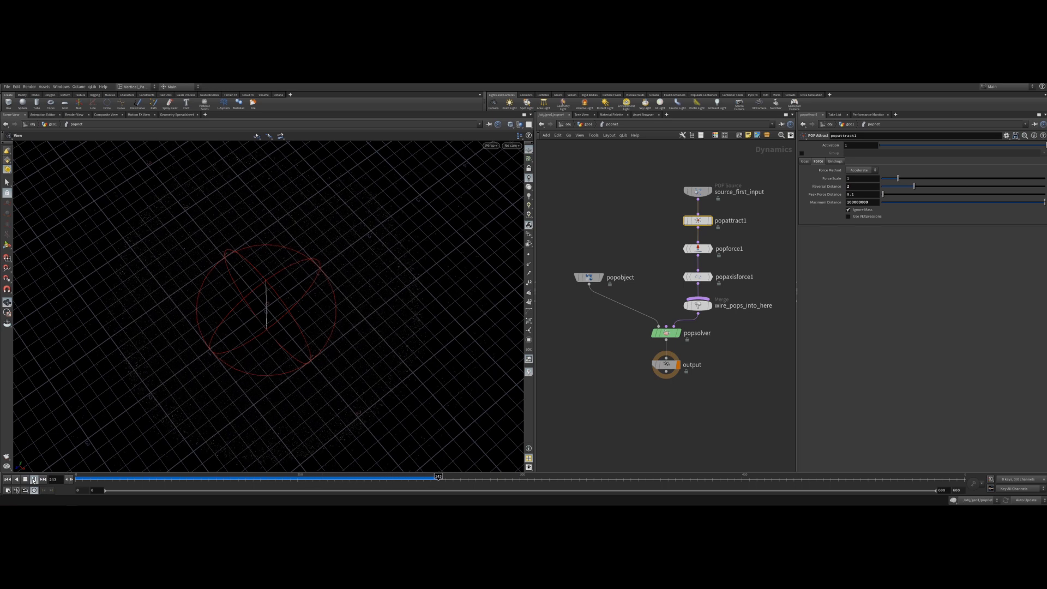
click(34, 480)
drag(375, 481, 70, 479)
Set the scatter node's Force Total Count to 1000000.
click(586, 125)
click(661, 272)
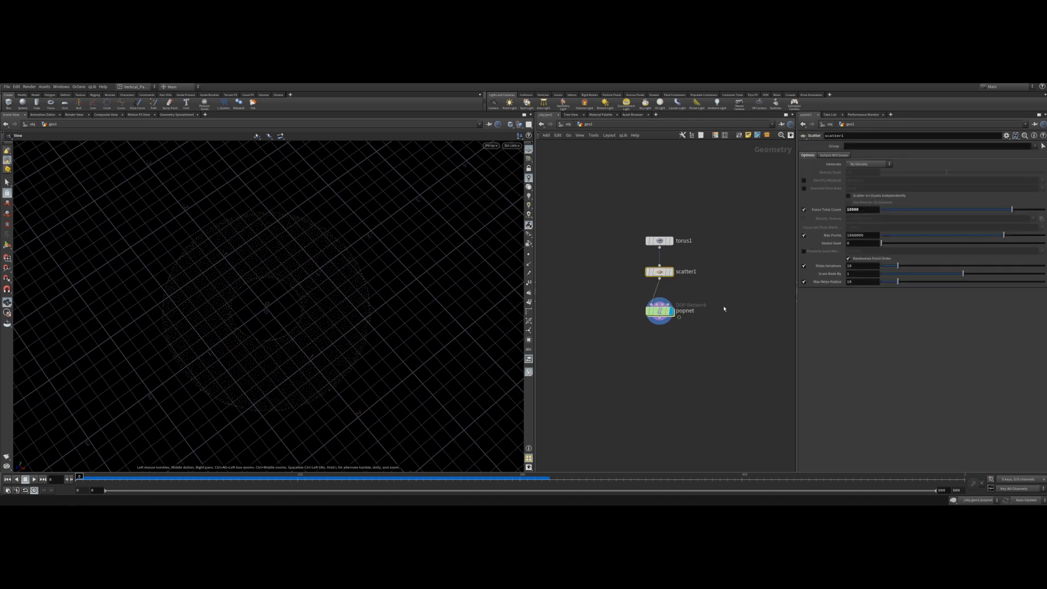
click(848, 210)
text(5)
key(Return)
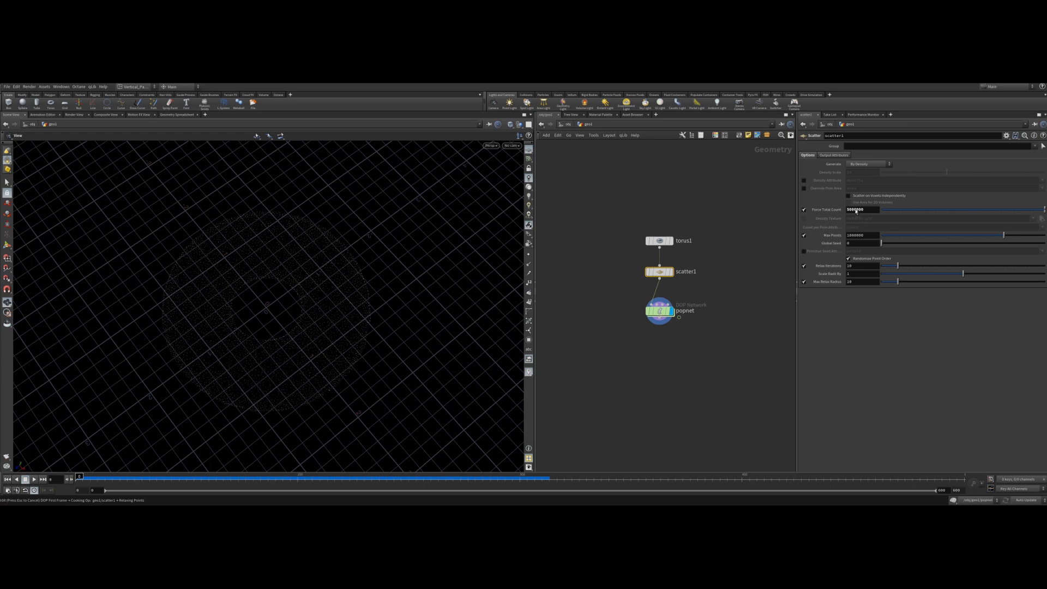
key(Escape)
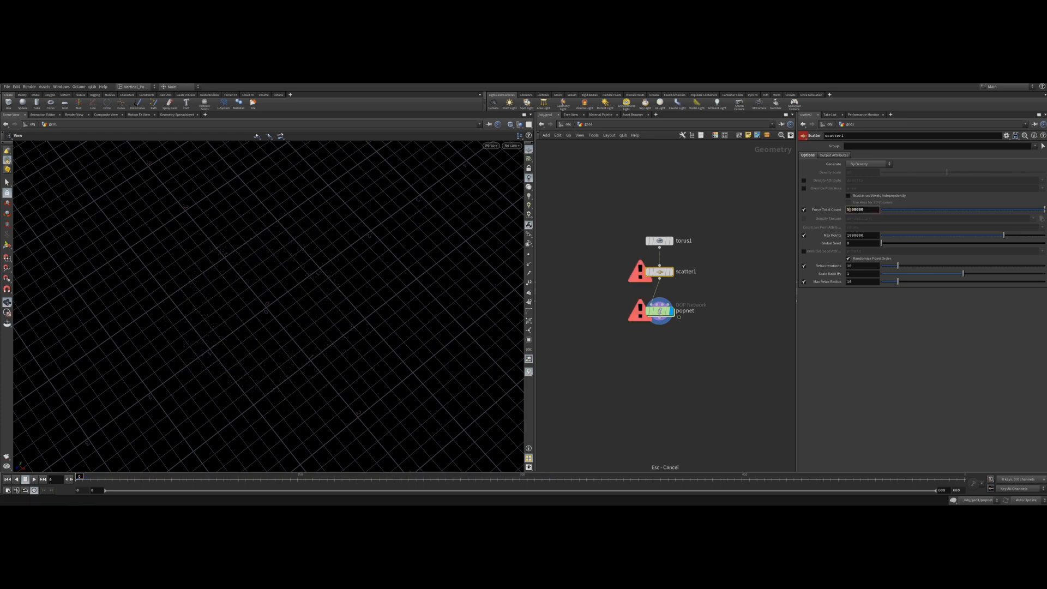
text(1)
key(Return)
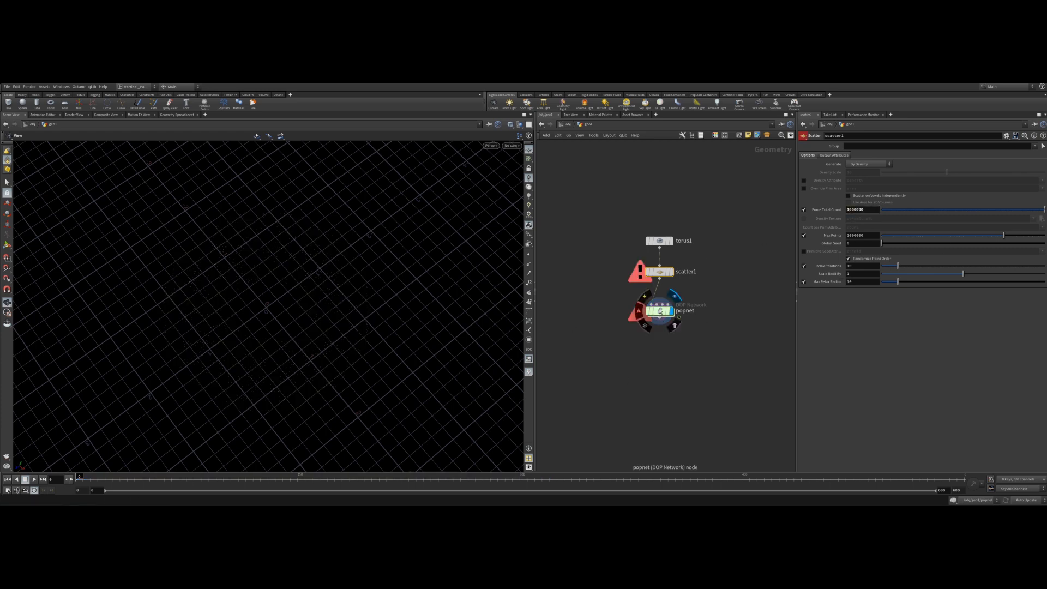
click(855, 209)
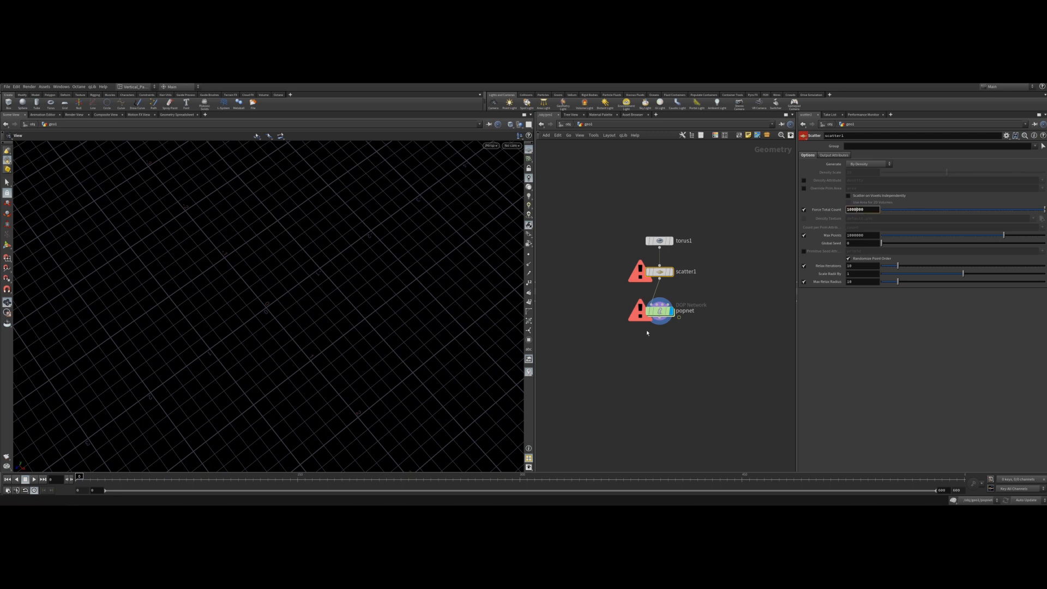
Enter the particle network, play the simulation with one million points and orbit the view.
double_click(659, 313)
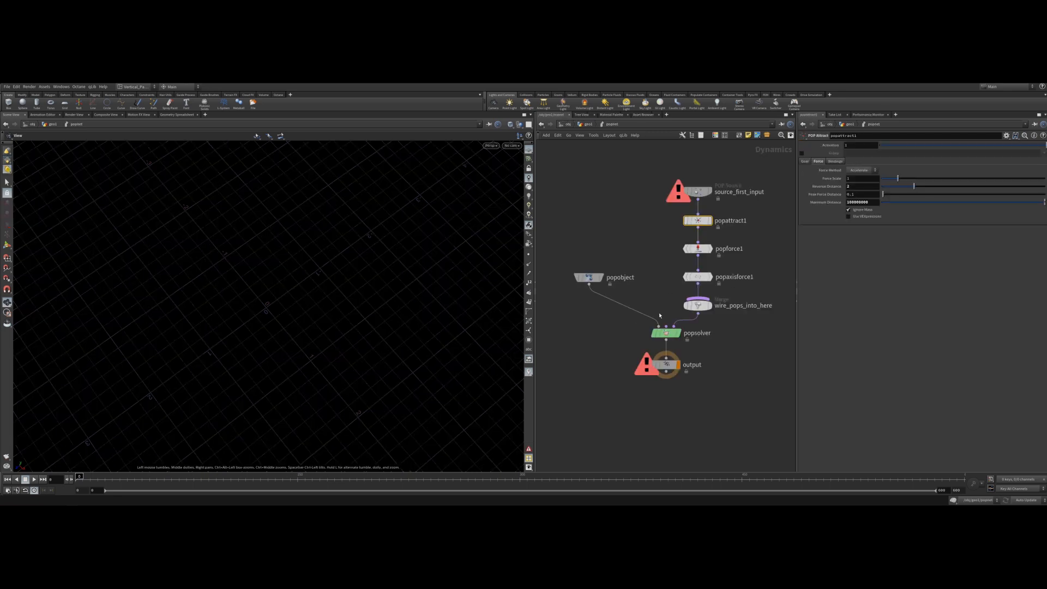
click(33, 479)
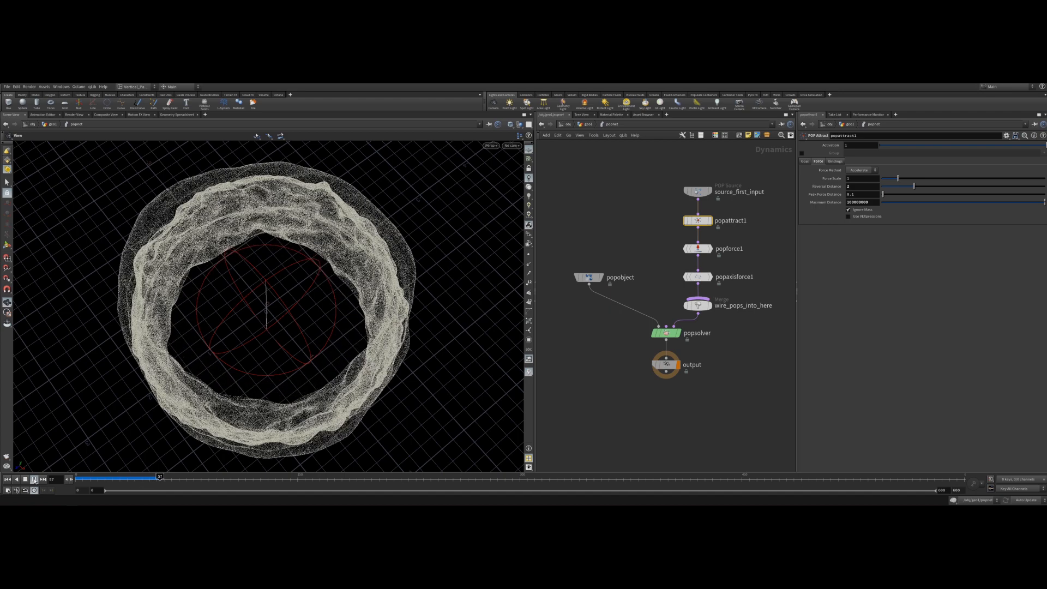
click(28, 480)
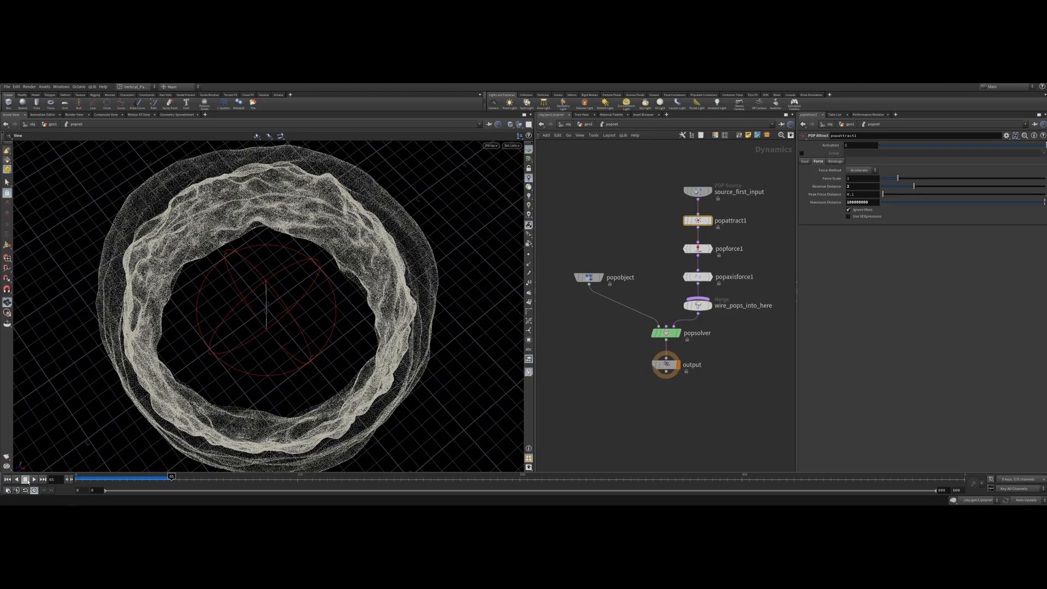
drag(273, 334, 339, 305)
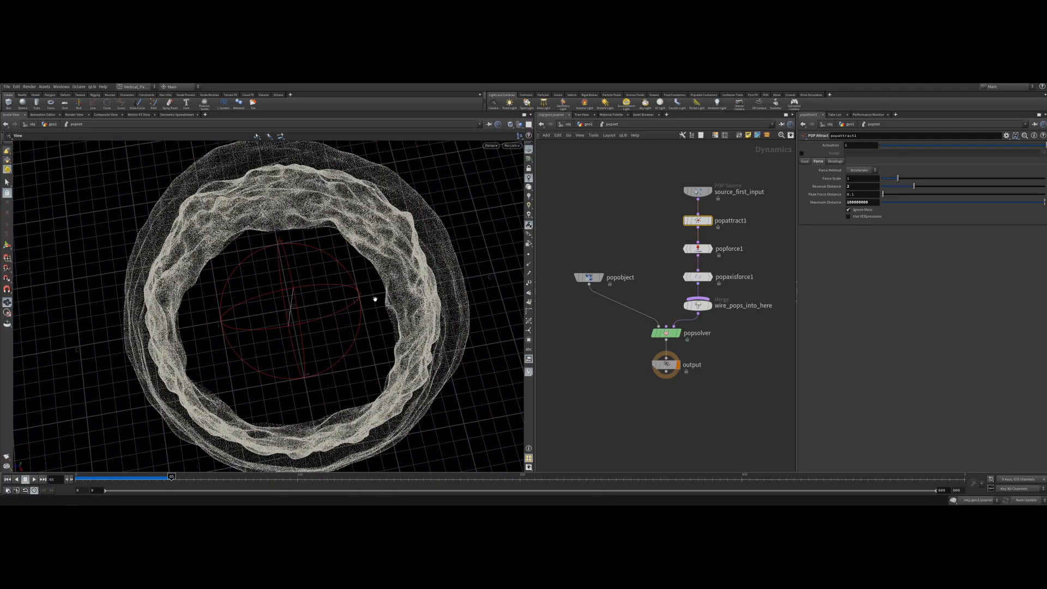
Set the POP Force noise Roughness to about 0.617 and Turbulence to 8.
click(687, 252)
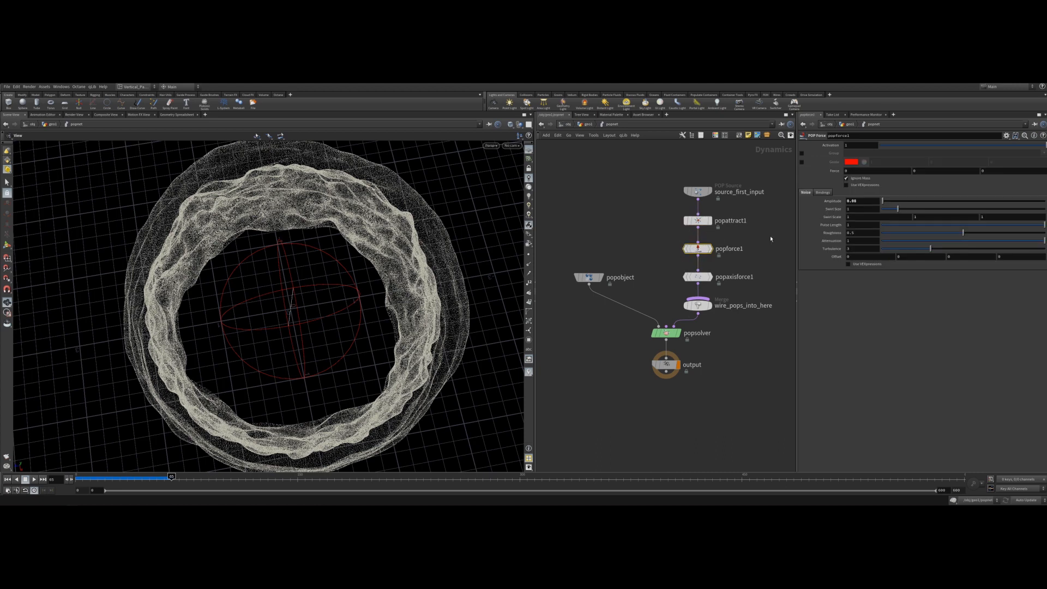
click(860, 209)
click(920, 233)
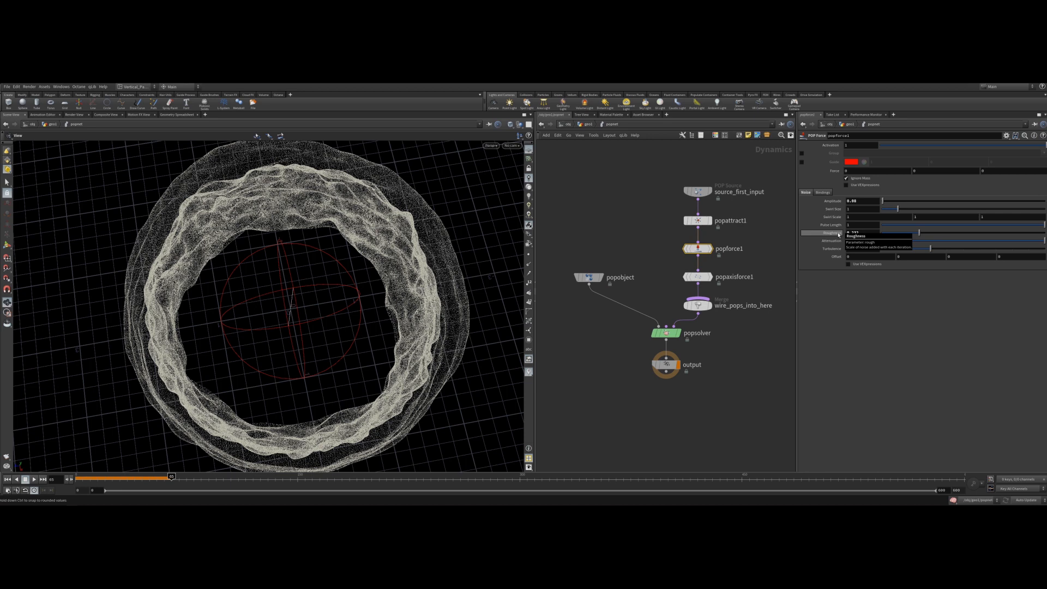
drag(920, 235, 980, 235)
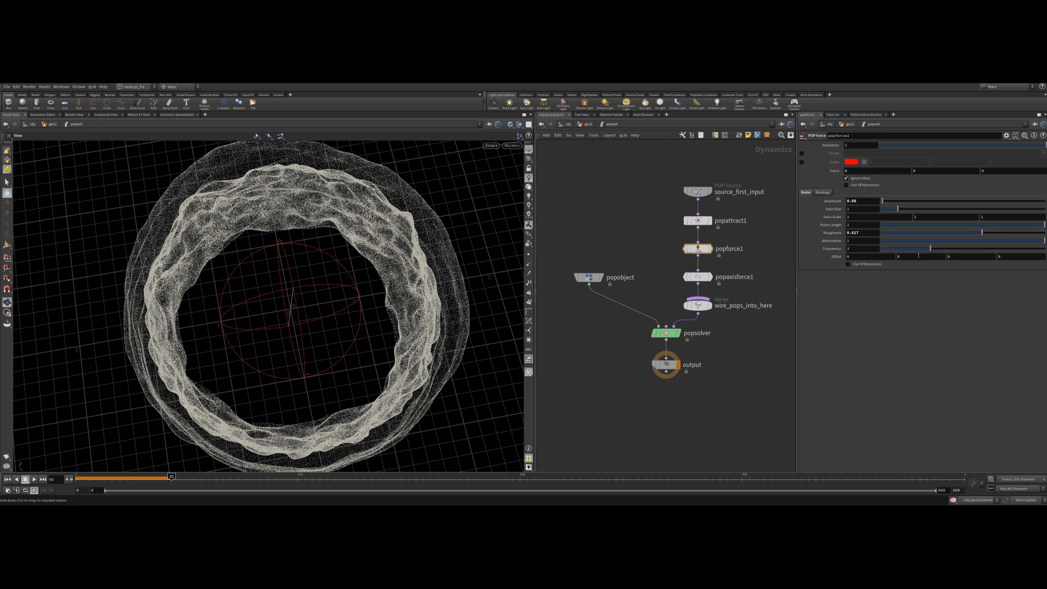
click(946, 249)
Play, scrub and orbit through the simulation to inspect the noisier particle ring.
click(8, 479)
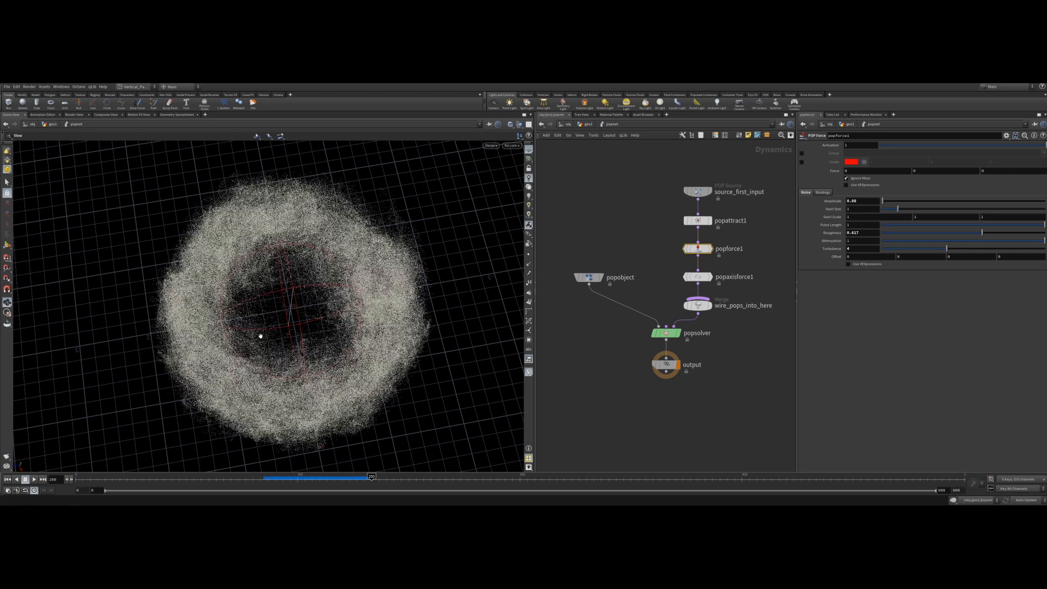
drag(371, 477, 300, 481)
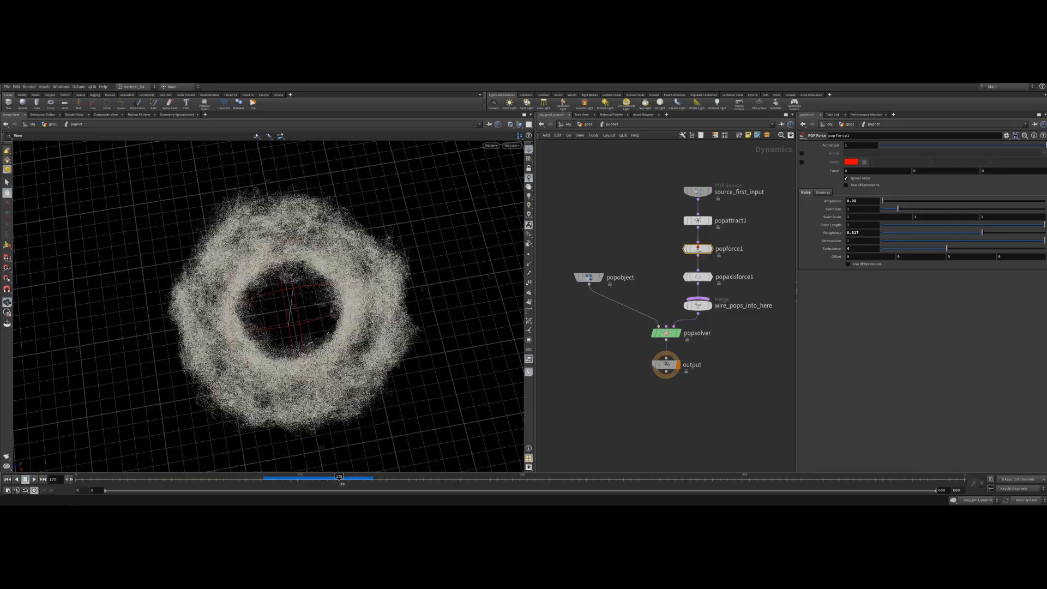
drag(276, 480, 290, 479)
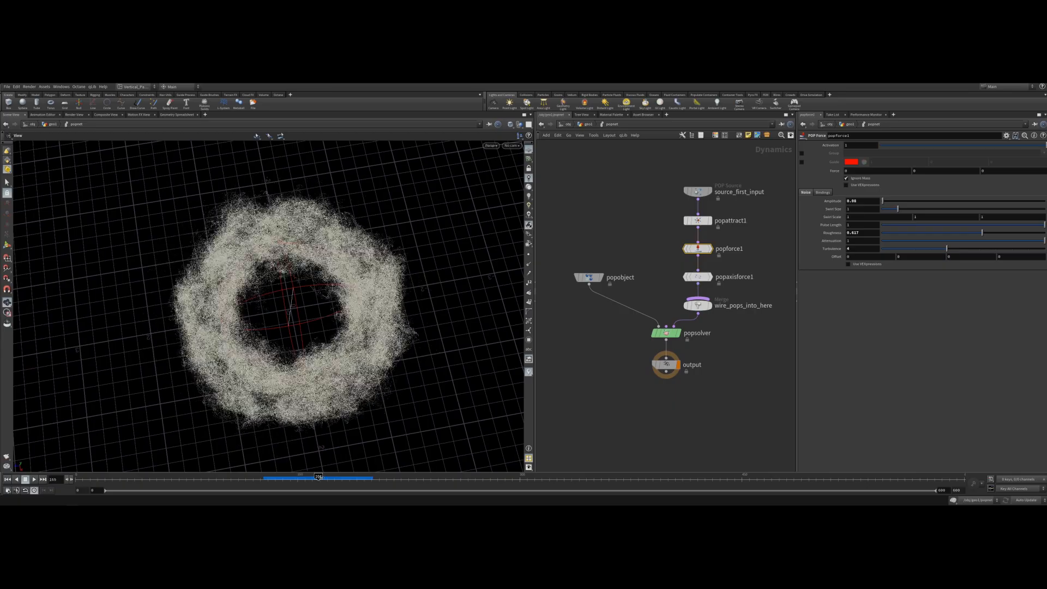
drag(324, 478, 278, 479)
click(35, 479)
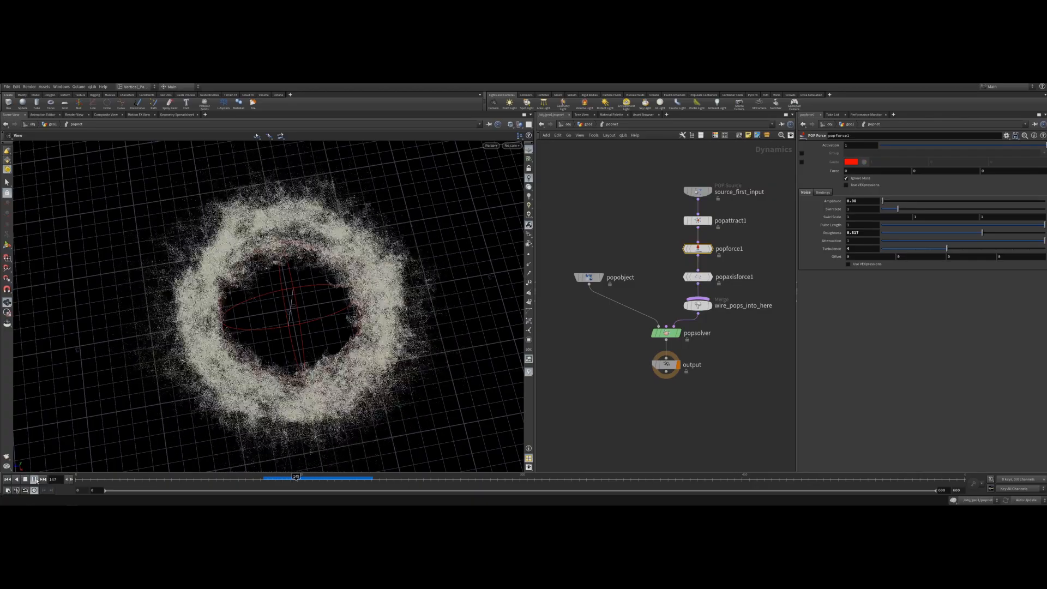
drag(272, 359, 294, 360)
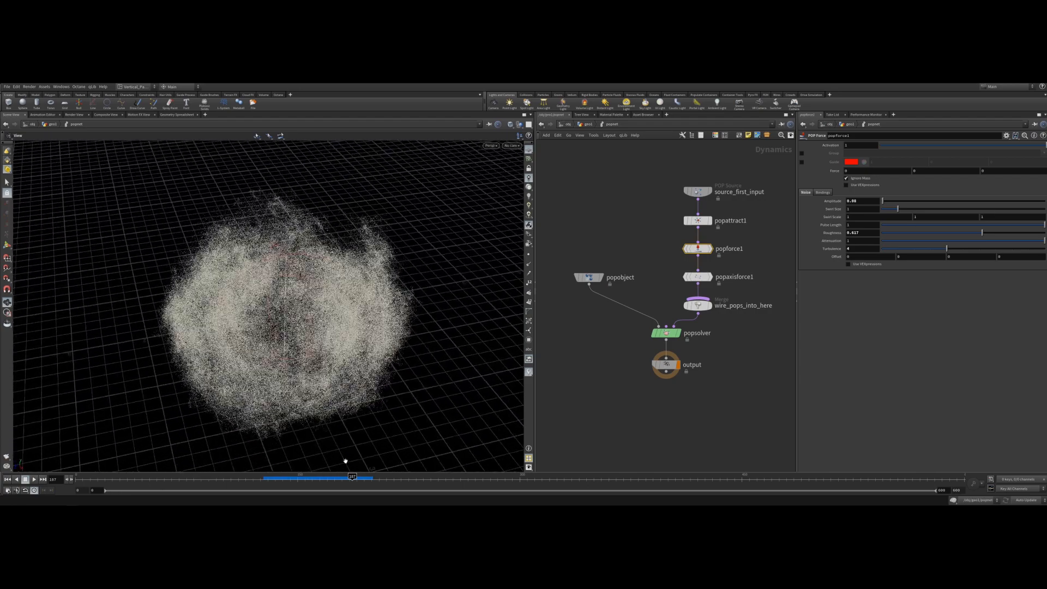
drag(352, 478, 275, 480)
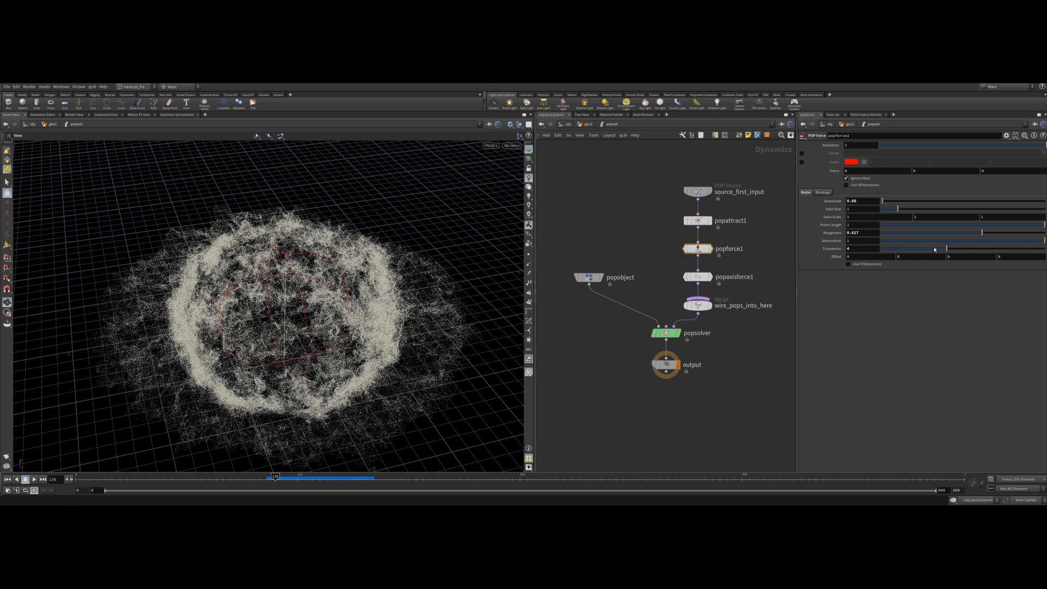
Set the POP Force Turbulence to 3 and Roughness to about 0.383, then scrub and orbit to review the ring.
click(856, 248)
text(3)
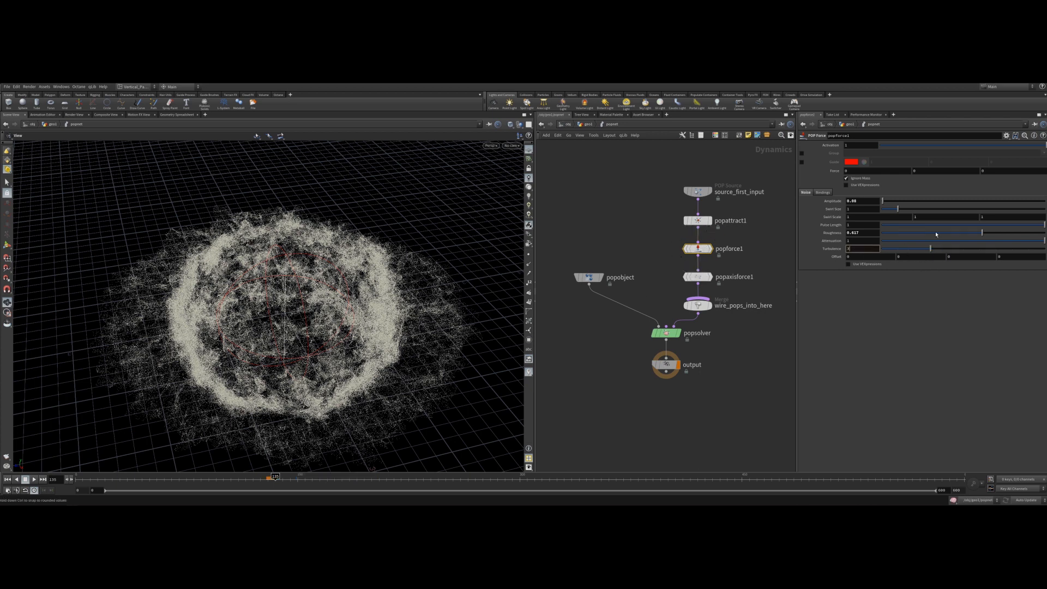
click(944, 234)
drag(338, 482, 306, 478)
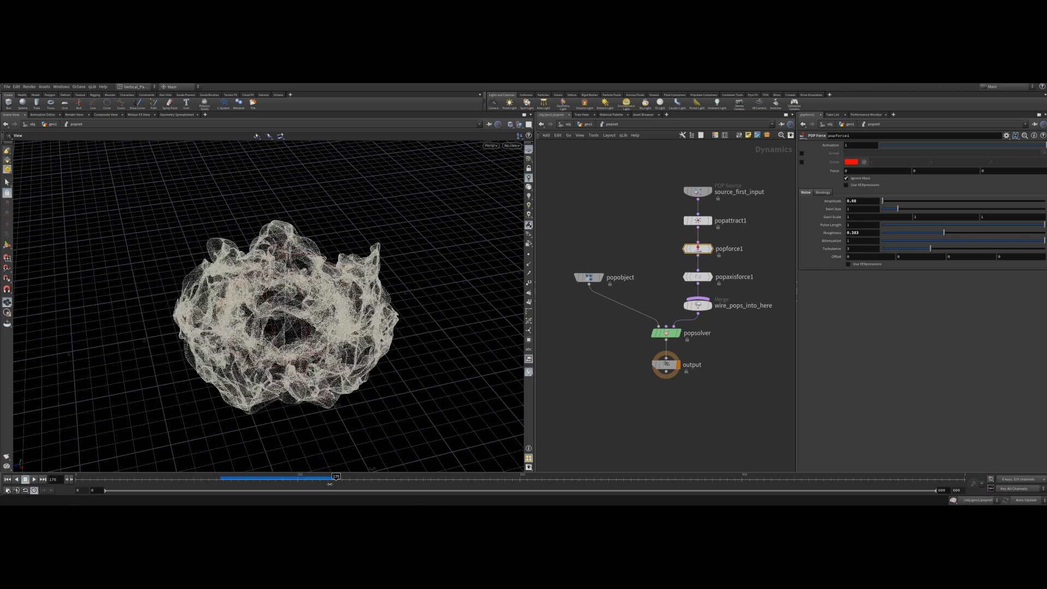
drag(309, 318, 289, 398)
middle_drag(289, 398, 254, 464)
mouse_move(307, 478)
mouse_down()
mouse_move(322, 478)
mouse_move(291, 478)
mouse_up()
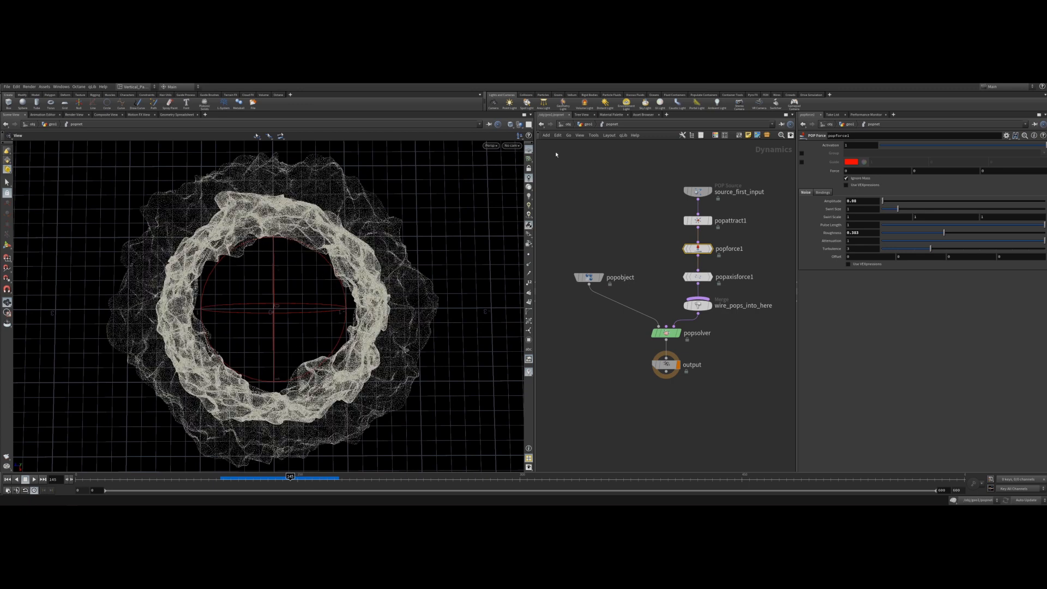
Go up to the geometry level, recommit the scatter node's point count, replay the simulation from frame 1 and tidy the node layout.
click(587, 125)
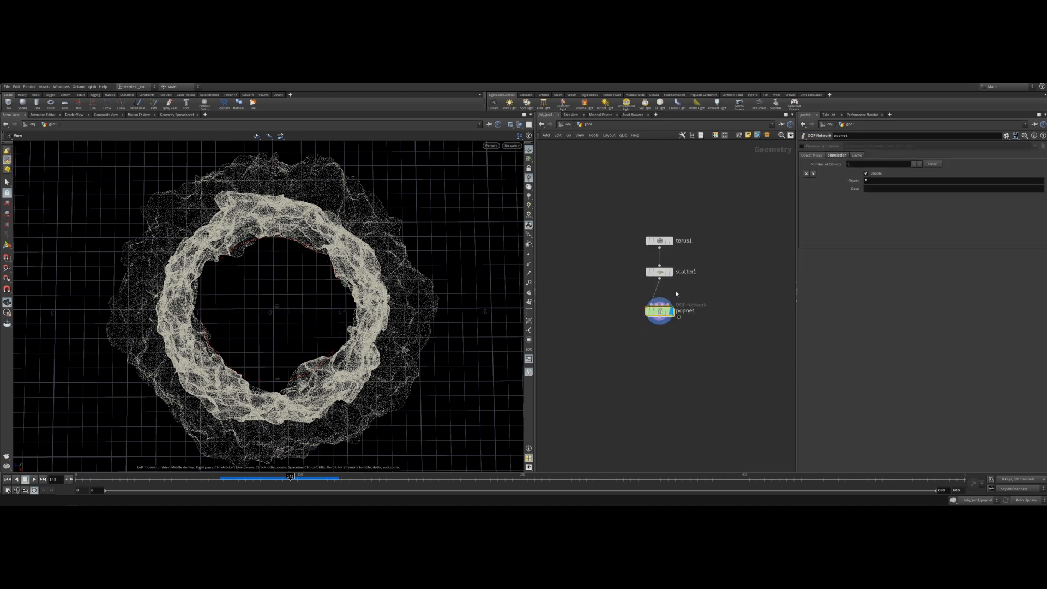
click(665, 274)
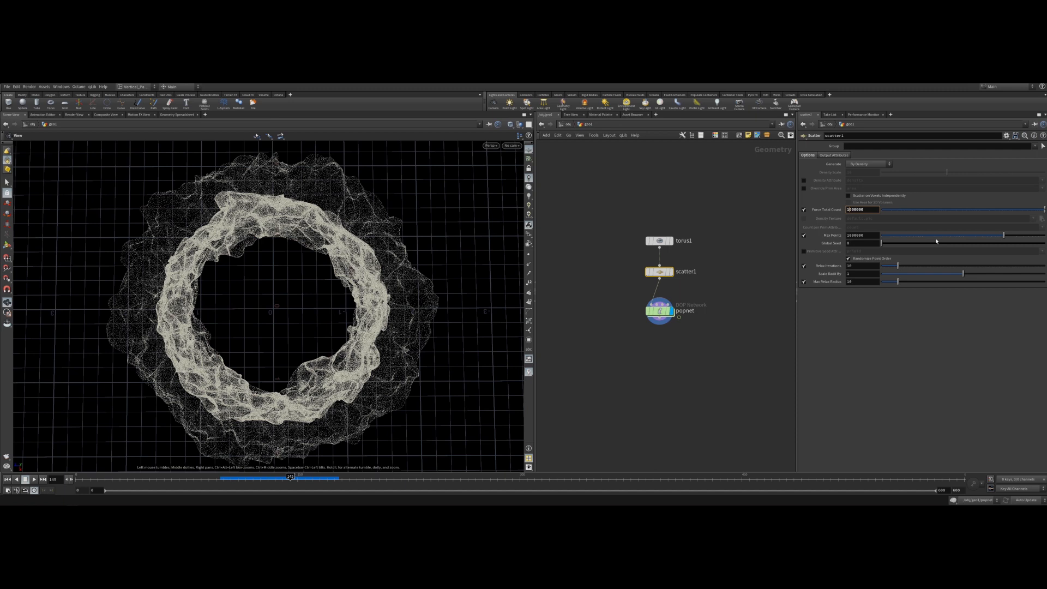
key(Return)
click(8, 479)
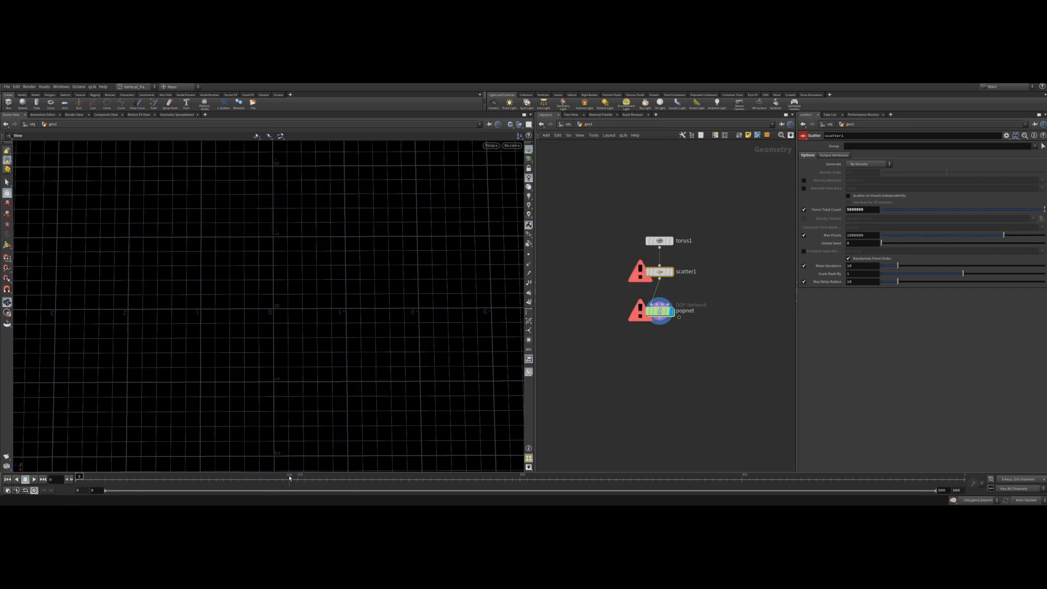
click(298, 480)
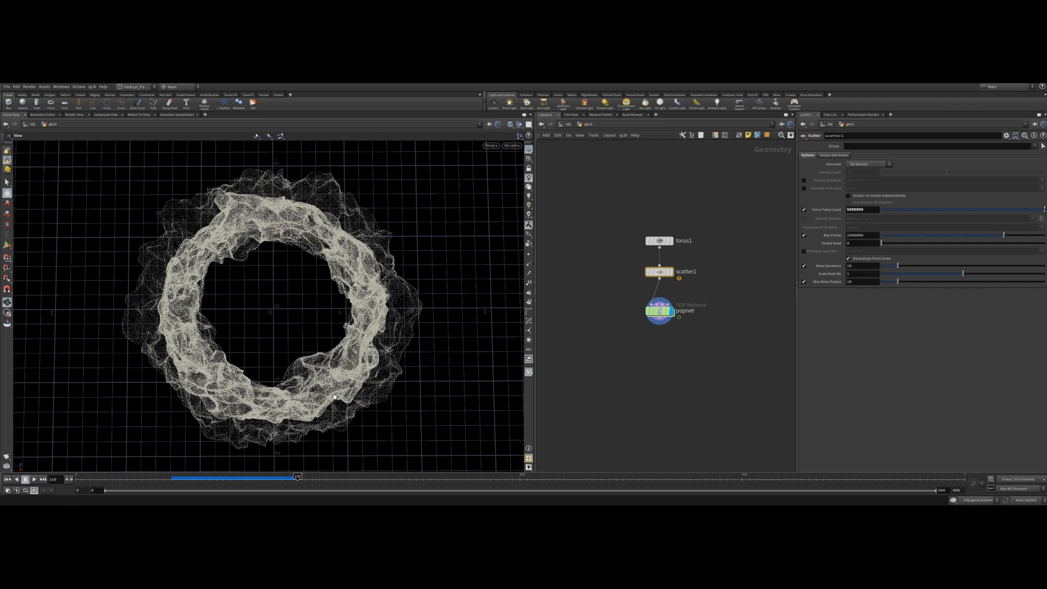
click(219, 480)
drag(219, 479, 292, 477)
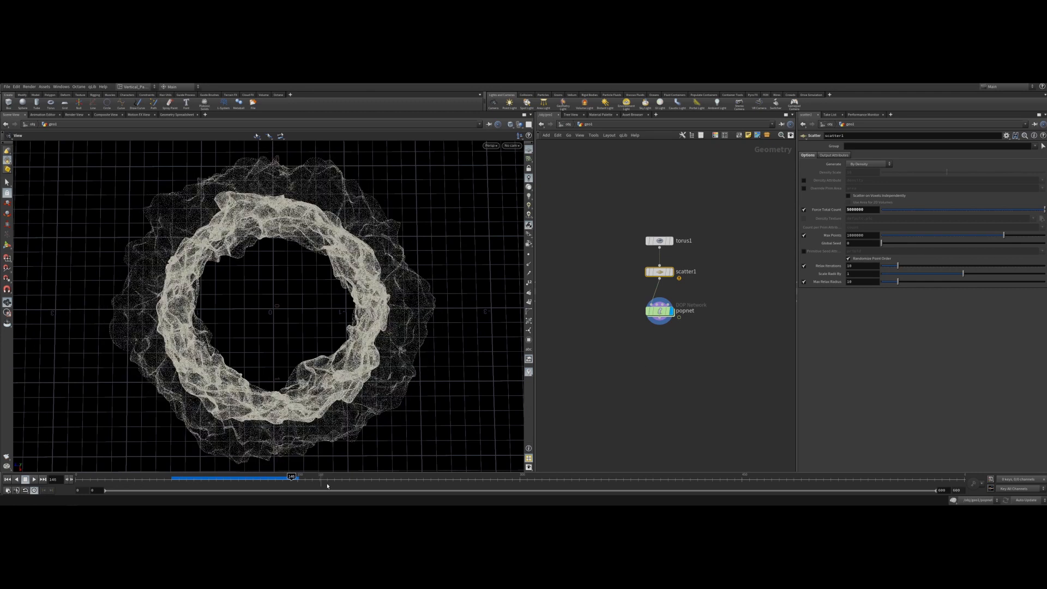
key(l)
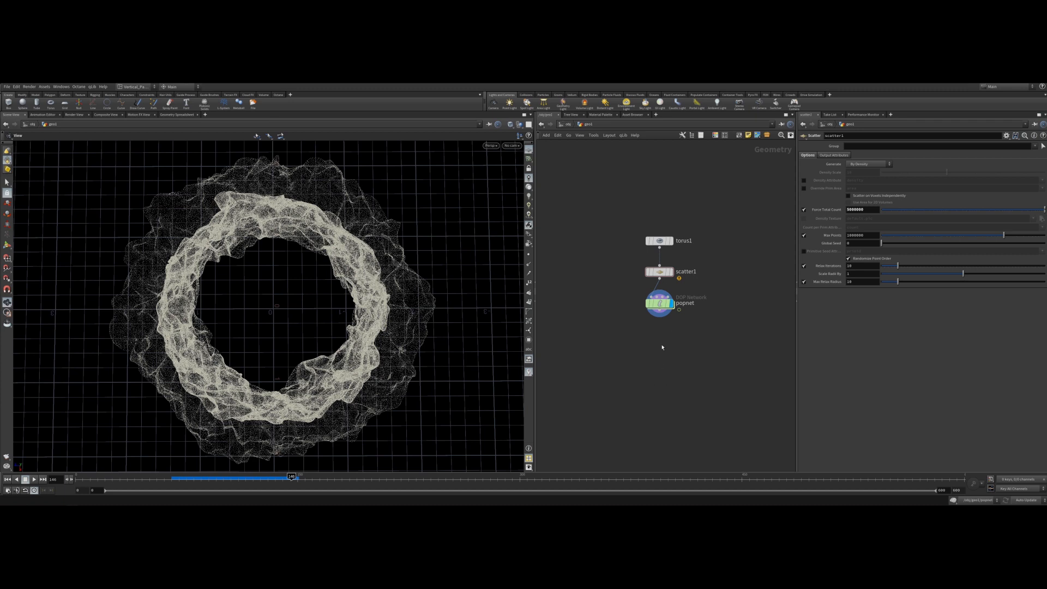
Return to the object level and move the geo1 node aside.
click(568, 125)
click(661, 279)
drag(653, 243, 575, 248)
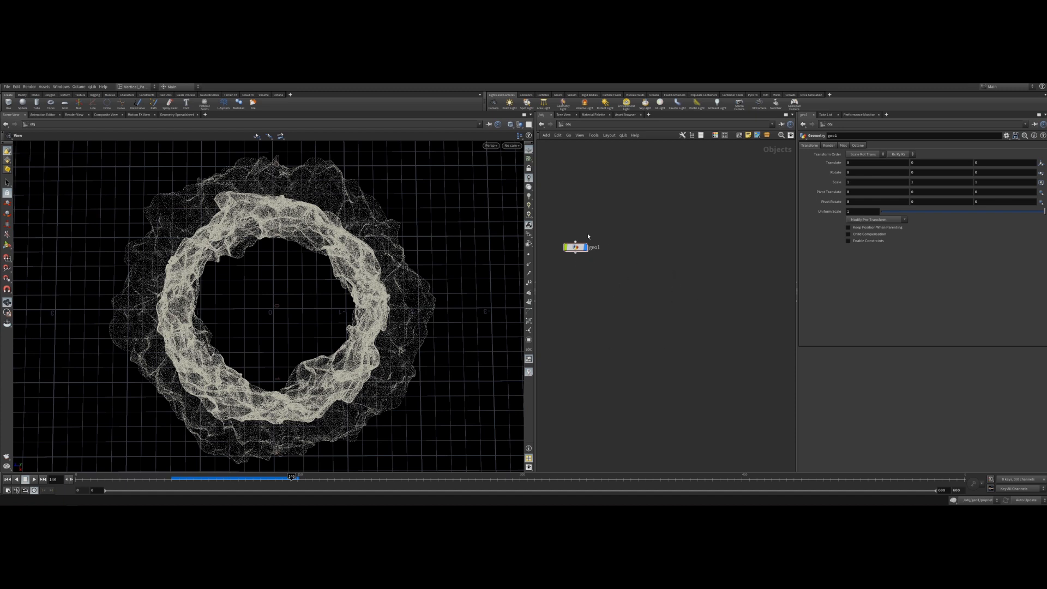
key(Tab)
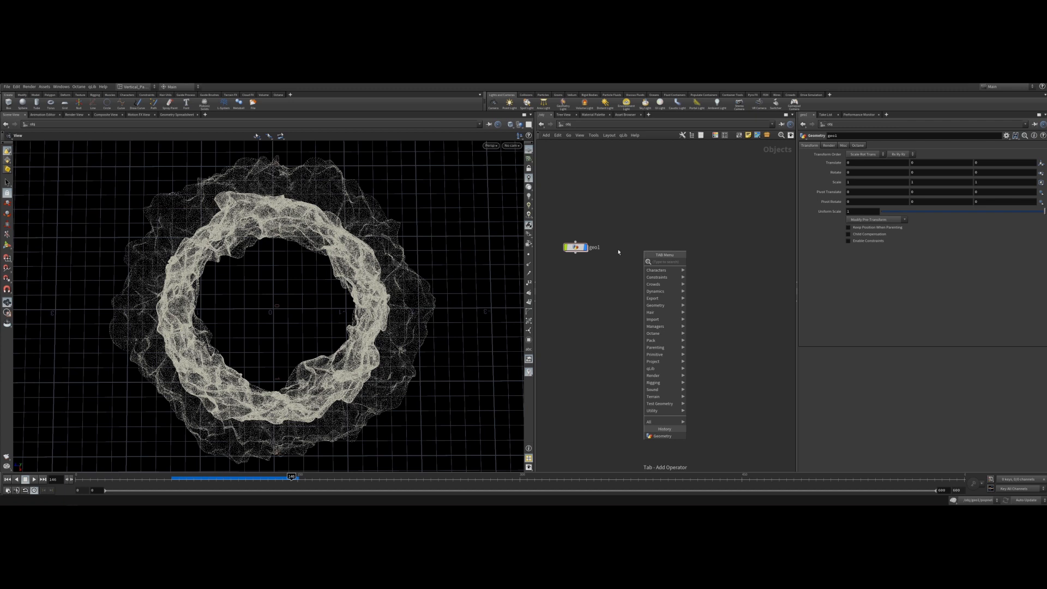
click(572, 279)
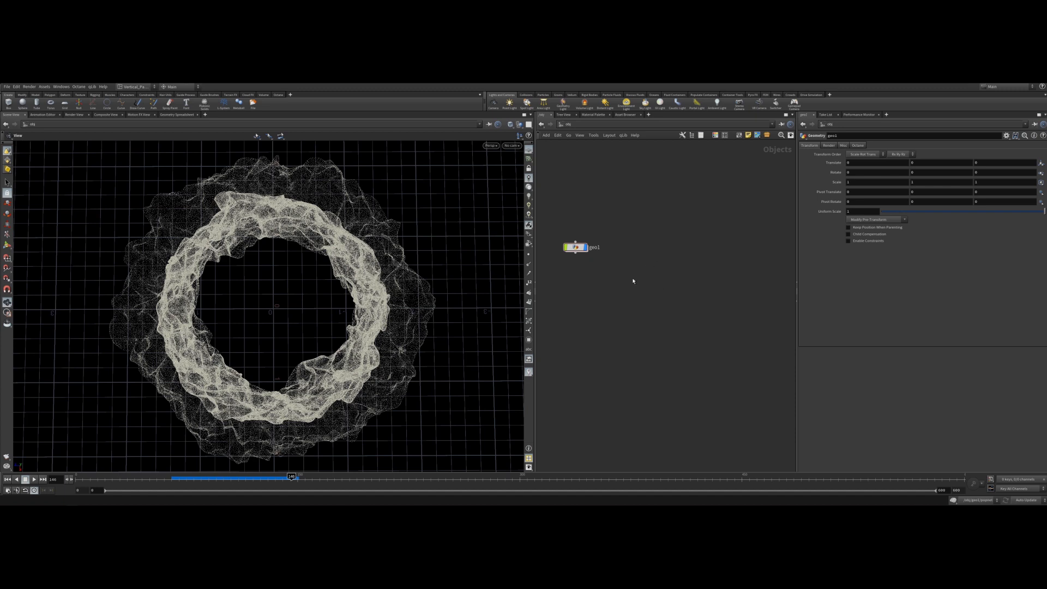
key(Tab)
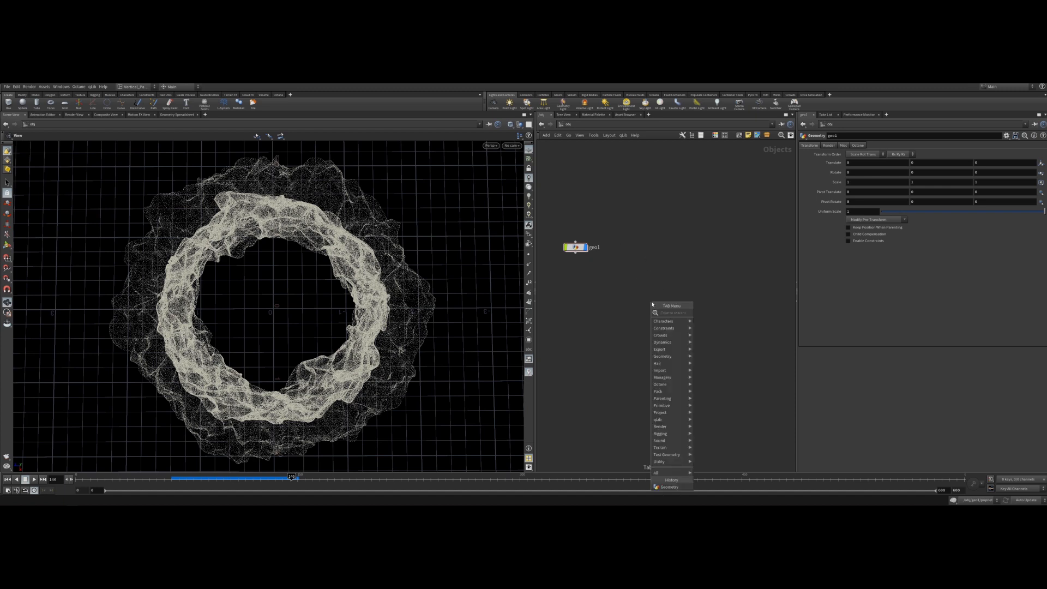
click(630, 309)
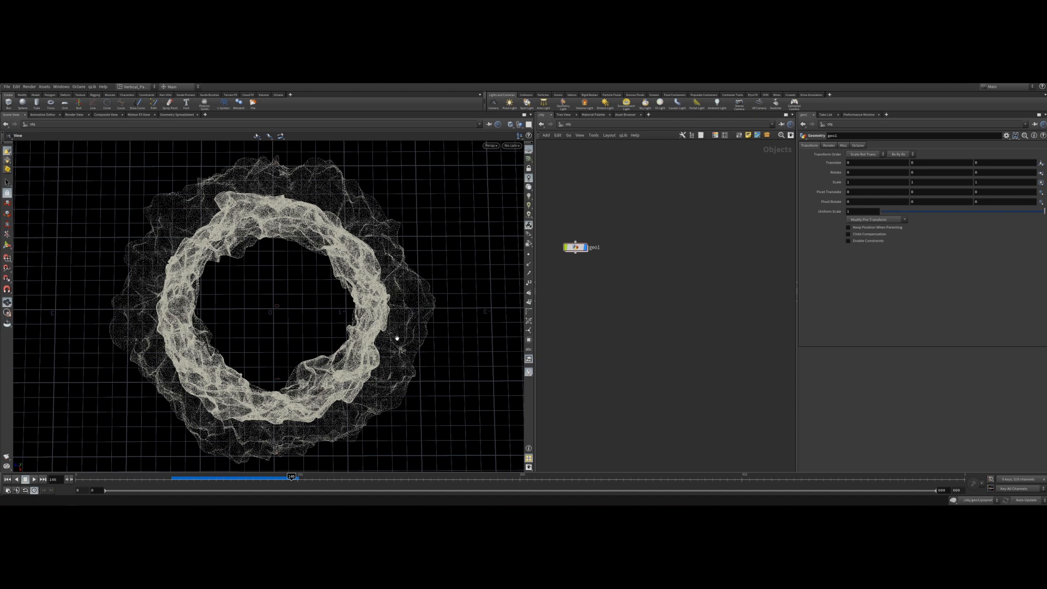
Create a ROP Network at the object level, position it and enter it.
key(Tab)
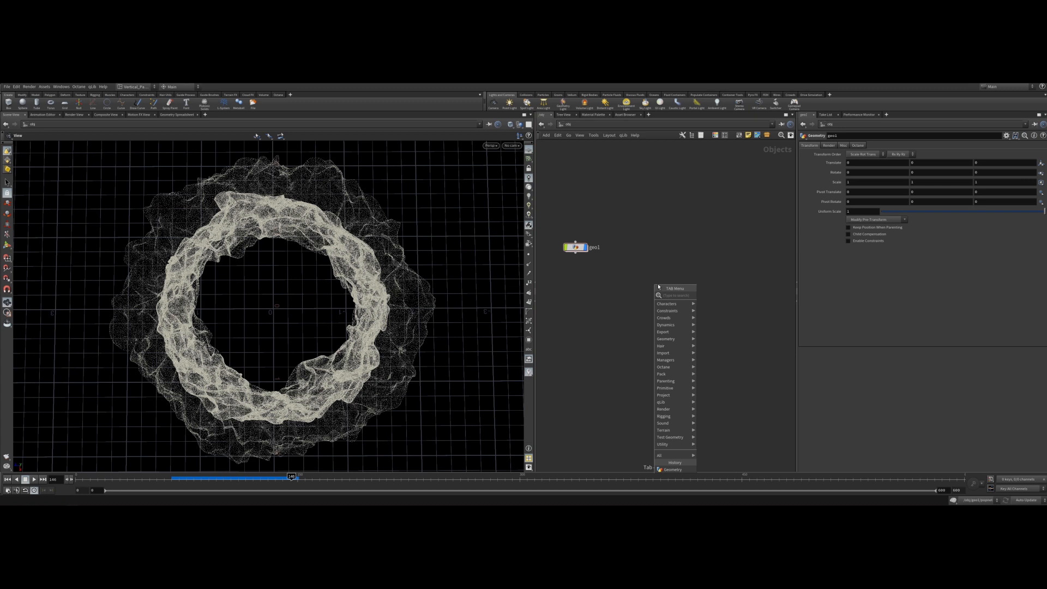
text(vo)
key(Return)
click(658, 286)
drag(659, 284, 688, 249)
double_click(686, 247)
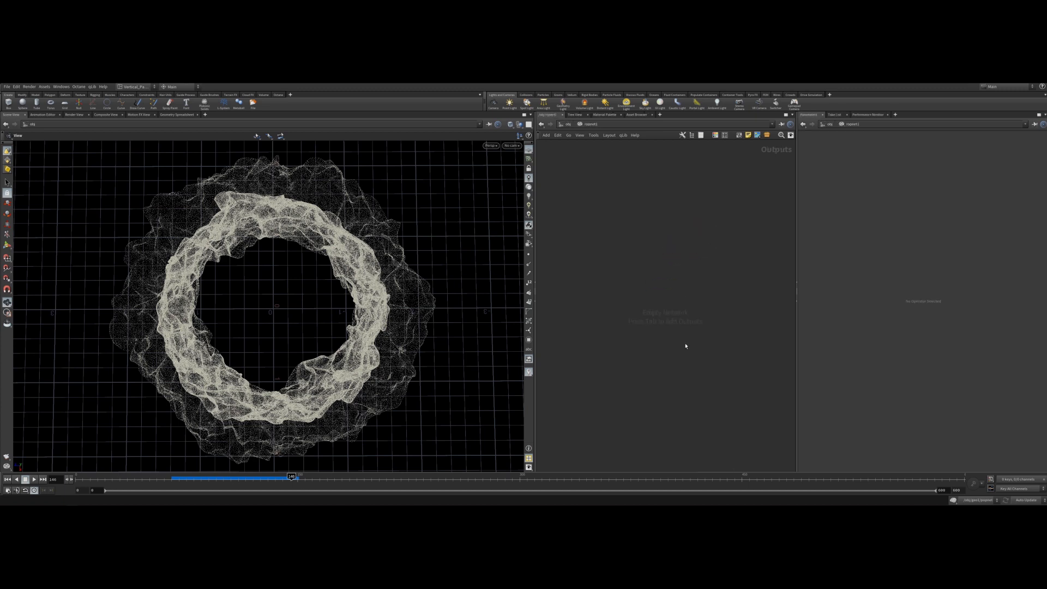
Add an Octane ROP node inside the ROP network.
key(Tab)
mouse_move(668, 299)
text(octan)
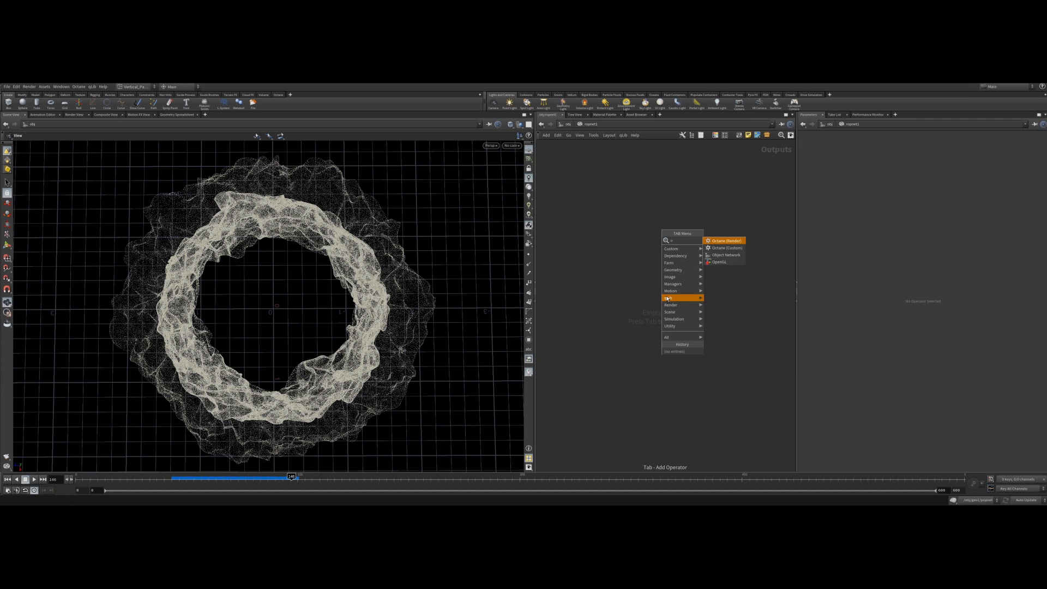
key(Return)
click(666, 296)
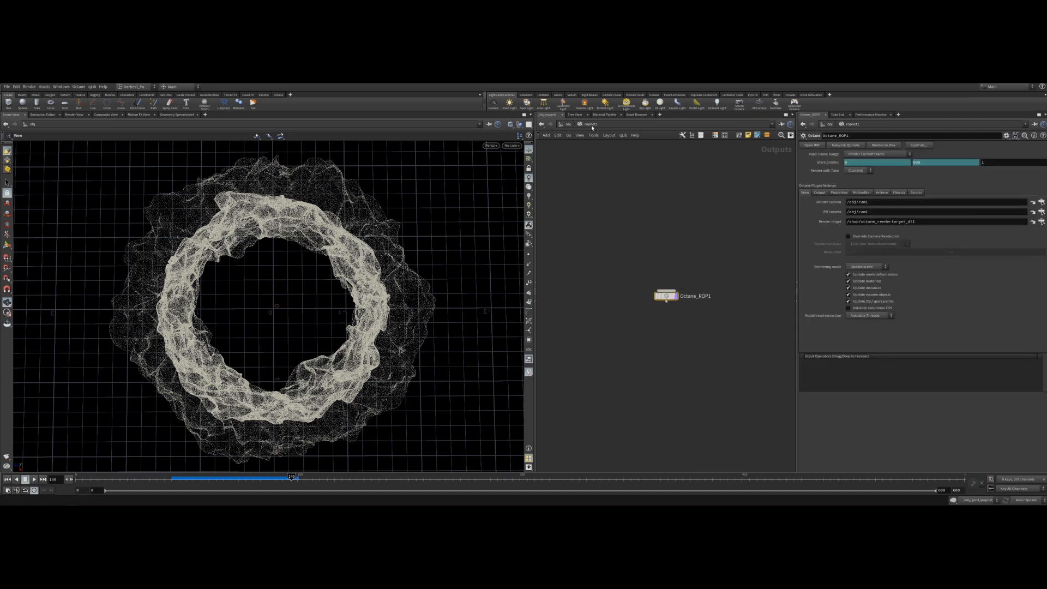
Back at the object level, move the ROP network up and add a SHOP material network below it.
click(567, 126)
drag(690, 248, 709, 211)
key(Tab)
text(matnet)
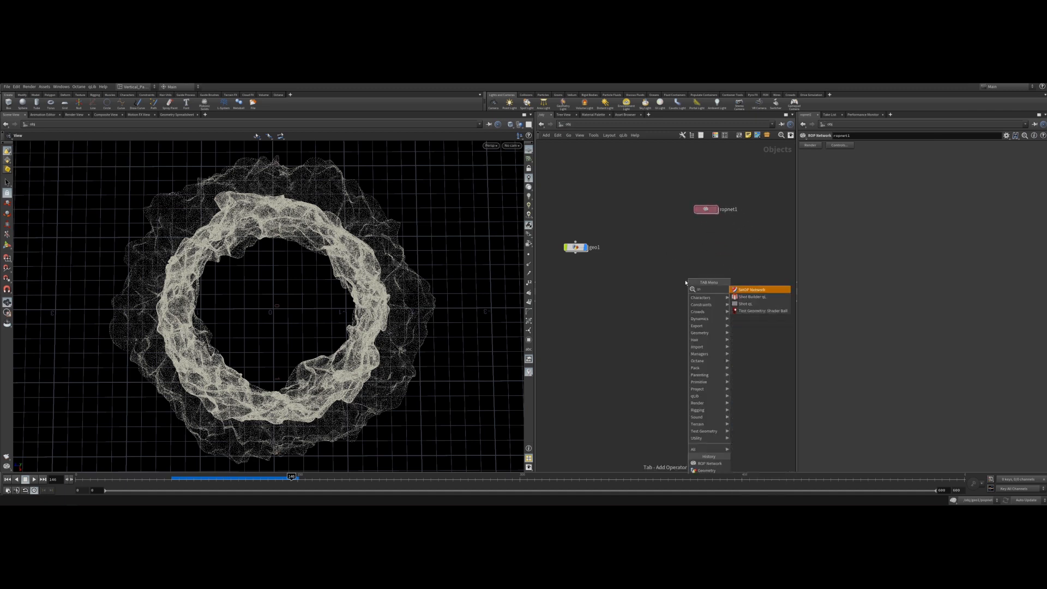
key(Return)
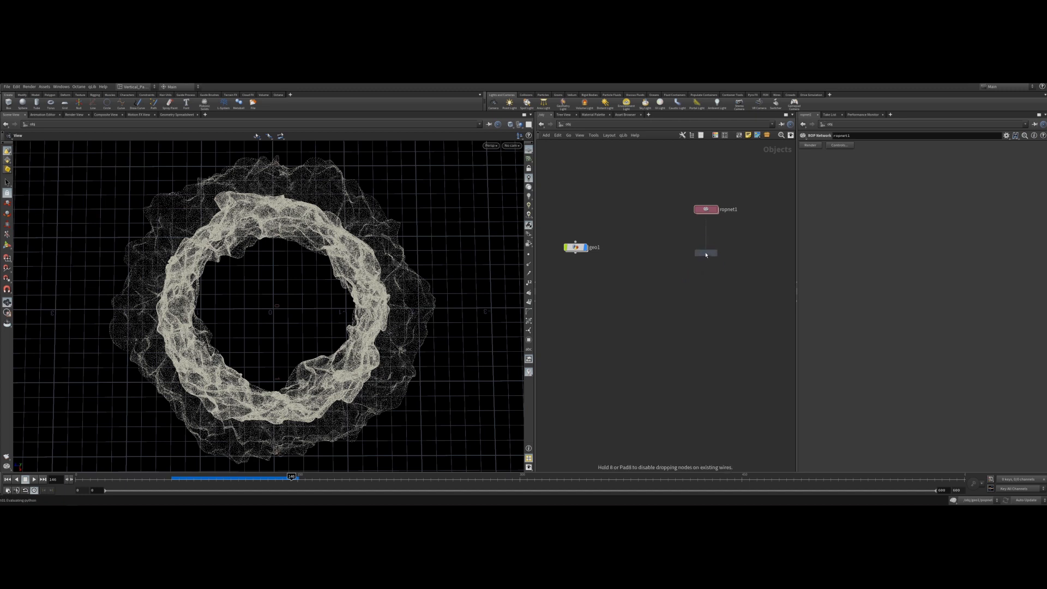
click(706, 249)
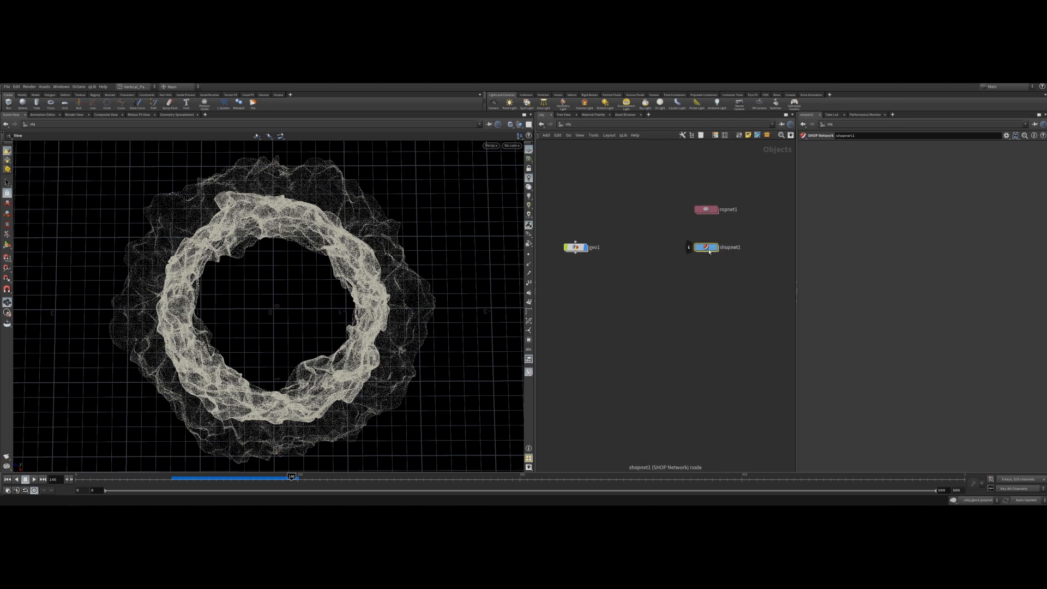
Enter the SHOP network and add an Octane Network node.
double_click(707, 249)
key(Tab)
text(octn)
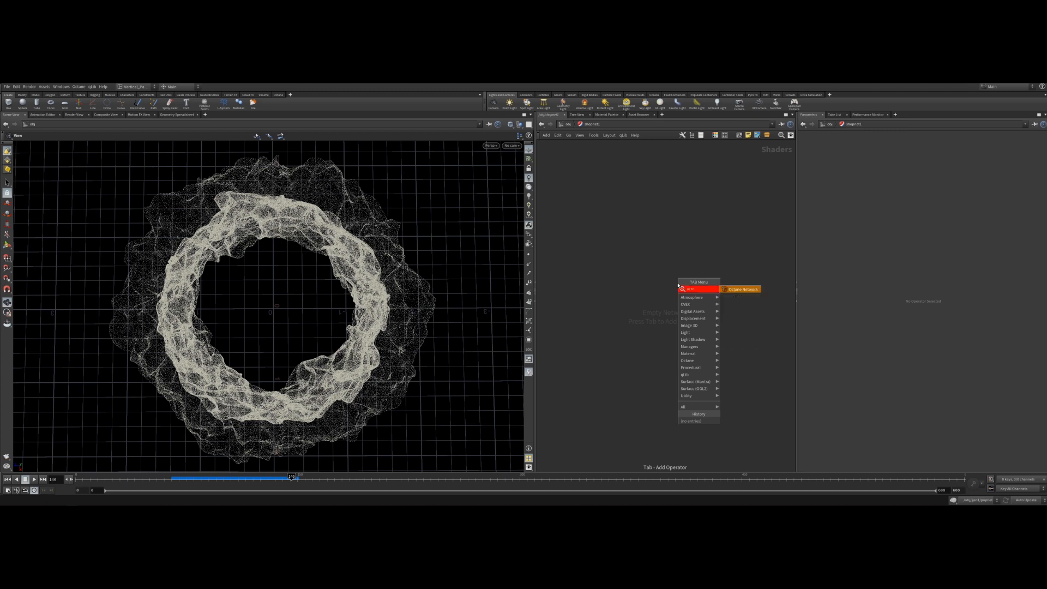
key(Return)
click(678, 285)
drag(690, 284, 752, 286)
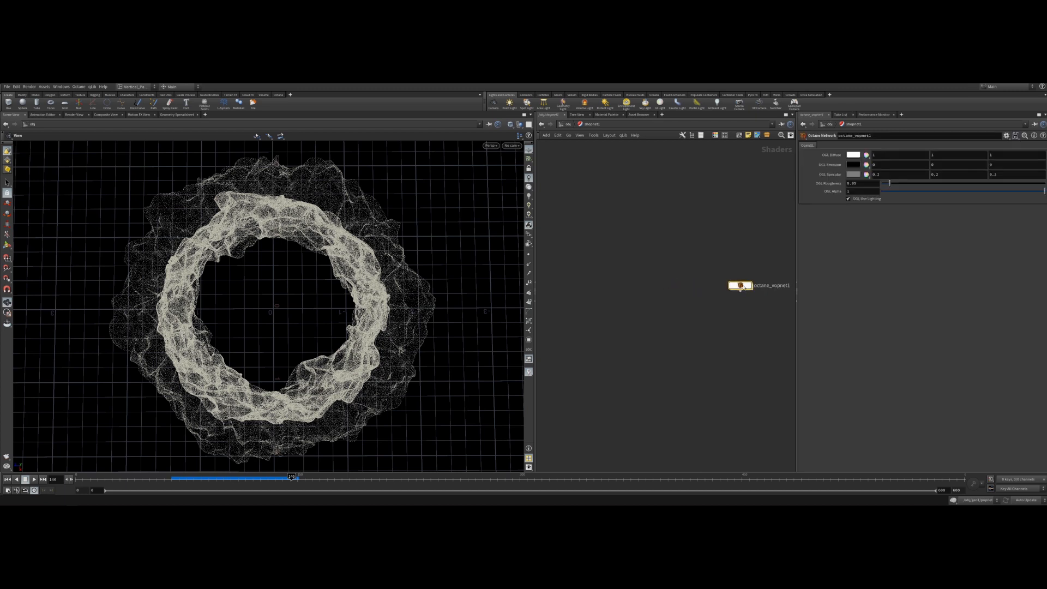
Rename the Octane network to Render_Settings.
double_click(769, 285)
text(Render_Settings)
key(Return)
Enter the Render_Settings network and delete its default Octane material node.
drag(743, 285, 722, 288)
double_click(723, 288)
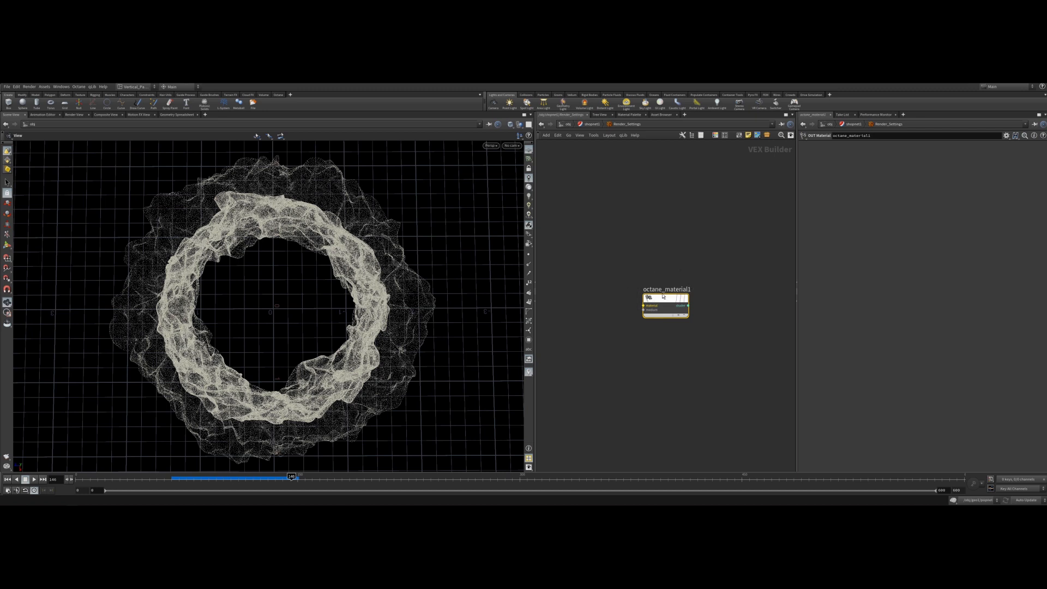
key(Delete)
Add an Octane render target node inside Render_Settings.
key(Tab)
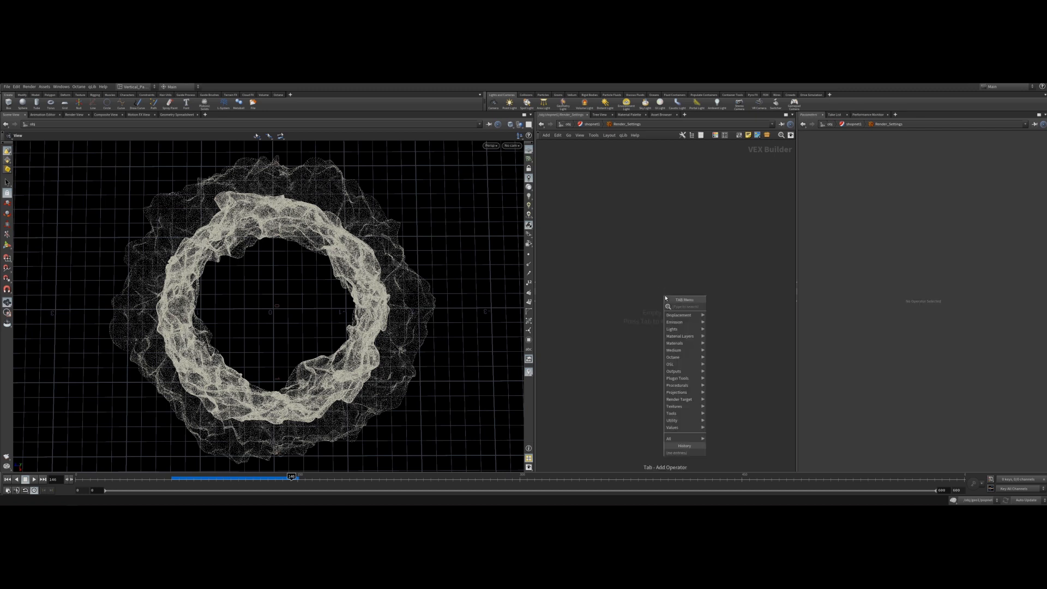
text(rend)
key(Return)
click(664, 298)
drag(664, 298, 741, 294)
scroll(682, 302, down, 4)
scroll(671, 303, up, 5)
middle_drag(694, 304, 599, 303)
drag(690, 290, 714, 287)
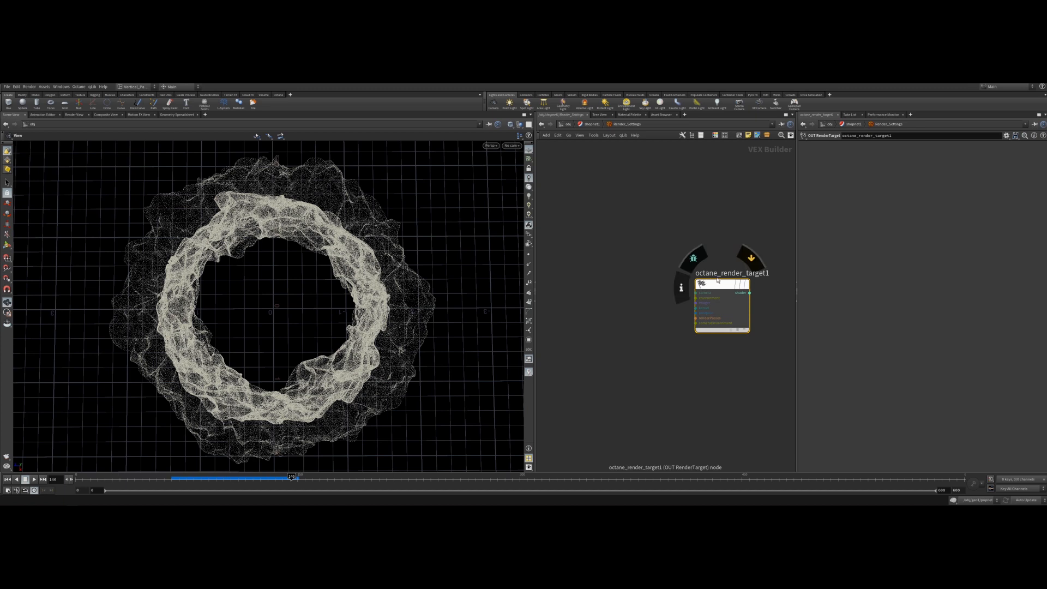
Add an RT Camera ThinLens node and wire it into the render target's camera input.
click(603, 287)
scroll(607, 293, down, 3)
key(Tab)
text(thin)
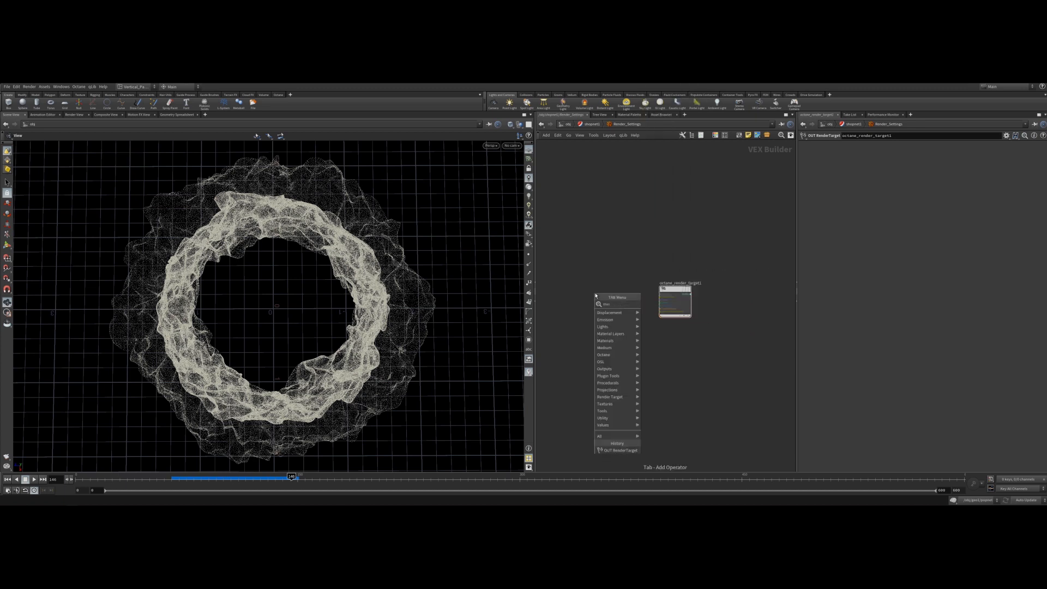
key(Return)
click(625, 142)
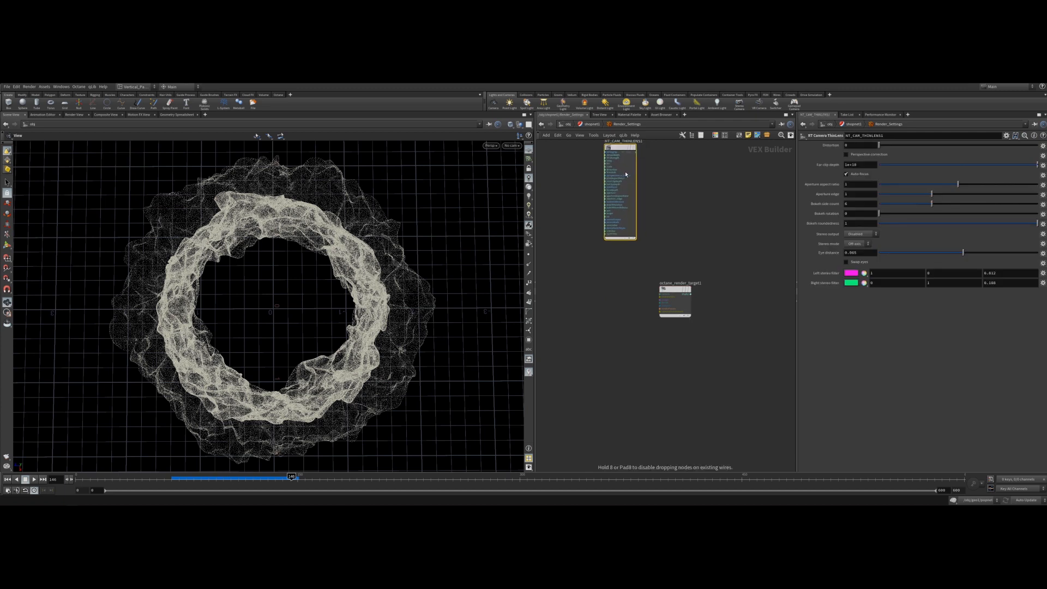
drag(636, 153, 659, 294)
middle_drag(597, 307, 636, 298)
Add an RT Environment Texture node and connect it to the render target's environment input.
key(Tab)
text(environ)
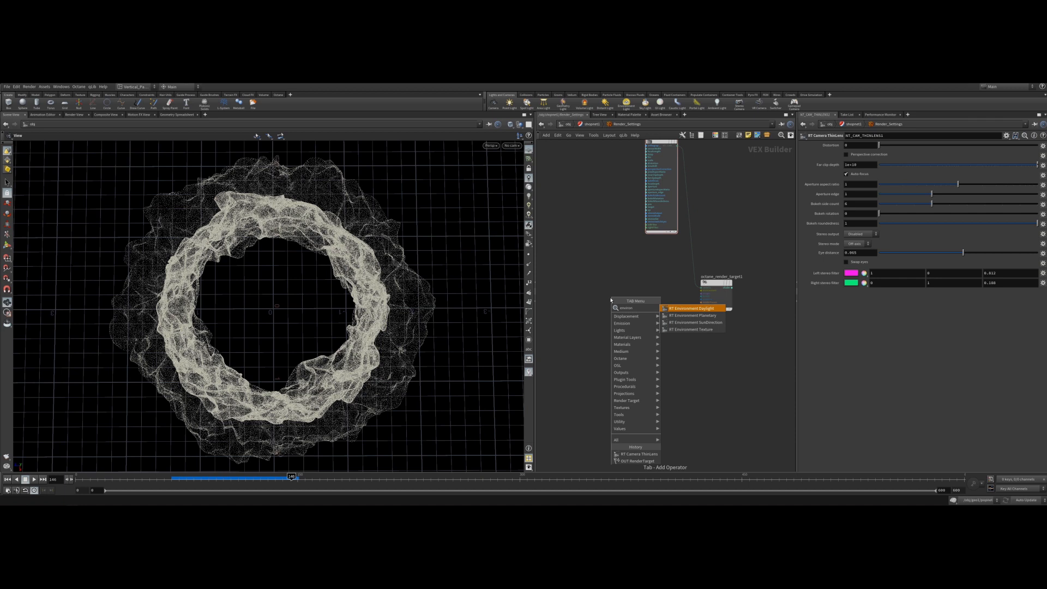
key(Down)
key(Down)
key(Down)
key(Return)
click(586, 293)
drag(600, 295, 702, 290)
middle_drag(626, 329, 692, 329)
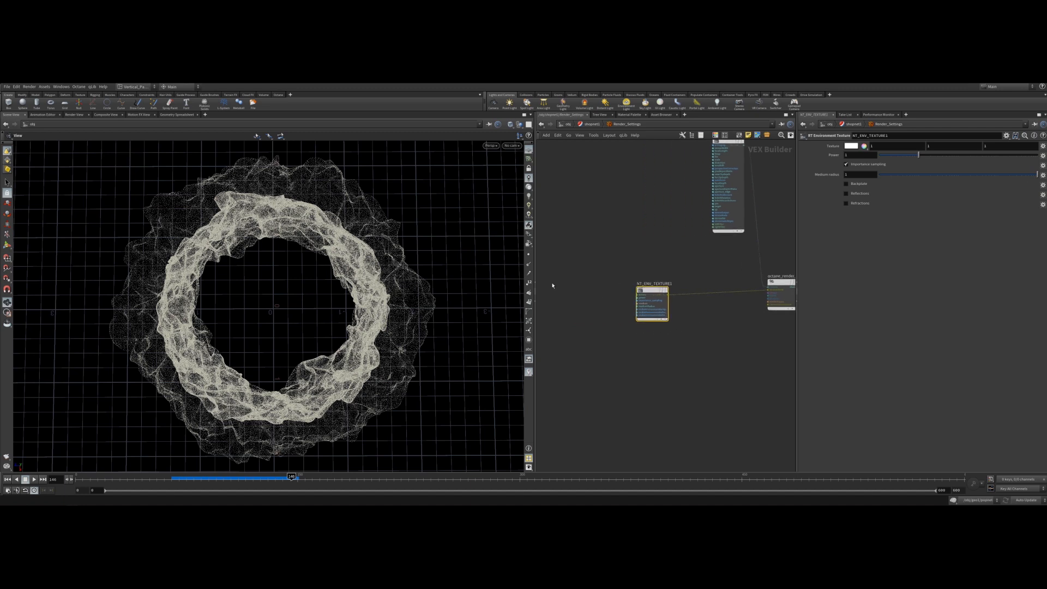
Add a Color RGB texture node to the left of the environment texture.
key(Tab)
text(v)
key(BackSpace)
text(black)
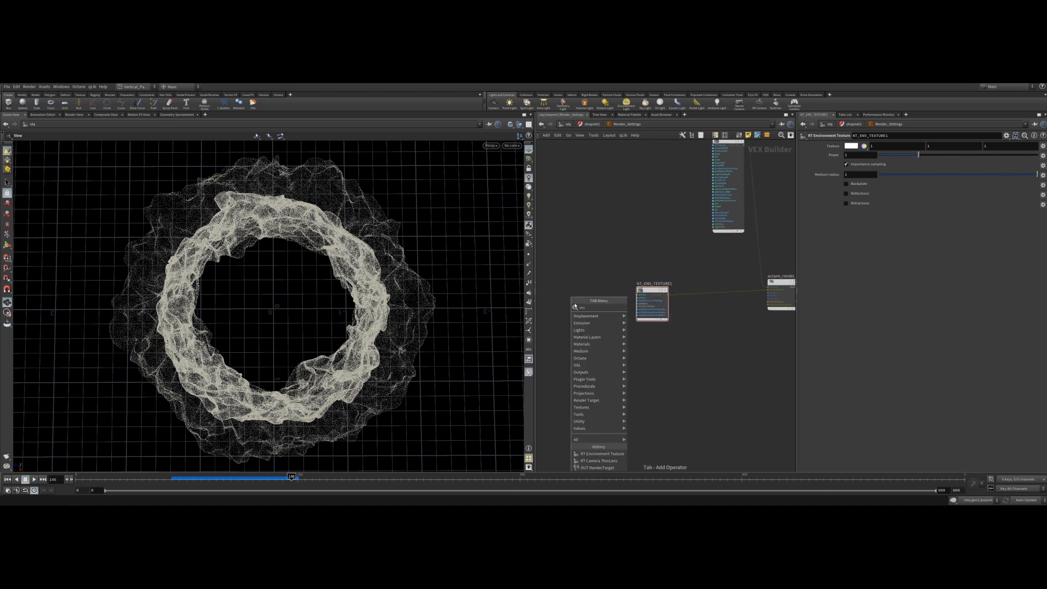
key(Return)
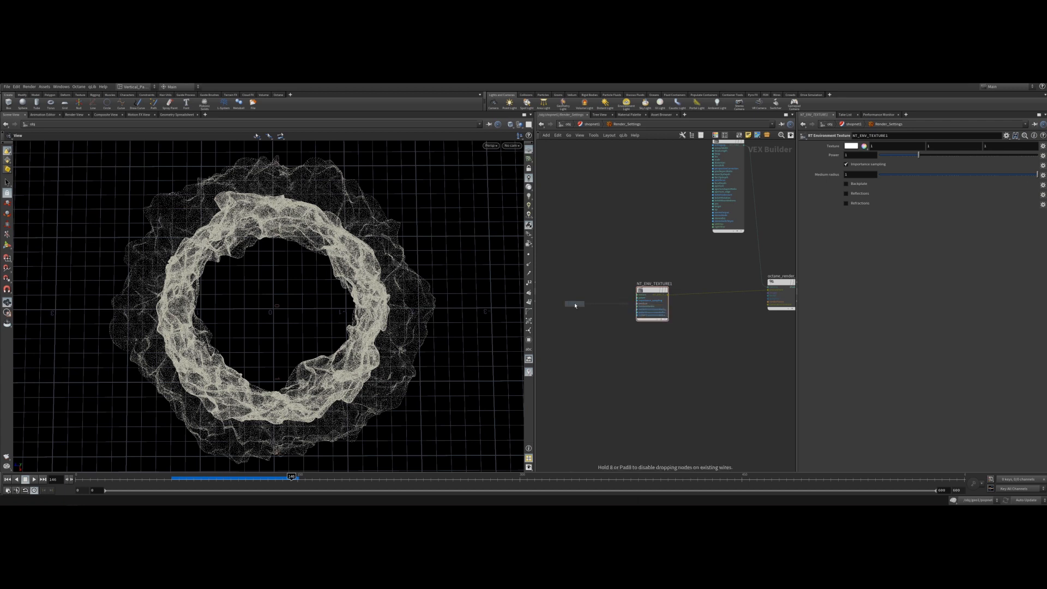
click(575, 305)
click(569, 296)
key(Escape)
Frame the network and add an RT Imager node below the other nodes.
middle_drag(740, 372, 609, 345)
scroll(650, 287, up, 4)
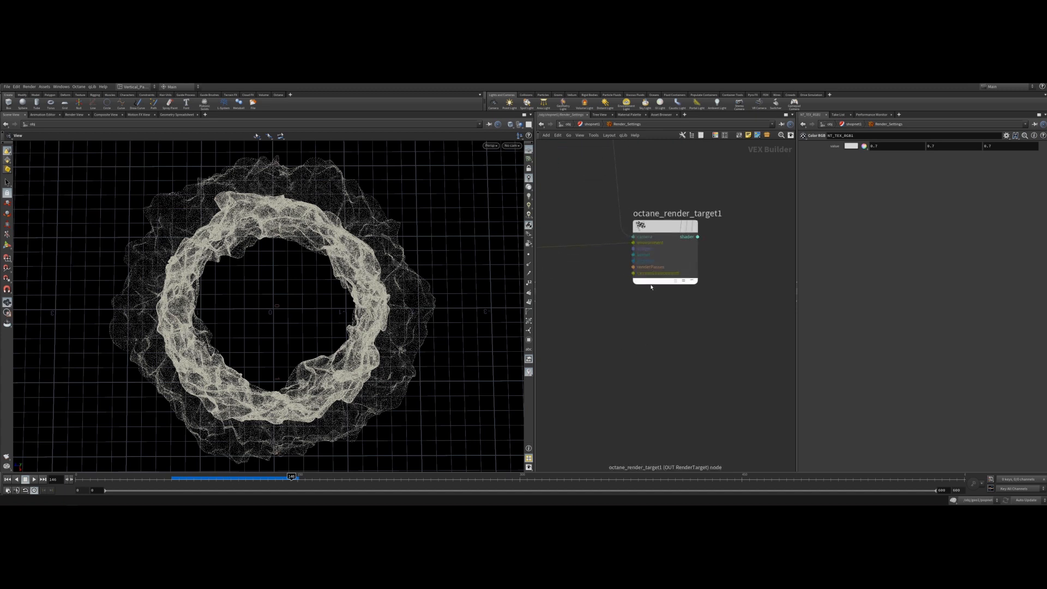
key(h)
key(Tab)
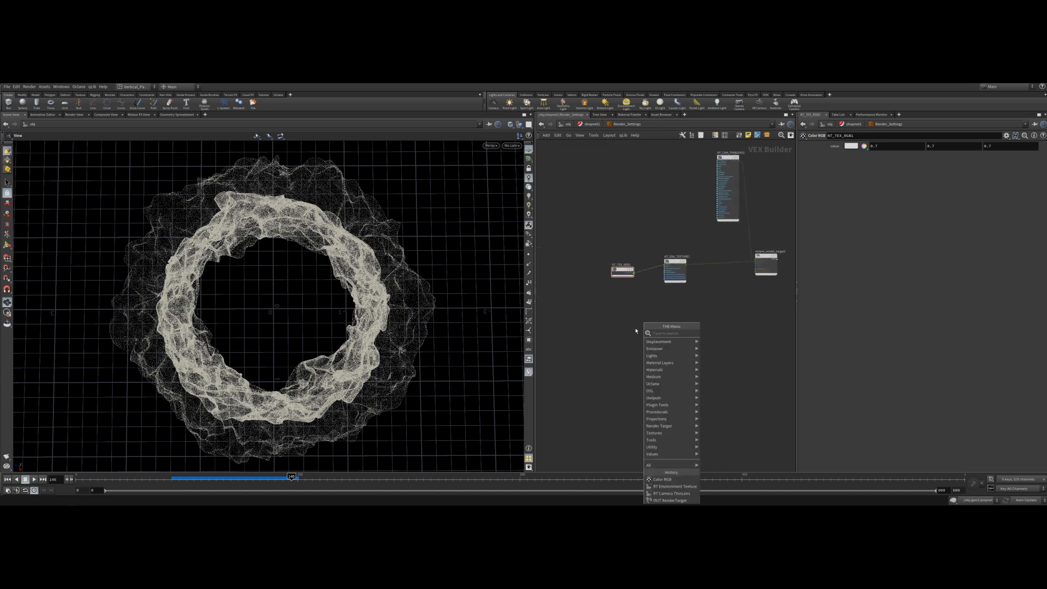
text(image)
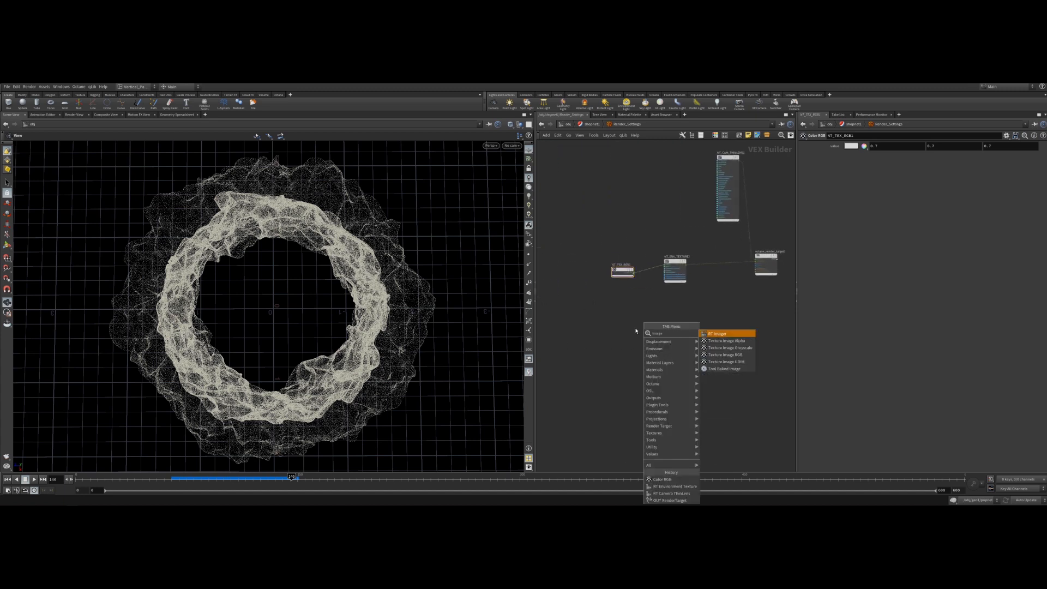
key(Return)
click(620, 328)
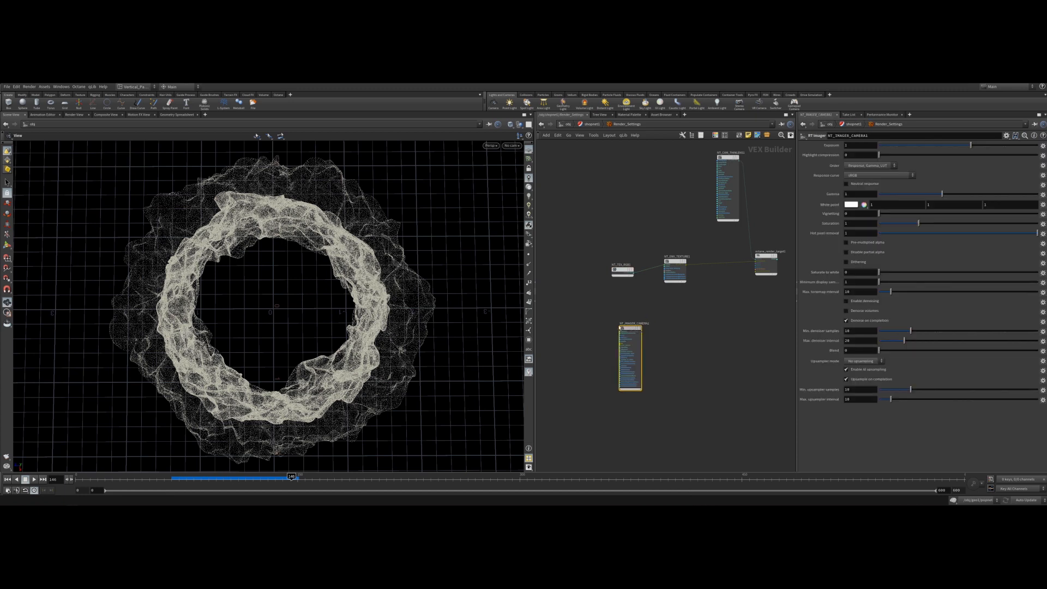
Move the RT Imager node and wire it into the render target's imager input.
drag(620, 328, 561, 306)
key(Tab)
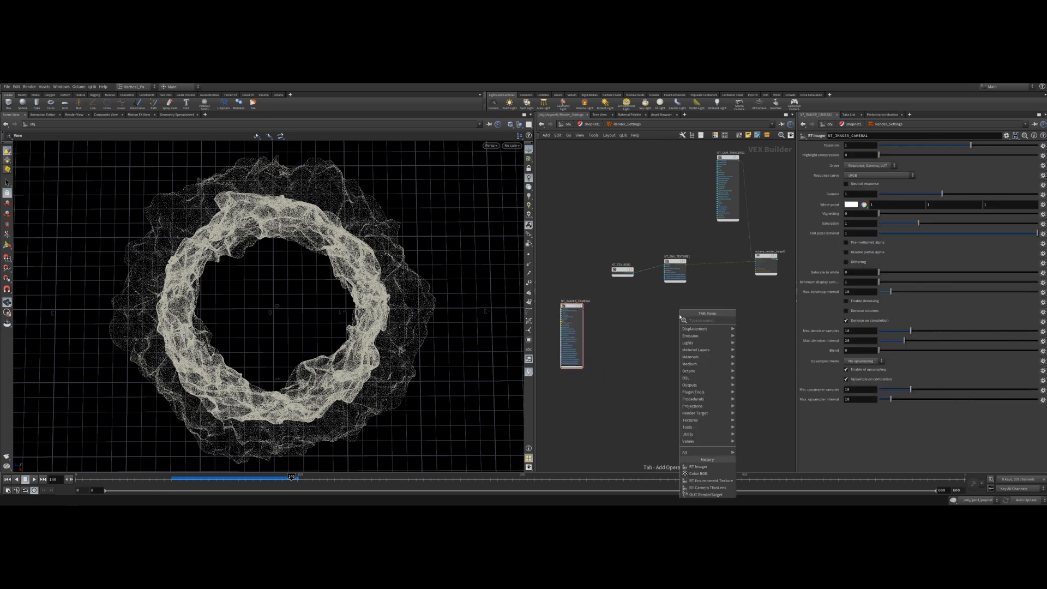
click(741, 279)
scroll(761, 274, up, 5)
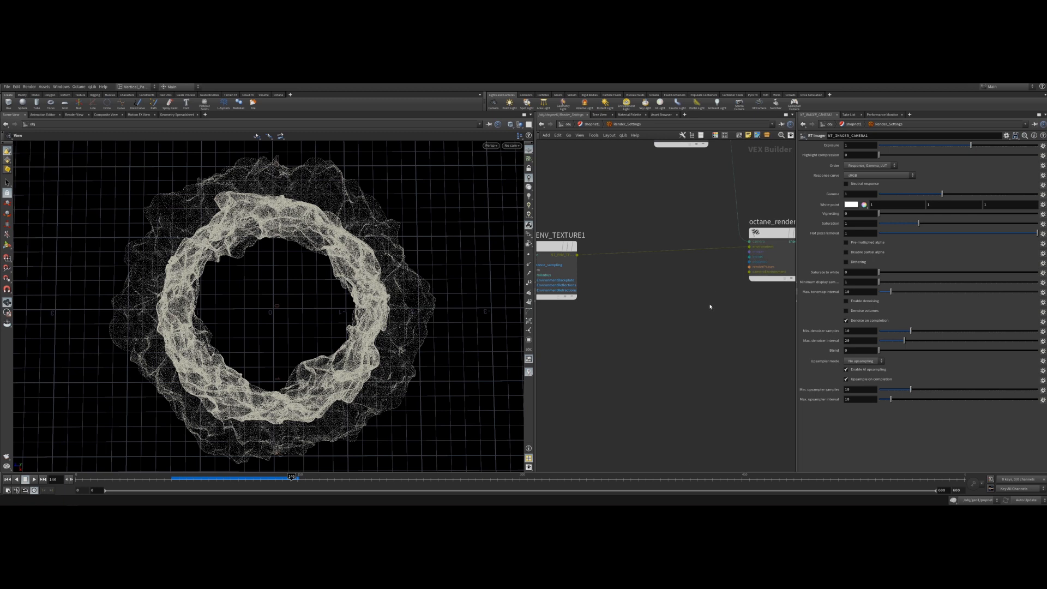
scroll(644, 324, down, 6)
middle_drag(550, 339, 568, 339)
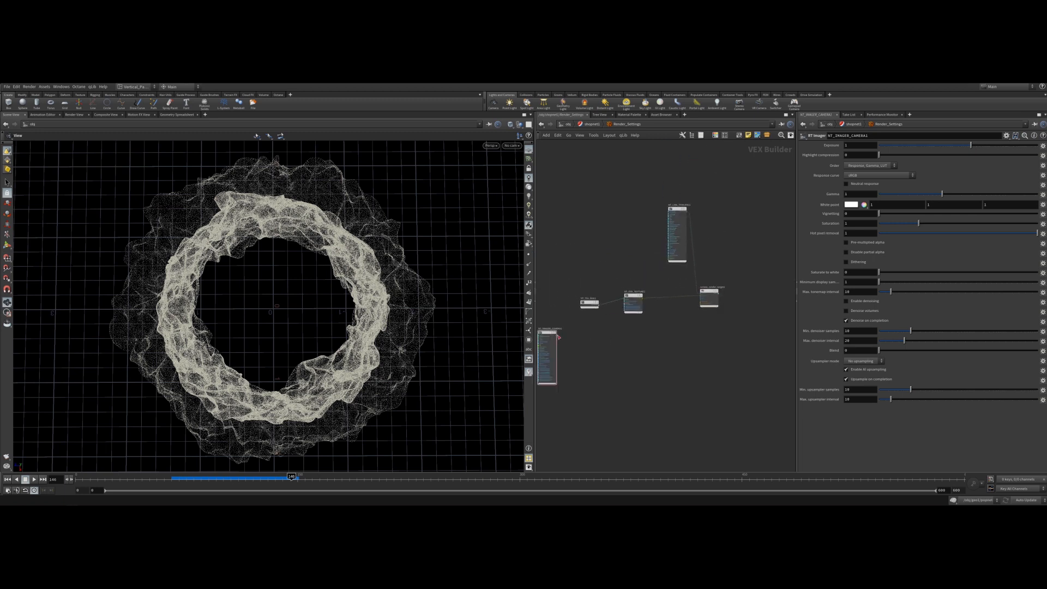
Add an RT Kernel PathTracing node and connect it to the render target's kernel input.
scroll(681, 299, up, 4)
scroll(676, 313, down, 4)
key(Tab)
text(ke)
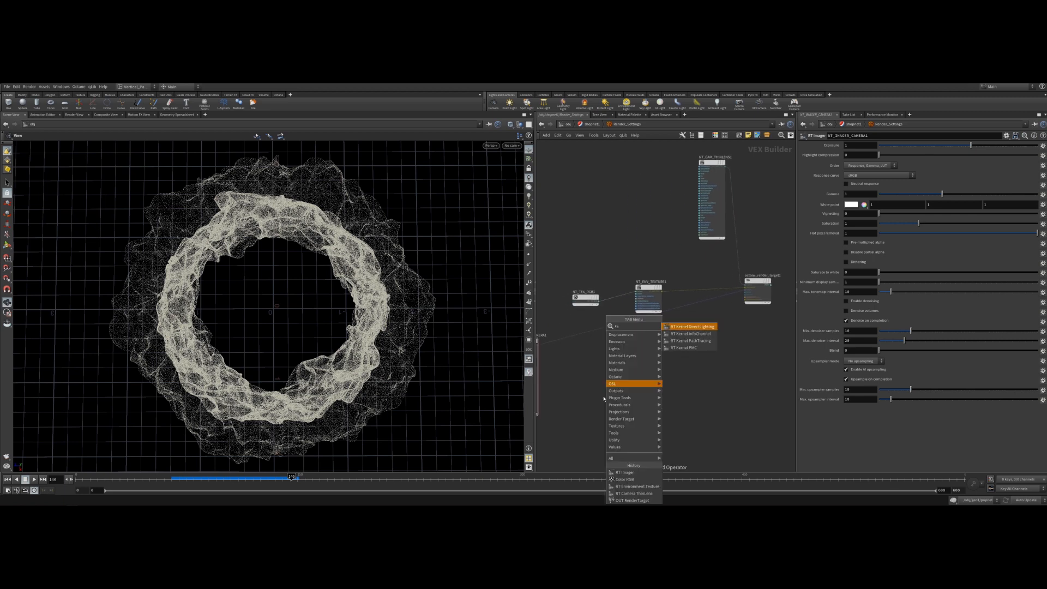
click(691, 340)
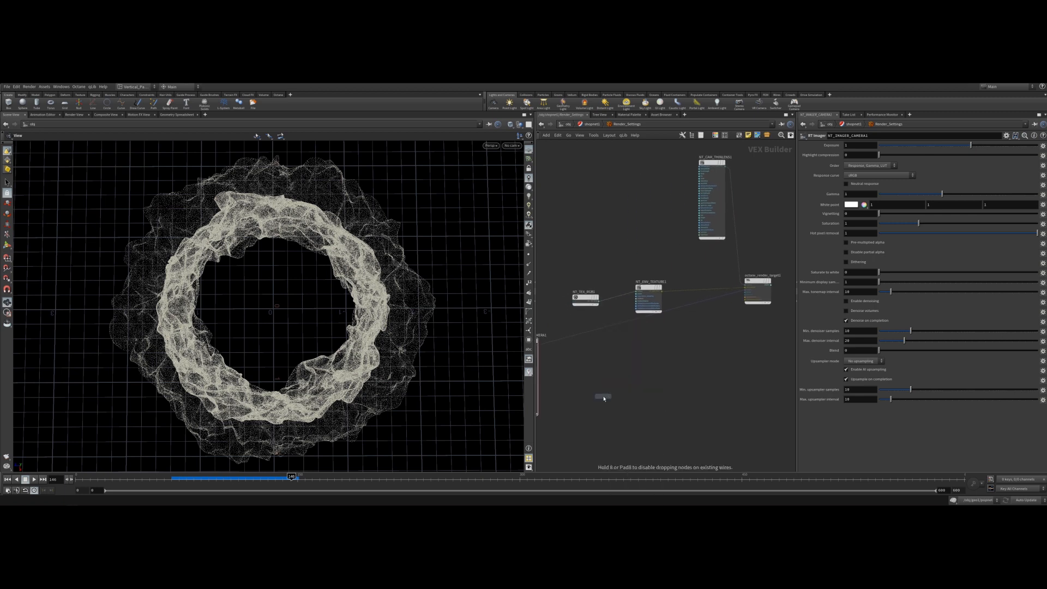
click(608, 398)
drag(609, 399, 749, 295)
scroll(762, 305, up, 5)
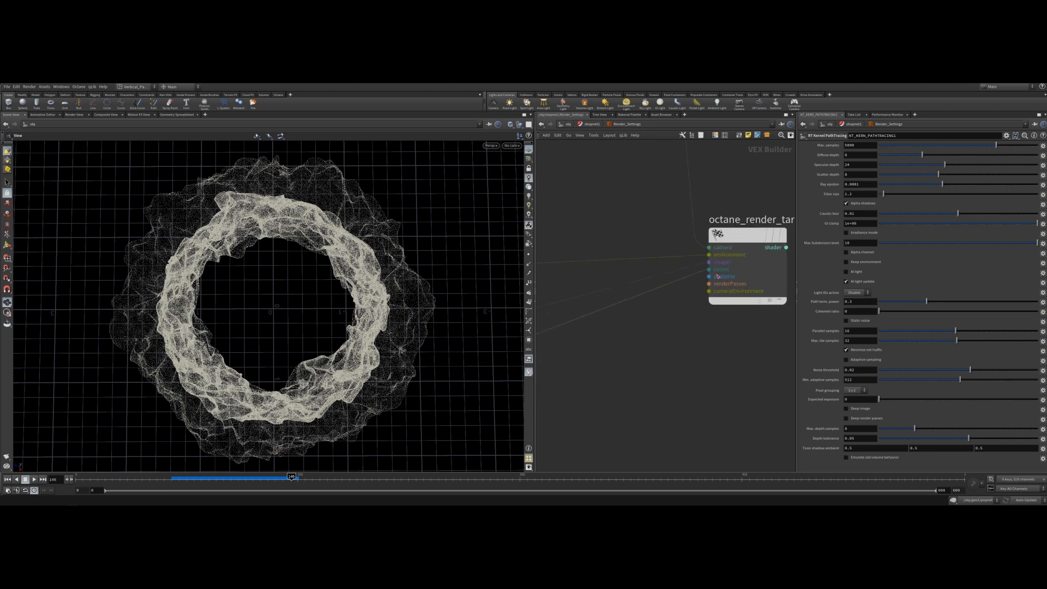
scroll(716, 279, down, 8)
scroll(715, 273, up, 5)
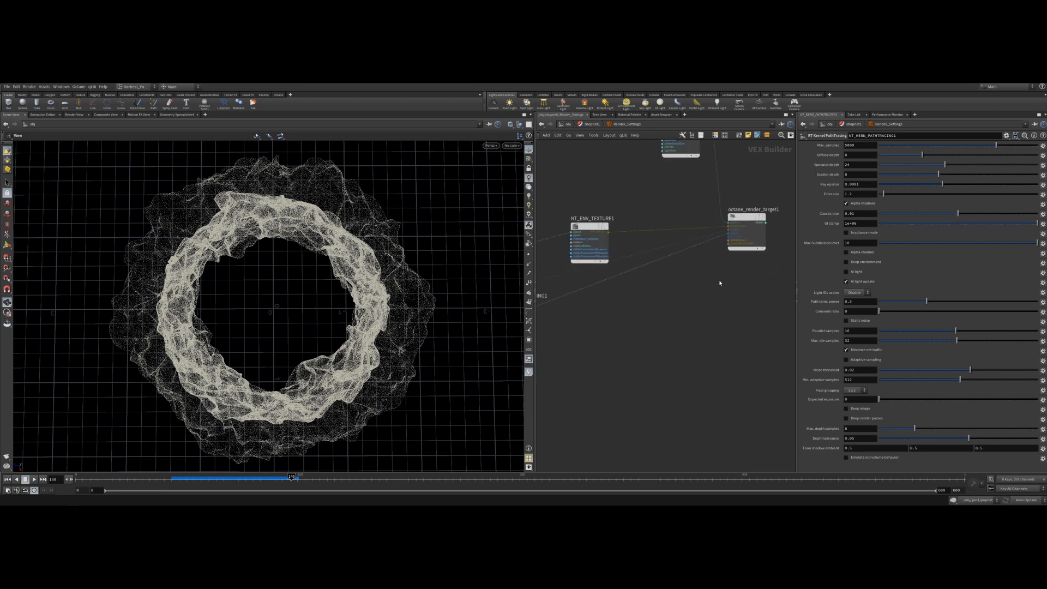
scroll(702, 261, down, 4)
scroll(703, 264, up, 4)
scroll(706, 268, down, 4)
scroll(707, 275, up, 3)
scroll(708, 275, up, 1)
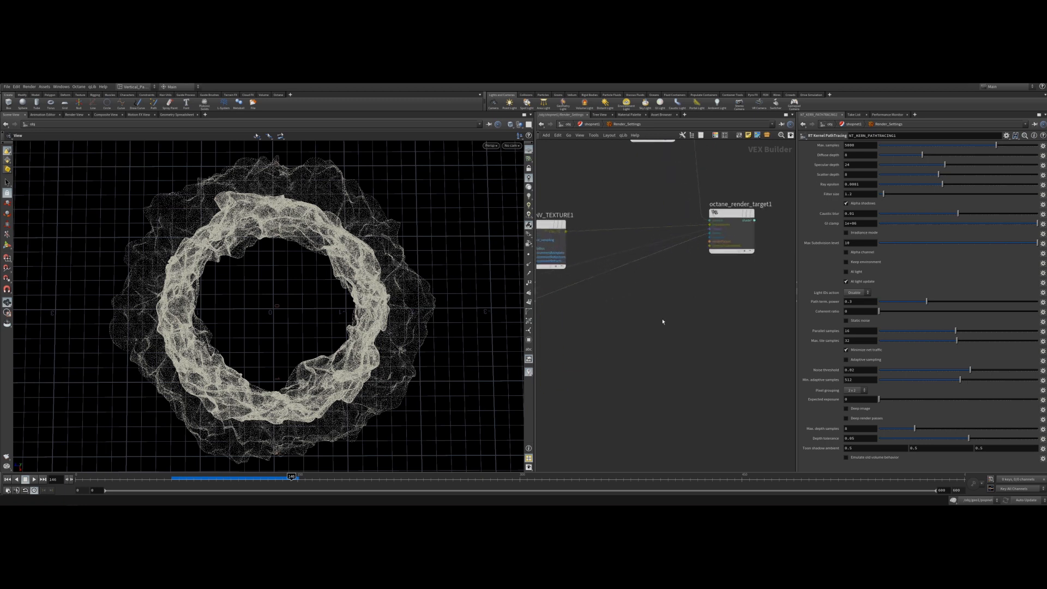
key(Tab)
text(post)
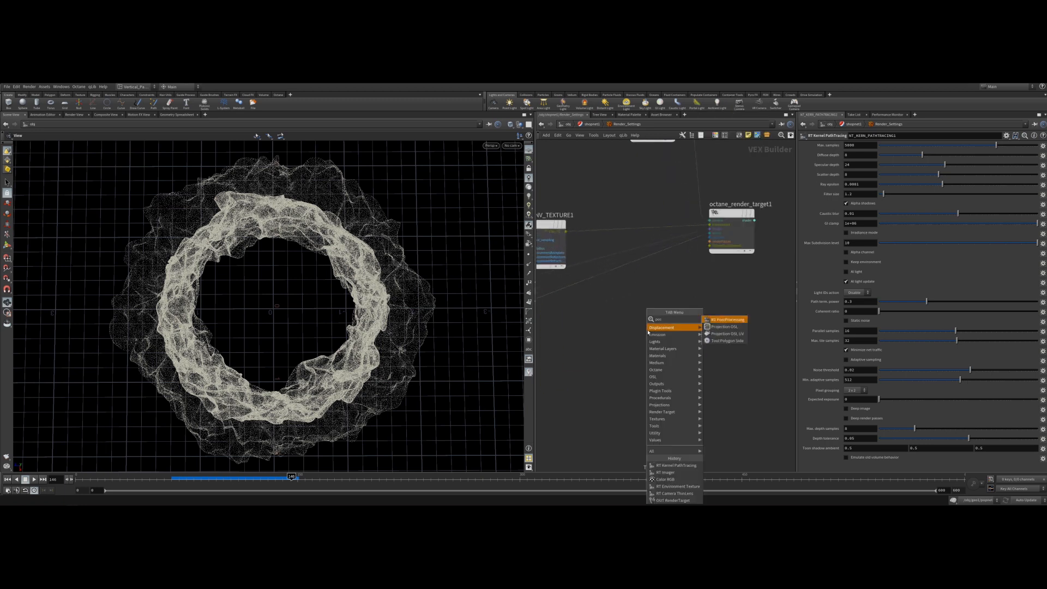
key(Return)
click(650, 334)
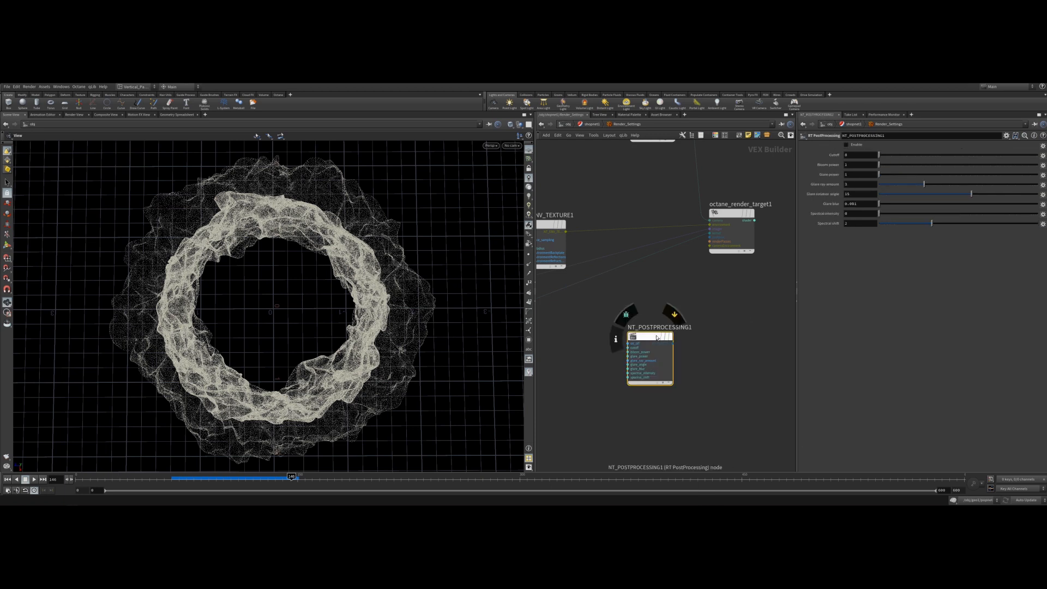
drag(670, 338, 698, 314)
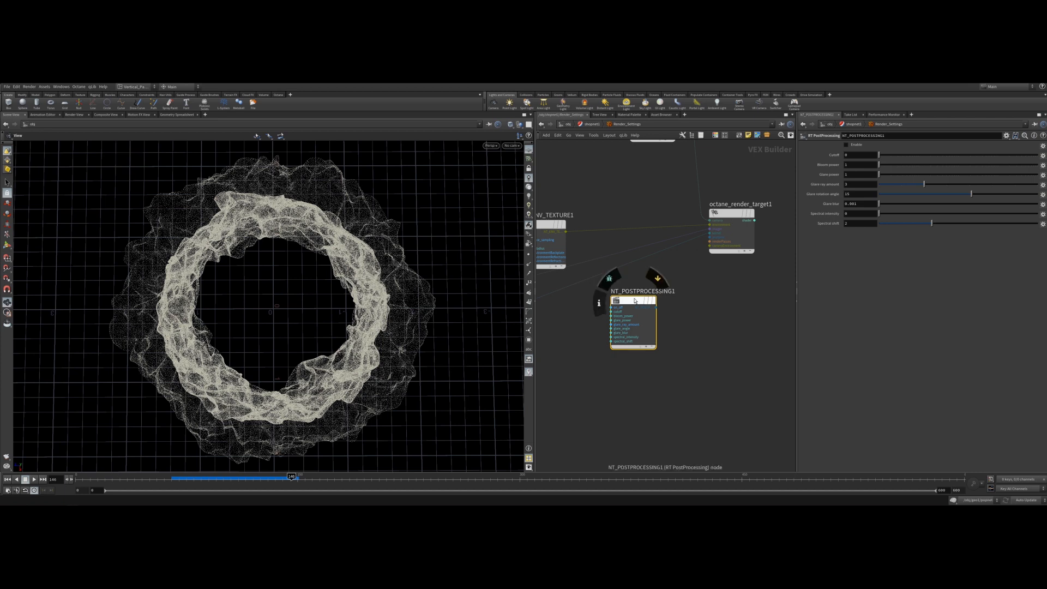
key(Delete)
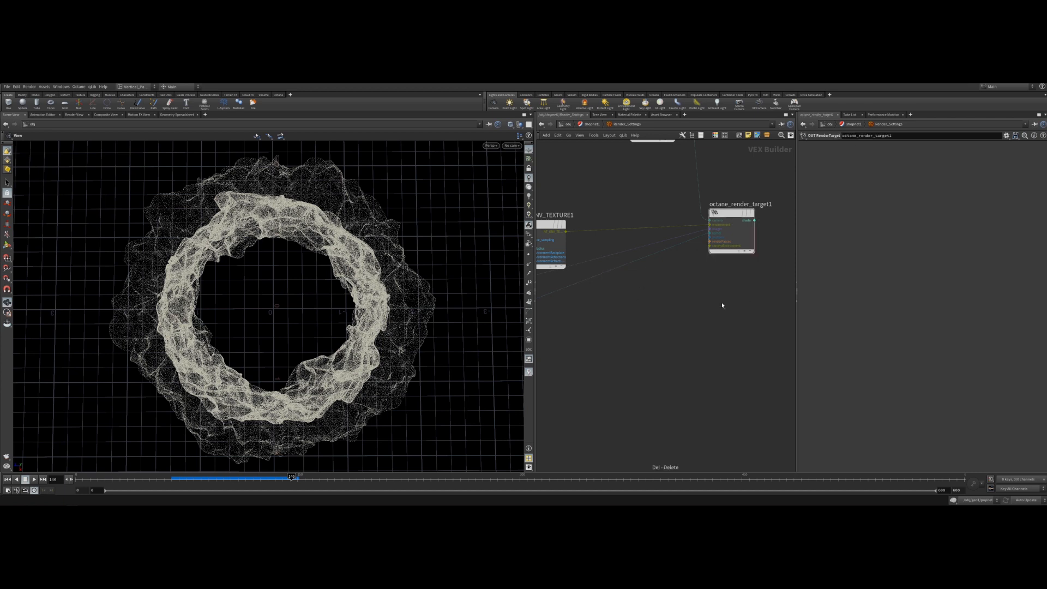
Set the path tracing kernel's max samples to 1000, specular depth to 8 and GI clamp to 50.
middle_drag(648, 308, 745, 355)
scroll(665, 364, down, 1)
middle_drag(666, 363, 677, 336)
click(574, 336)
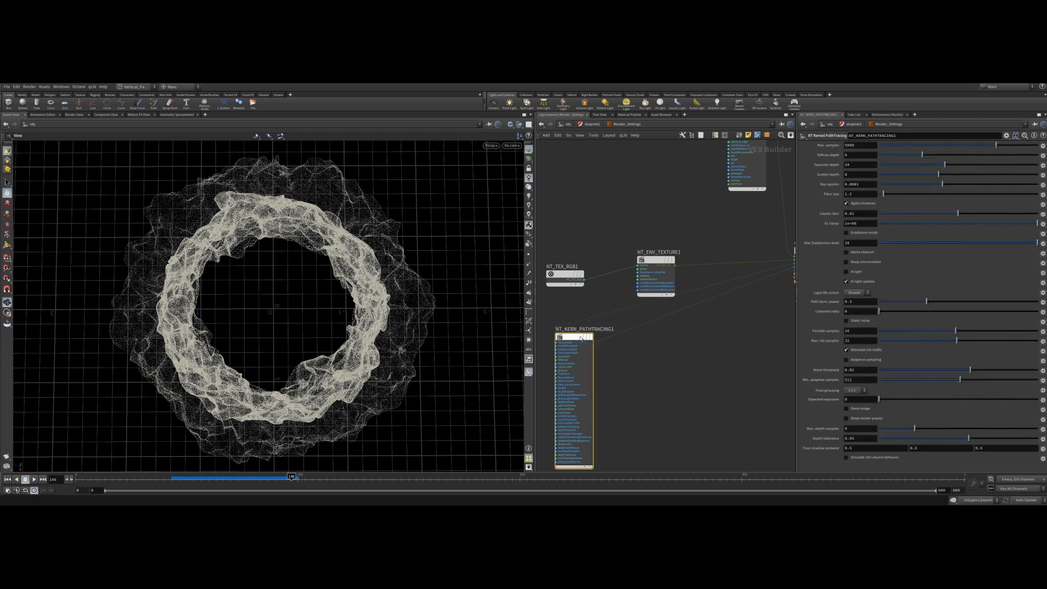
click(859, 145)
text(5)
key(Return)
click(852, 164)
text(8)
key(Return)
click(865, 223)
text(50)
key(Return)
Review the render network nodes, then return to the object level network.
middle_drag(745, 321, 707, 383)
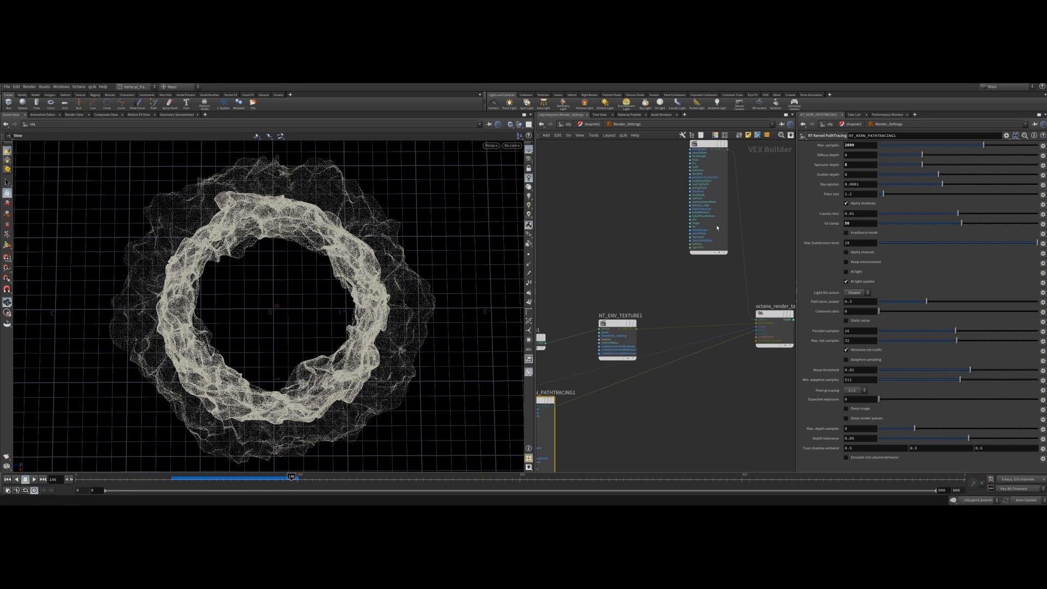
middle_drag(708, 309, 652, 389)
click(662, 225)
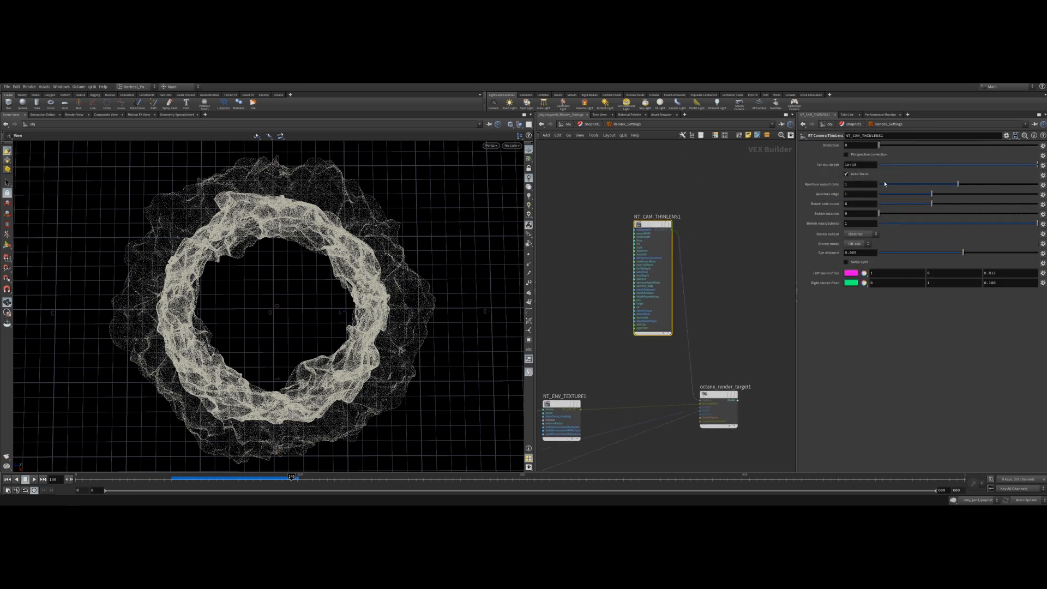
middle_drag(701, 369, 743, 263)
middle_drag(658, 374, 678, 313)
scroll(761, 296, up, 4)
scroll(750, 318, down, 4)
middle_drag(566, 339, 664, 328)
click(615, 305)
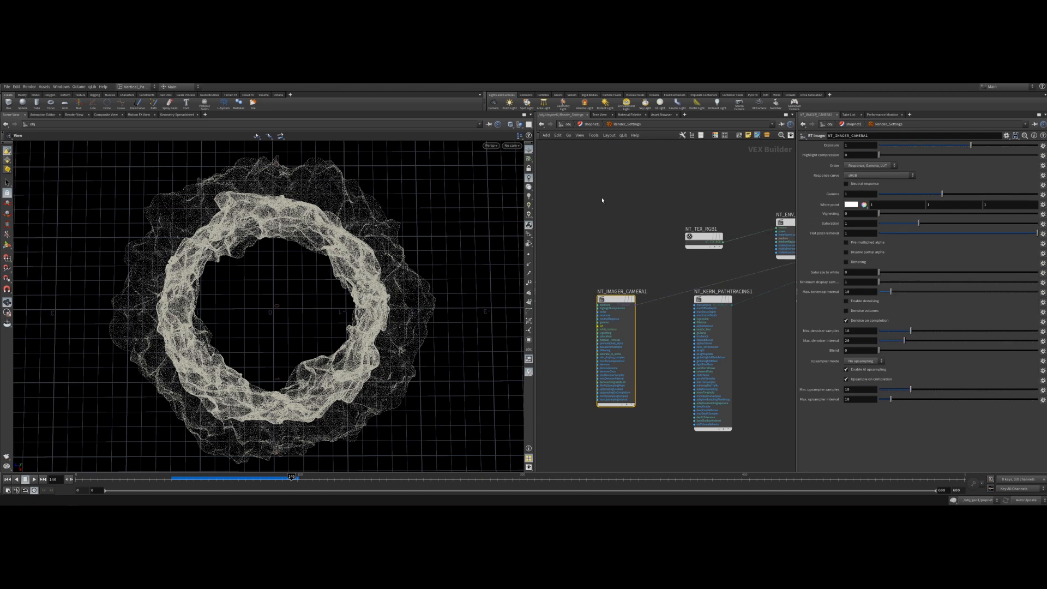
click(631, 166)
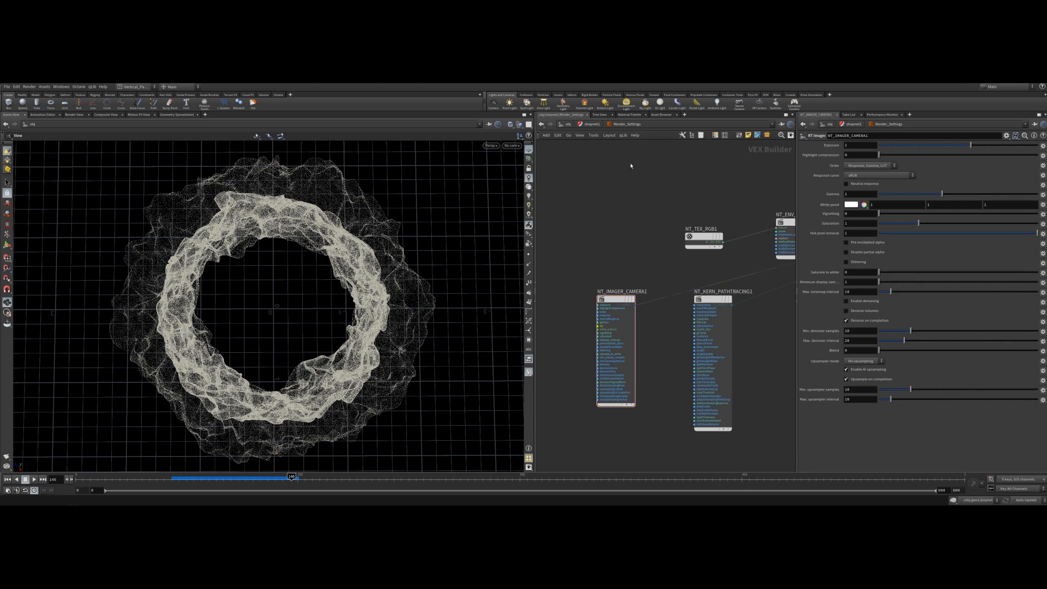
click(592, 124)
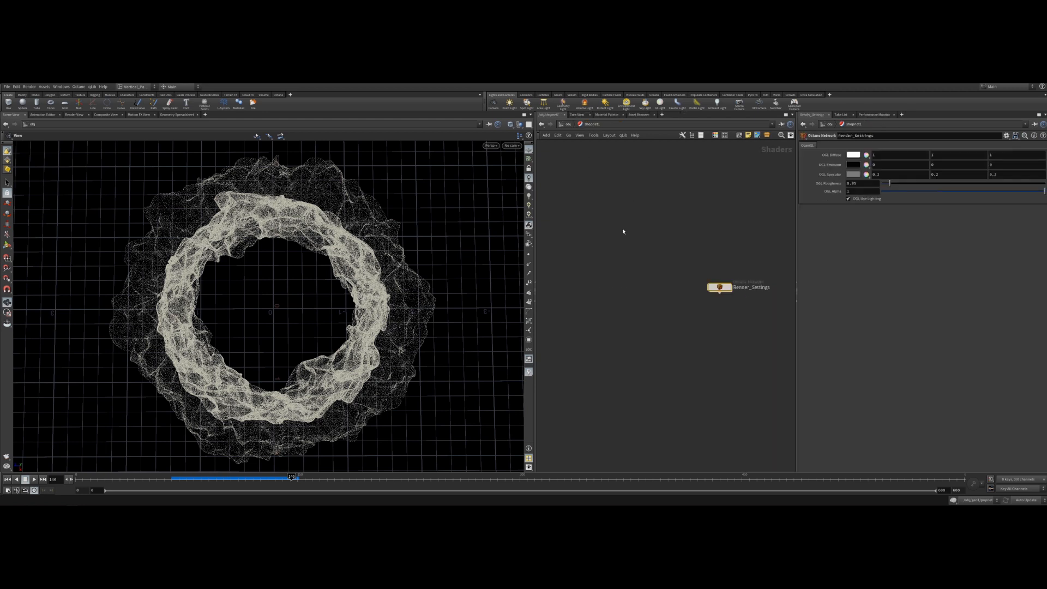
click(568, 123)
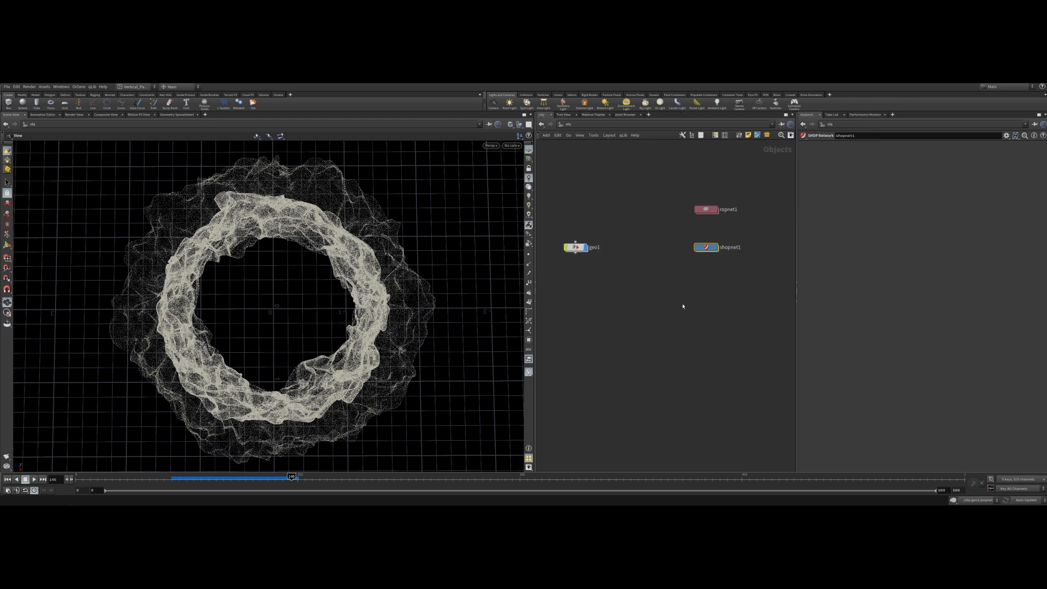
Rearrange the geo1, ropnet1 and shopnet1 nodes in the object network.
drag(709, 247, 662, 247)
drag(705, 211, 658, 229)
middle_drag(681, 279, 732, 283)
drag(756, 282, 664, 192)
click(673, 197)
click(751, 301)
click(725, 274)
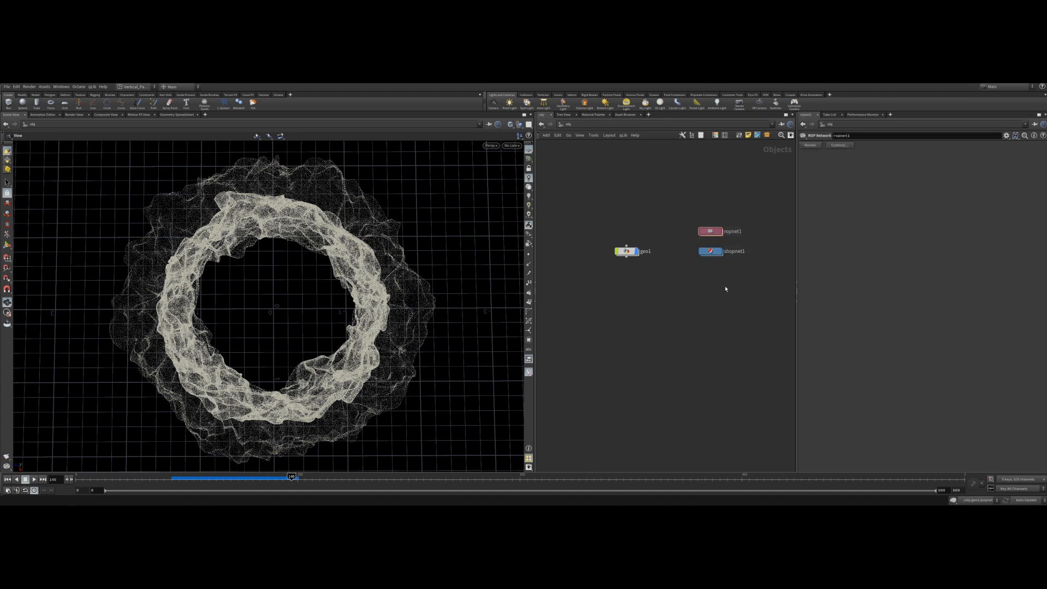
Add a camera node to the object network.
key(Tab)
text(cam)
key(Return)
click(624, 329)
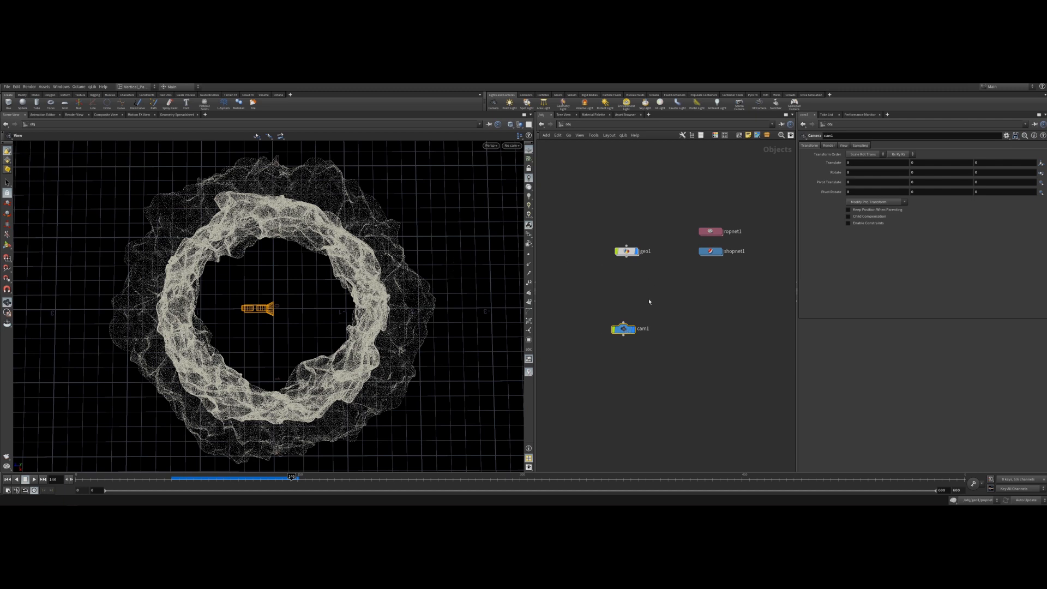
Look through cam1 in the viewport, lock the camera to the view and orbit to frame the ring.
click(512, 146)
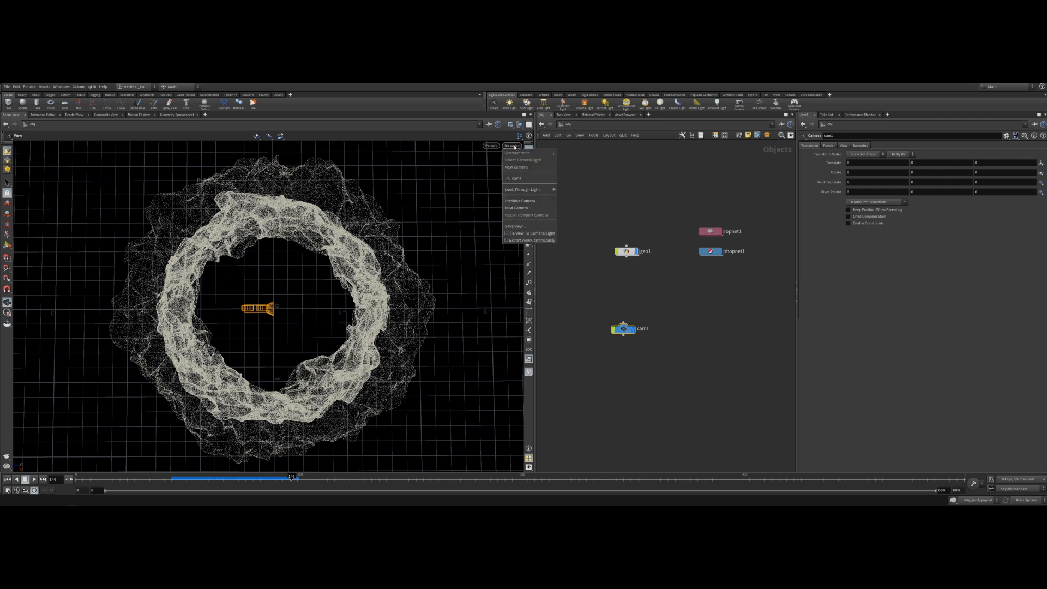
click(516, 178)
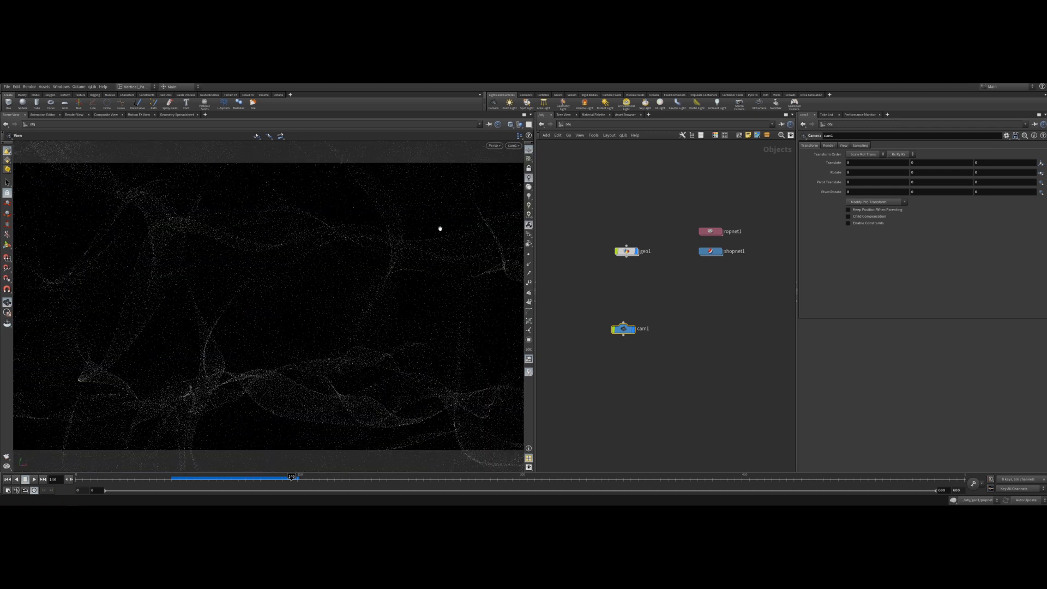
click(529, 170)
drag(167, 320, 335, 352)
drag(344, 391, 306, 313)
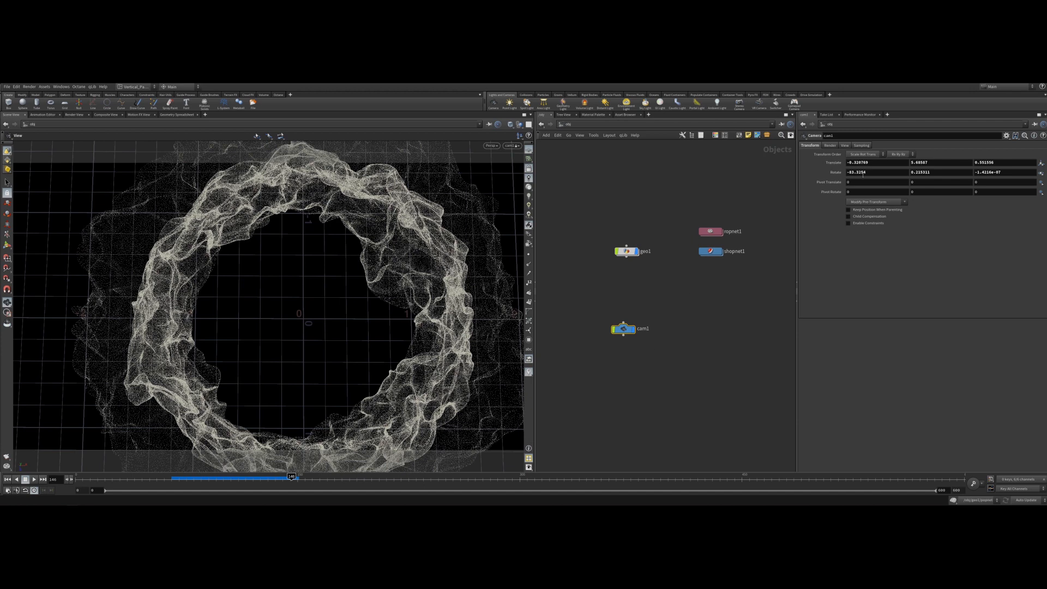
Set the camera's translation to 0, 5, 0.
double_click(873, 162)
text(0)
key(Tab)
text(0)
key(Tab)
text(0)
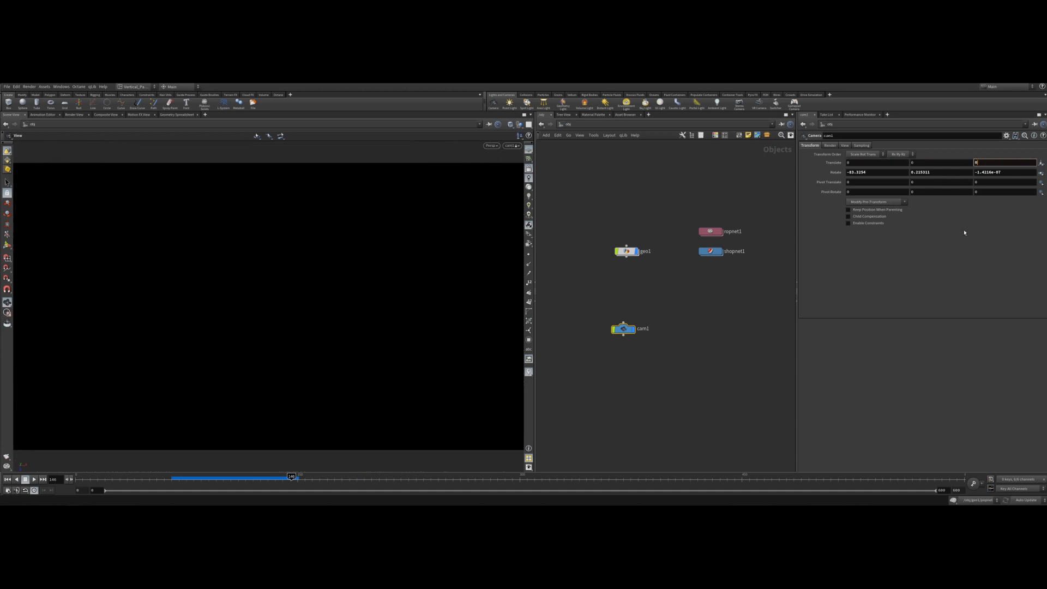
double_click(921, 164)
text(5)
key(Return)
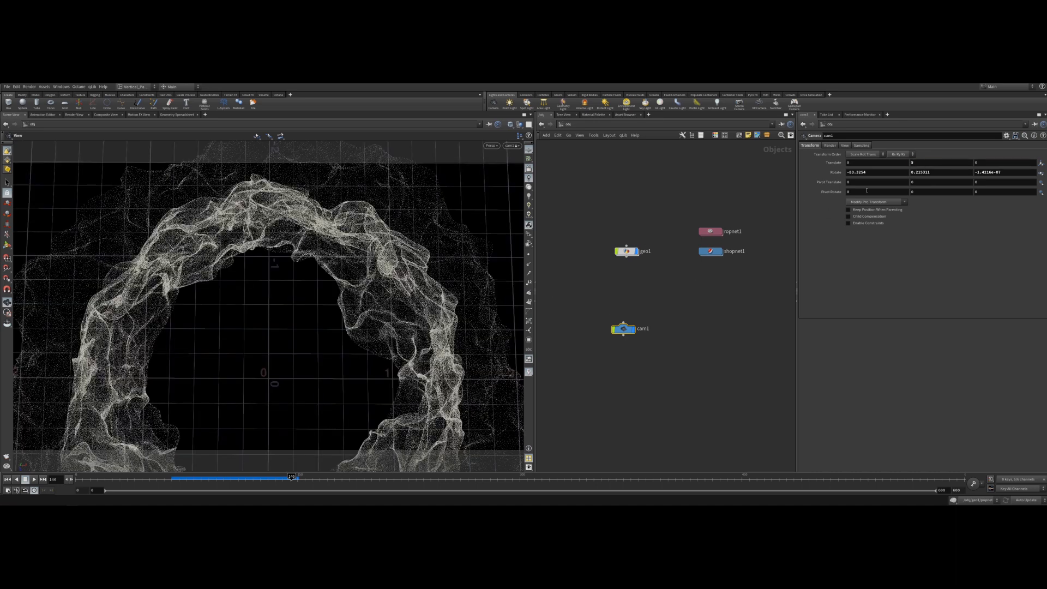
Set the camera's rotation to -90, 0, 0 so it looks straight down at the ring.
double_click(866, 172)
text(-90)
key(Return)
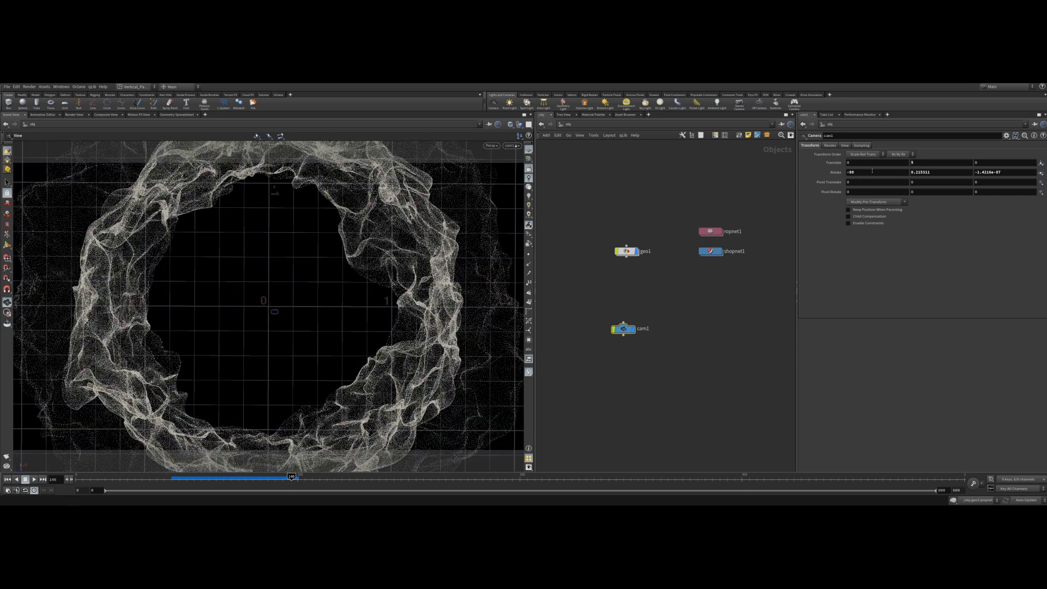
double_click(953, 171)
text(0)
key(Return)
double_click(1009, 173)
text(0)
key(Return)
Dolly the locked camera to frame the whole ring in the viewport.
scroll(292, 297, down, 4)
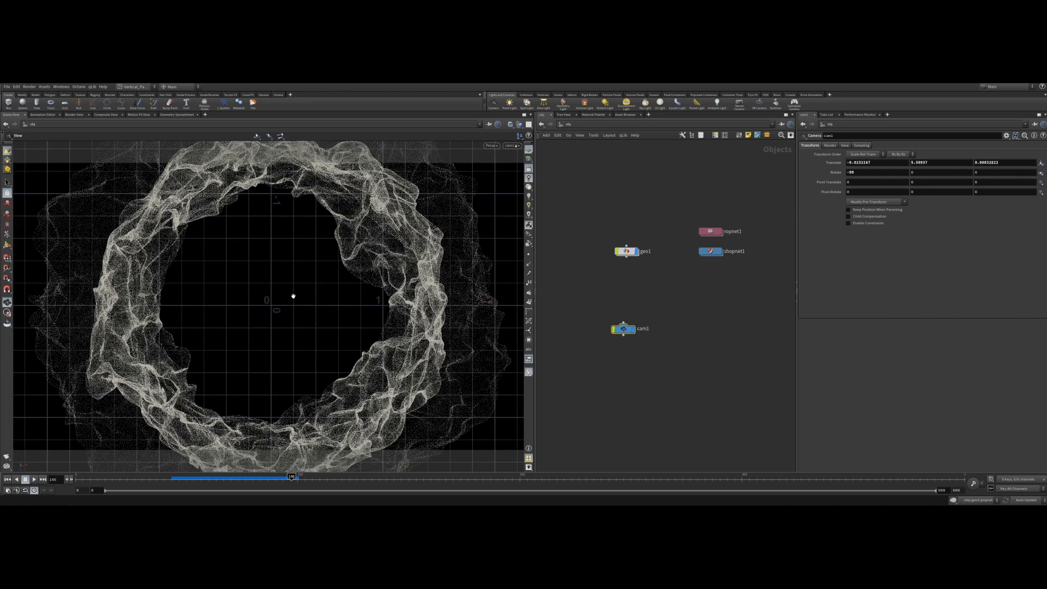
scroll(290, 287, down, 3)
scroll(289, 287, up, 1)
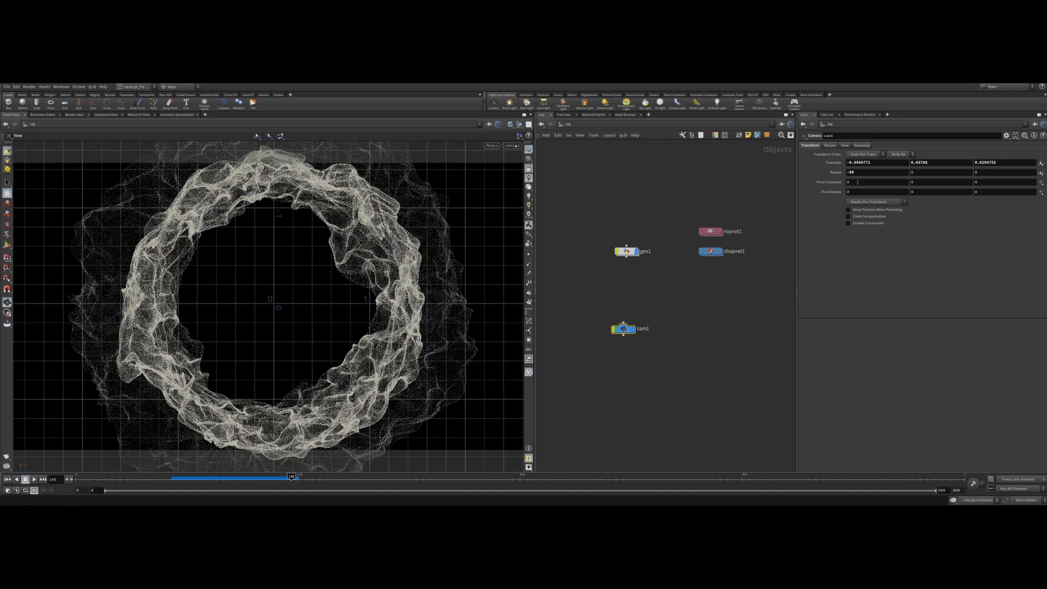
Set the camera's resolution to 1920 x 1080 and increase its focal length slightly.
click(862, 145)
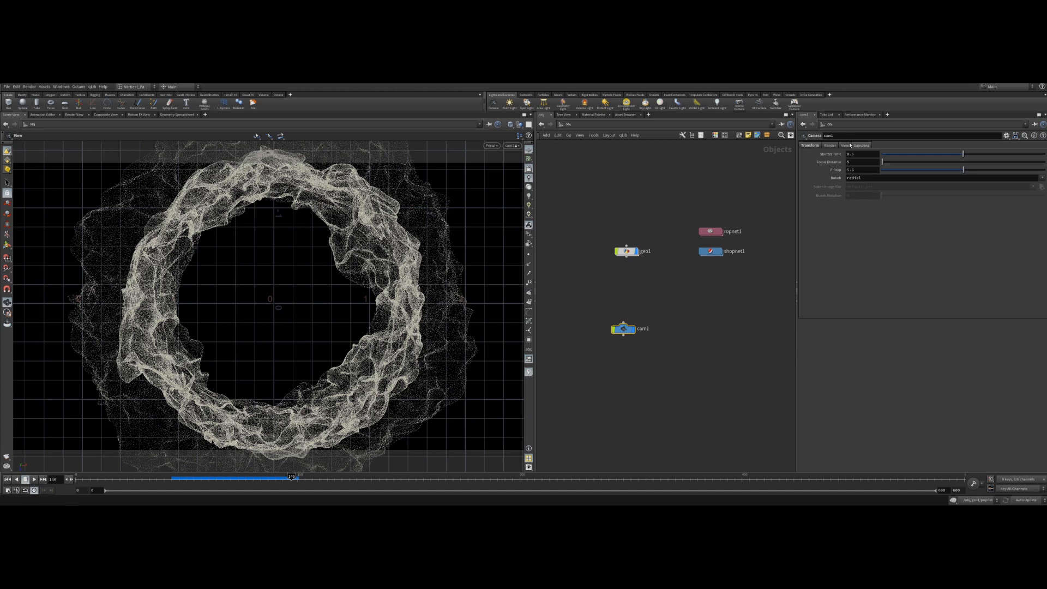
click(845, 145)
double_click(858, 162)
text(1920)
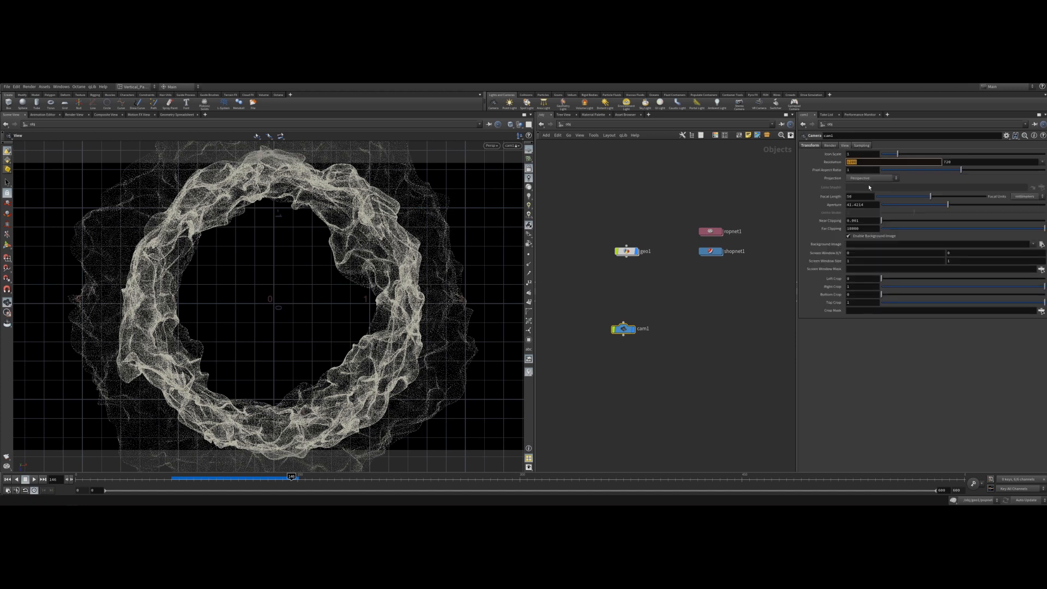
key(Return)
double_click(958, 161)
text(1080)
key(Return)
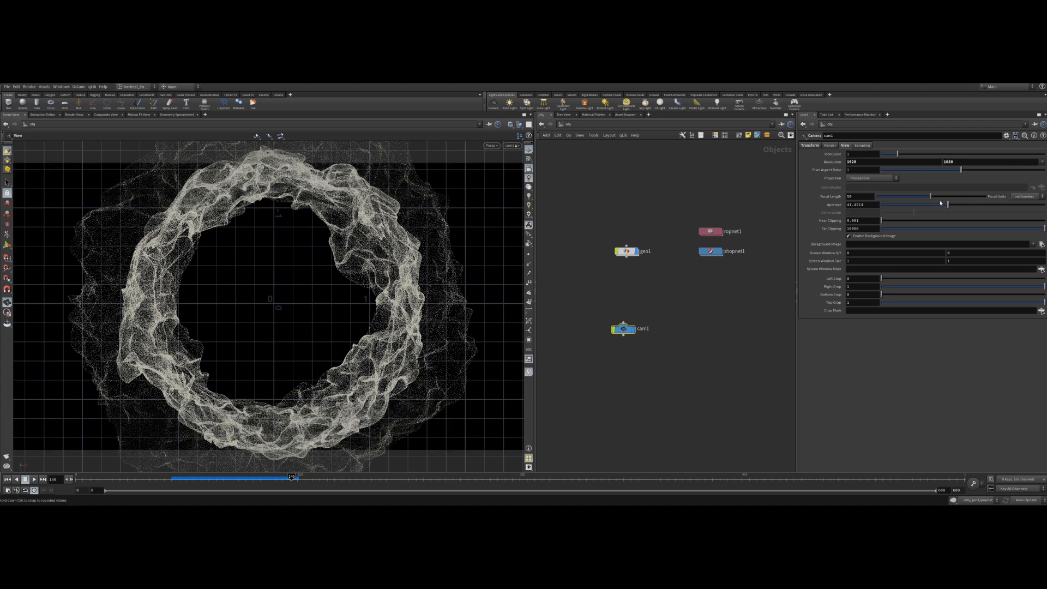
drag(930, 197, 952, 206)
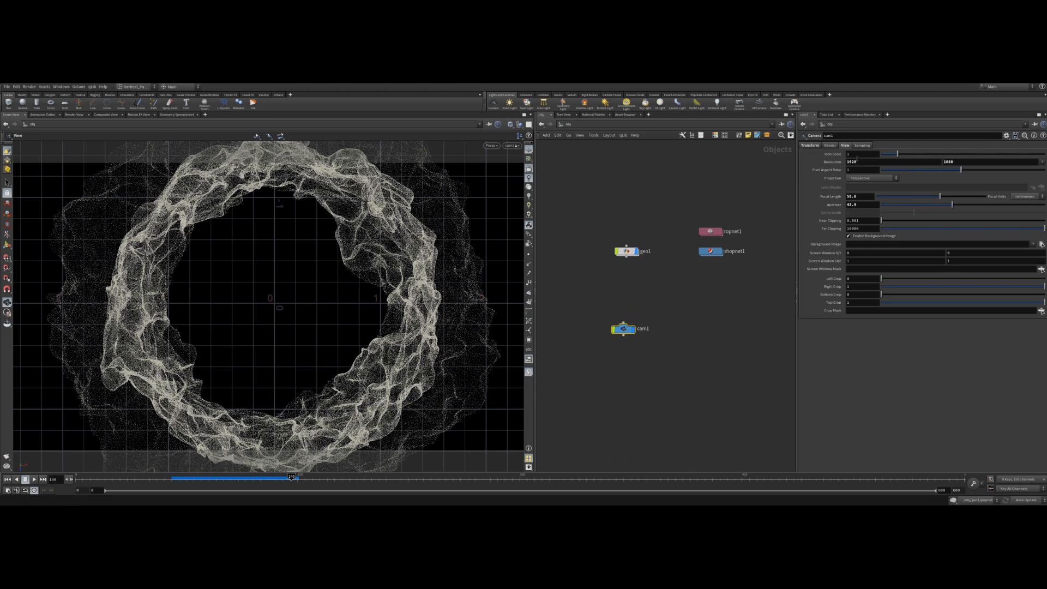
Set the camera's X and Z translation to 0.
click(809, 145)
click(876, 162)
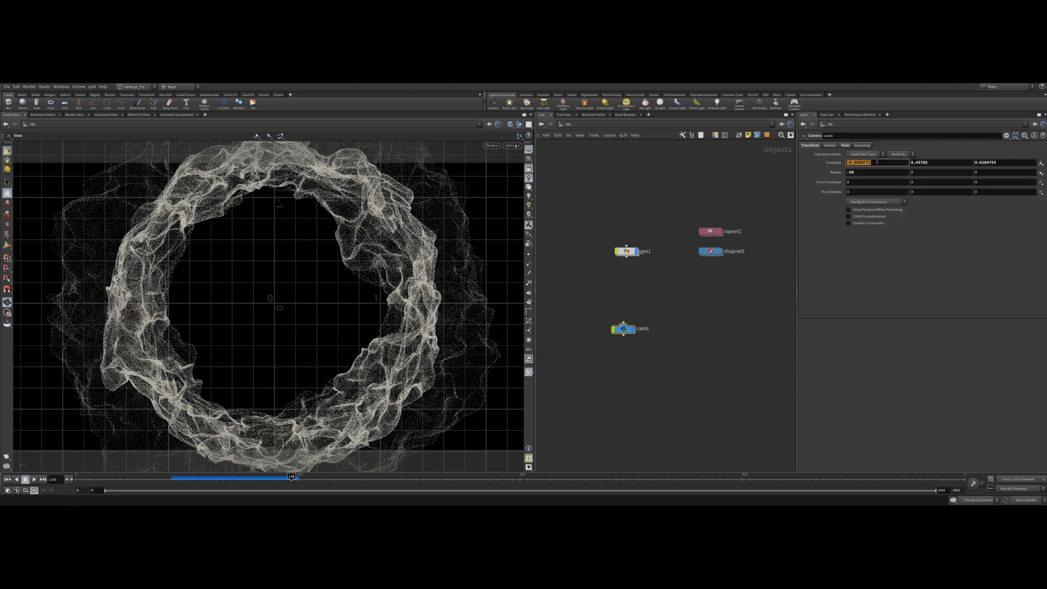
text(0)
key(Return)
click(982, 162)
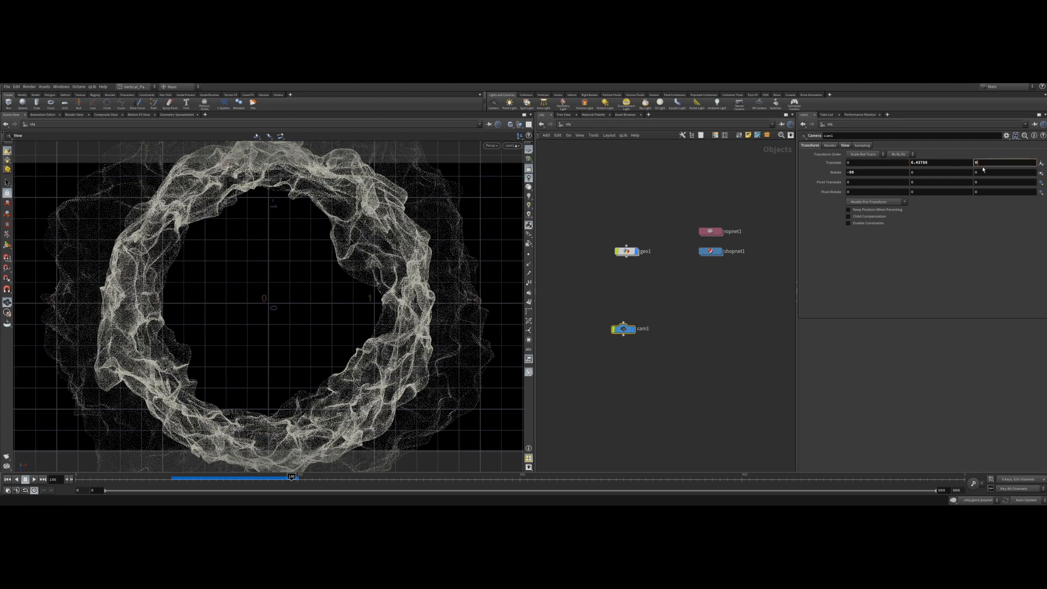
text(0)
key(Return)
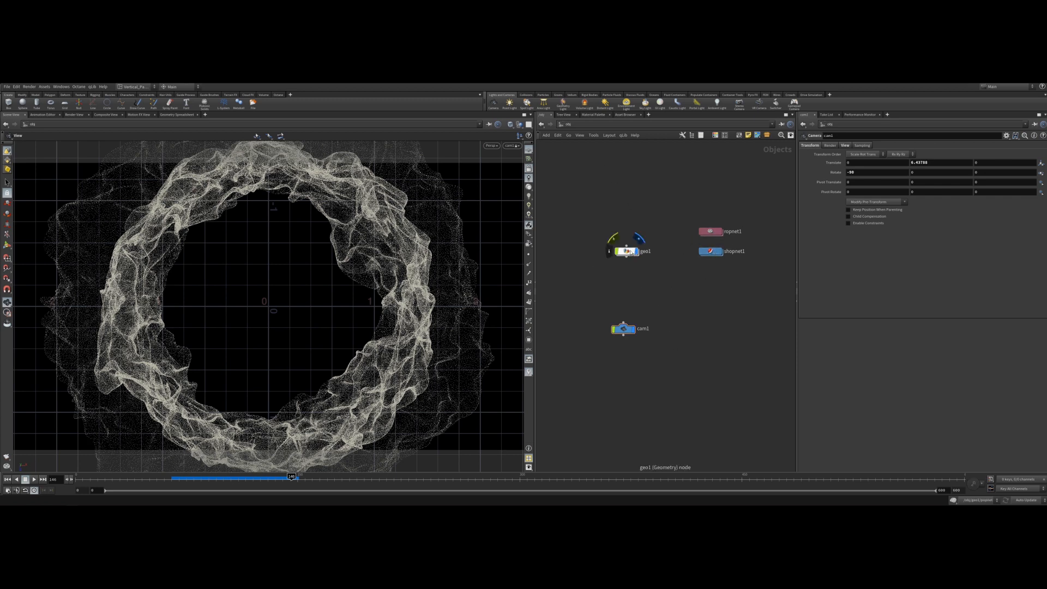
Add an Octane_Light node to the object network.
key(Tab)
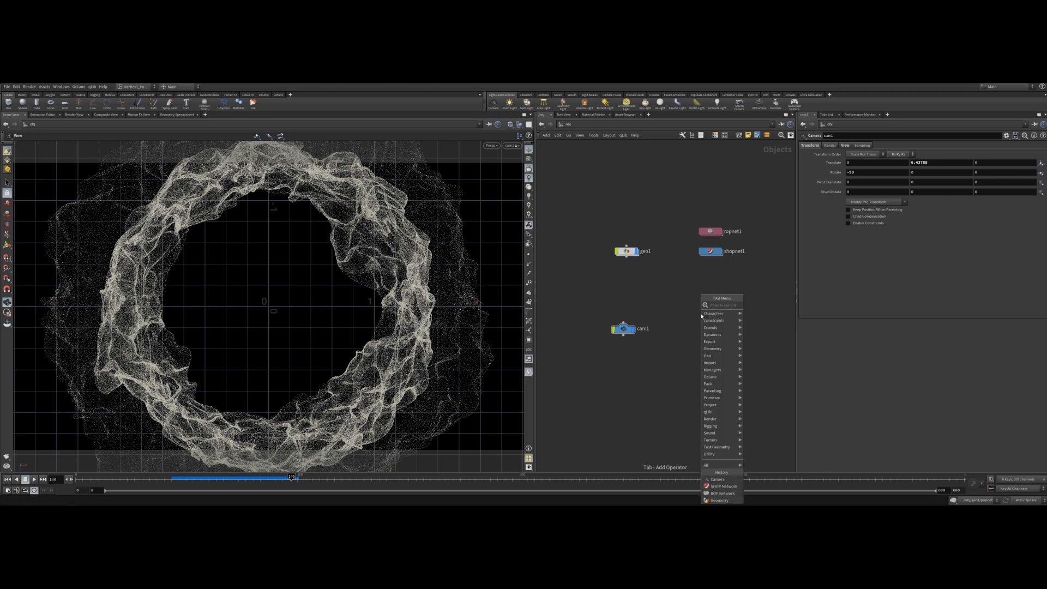
text(light)
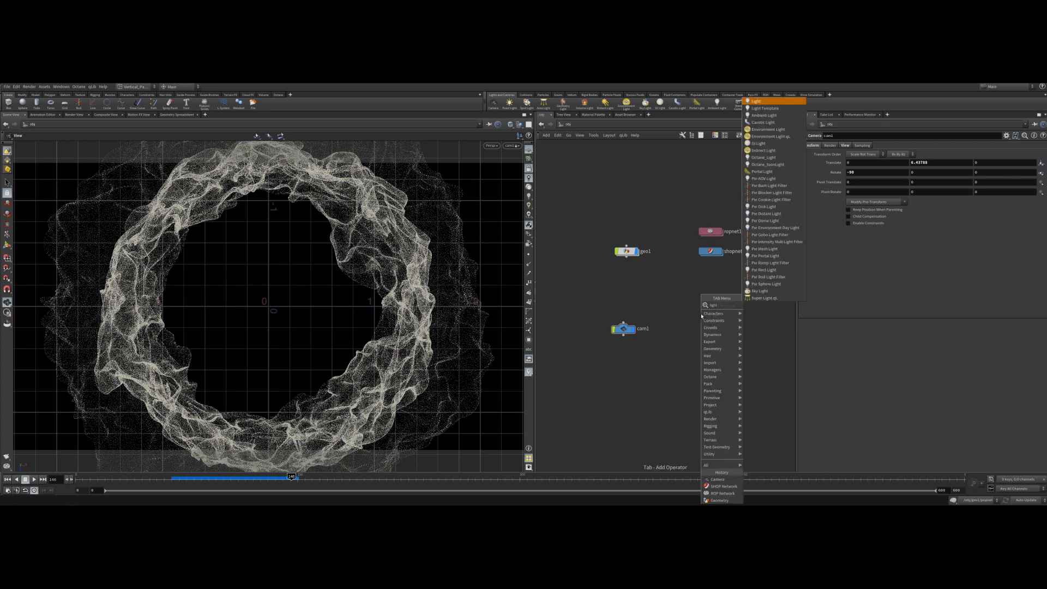
key(BackSpace)
key(BackSpace)
key(BackSpace)
key(BackSpace)
key(BackSpace)
text(octane)
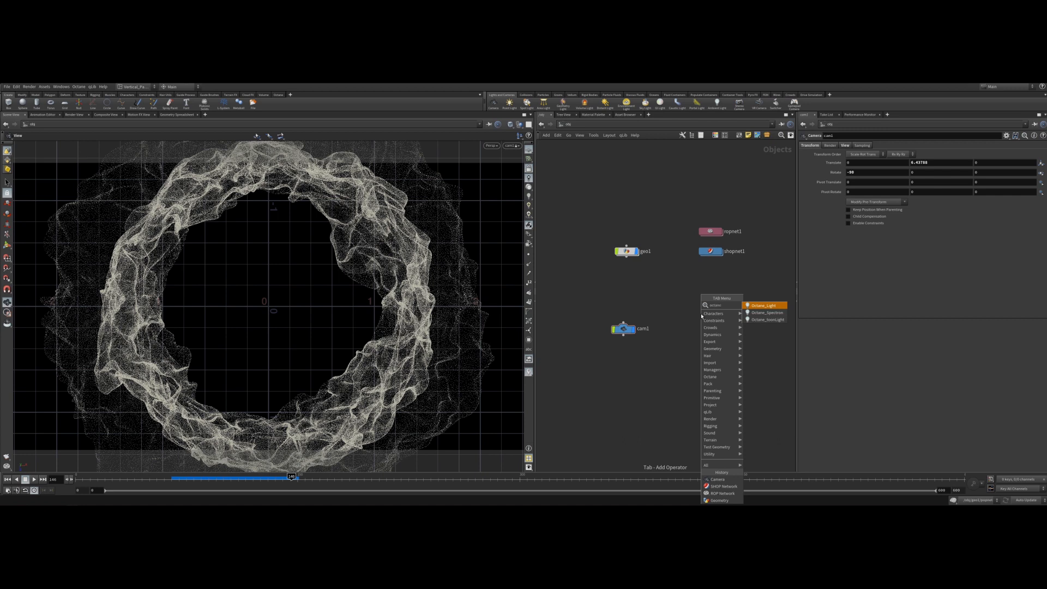
key(Return)
click(702, 315)
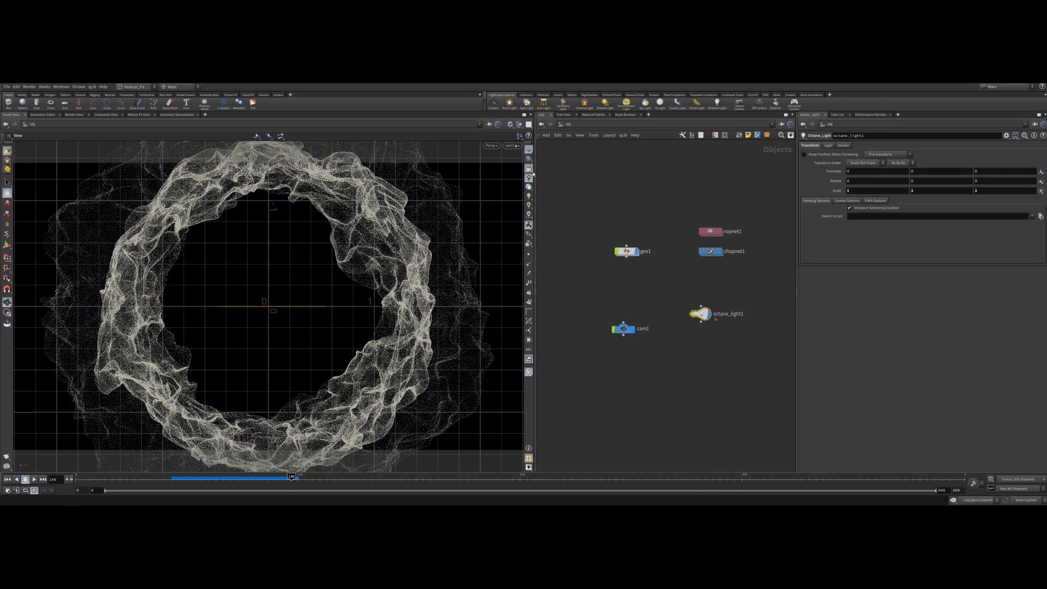
Move the Octane light beside the ring and rotate it about -146° around Y to face the ring.
click(512, 145)
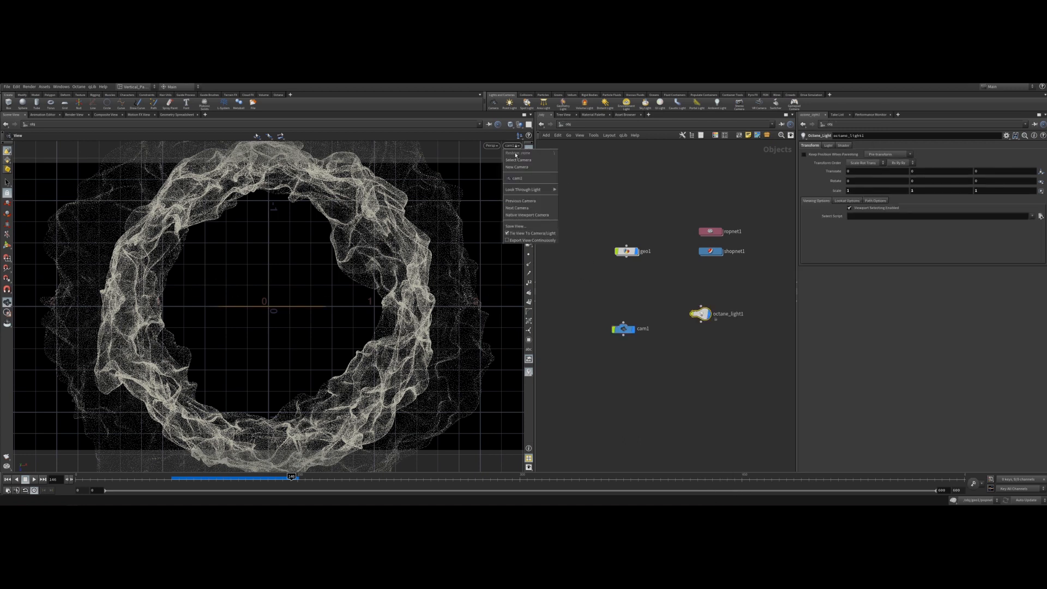
click(577, 184)
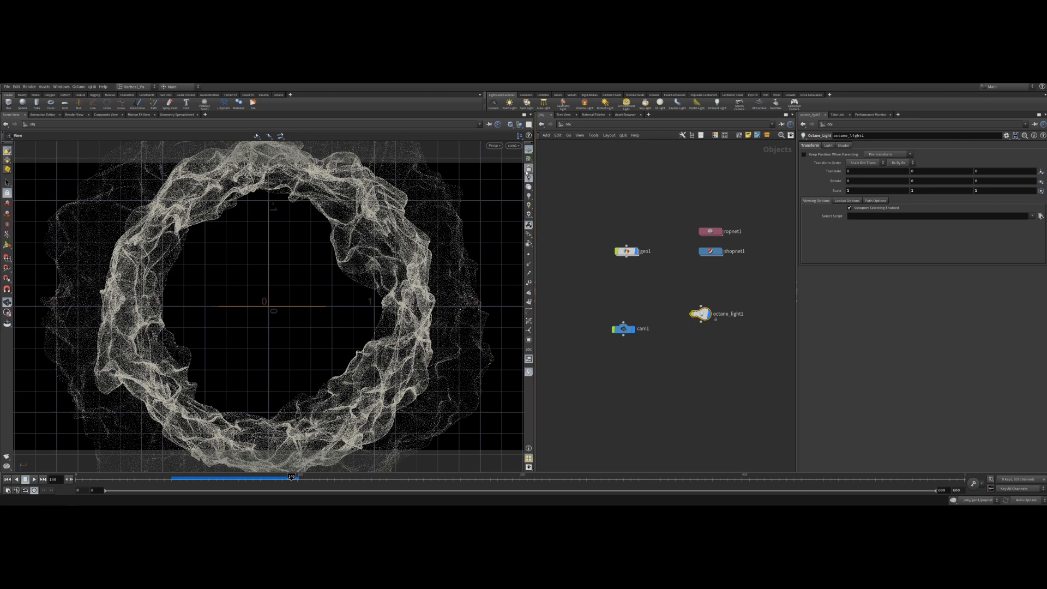
drag(330, 261, 203, 295)
key(Return)
key(e)
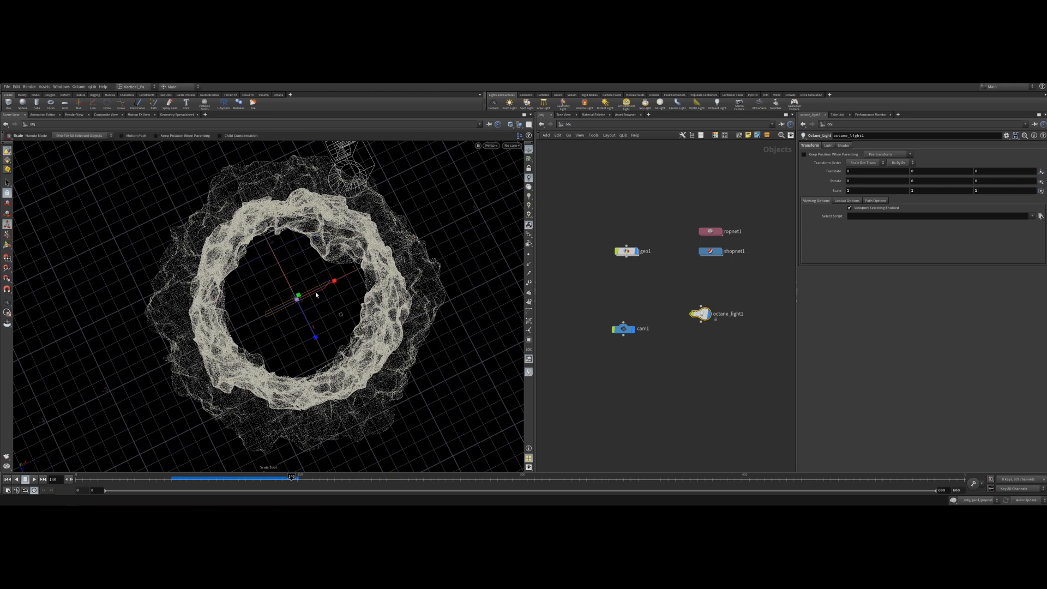
key(Return)
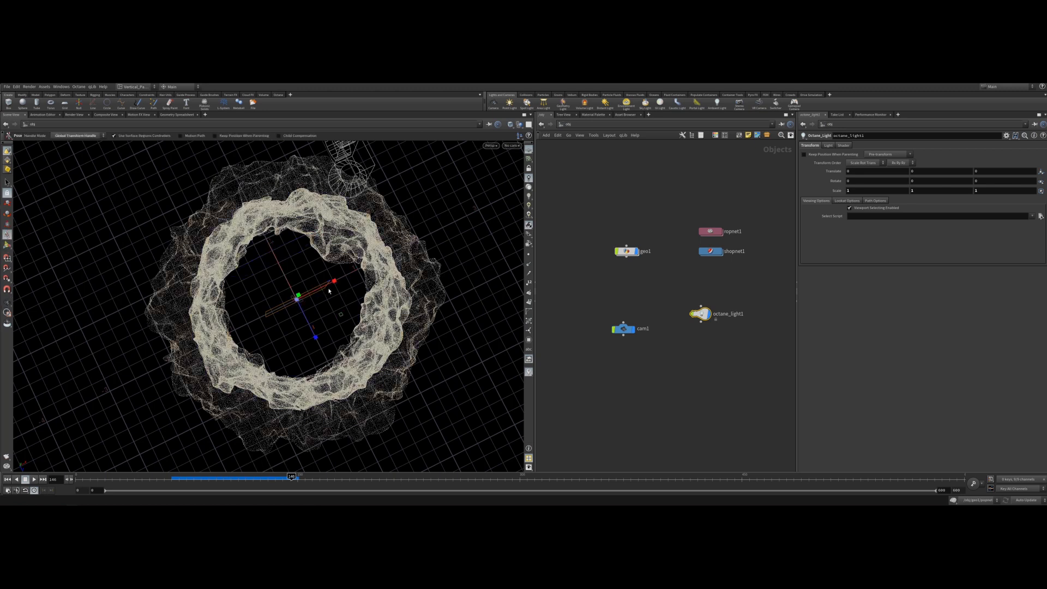
click(7, 203)
drag(335, 281, 157, 308)
drag(155, 397, 52, 245)
Scale the light's width to about 1.47 and adjust its handle in the viewport.
click(7, 213)
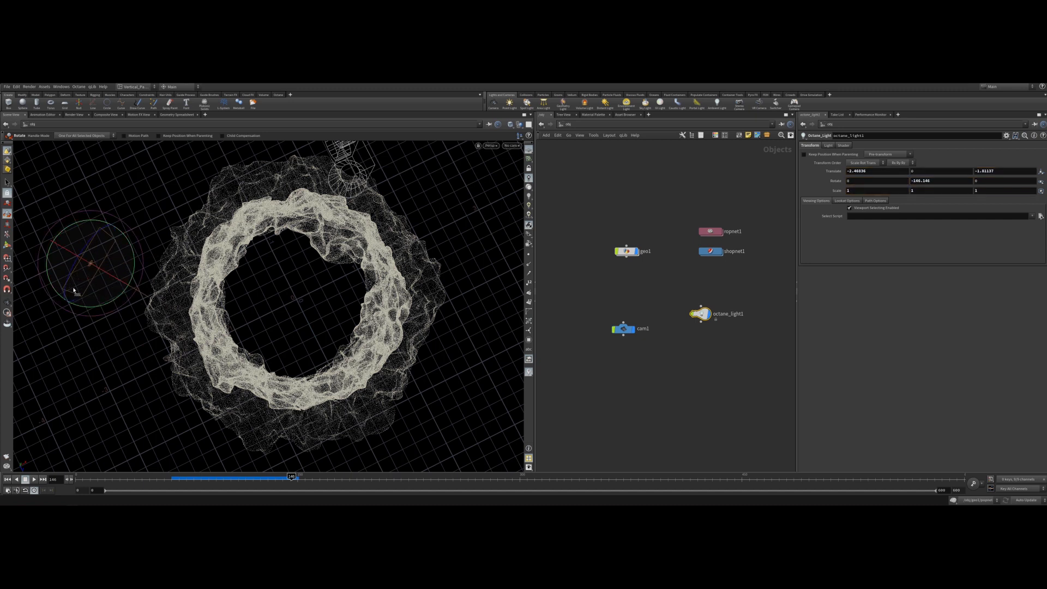
key(e)
drag(68, 301, 55, 333)
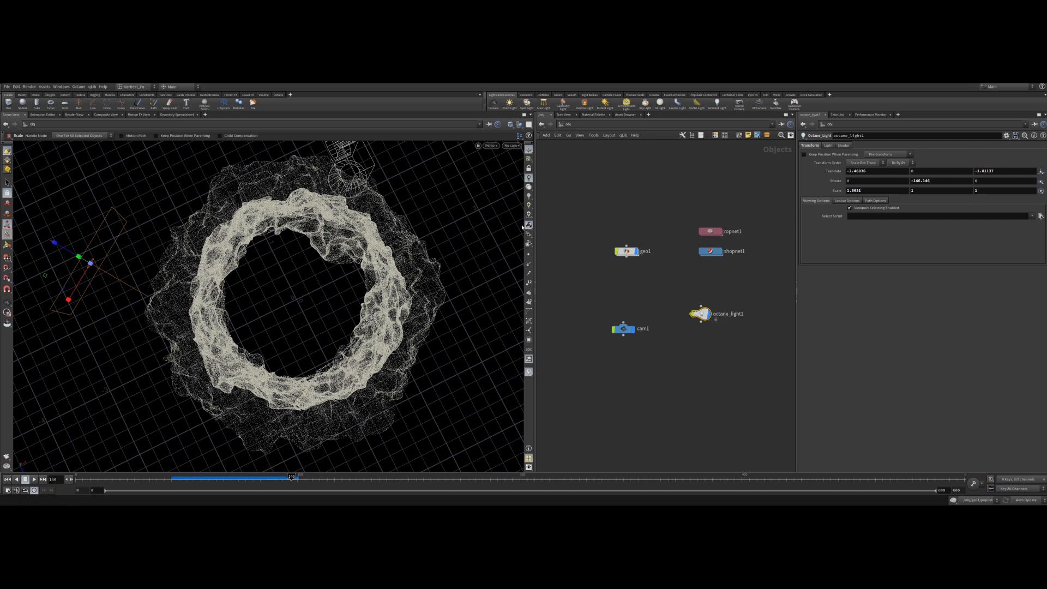
click(7, 301)
mouse_move(245, 289)
mouse_down()
mouse_move(292, 285)
mouse_move(308, 258)
mouse_move(244, 269)
mouse_up()
click(7, 245)
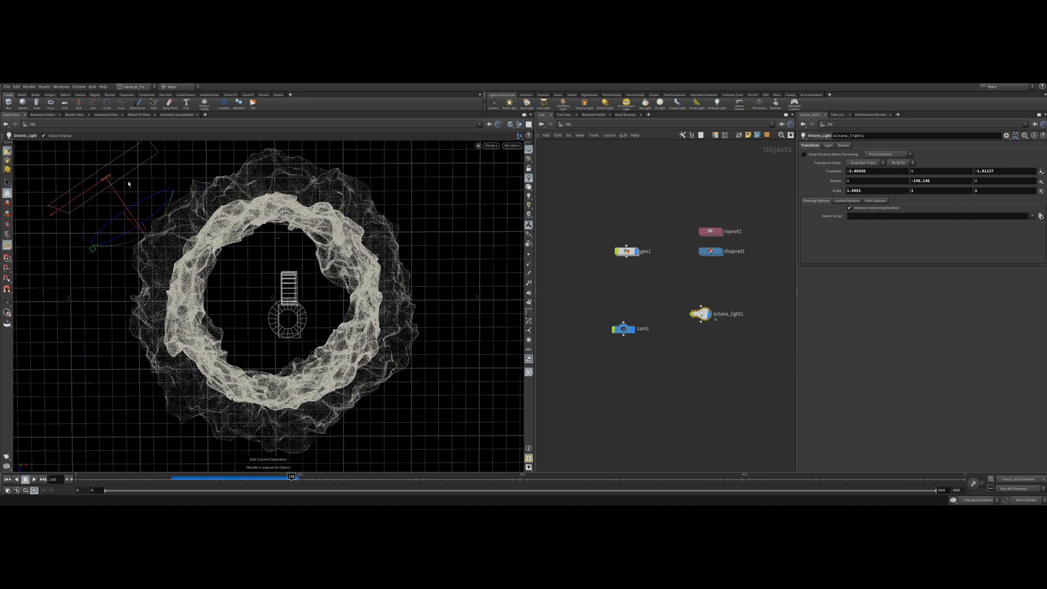
drag(76, 207, 165, 178)
Duplicate the light to create a second Octane light below the first node.
key(ctrl+c)
key(ctrl+v)
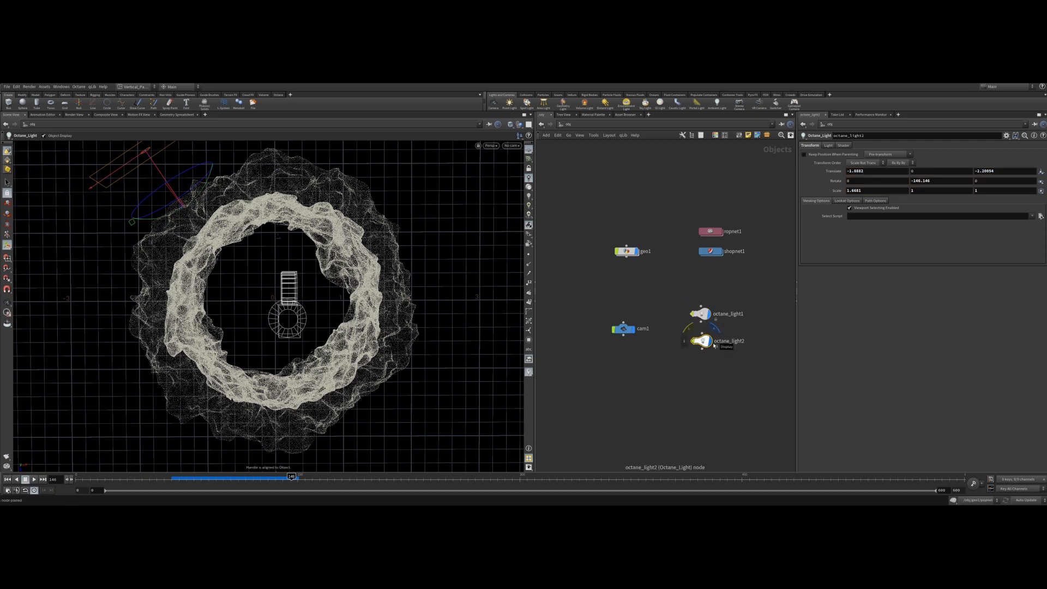
drag(706, 342, 705, 355)
key(t)
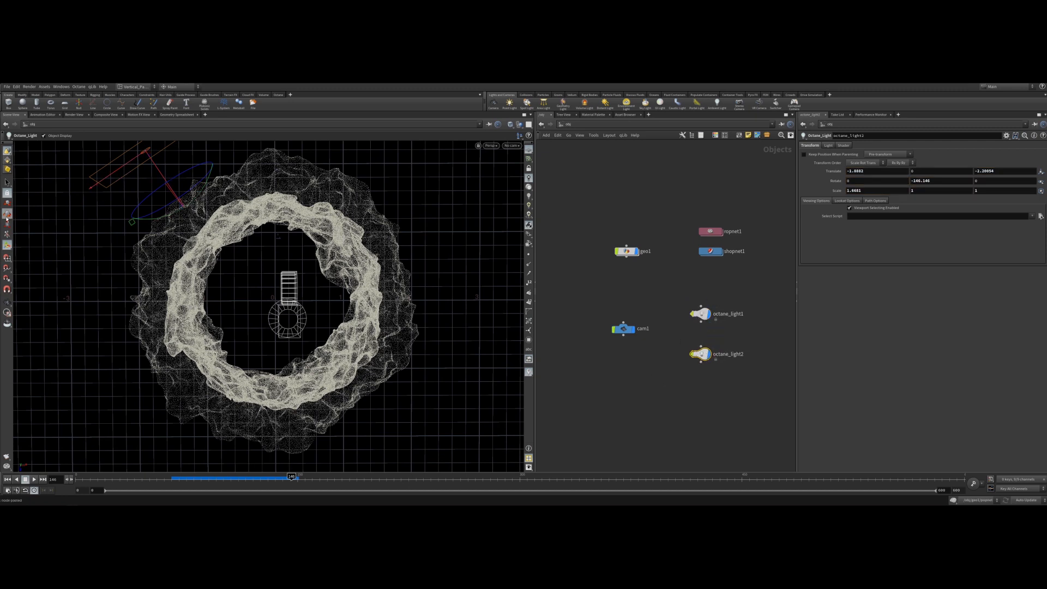
Select the ring geometry and move its geo1 node aside in the network.
drag(147, 154, 348, 411)
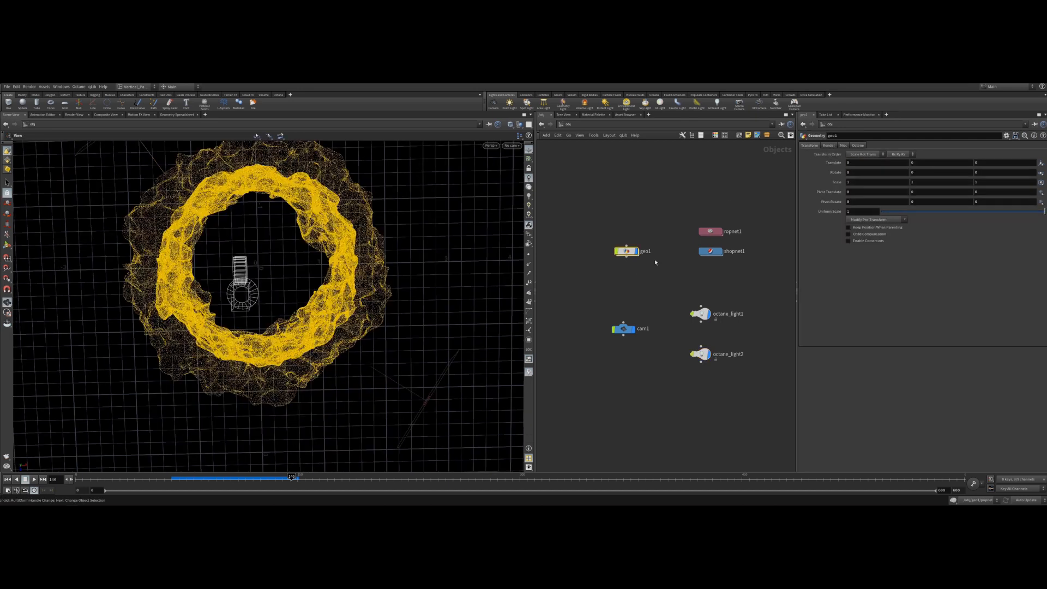
drag(625, 256, 581, 241)
click(660, 287)
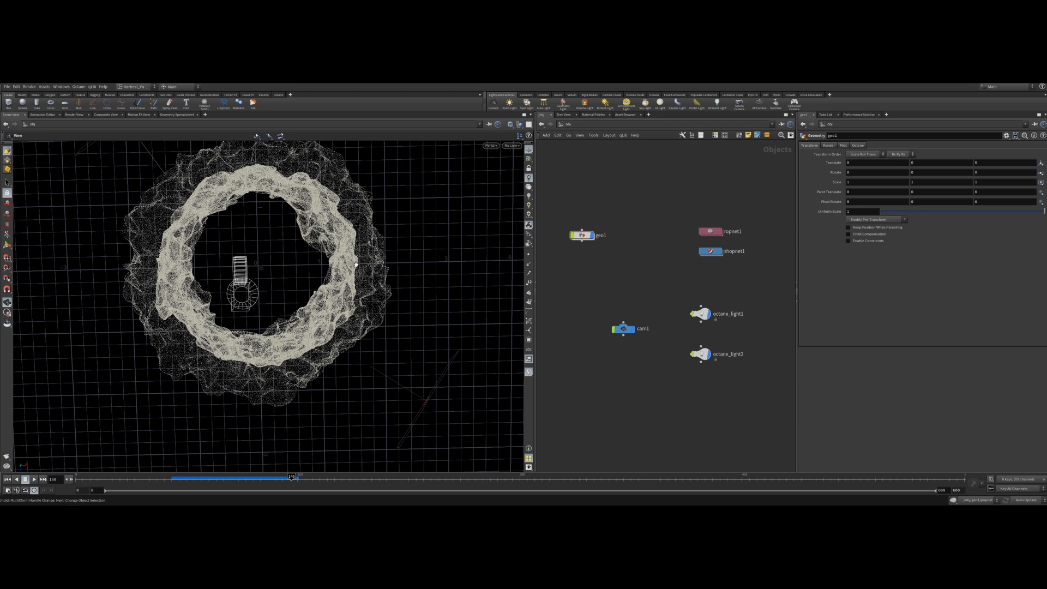
Inside shopnet1, create an Octane Network and step into it.
double_click(710, 251)
key(Tab)
text(networ)
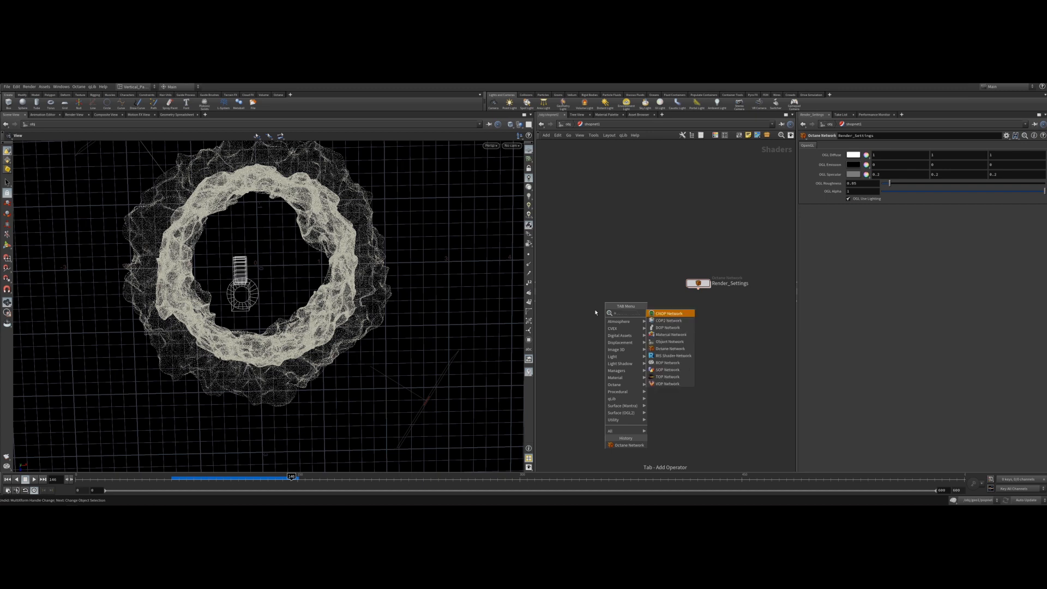
key(Down)
key(Down)
key(Down)
key(Down)
key(Down)
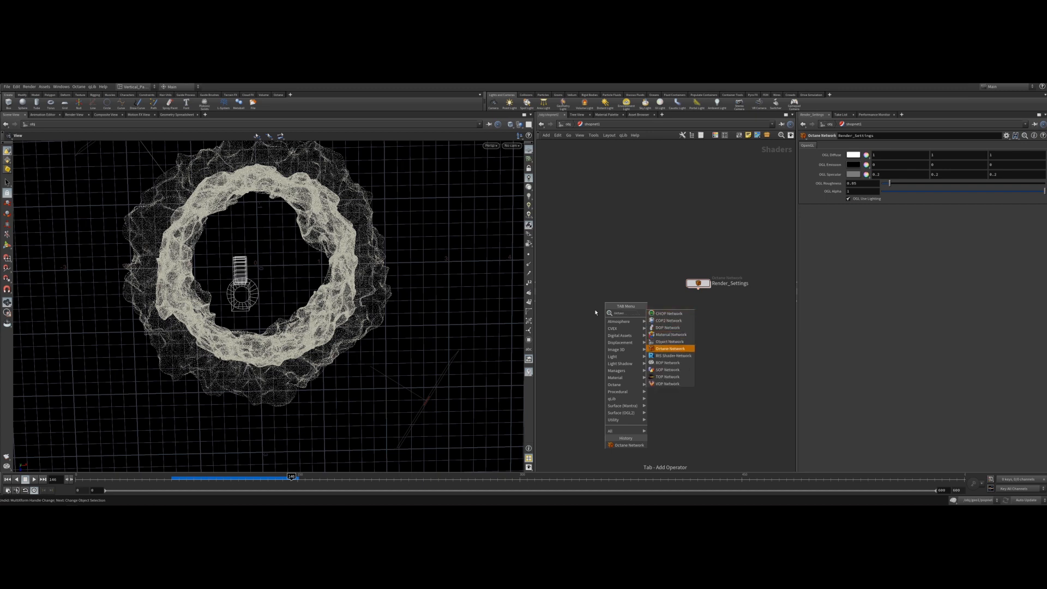
key(Return)
click(597, 311)
double_click(598, 311)
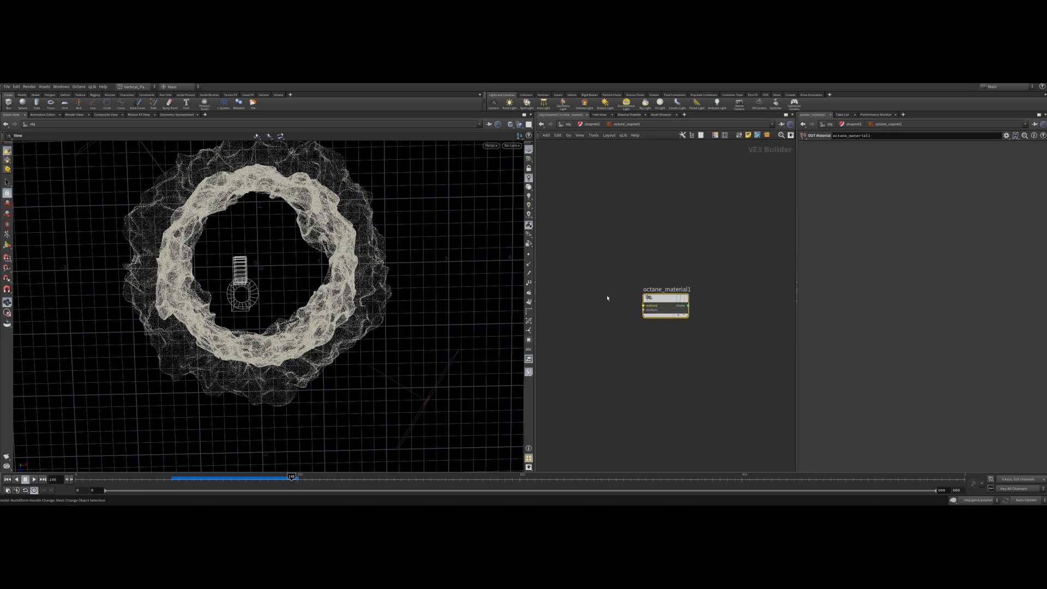
Add a Glossy material node and wire it into the octane_material1 material input.
key(Tab)
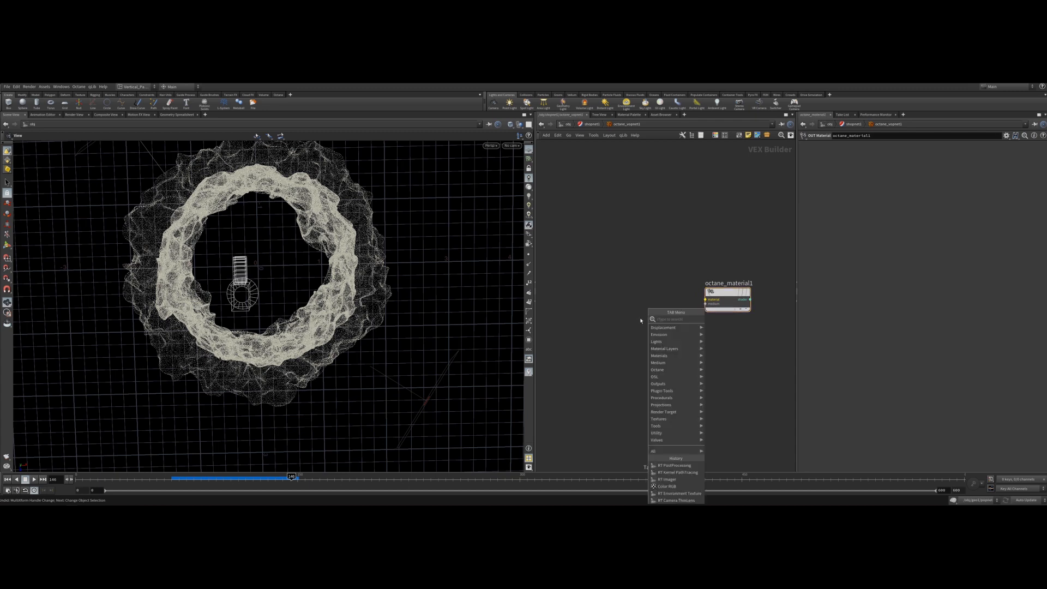
text(gloss)
key(Return)
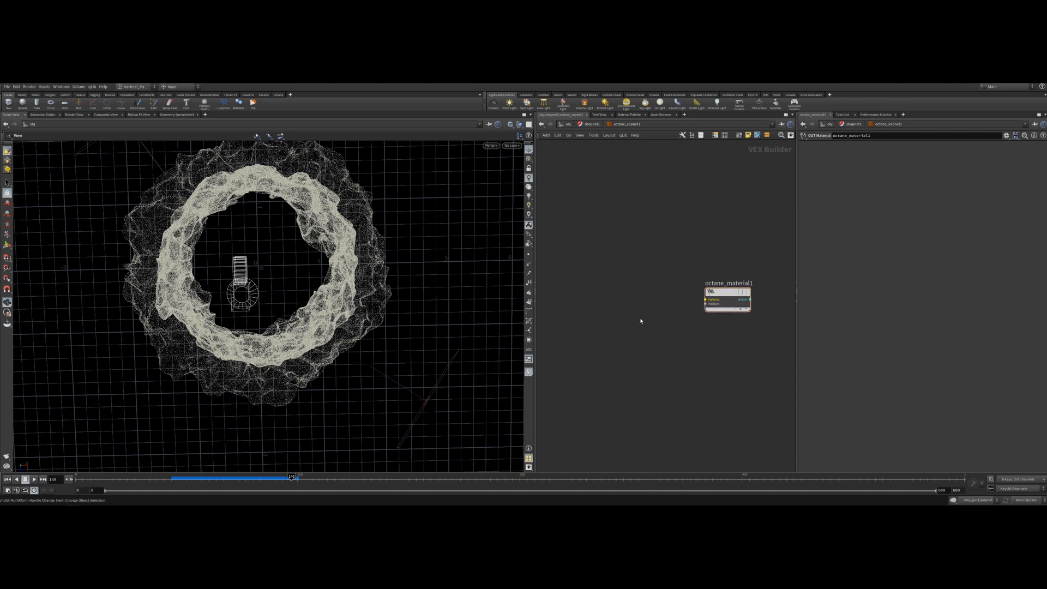
click(639, 315)
drag(641, 314, 705, 299)
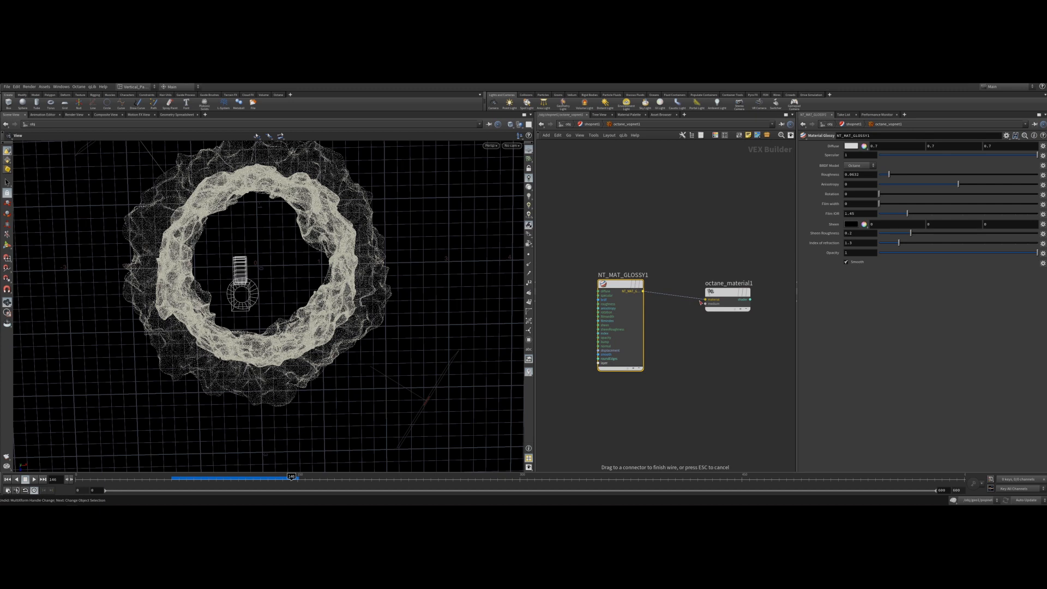
click(850, 146)
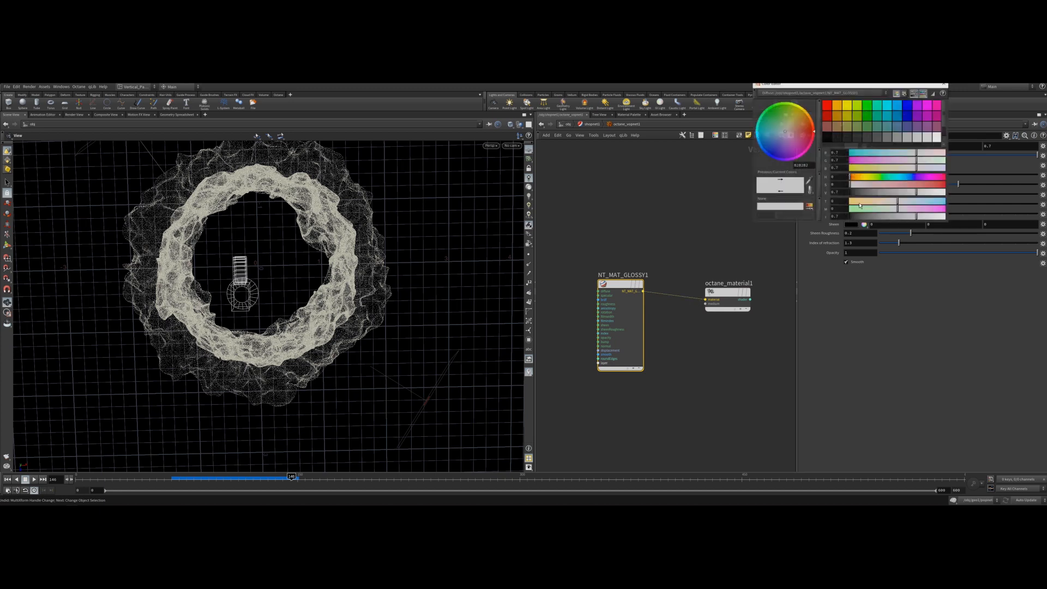
click(944, 84)
Rename the Octane network as Particle_material.
click(592, 124)
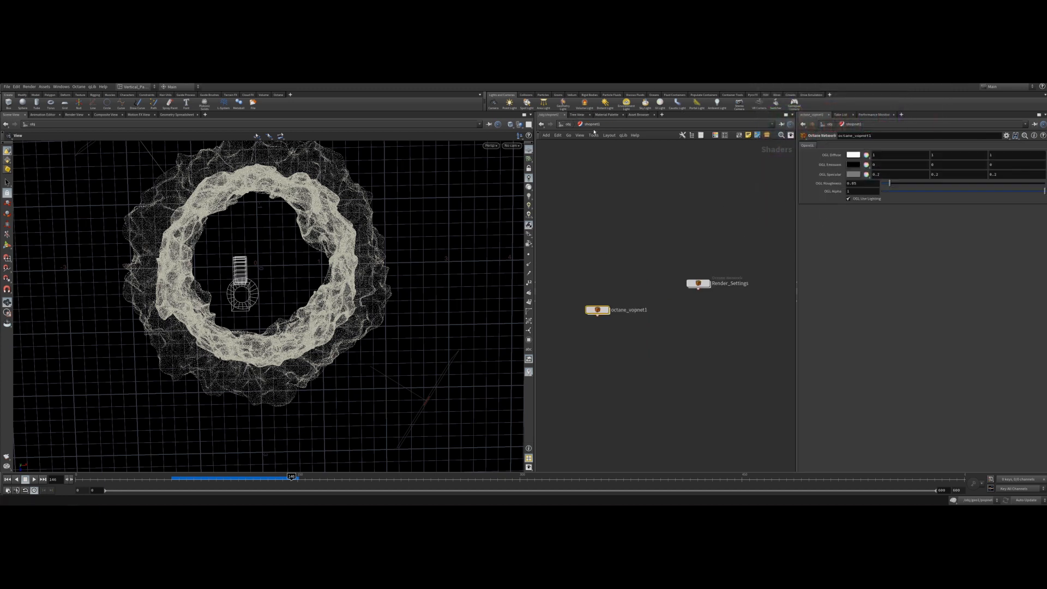
double_click(628, 310)
text(Pare)
key(BackSpace)
text(ticle_material)
key(Return)
Assign /obj/shopnet1/Particle_material as the material of the geo1 object.
click(567, 124)
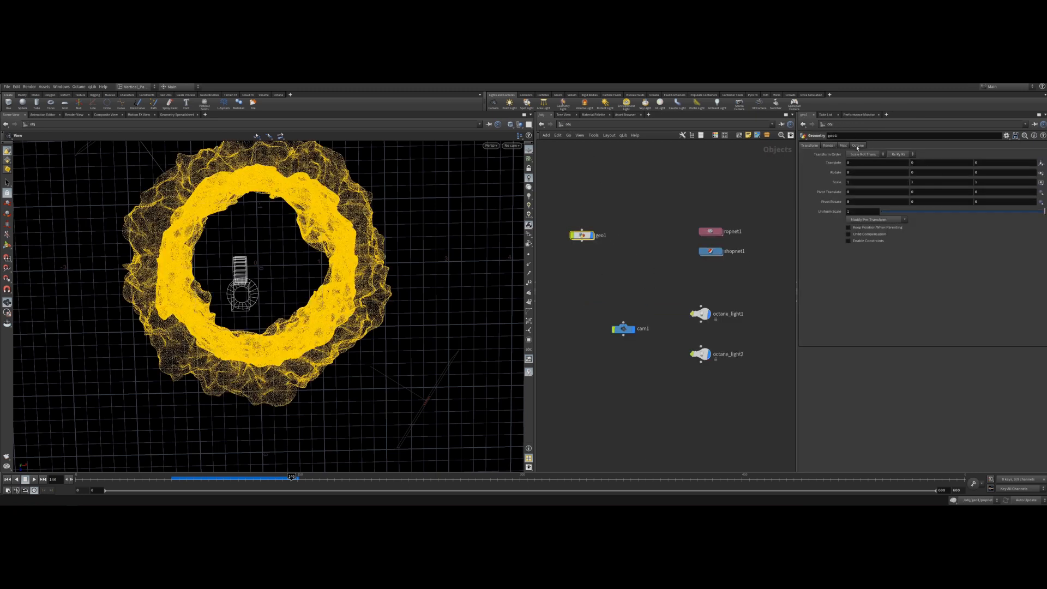
click(858, 145)
click(829, 145)
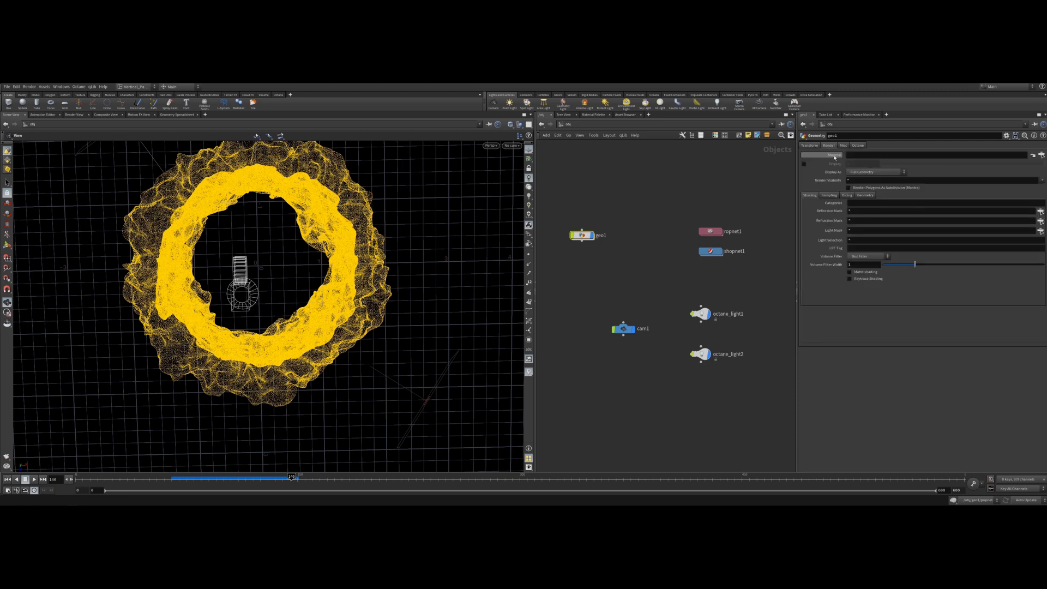
click(1041, 155)
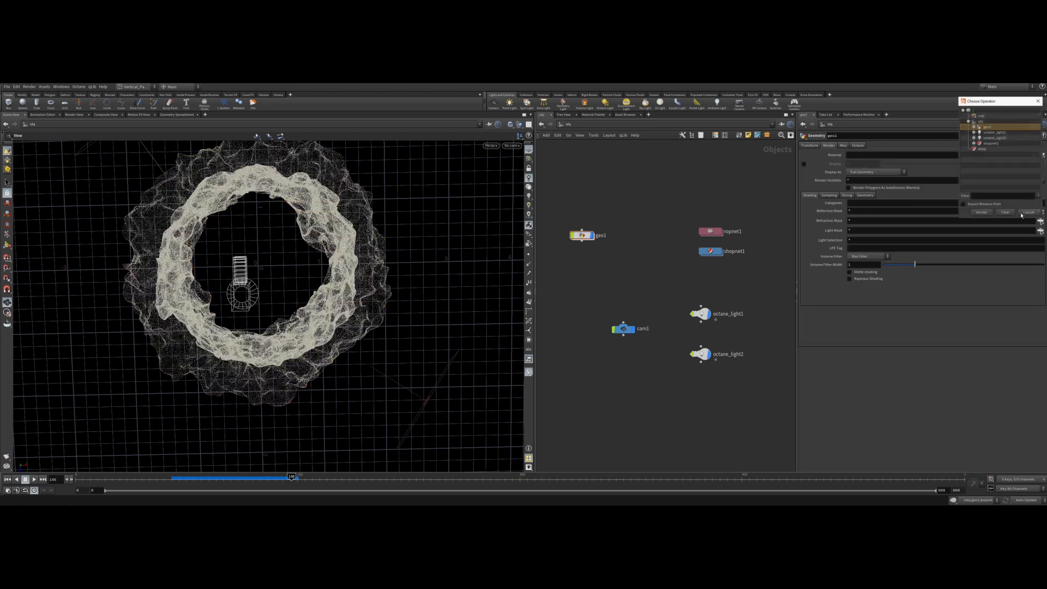
click(973, 144)
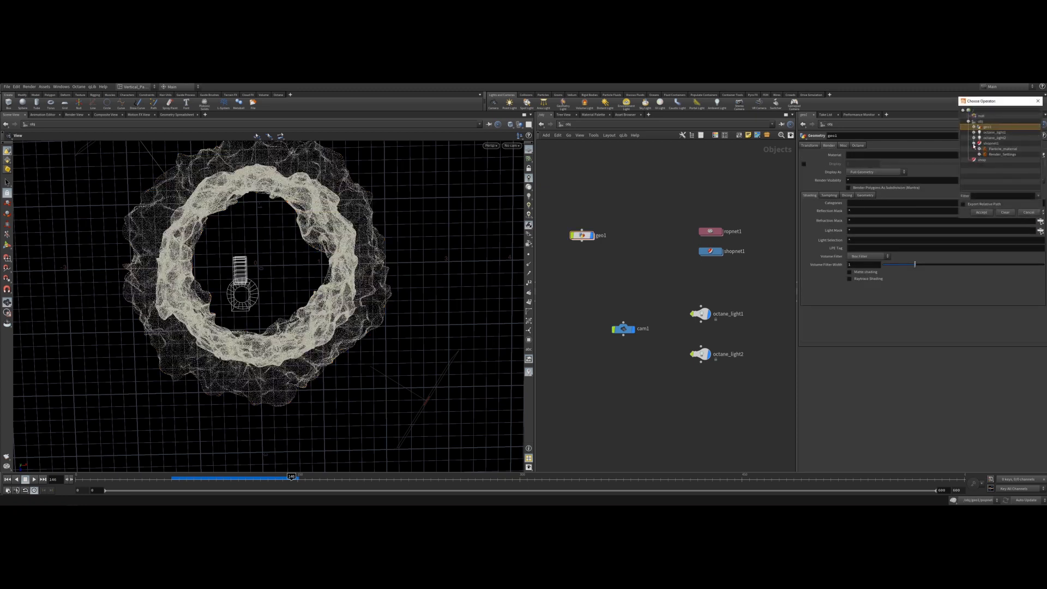
click(1004, 149)
click(981, 212)
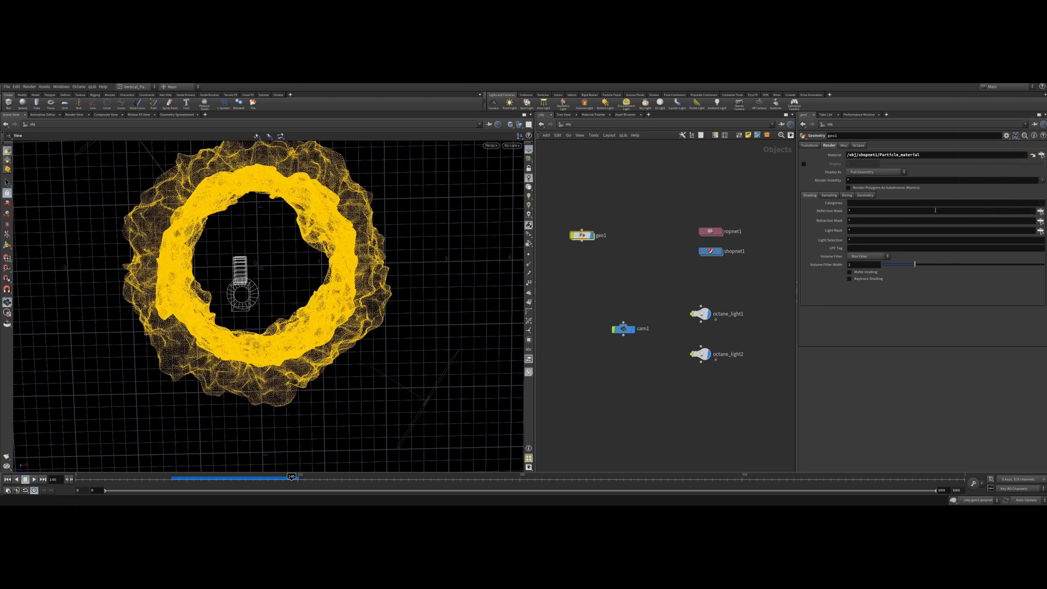
Enable rendering the geo1 points as sphere particles in its Octane particle settings.
click(858, 146)
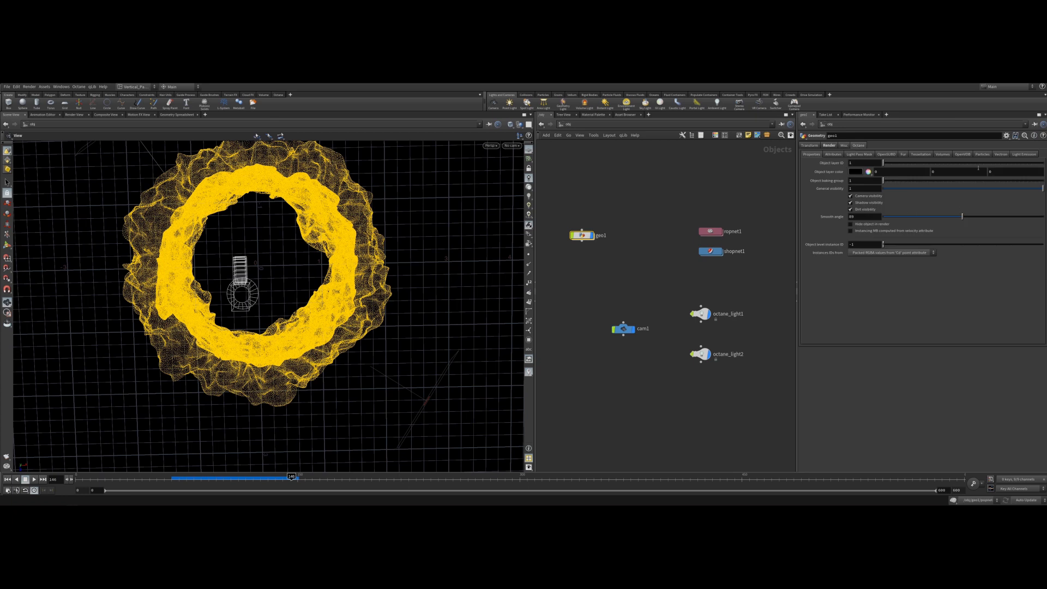
click(982, 155)
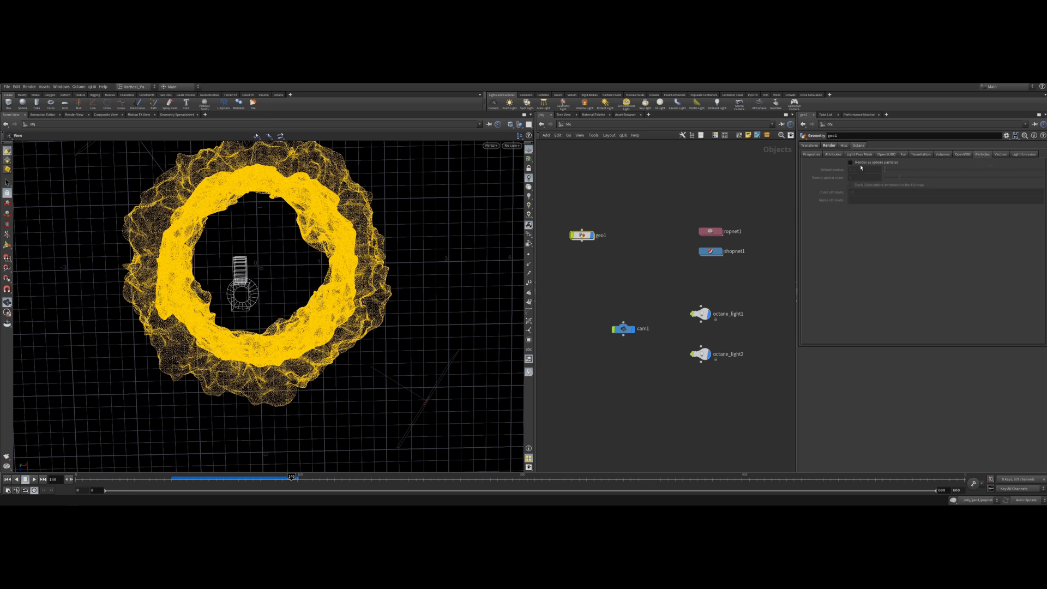
click(851, 162)
click(851, 163)
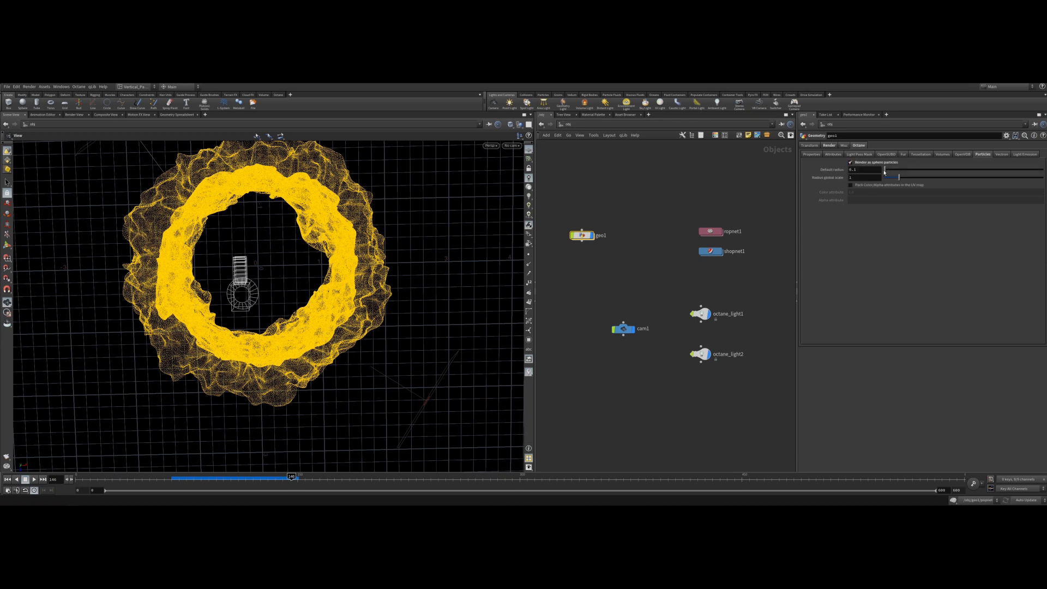
Look through cam1 in the viewport.
click(623, 329)
click(512, 146)
click(517, 178)
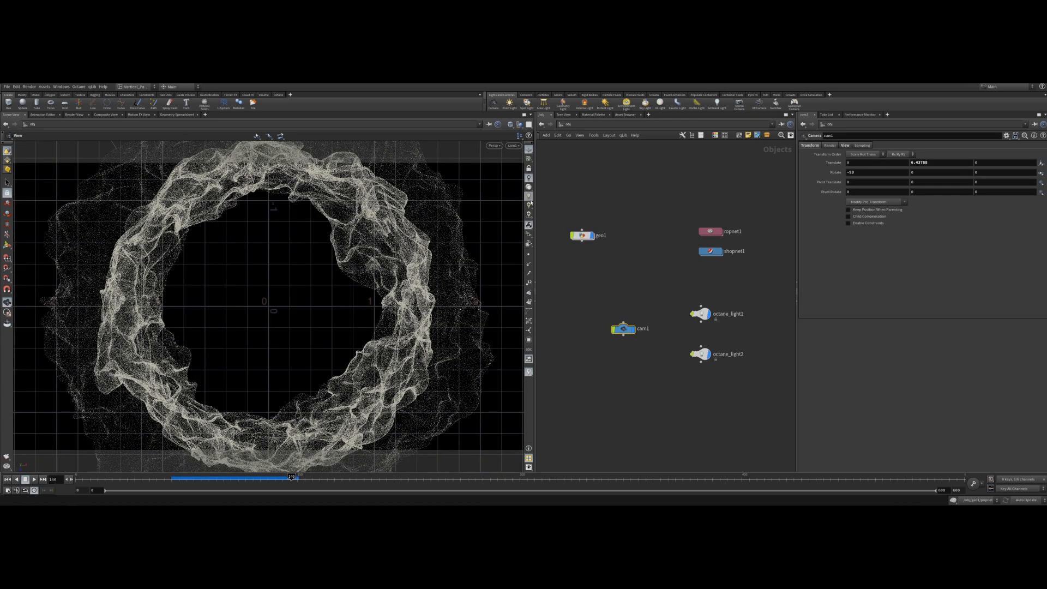
Save the scene, preview an Octane IPR render and close the preview window.
click(278, 95)
key(ctrl+s)
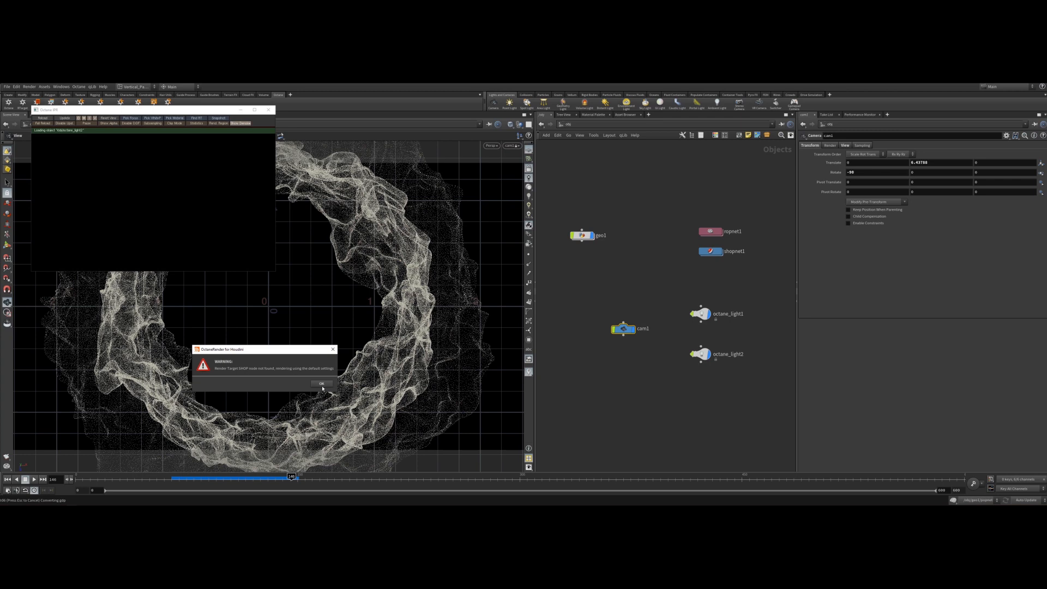
click(322, 384)
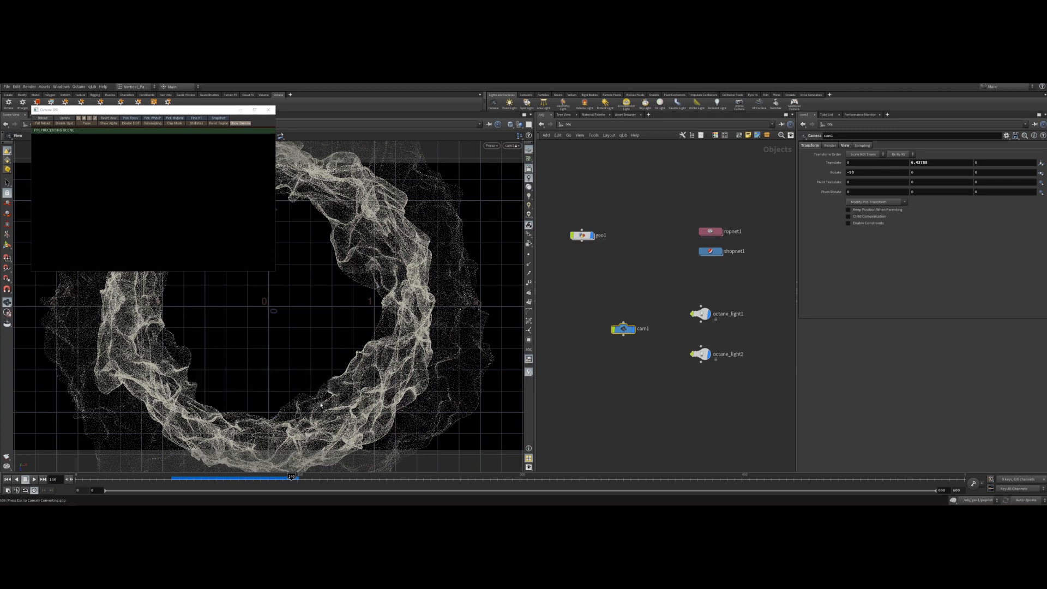
click(241, 110)
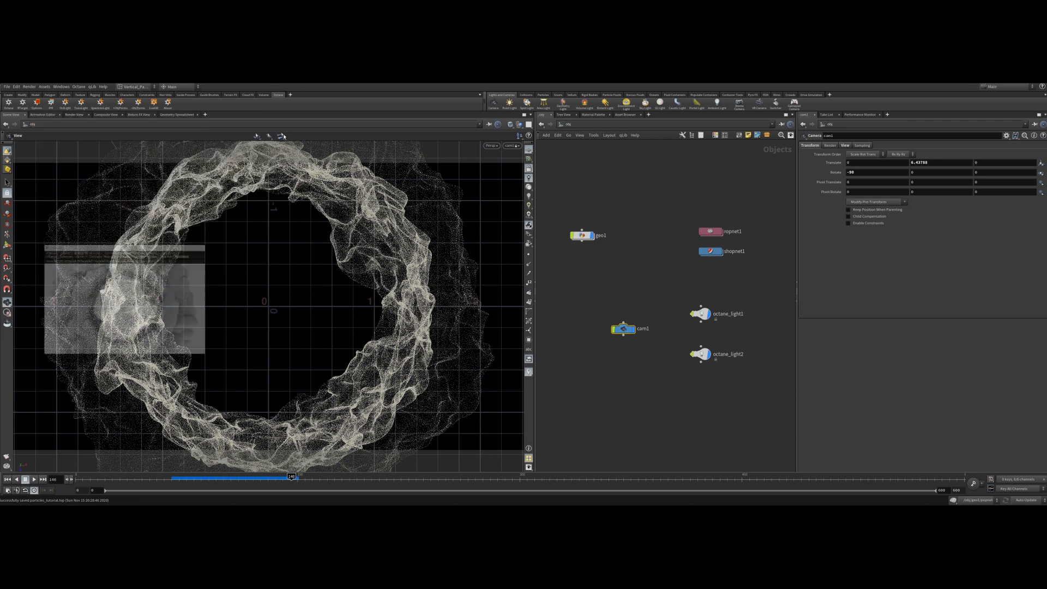
Open ropnet1 to inspect the Octane ROP render settings.
click(710, 251)
double_click(712, 233)
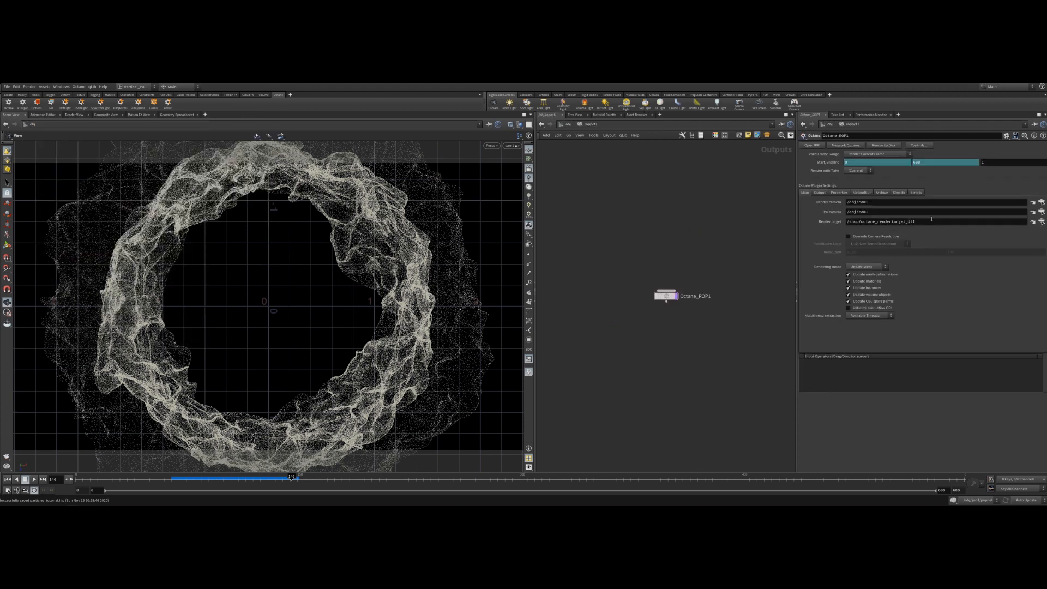
Set the Octane ROP's render target to /obj/shopnet1/Render_Settings using the operator chooser.
click(931, 220)
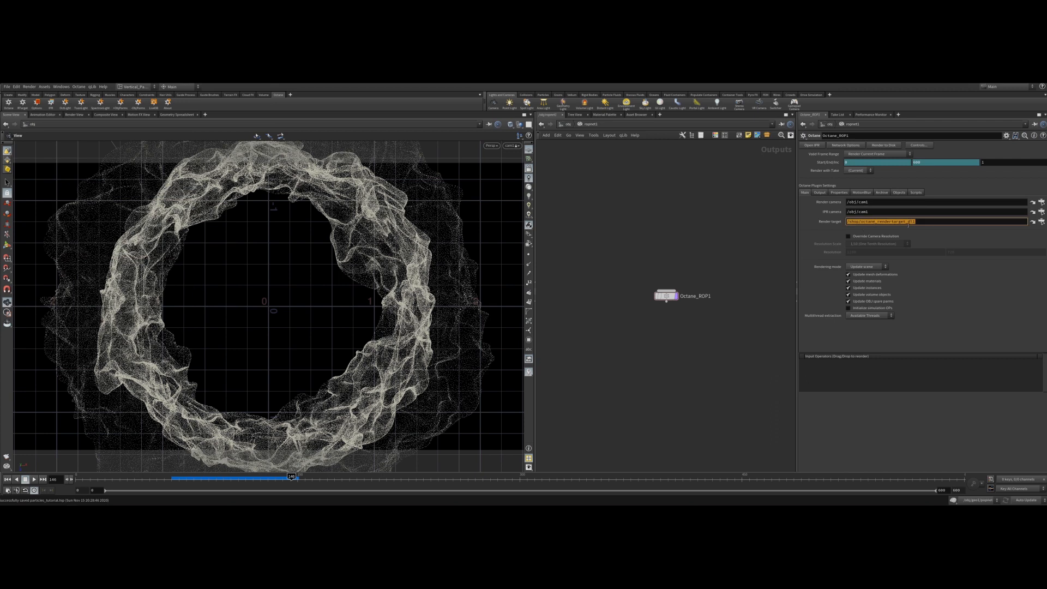
key(BackSpace)
key(Return)
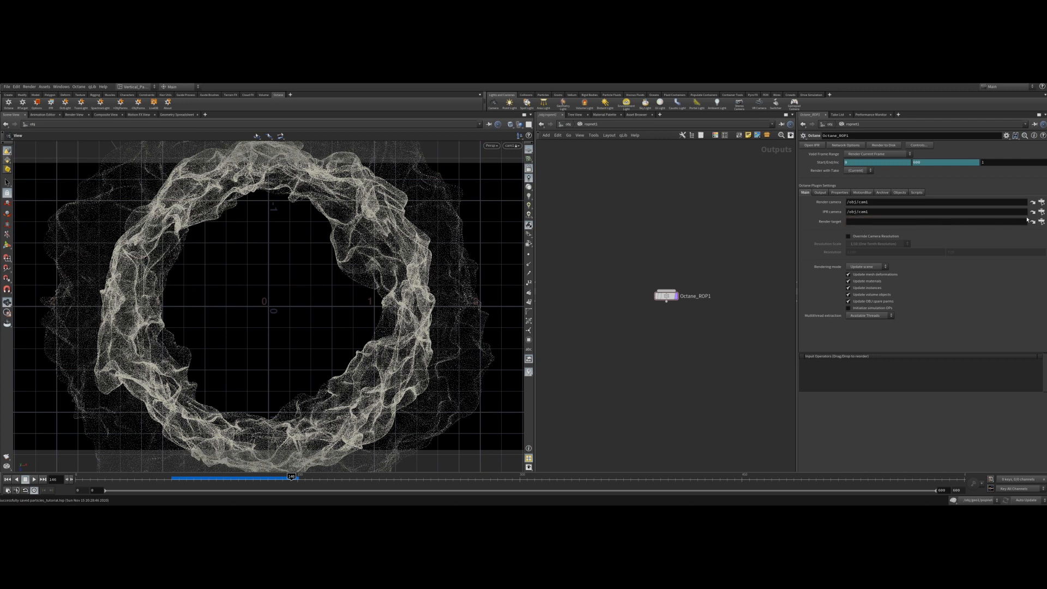
click(1032, 221)
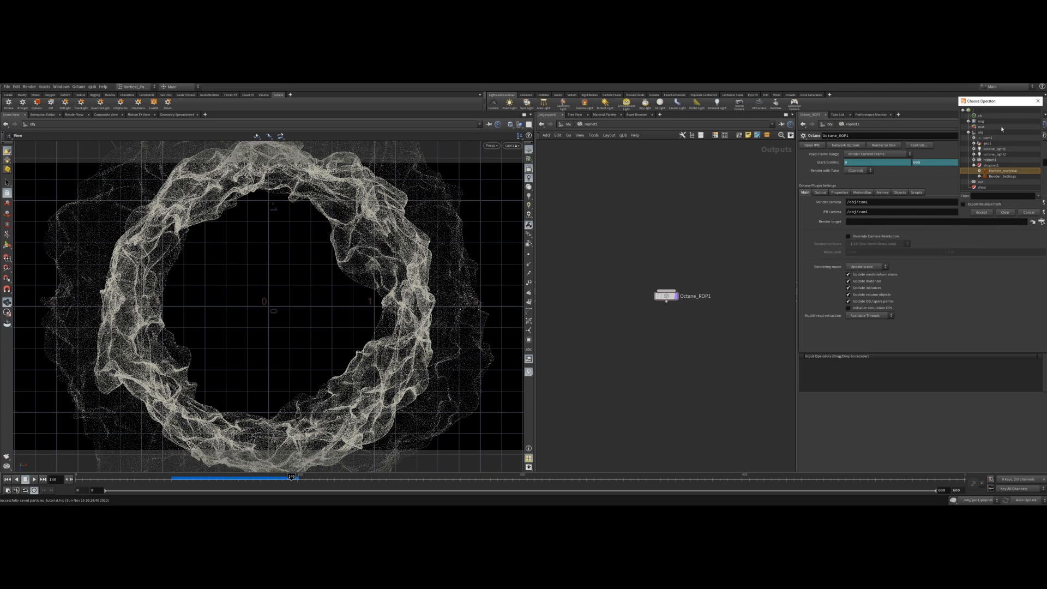
click(1002, 176)
click(981, 212)
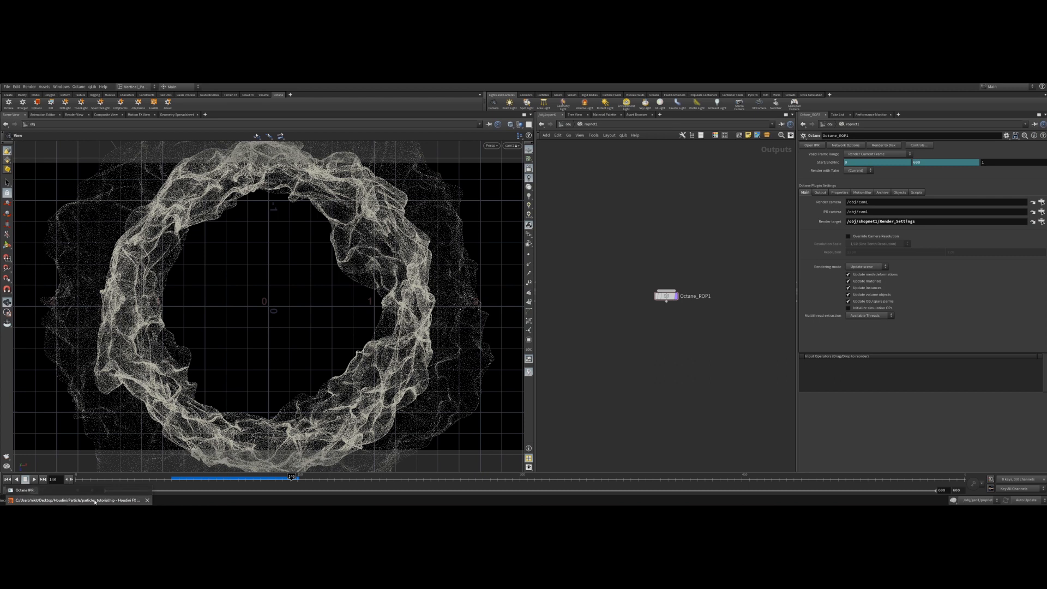
Bring up the Octane IPR preview window, restart its render and move the window over the viewport.
click(66, 492)
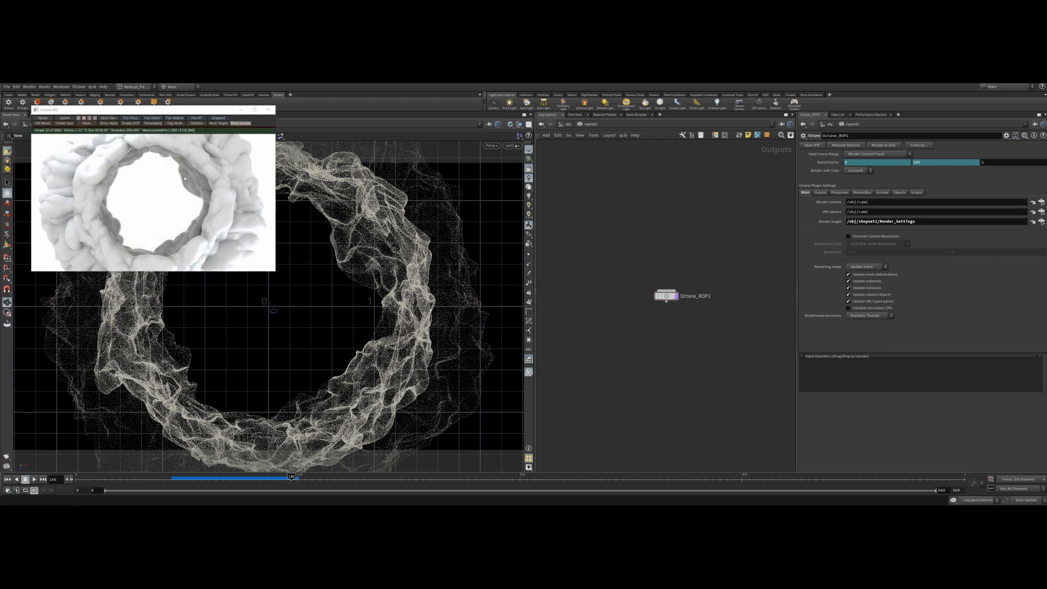
click(42, 118)
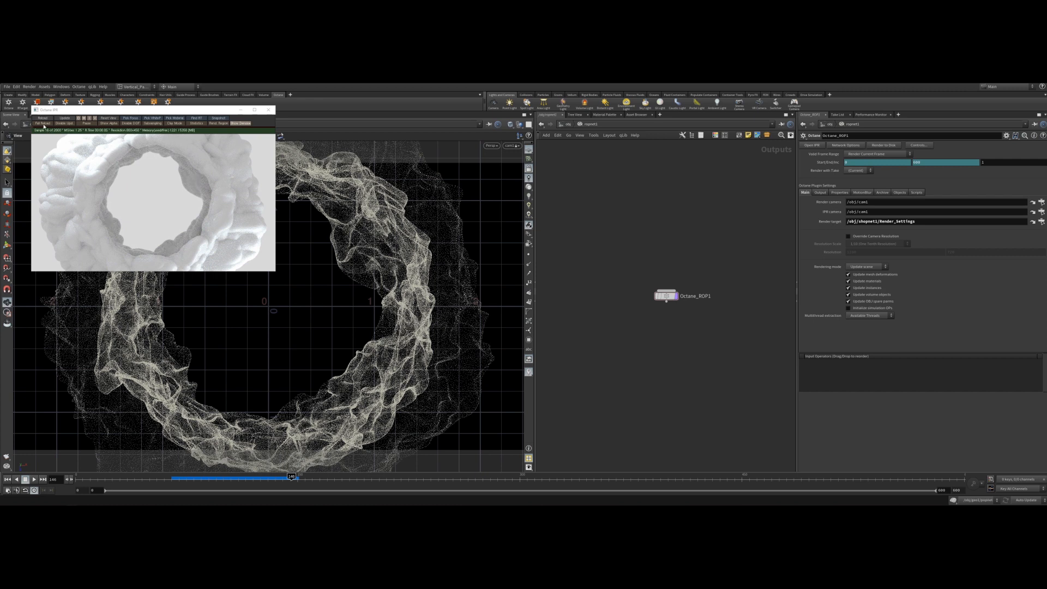
click(43, 123)
drag(200, 109, 344, 187)
Open the Render_Settings network inside shopnet1 and select the NT_TEX_RGB1 color node to view its parameters.
click(566, 124)
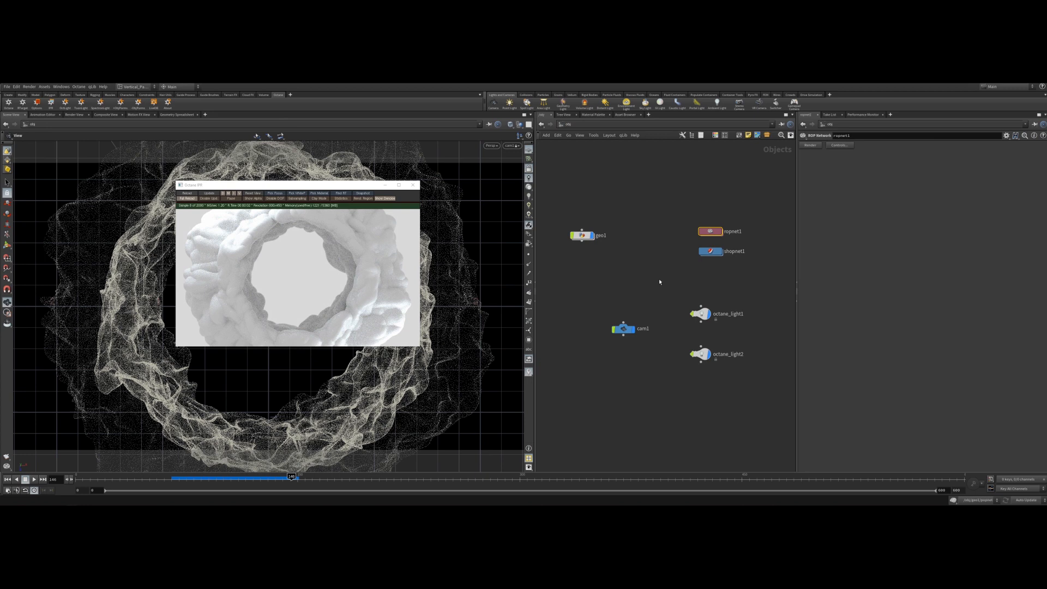
double_click(710, 251)
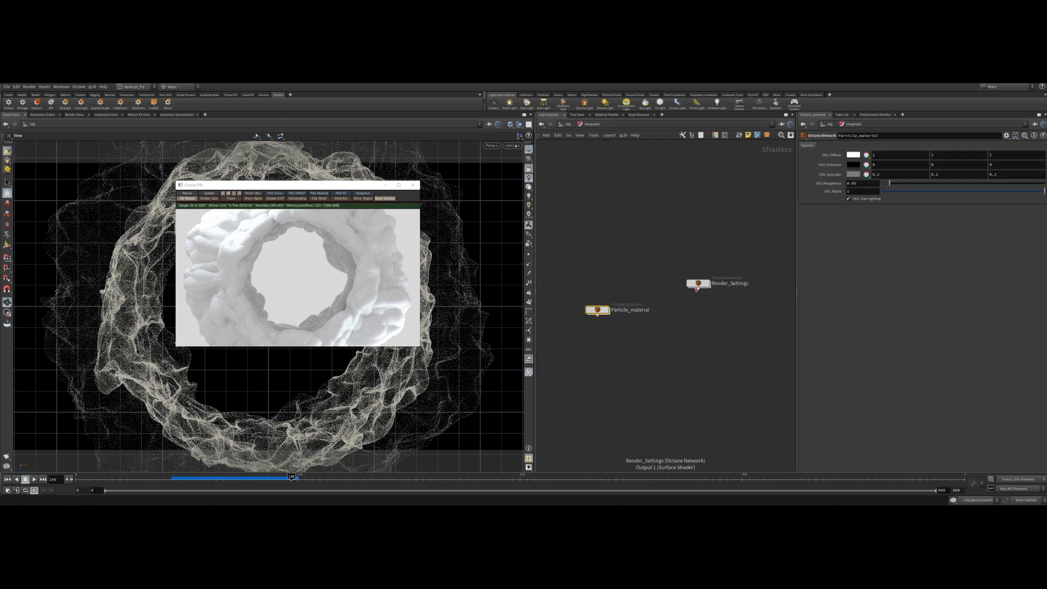
double_click(698, 284)
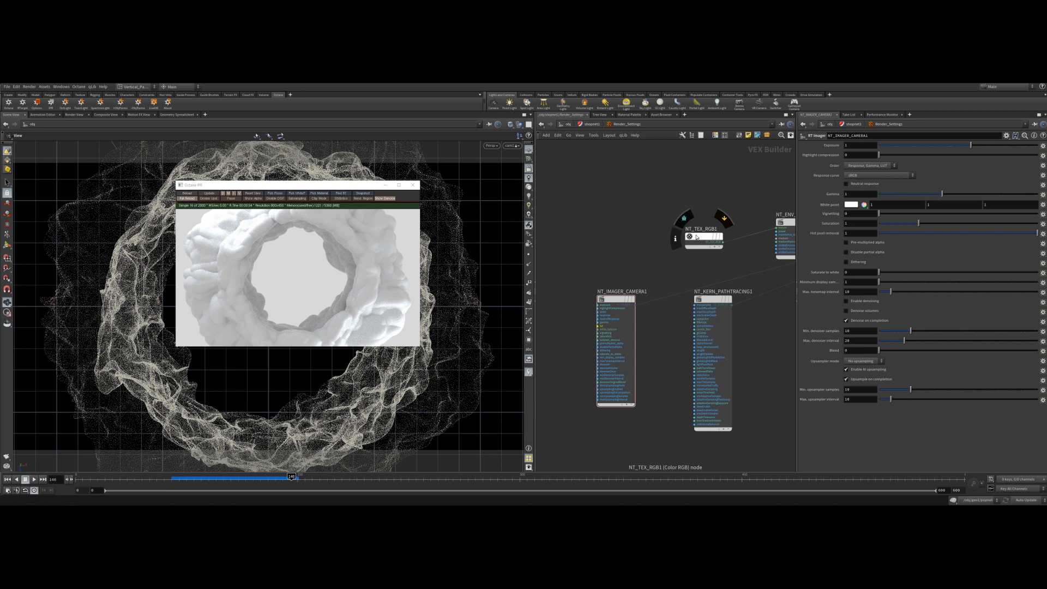
click(696, 236)
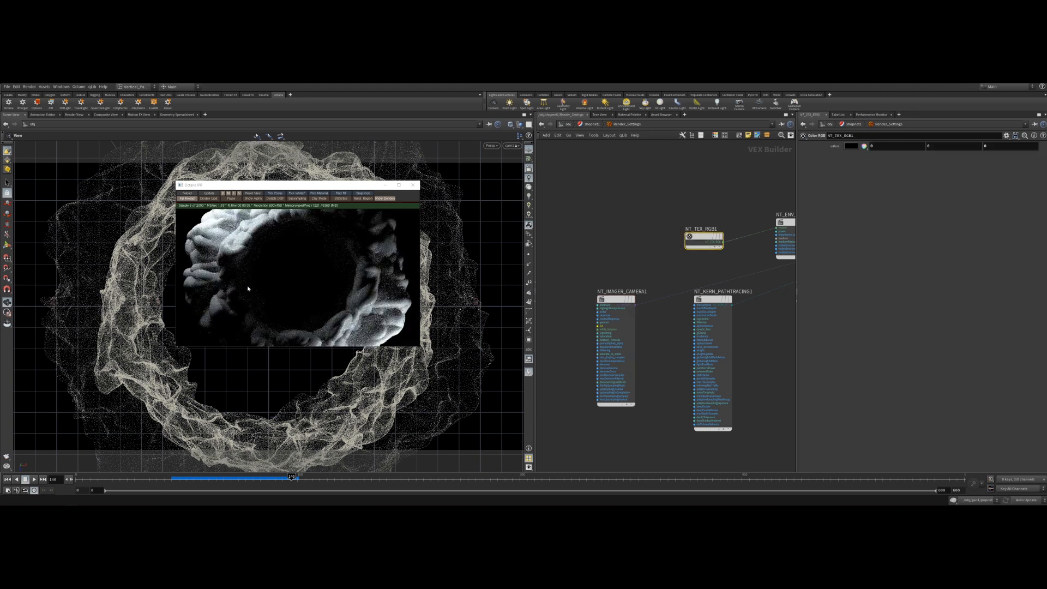
drag(275, 185, 241, 170)
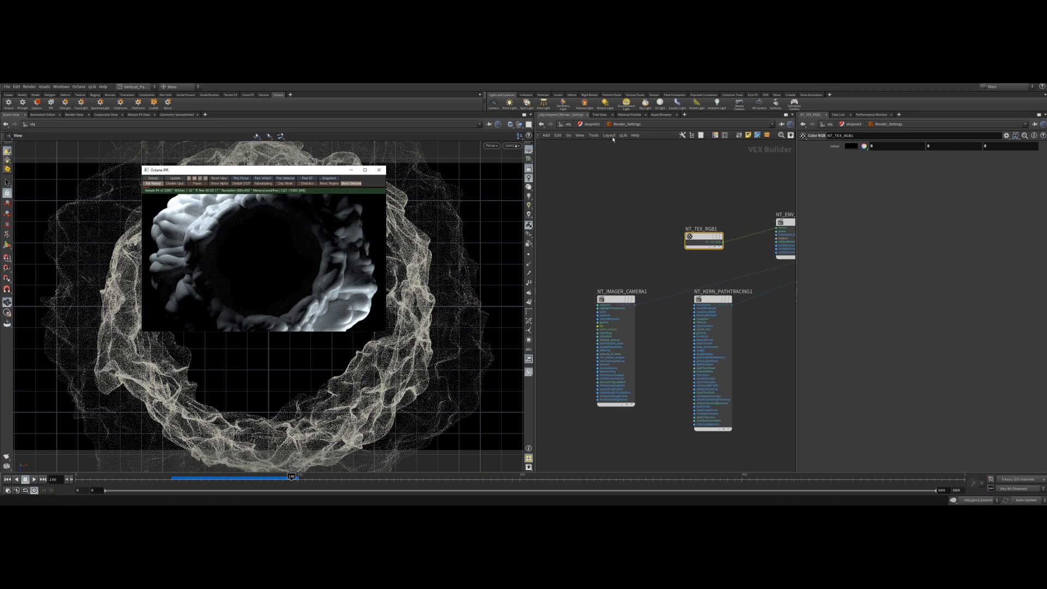
Return to the object level, set geo1's Octane particle radius global scale to 0.1 and restart the IPR render.
click(569, 124)
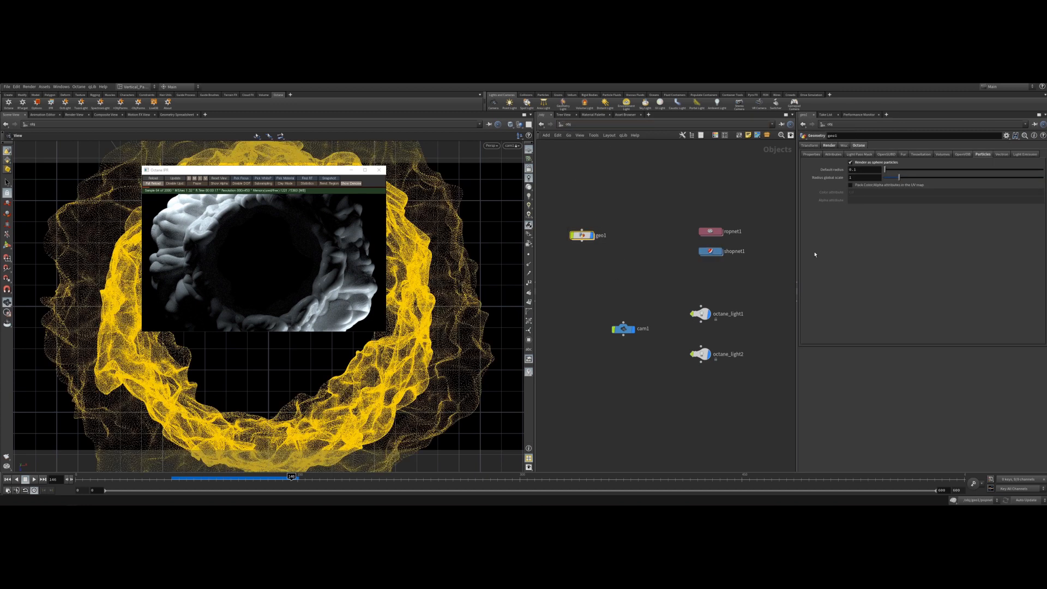
click(864, 178)
text(0.1)
key(Return)
click(160, 182)
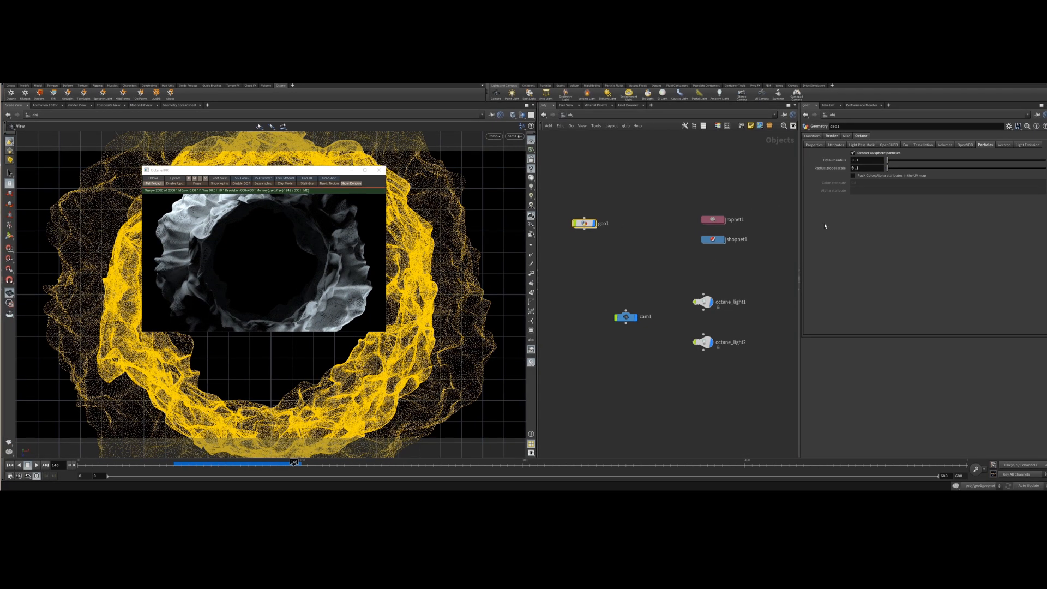
Set geo1's radius global scale to 0.05 and restart the IPR render.
key(BackSpace)
text(0)
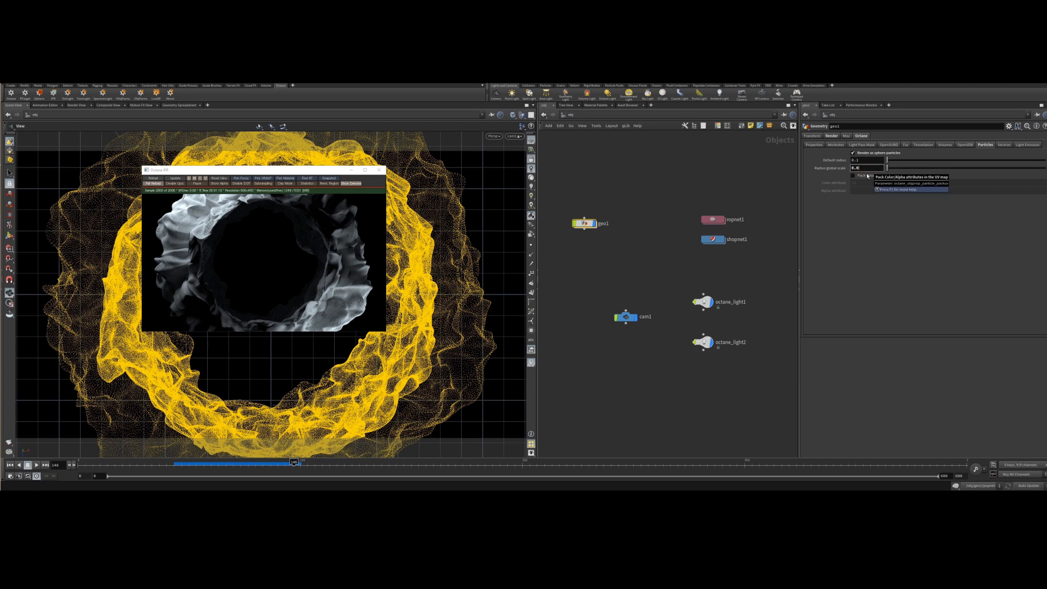
text(5)
key(Return)
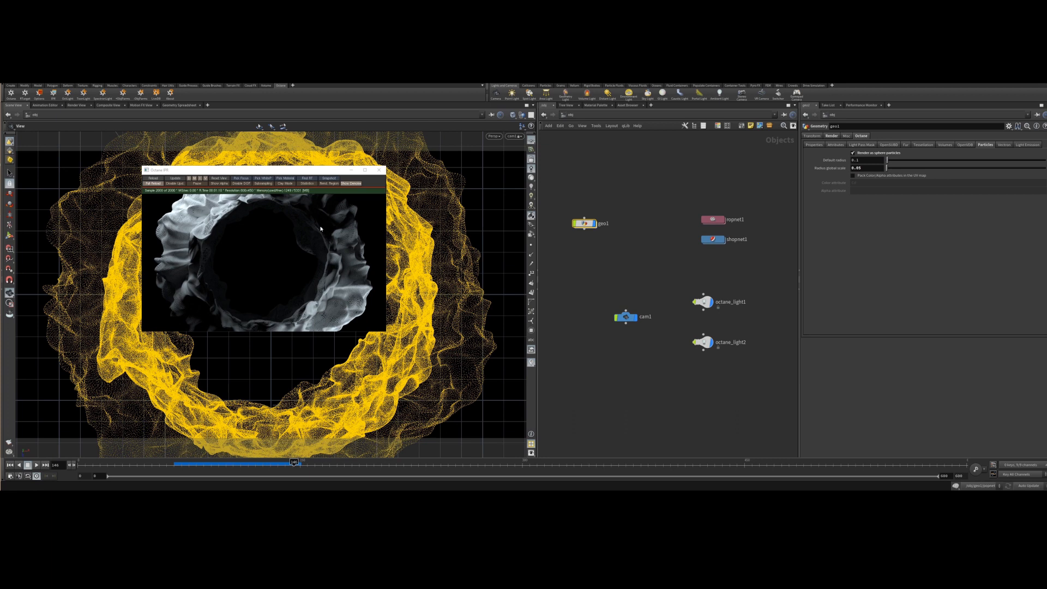
click(145, 184)
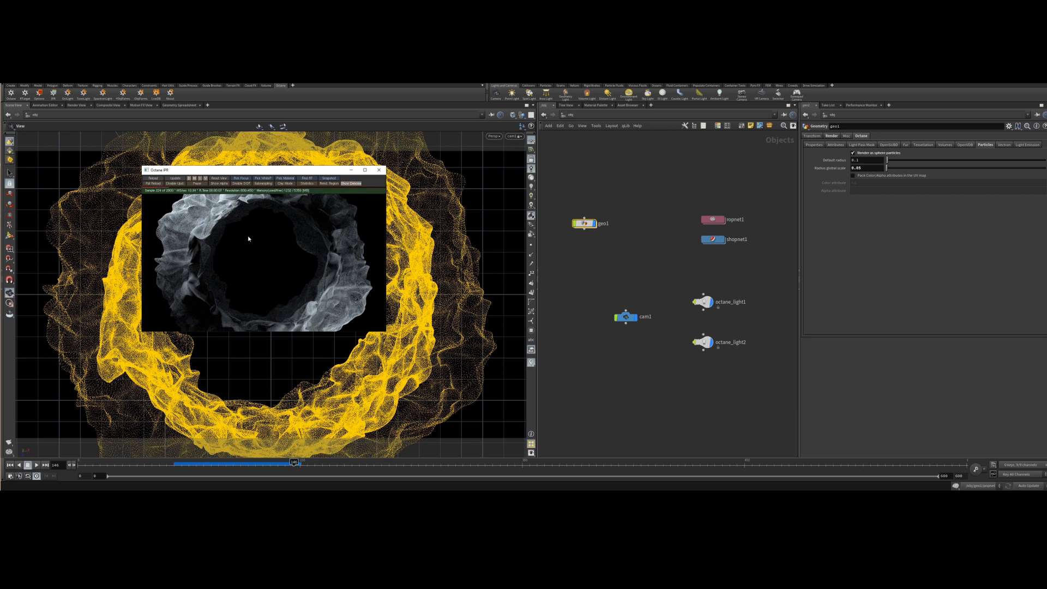
Select both Octane lights and set their blackbody emission power to 20.
drag(691, 285, 751, 403)
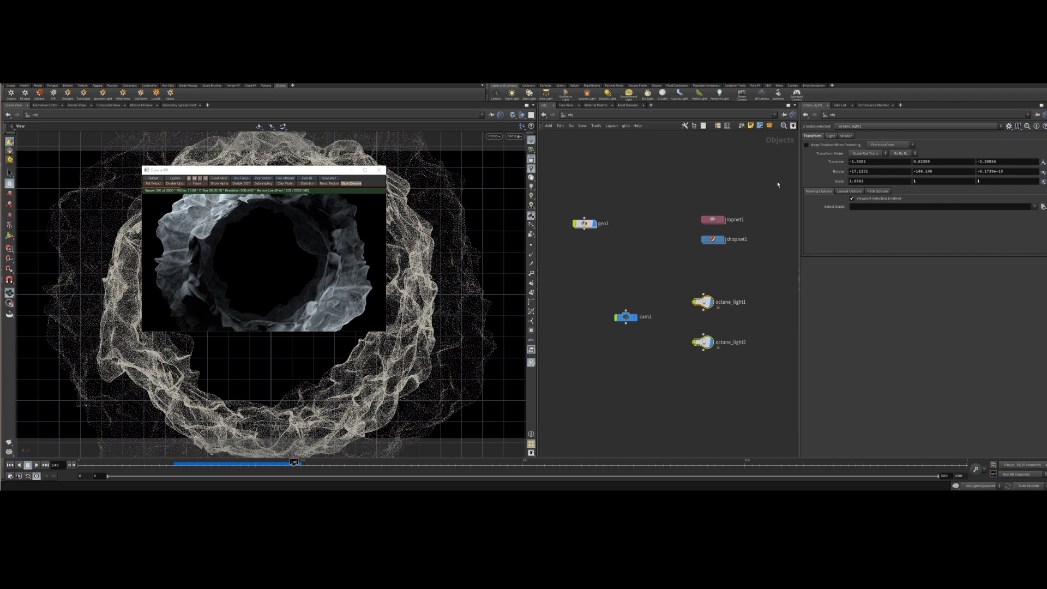
click(831, 136)
click(846, 137)
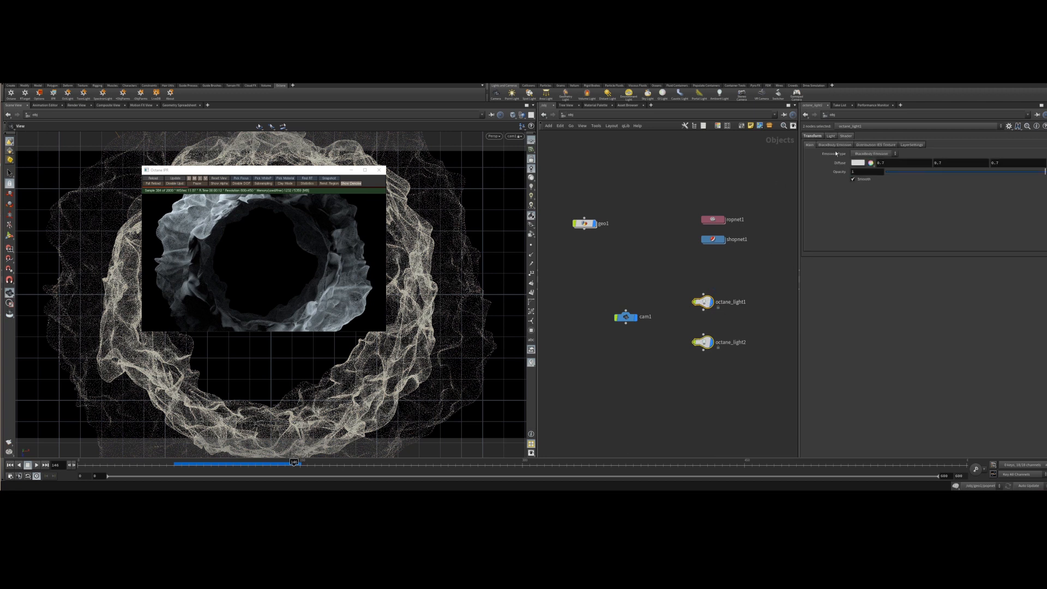
click(835, 145)
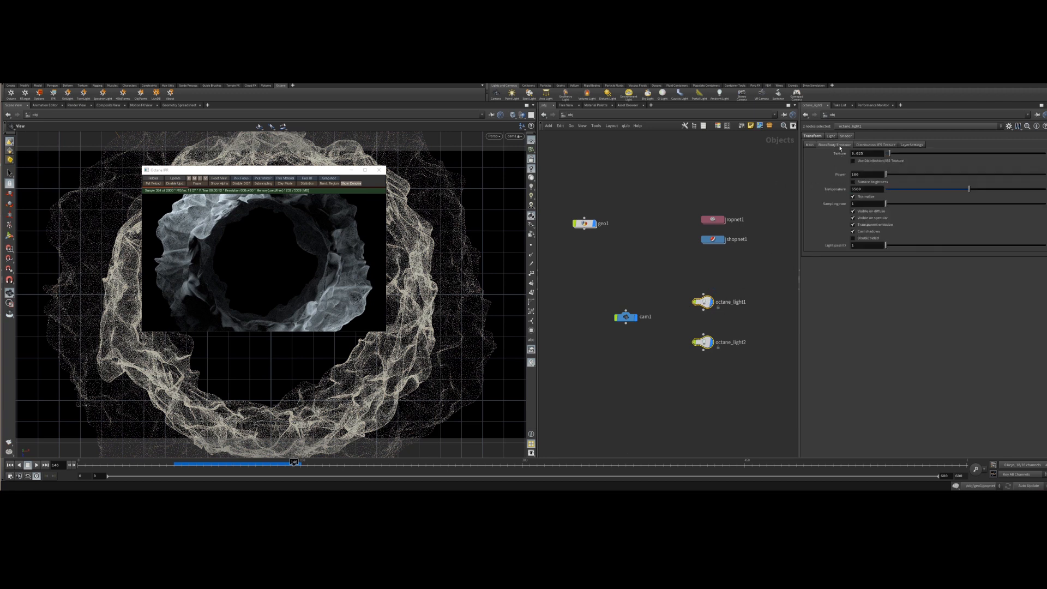
click(866, 154)
click(862, 175)
middle_drag(862, 174, 843, 174)
text(20)
key(Return)
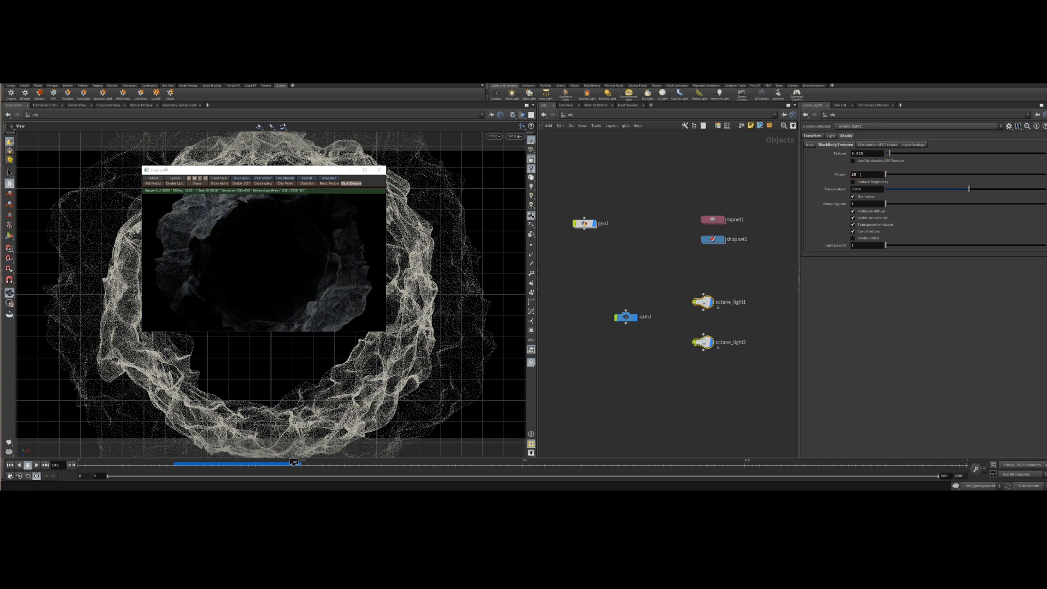
Raise the lights' blackbody emission power to 30.
double_click(860, 174)
text(30)
key(Return)
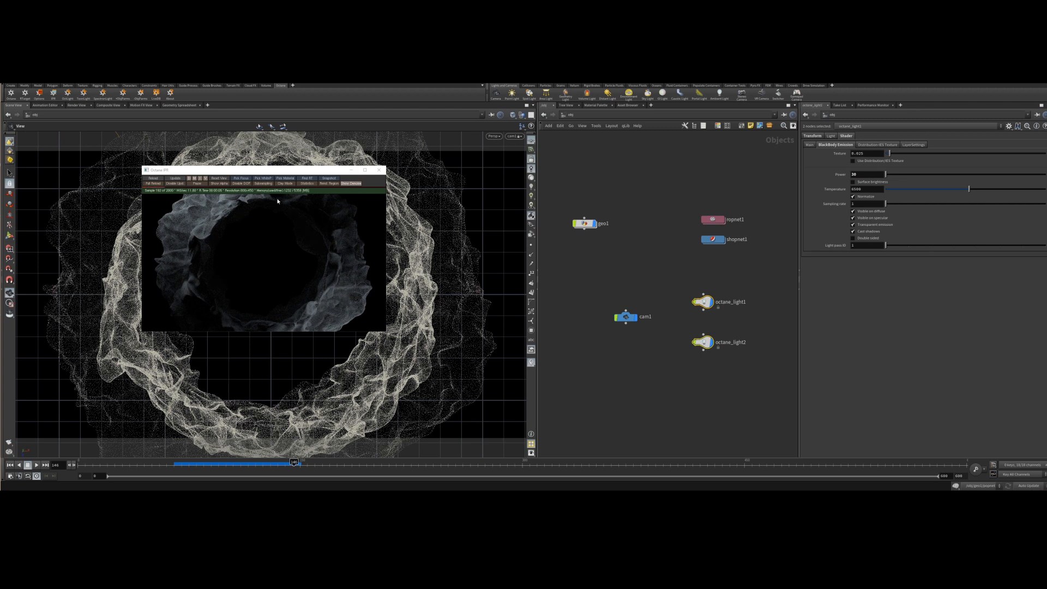
drag(314, 175, 367, 189)
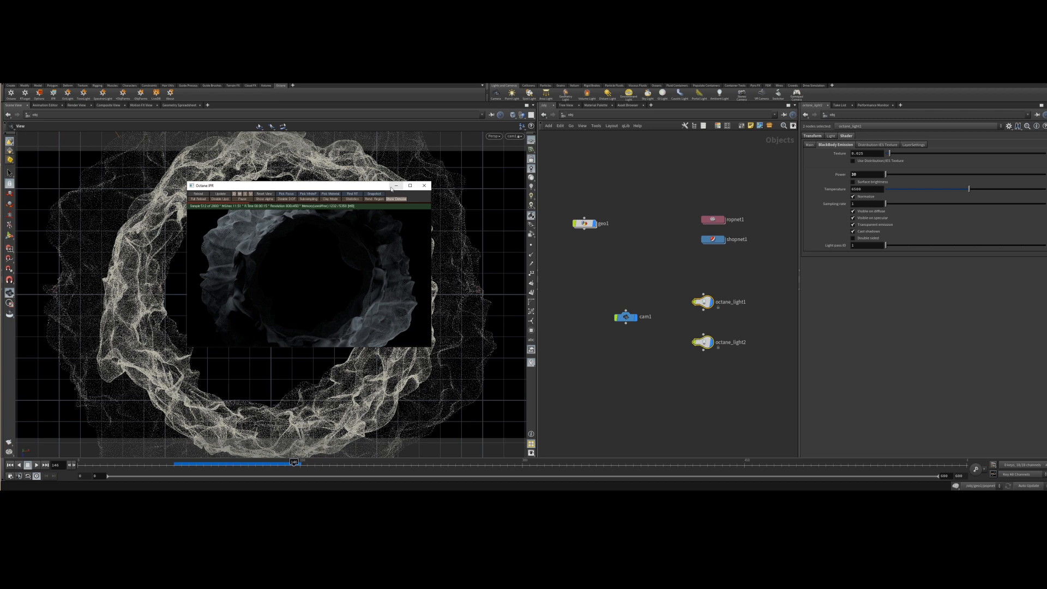
drag(384, 186, 330, 175)
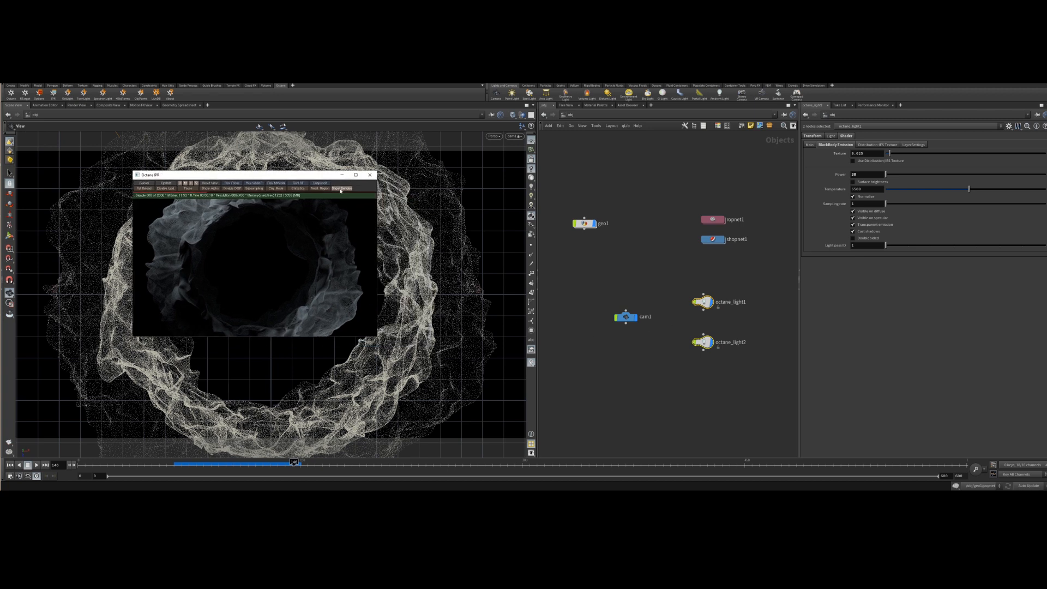
Enter geo1's network and minimize the Octane IPR window.
double_click(584, 223)
click(658, 362)
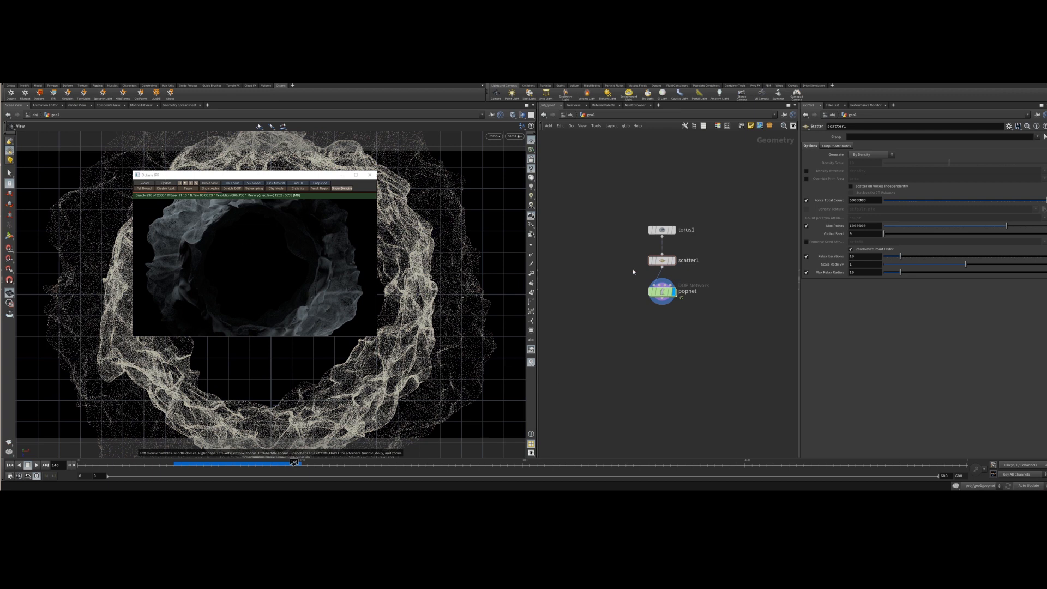
key(Tab)
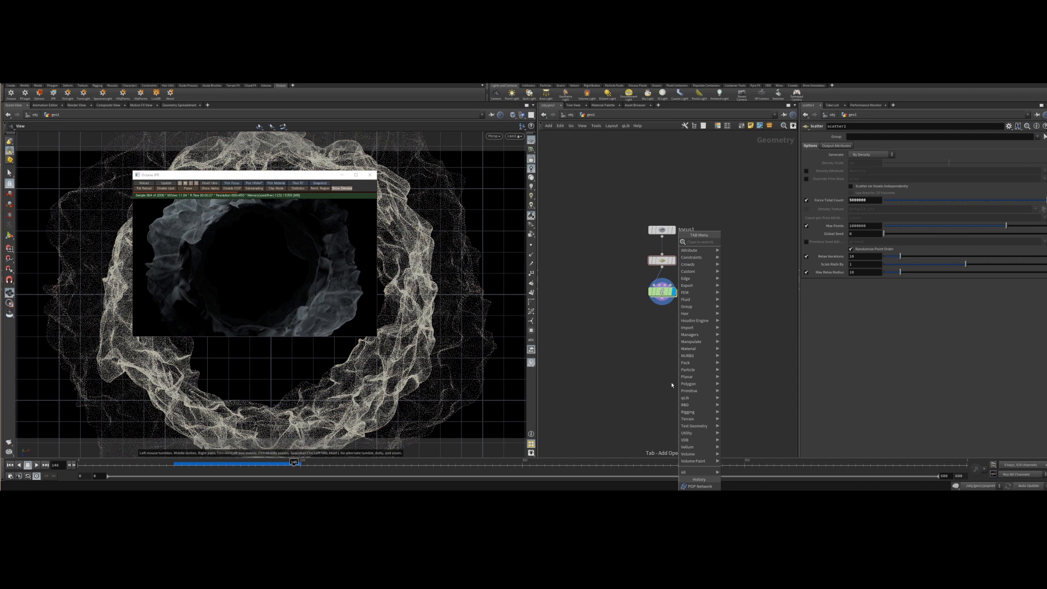
text(attributes)
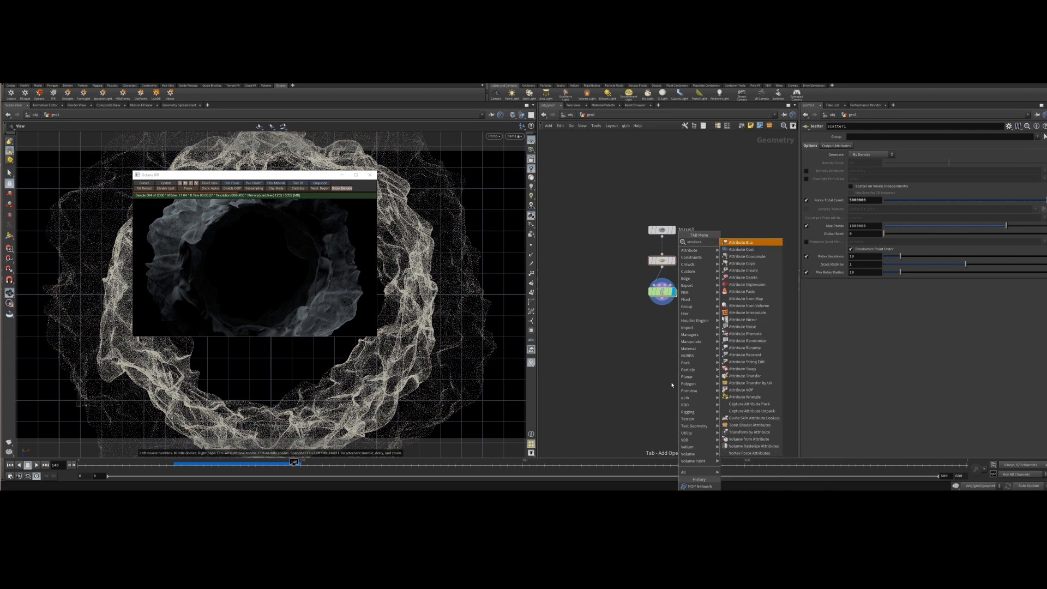
click(342, 175)
Add an Attribute Create node below popnet and wire popnet into it.
click(647, 342)
key(Tab)
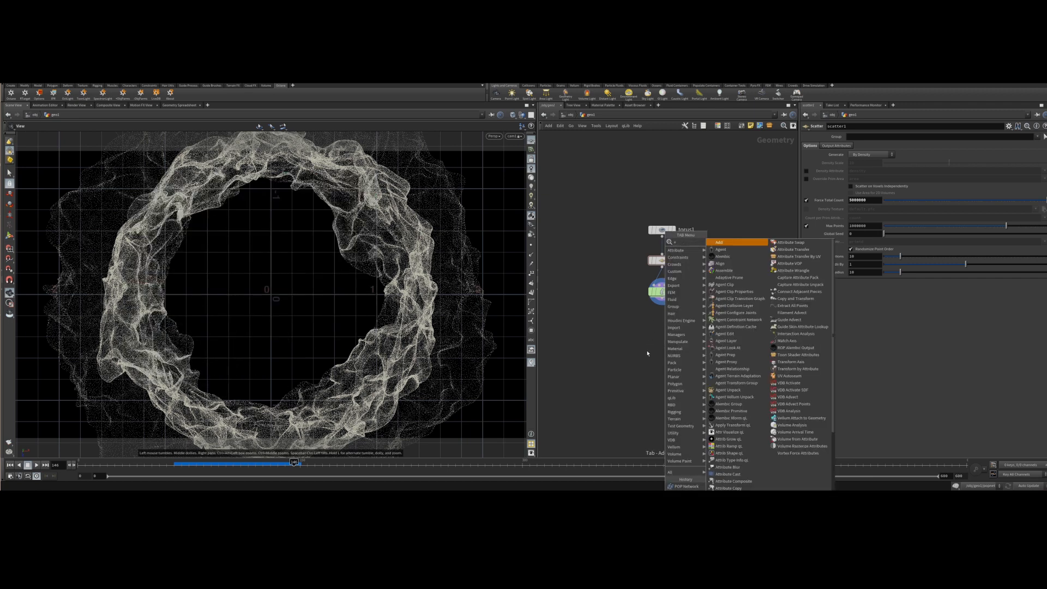
text(attribute create)
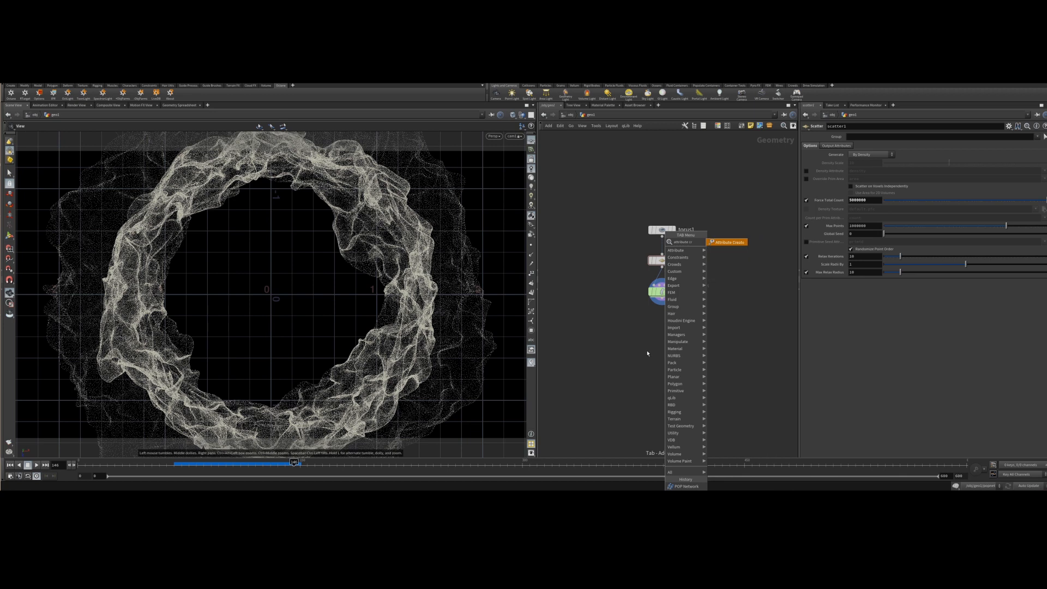
key(Return)
click(647, 353)
mouse_move(650, 353)
mouse_down()
mouse_move(682, 353)
mouse_move(666, 349)
mouse_up()
drag(661, 299, 664, 383)
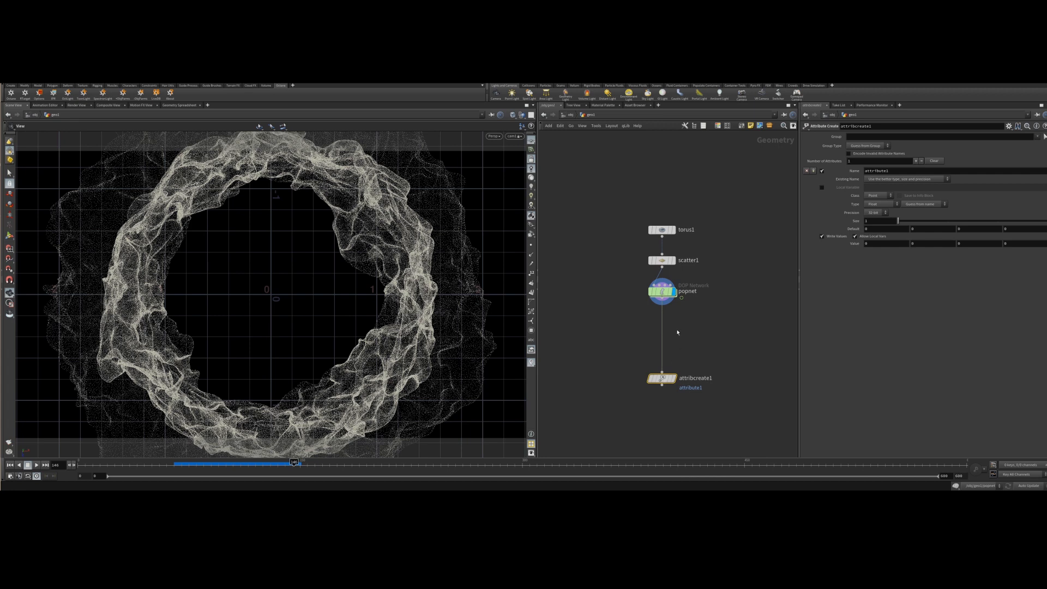
Insert a Group Create node on the wire between popnet and attribcreate1.
key(Tab)
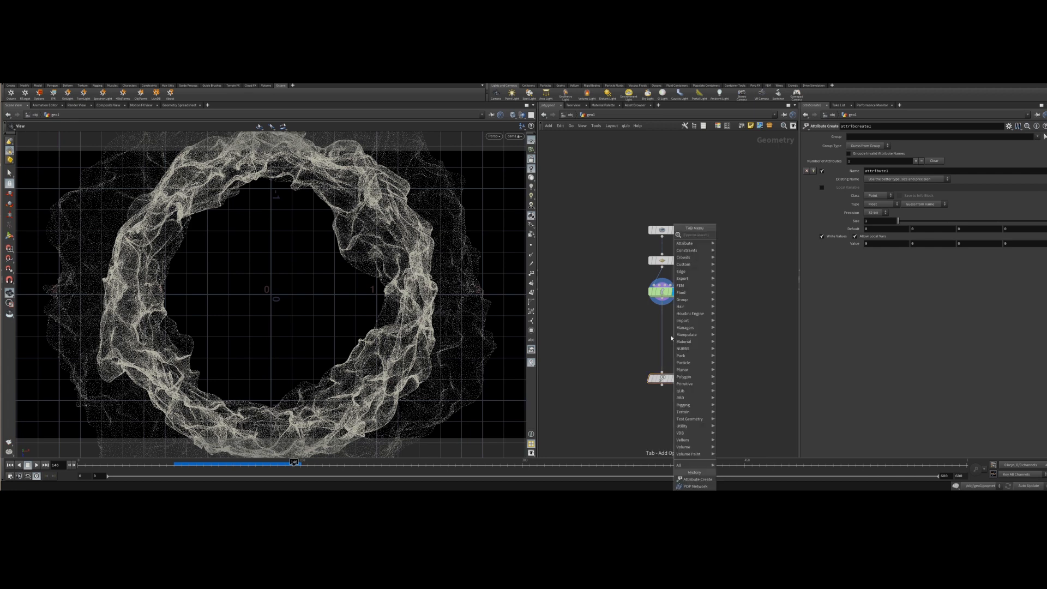
text(add)
key(Return)
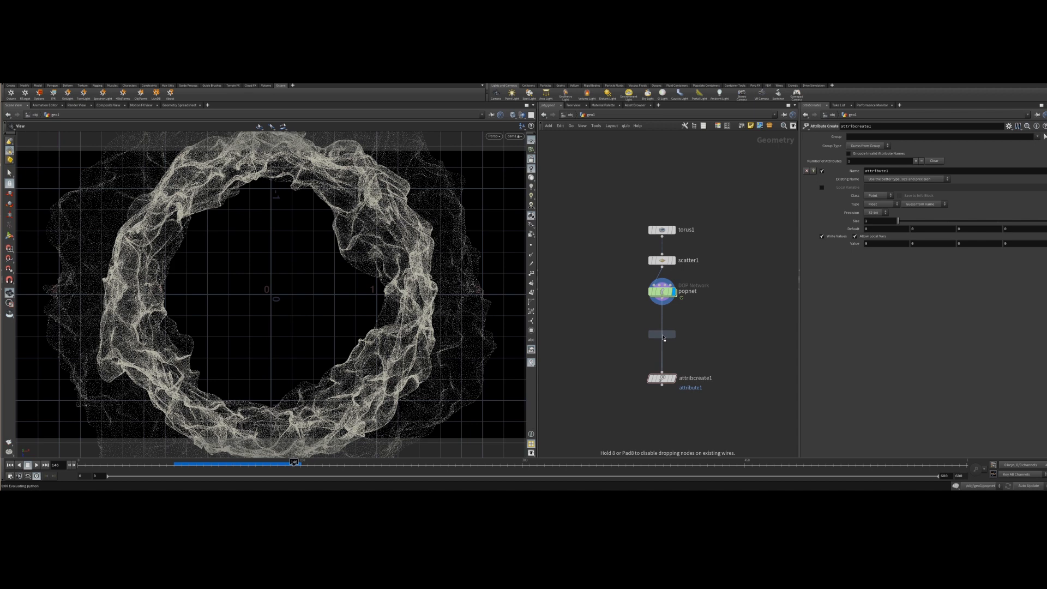
click(663, 338)
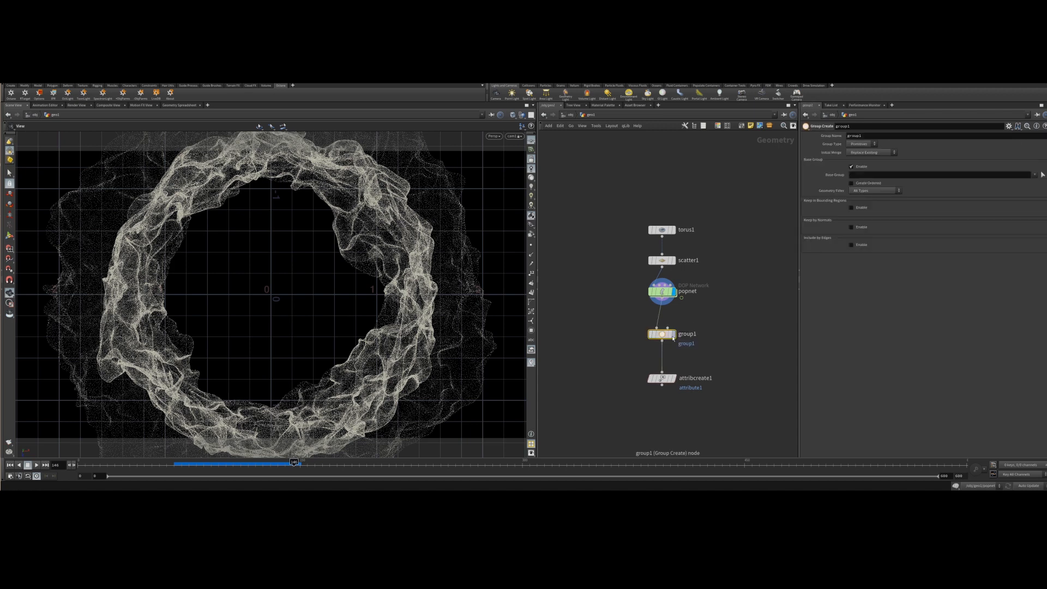
click(674, 334)
Set the group type to Points and name the group emissive_points.
click(861, 144)
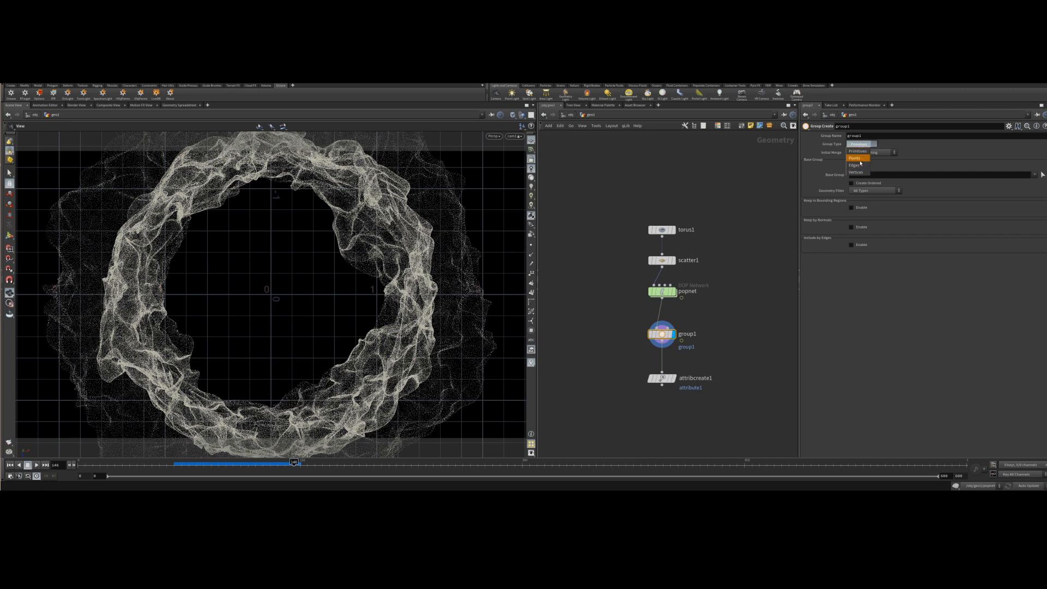
click(856, 158)
double_click(869, 136)
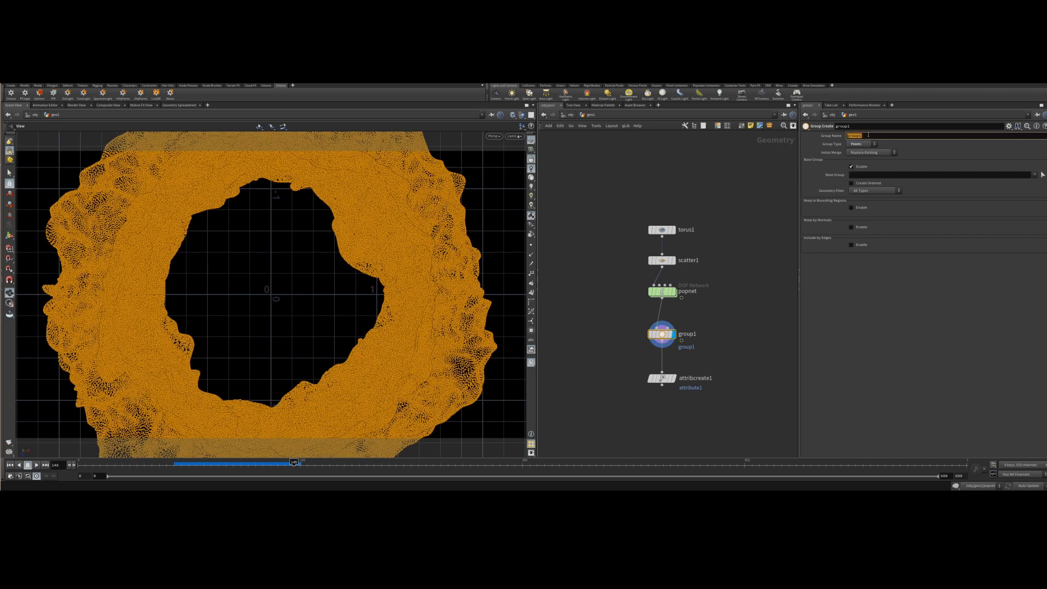
text(en)
text(issive_points)
key(Return)
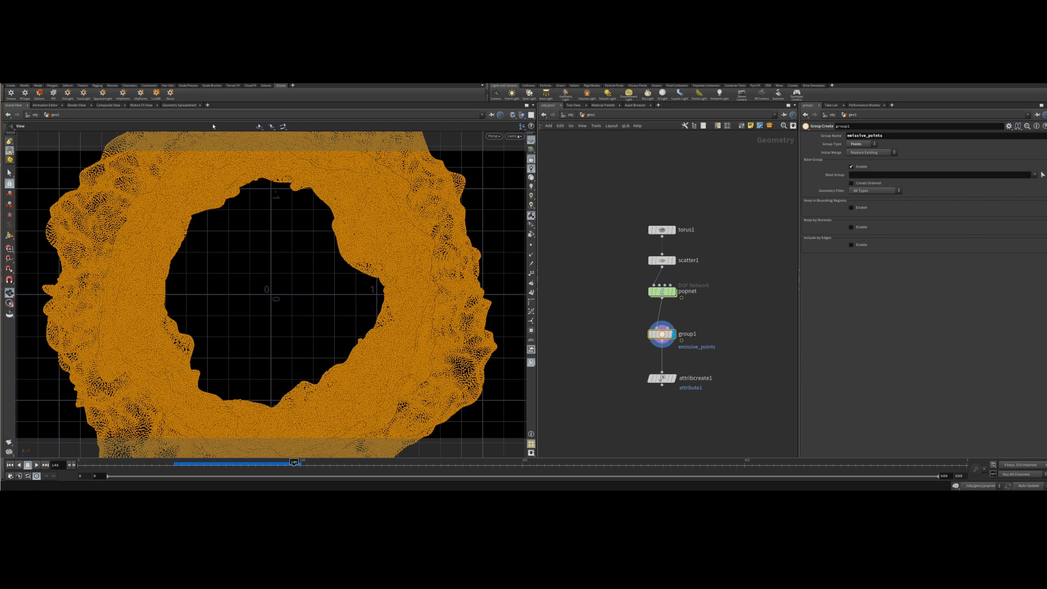
Inspect the particle point attributes in the geometry spreadsheet, then return to the scene view.
click(185, 106)
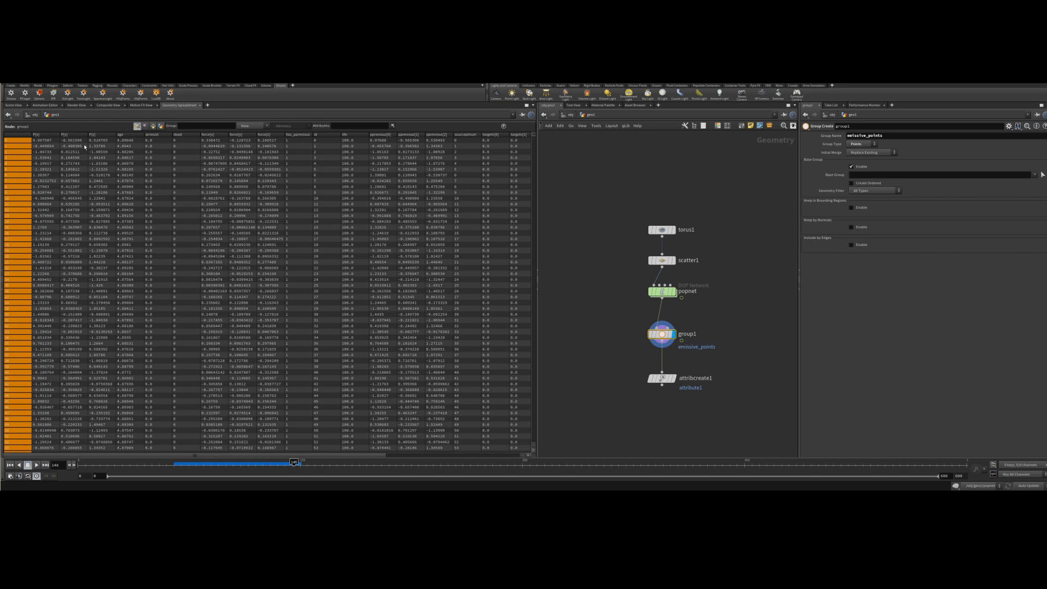
drag(255, 458, 161, 425)
click(406, 239)
drag(294, 455, 417, 455)
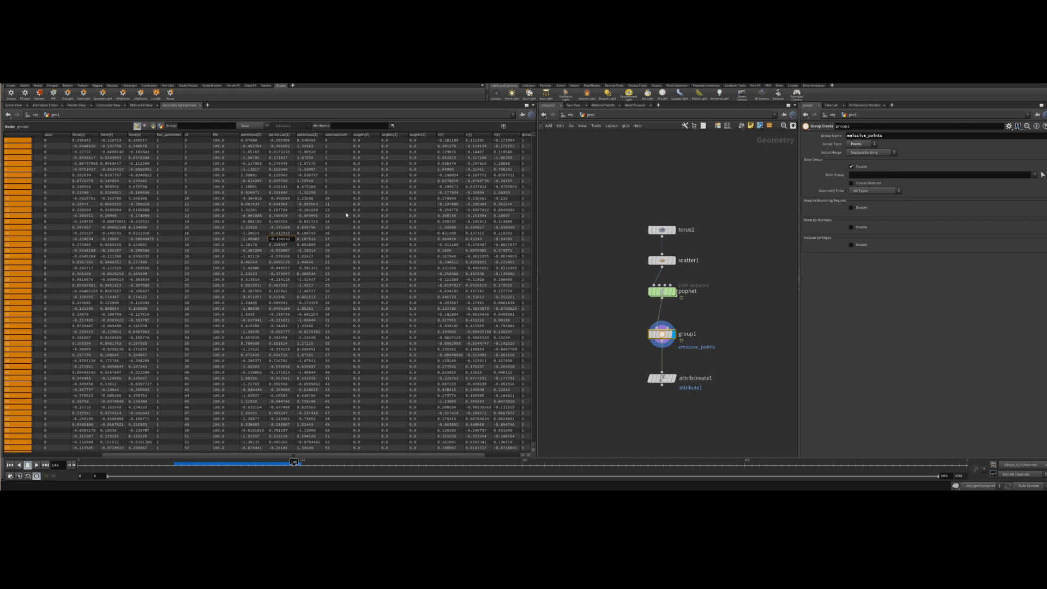
click(14, 105)
click(863, 174)
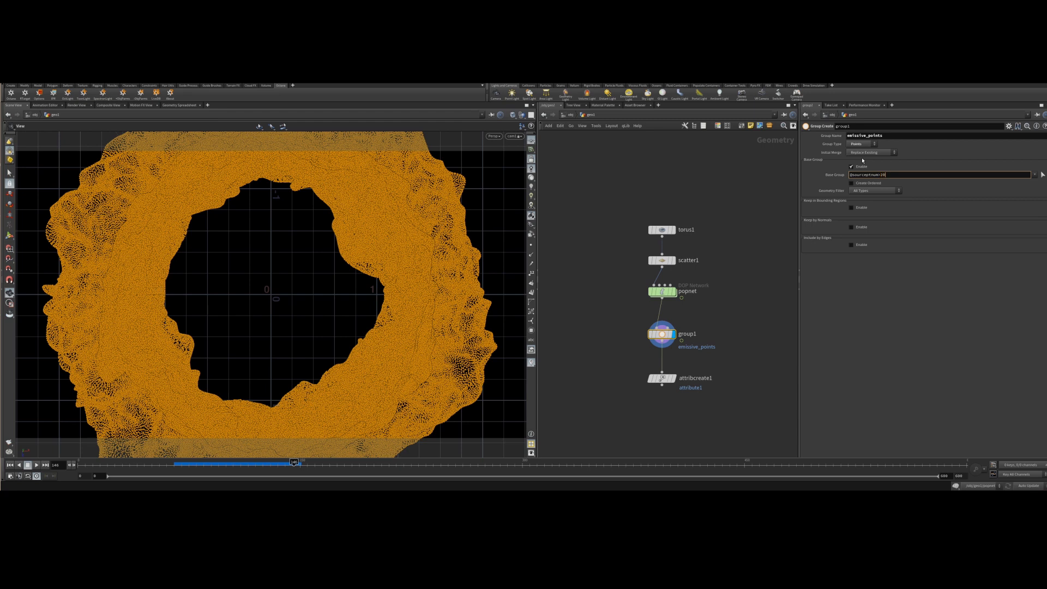
key(Return)
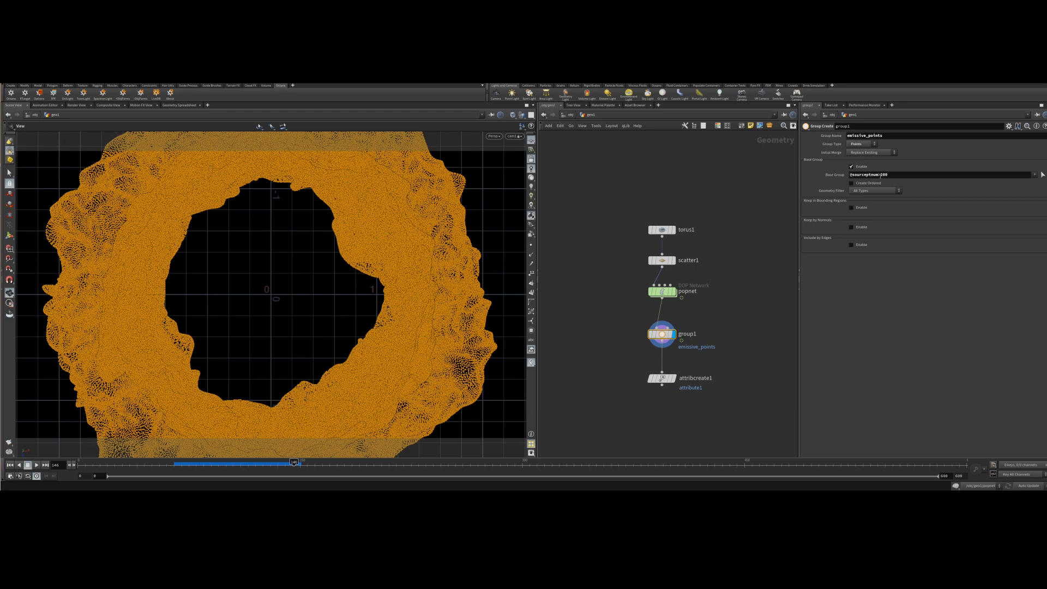
click(882, 174)
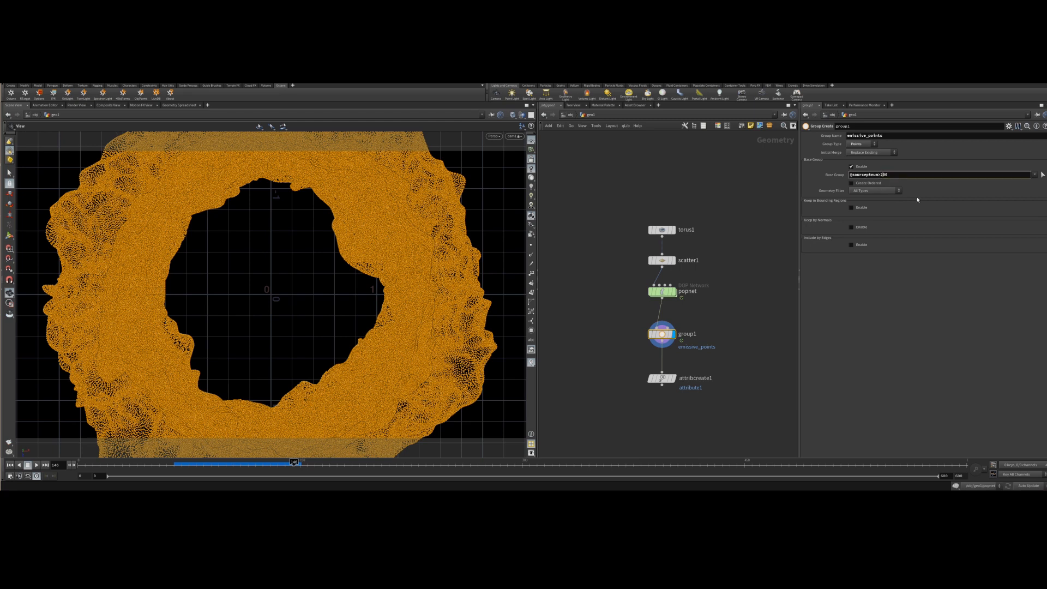
key(Return)
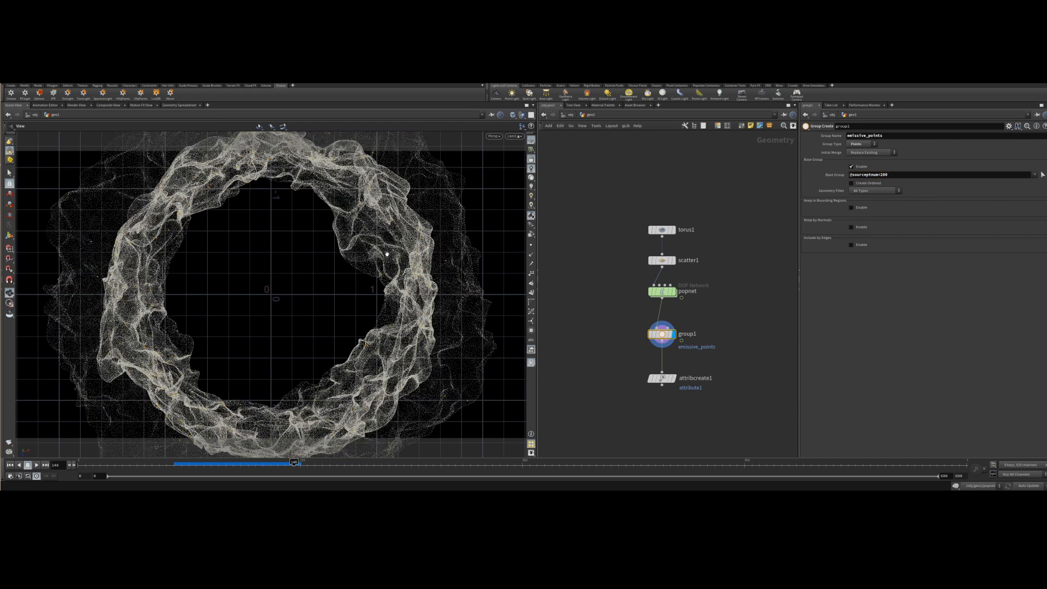
click(882, 175)
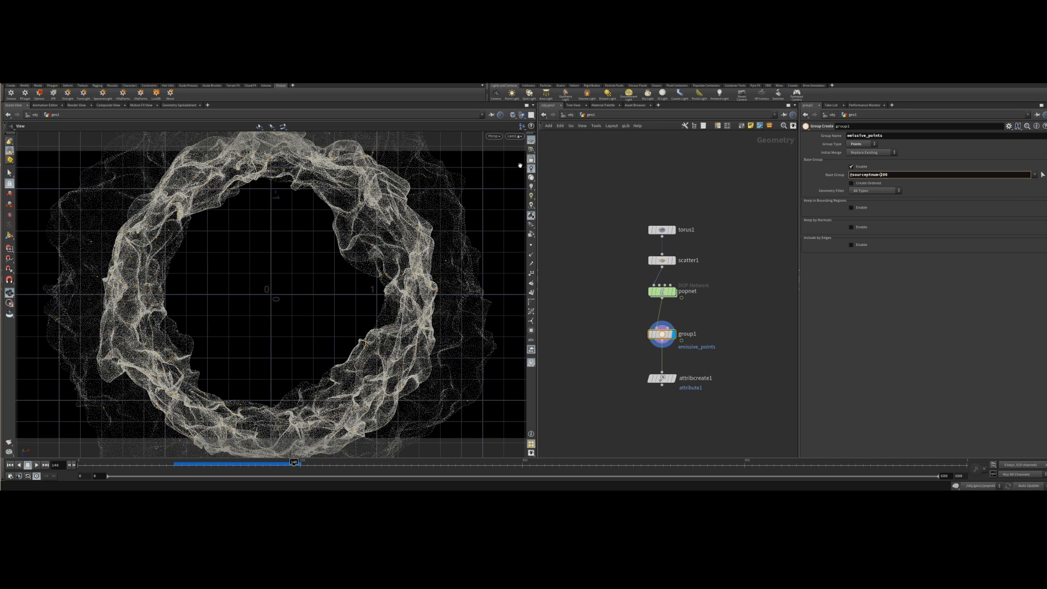
key(Return)
scroll(336, 284, down, 6)
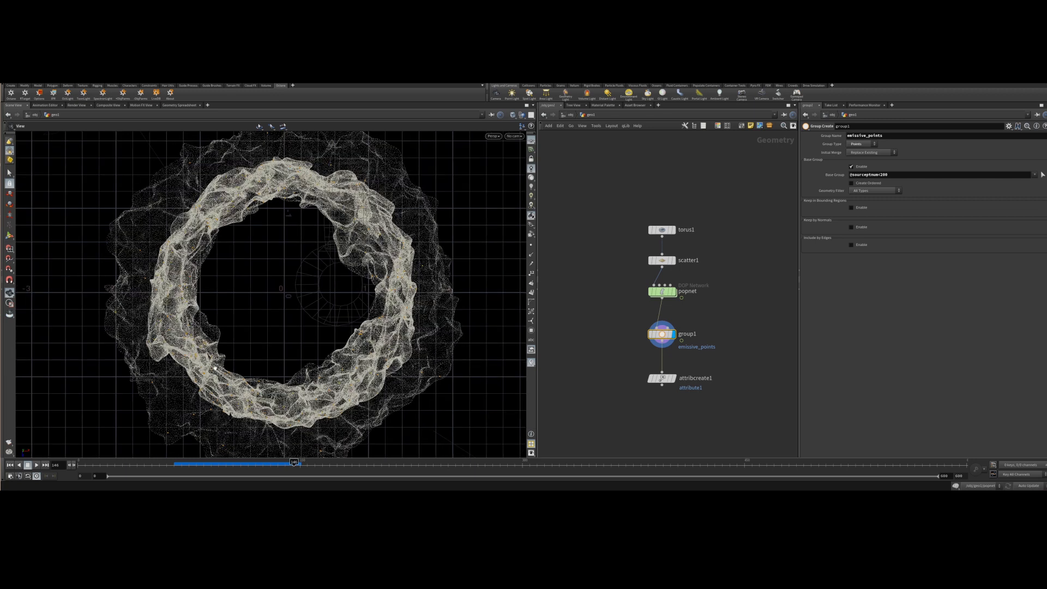
click(883, 176)
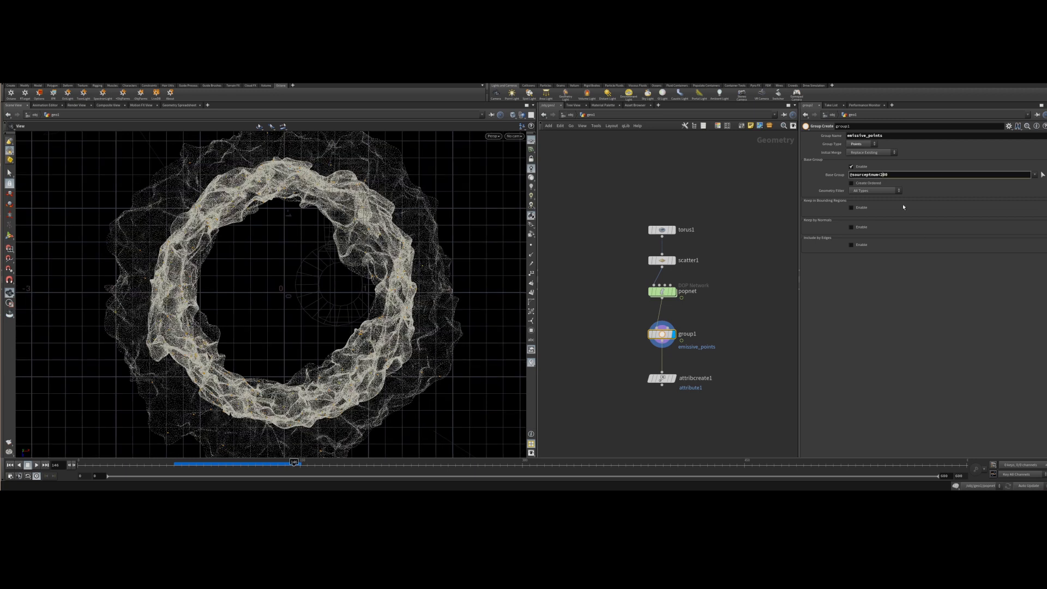
key(BackSpace)
text(5)
key(Return)
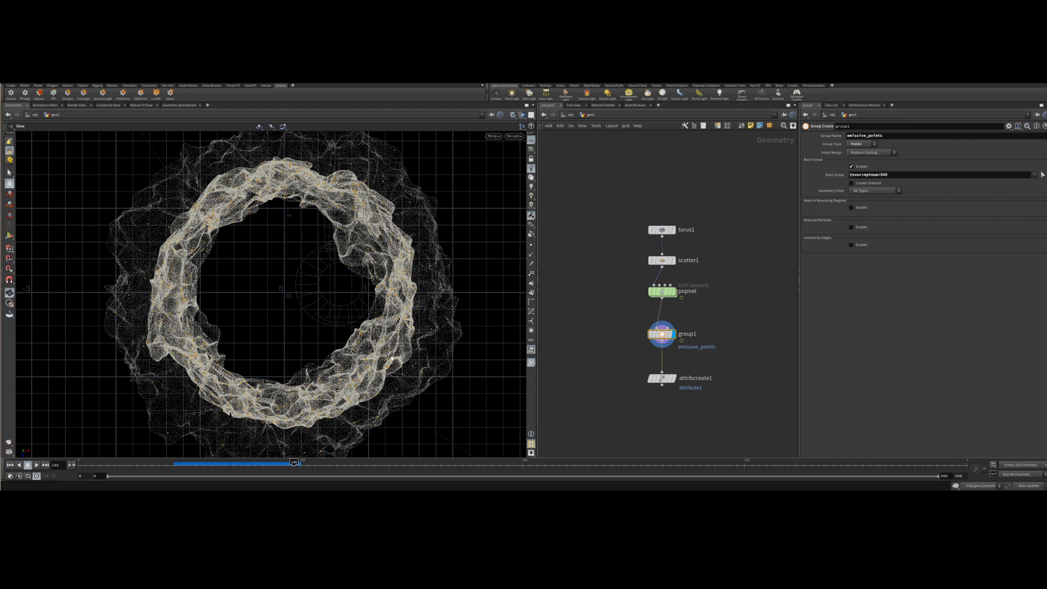
Switch the viewport to look through the scene camera.
click(514, 136)
click(514, 136)
click(514, 136)
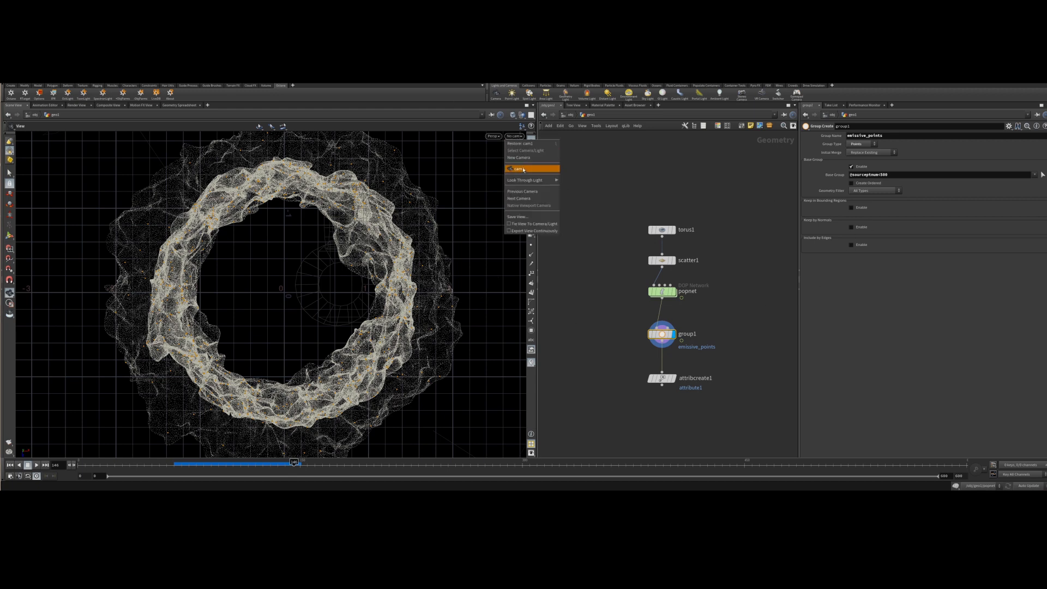
click(518, 169)
click(884, 175)
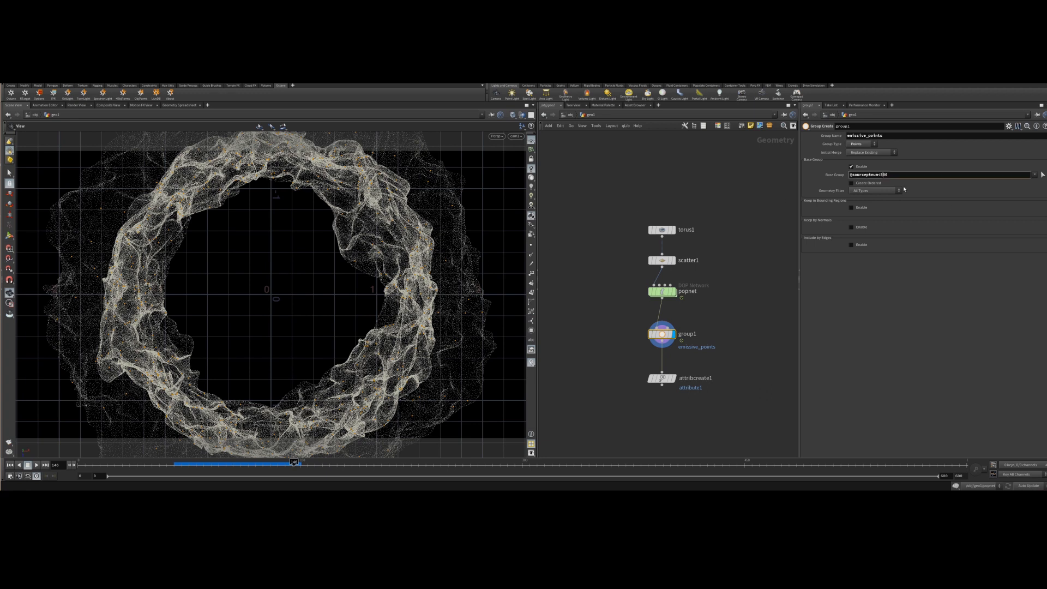
key(BackSpace)
text(3)
key(Return)
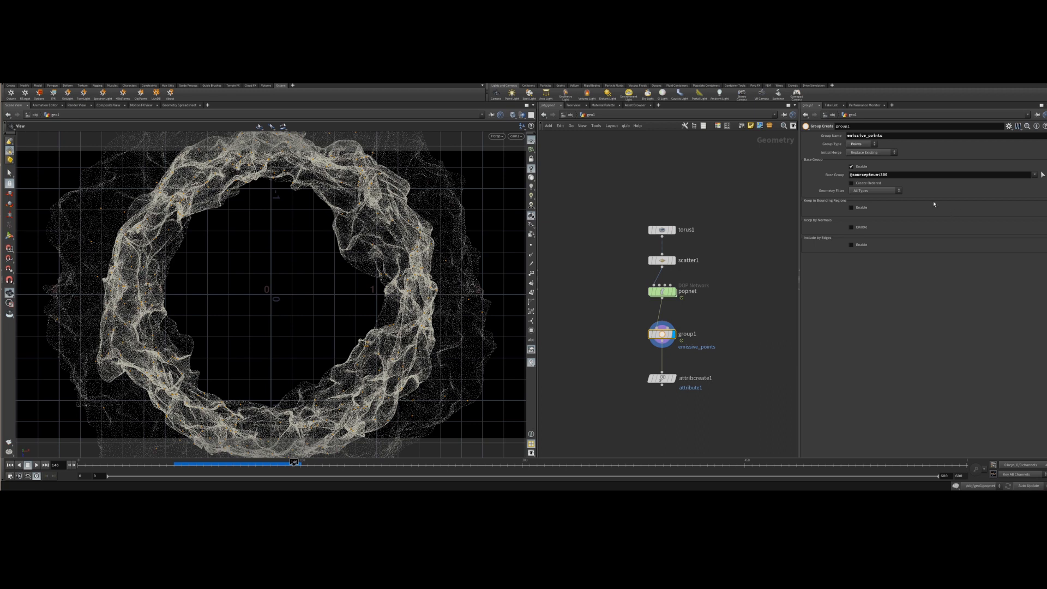
click(884, 175)
key(BackSpace)
text(2)
key(Return)
Select the attribcreate1 node and name its attribute glow.
drag(658, 401, 637, 355)
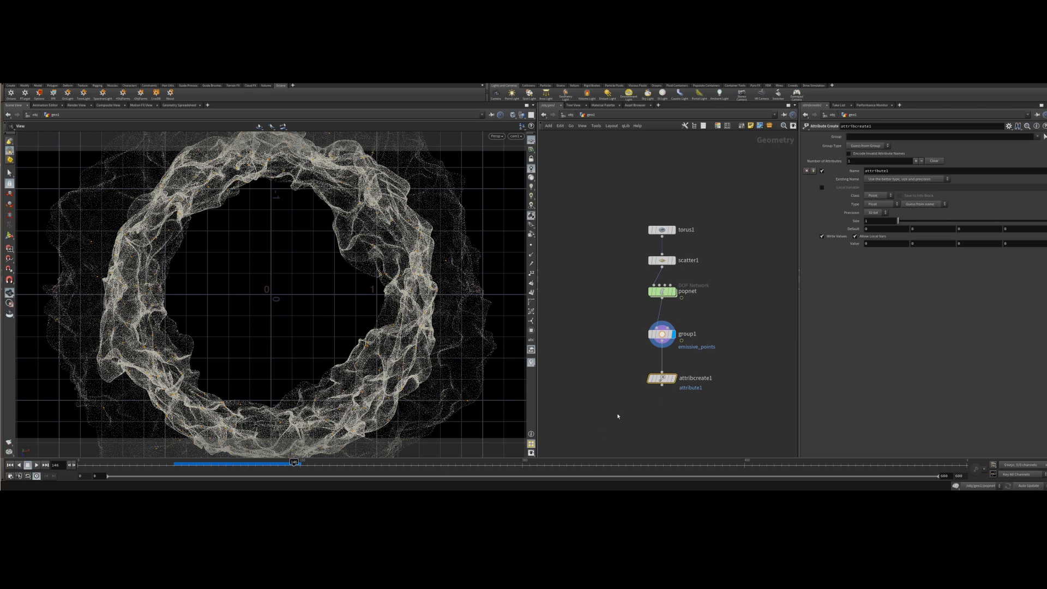
click(889, 172)
double_click(894, 170)
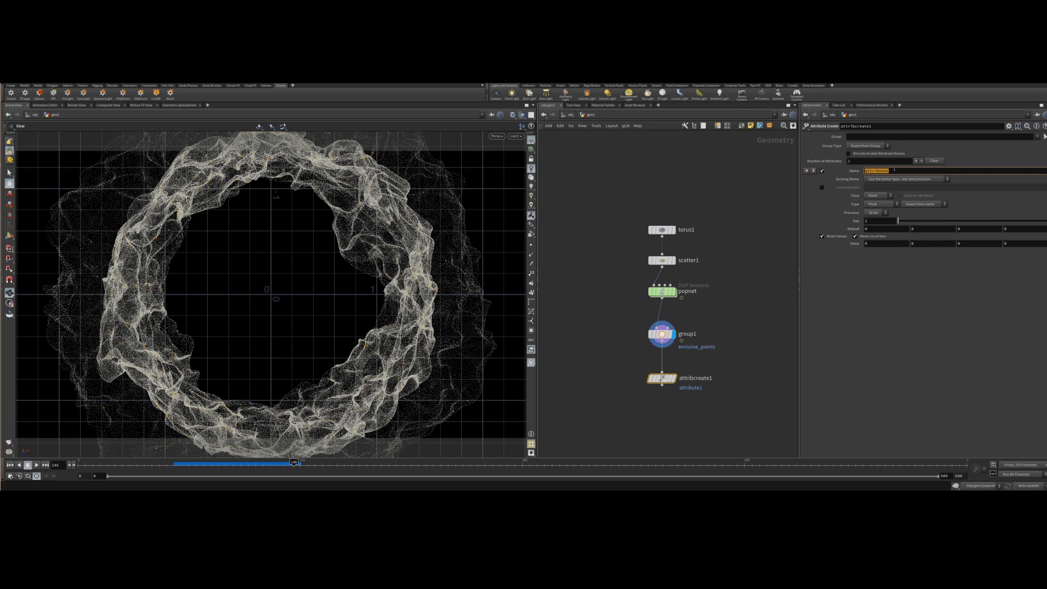
text(glow)
key(Return)
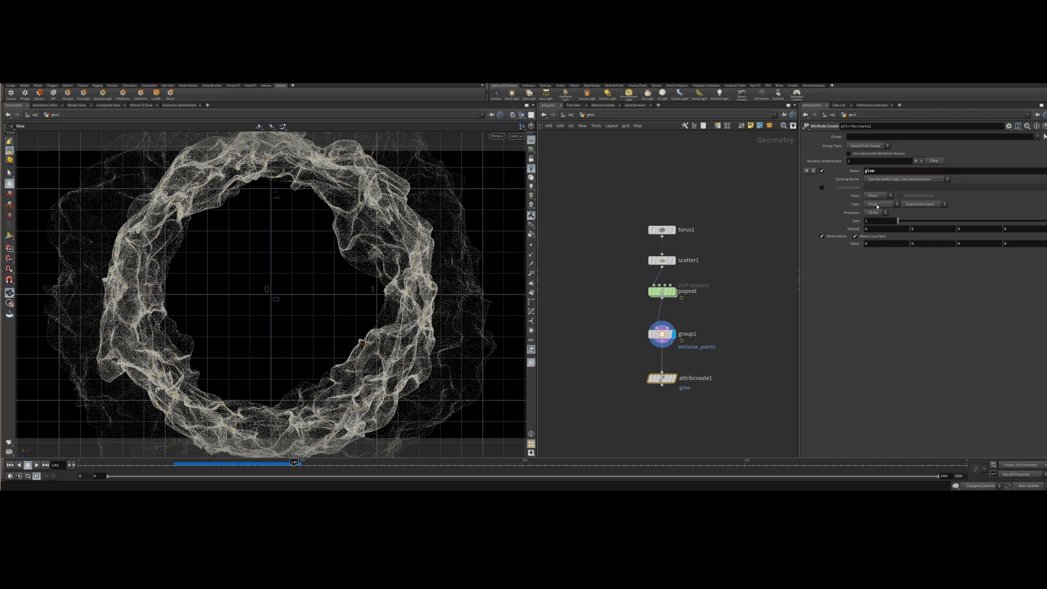
Set the glow attribute's value to 1.0.
double_click(870, 228)
double_click(875, 245)
key(Return)
Restrict the attribute creation to the emissive_points group.
click(861, 137)
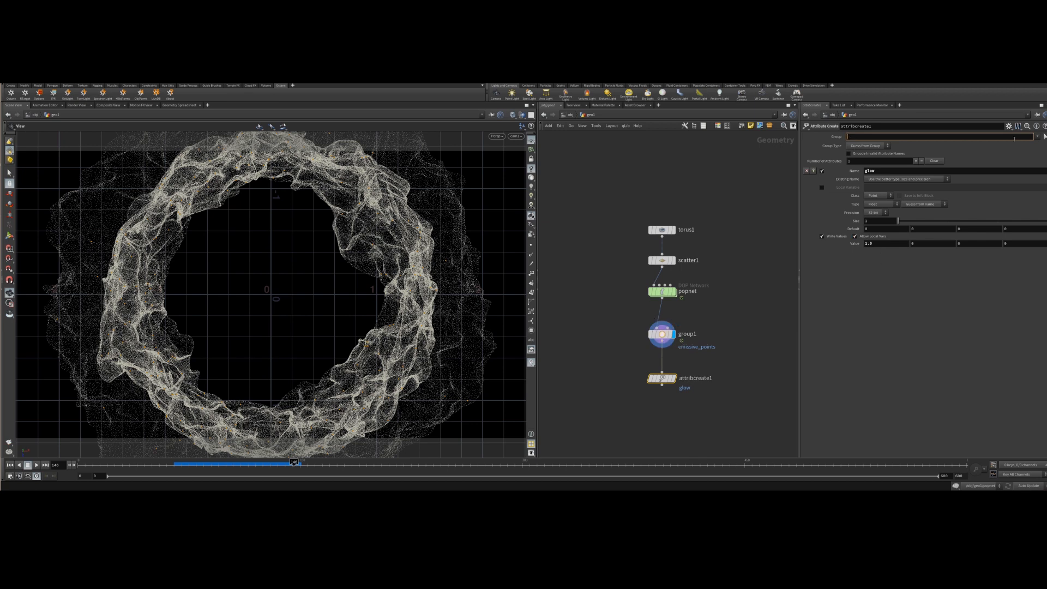
click(1038, 138)
click(1037, 142)
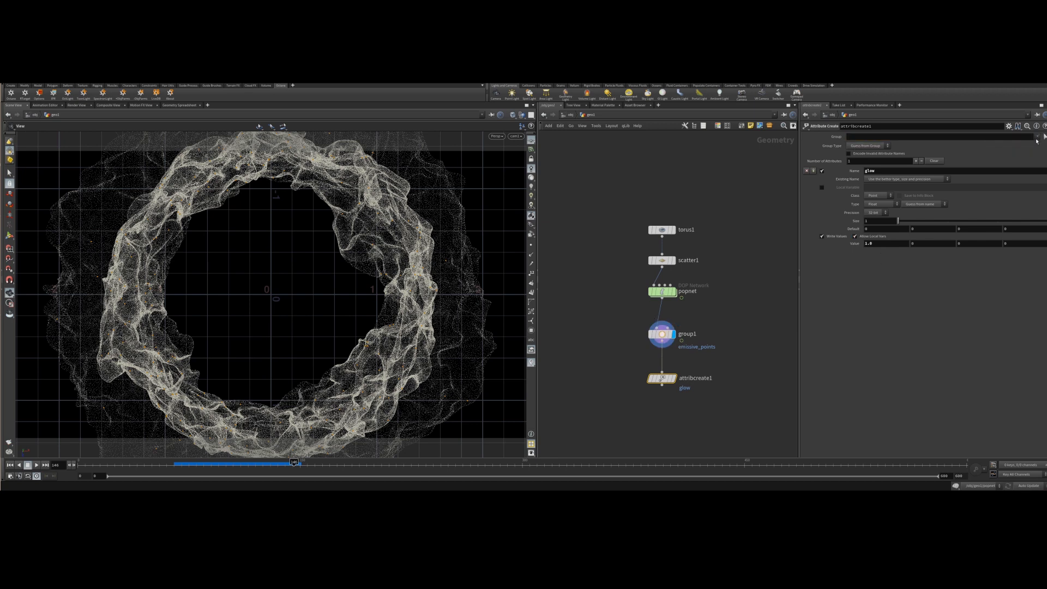
click(1037, 138)
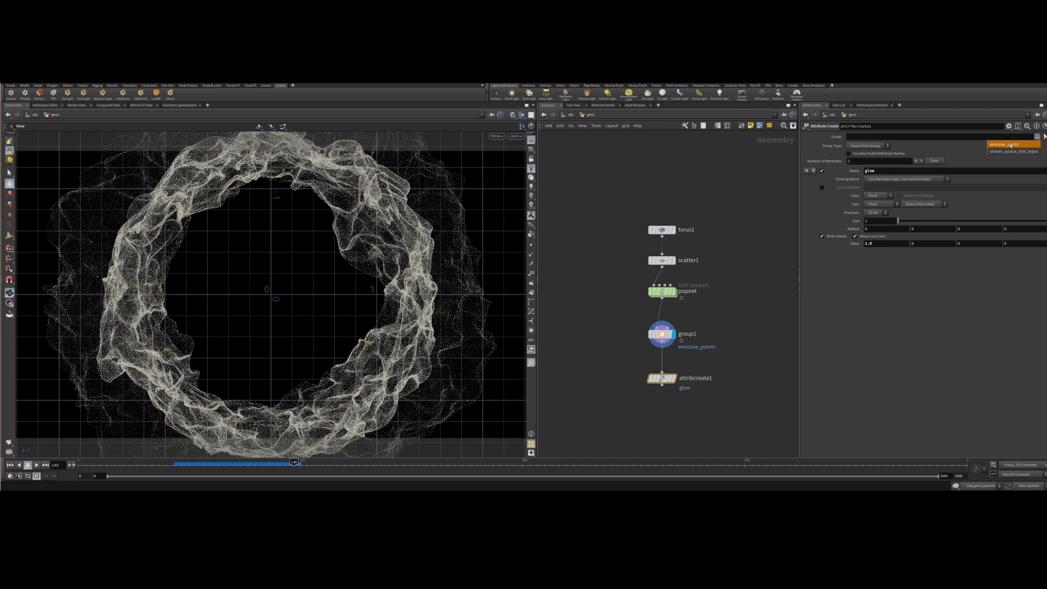
click(1009, 145)
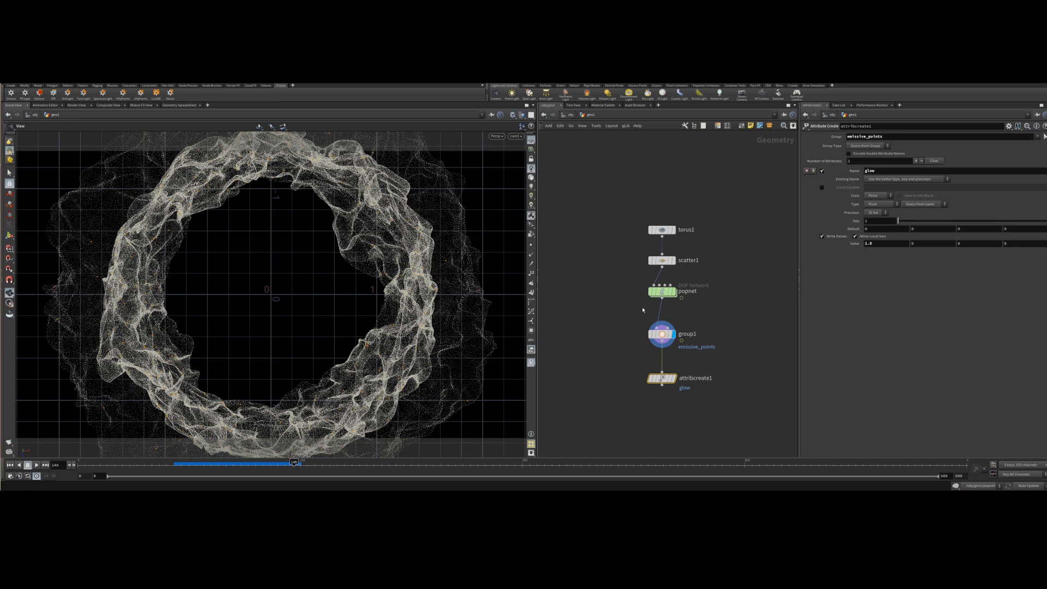
Rearrange the group1 and attribcreate1 nodes in the network.
mouse_move(662, 334)
drag(662, 334, 663, 326)
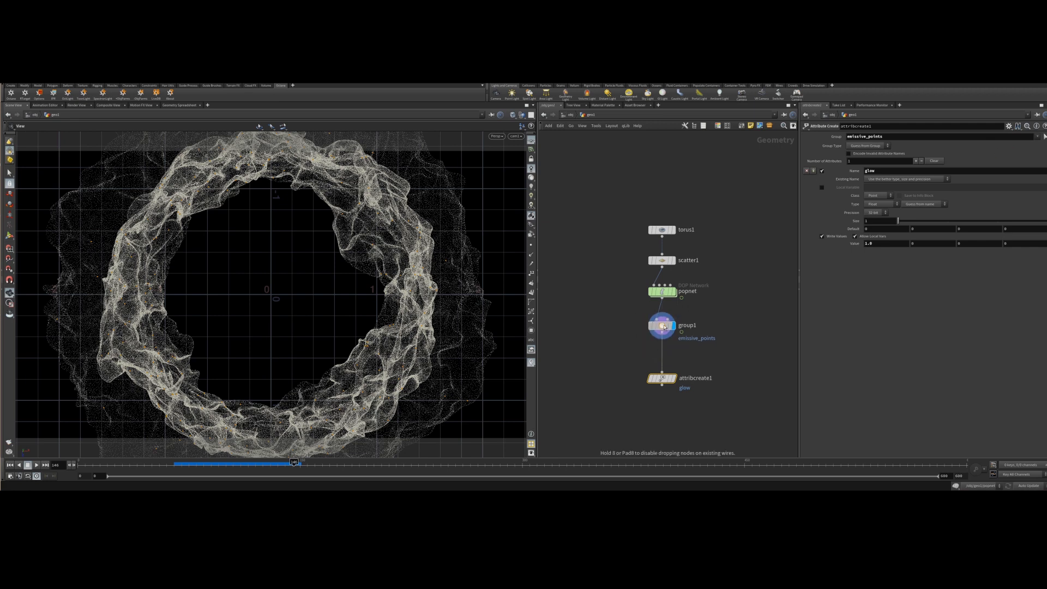
drag(668, 377, 669, 359)
middle_drag(669, 411, 648, 357)
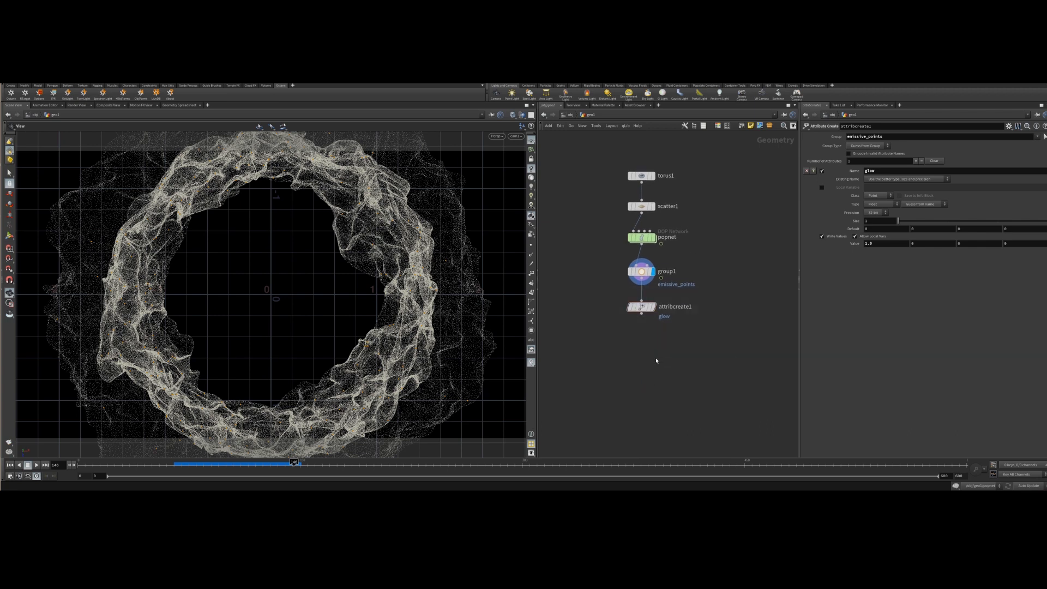
Browse into the shader network and back into the geometry network to check attribcreate1.
click(571, 115)
double_click(712, 240)
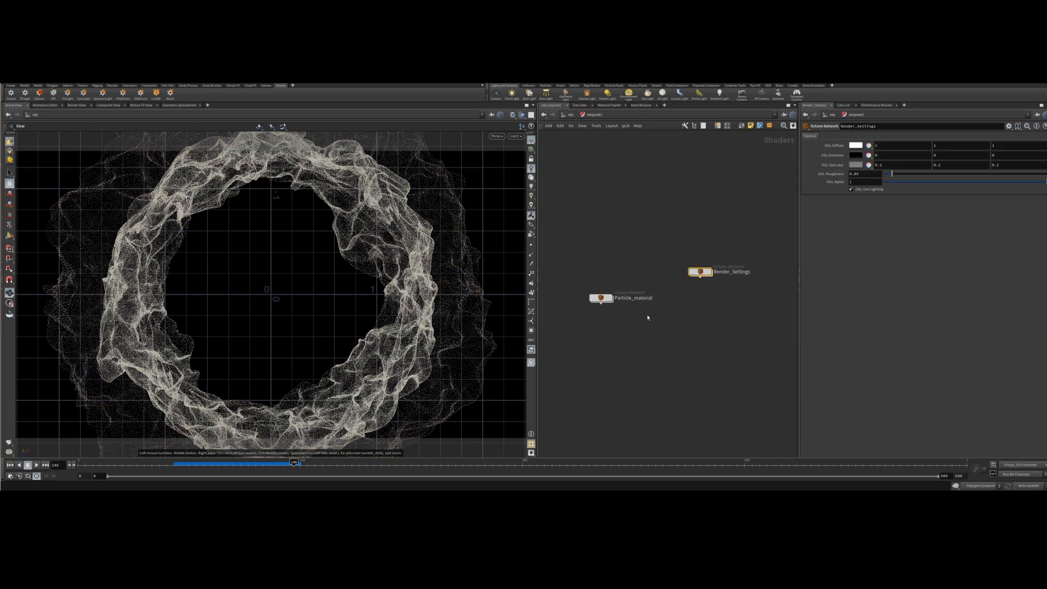
click(570, 116)
double_click(580, 222)
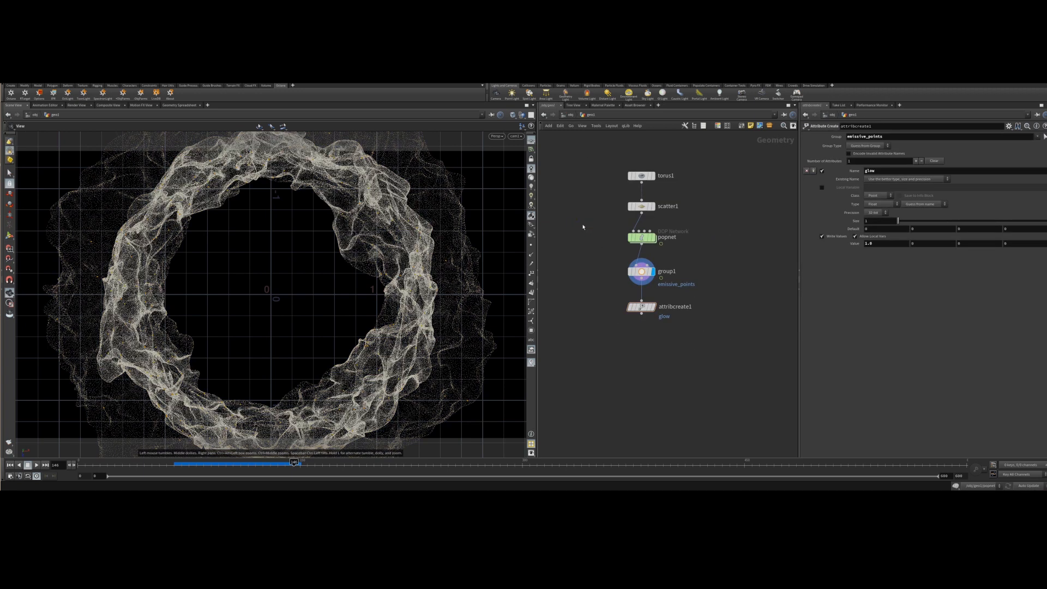
mouse_move(645, 308)
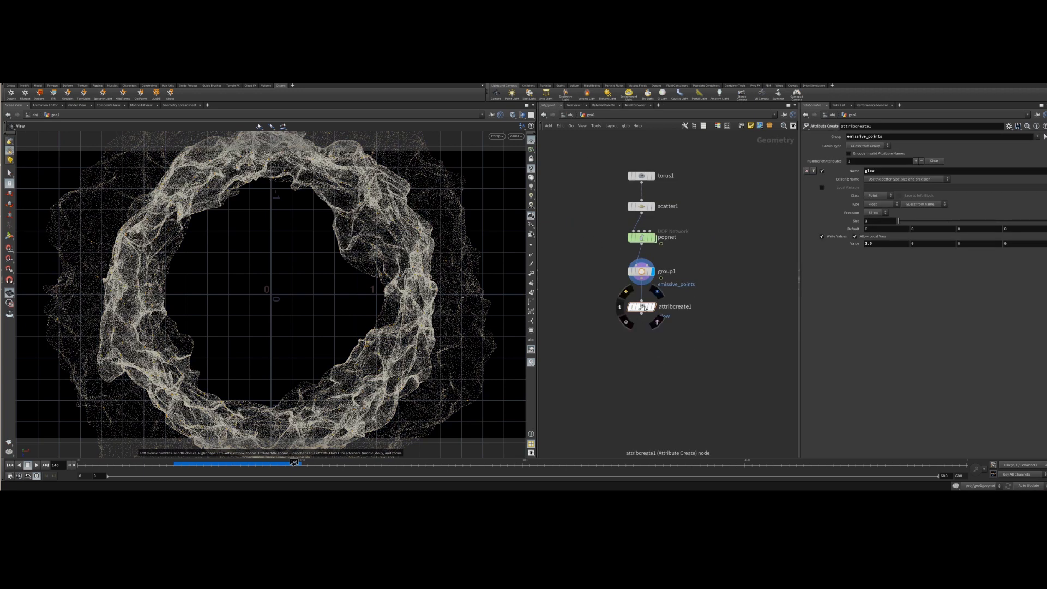
middle_click(643, 308)
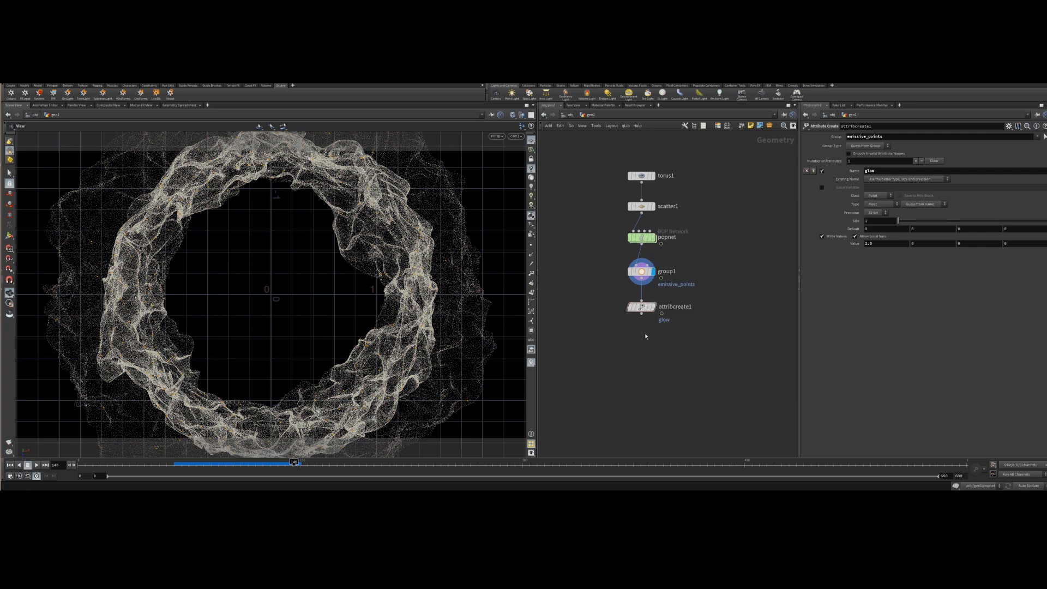
Add a null node below attribcreate1 and name it OUT.
key(Tab)
text(nu)
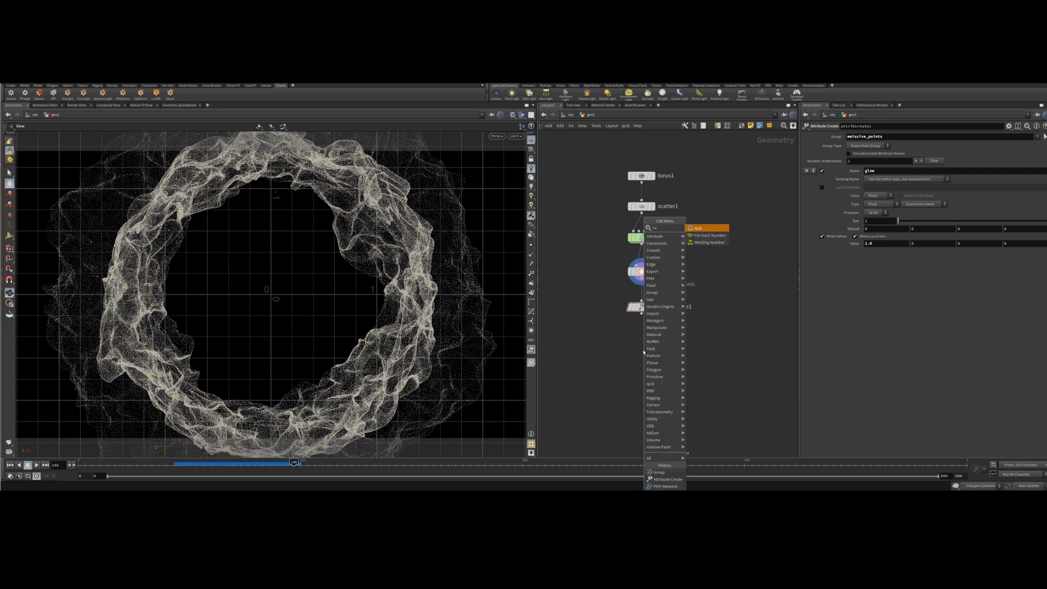
key(Return)
click(642, 350)
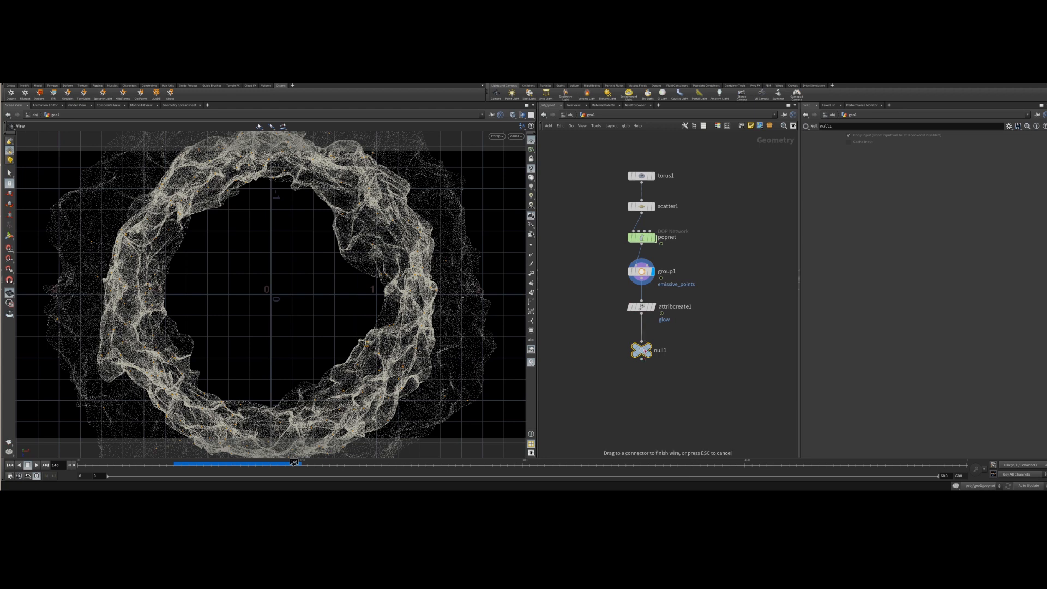
double_click(661, 350)
text(OUT)
key(Return)
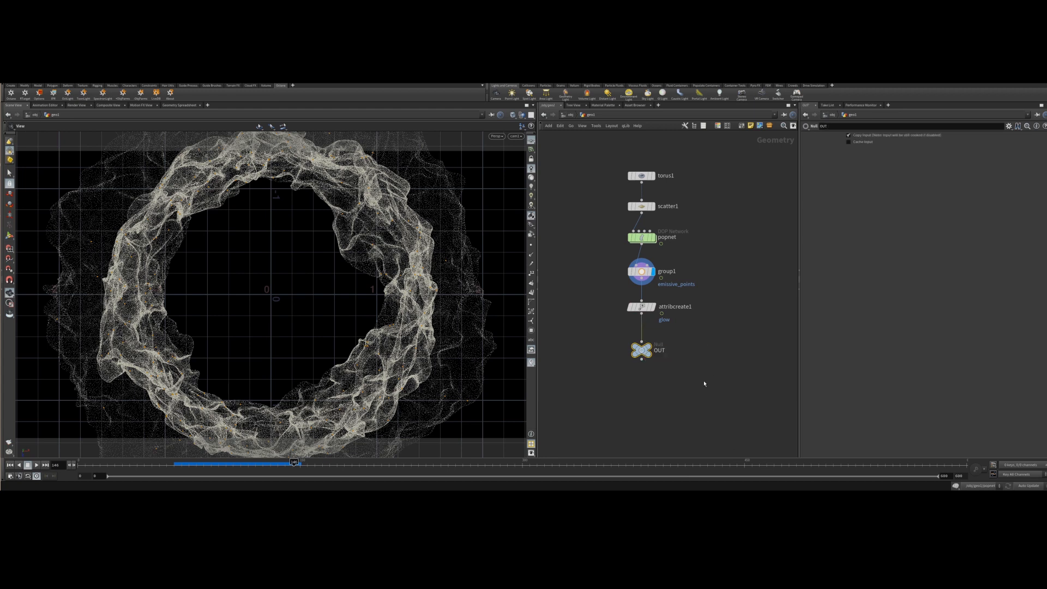
Inspect the glow attribute values on the OUT node in the geometry spreadsheet, then clear the attribute filter.
middle_click(645, 352)
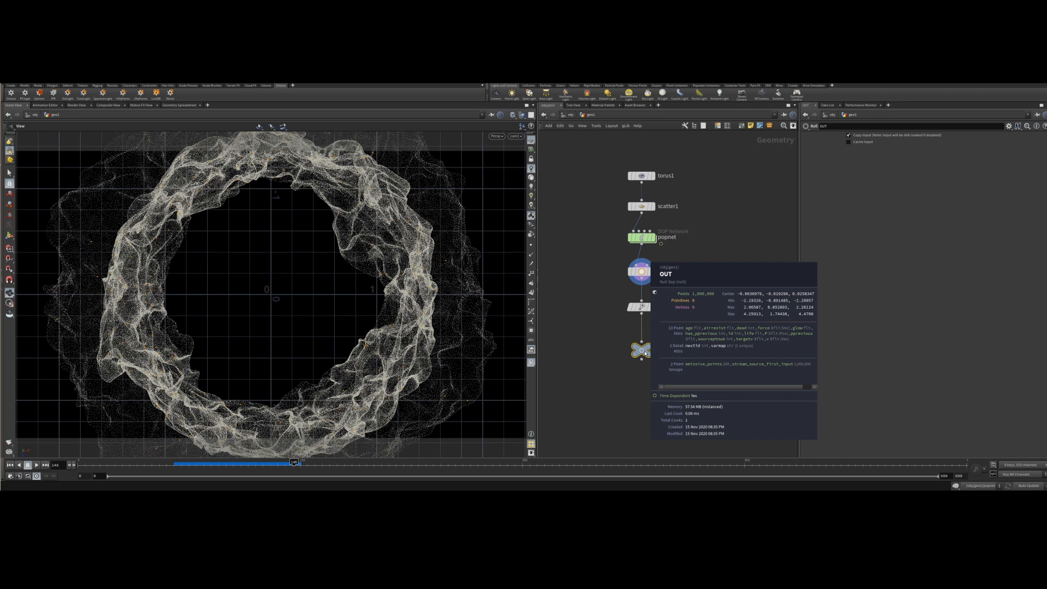
click(189, 106)
text(glow)
key(Return)
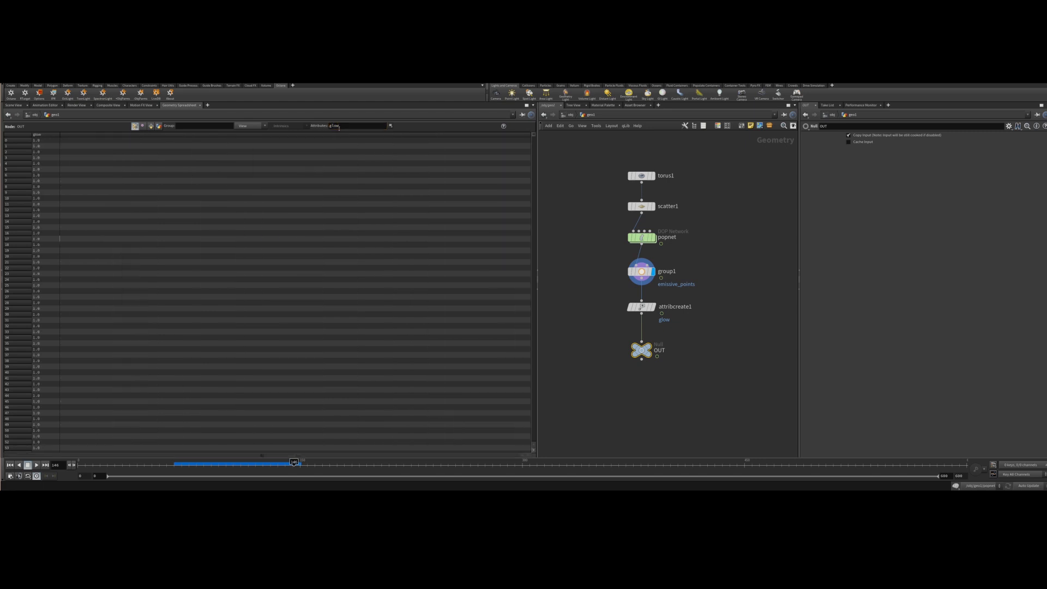
mouse_move(534, 136)
mouse_down()
mouse_move(533, 234)
mouse_move(538, 138)
mouse_up()
scroll(289, 183, up, 9)
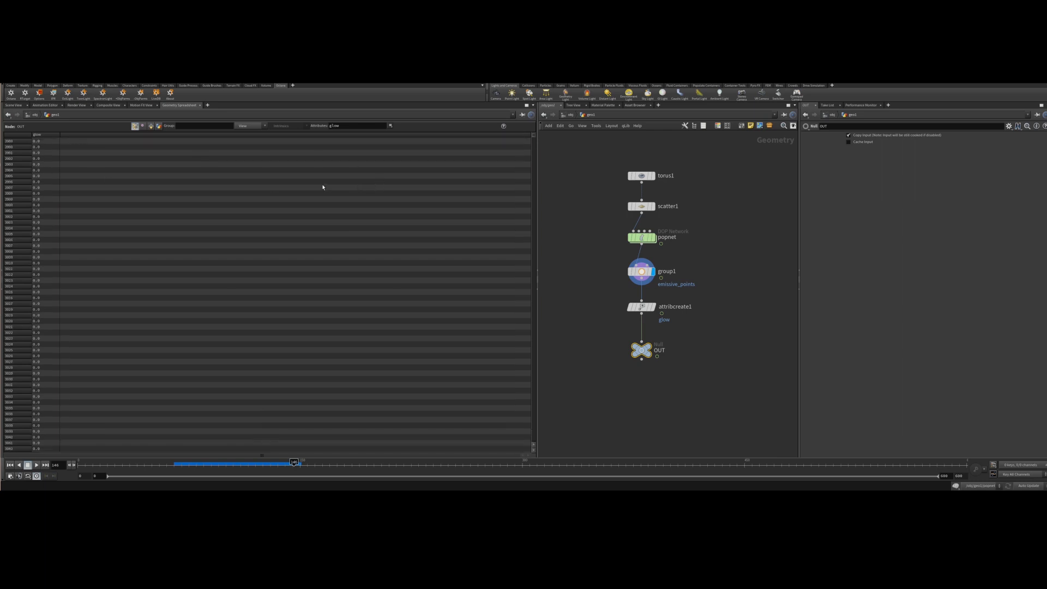
drag(537, 140, 534, 132)
scroll(60, 332, down, 5)
scroll(60, 337, down, 20)
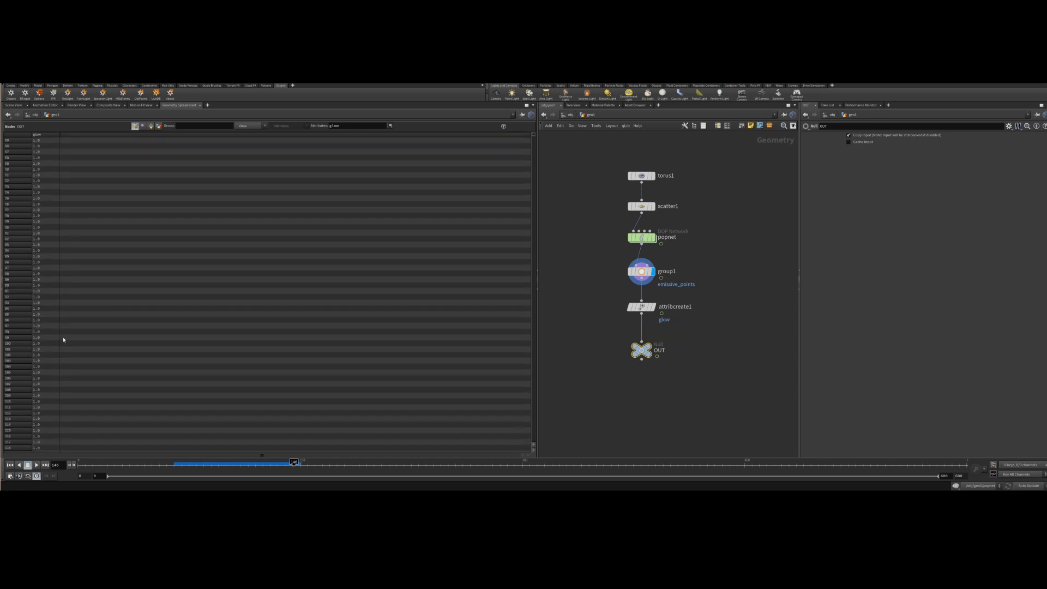
scroll(58, 358, down, 18)
scroll(40, 406, down, 5)
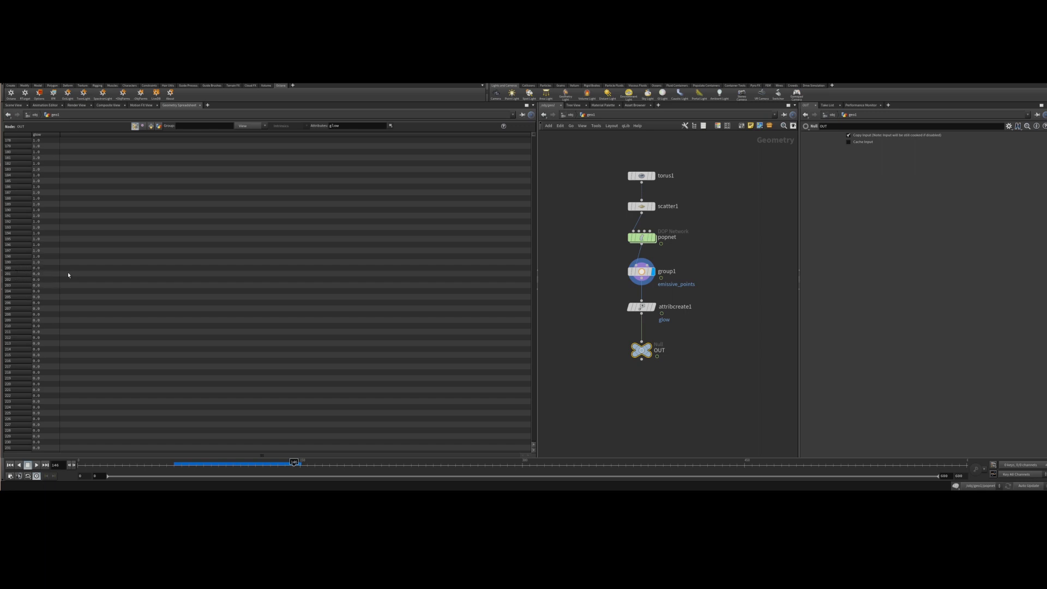
drag(373, 125, 327, 128)
key(BackSpace)
key(Return)
Enable packing color and alpha attributes in geo1's Octane particle settings.
click(569, 115)
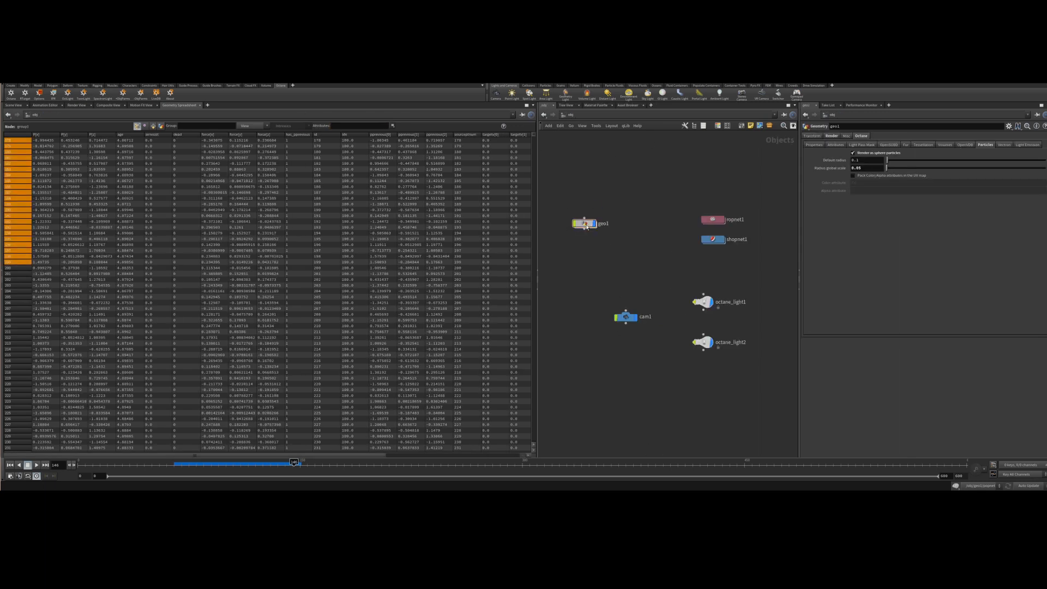
double_click(584, 223)
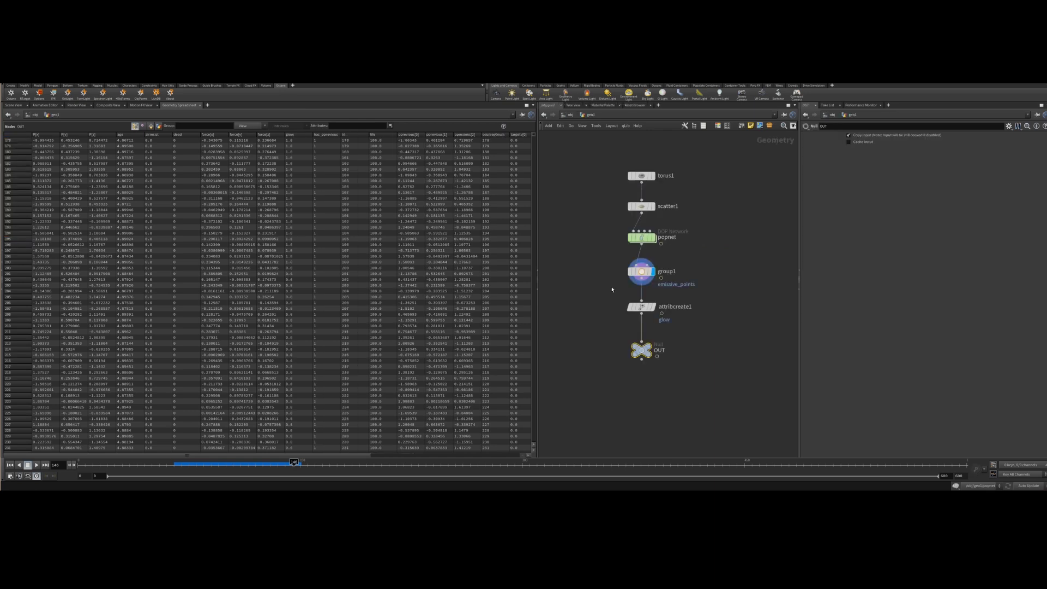
click(571, 115)
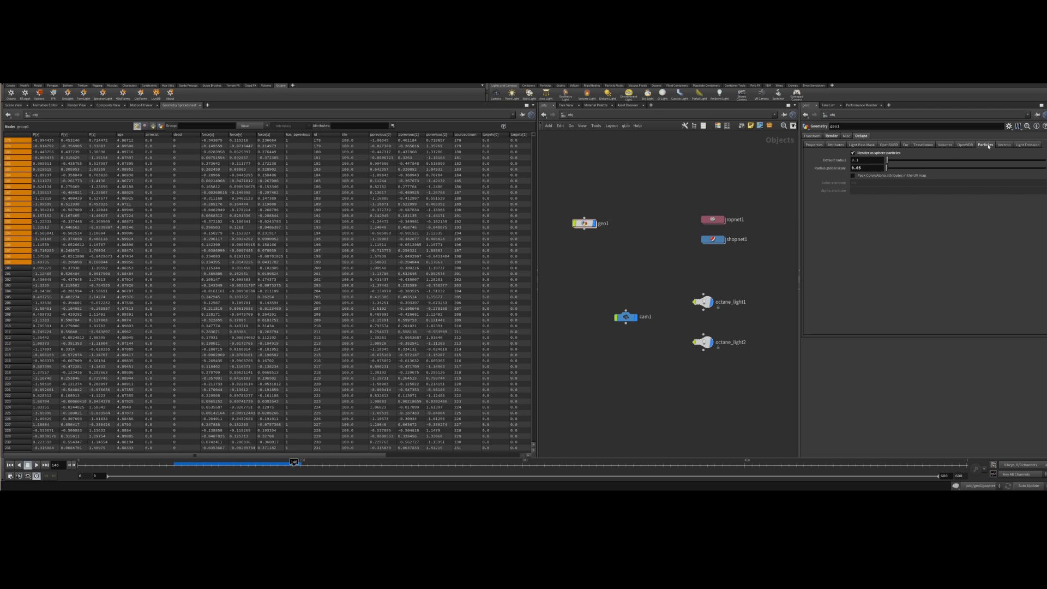
click(852, 176)
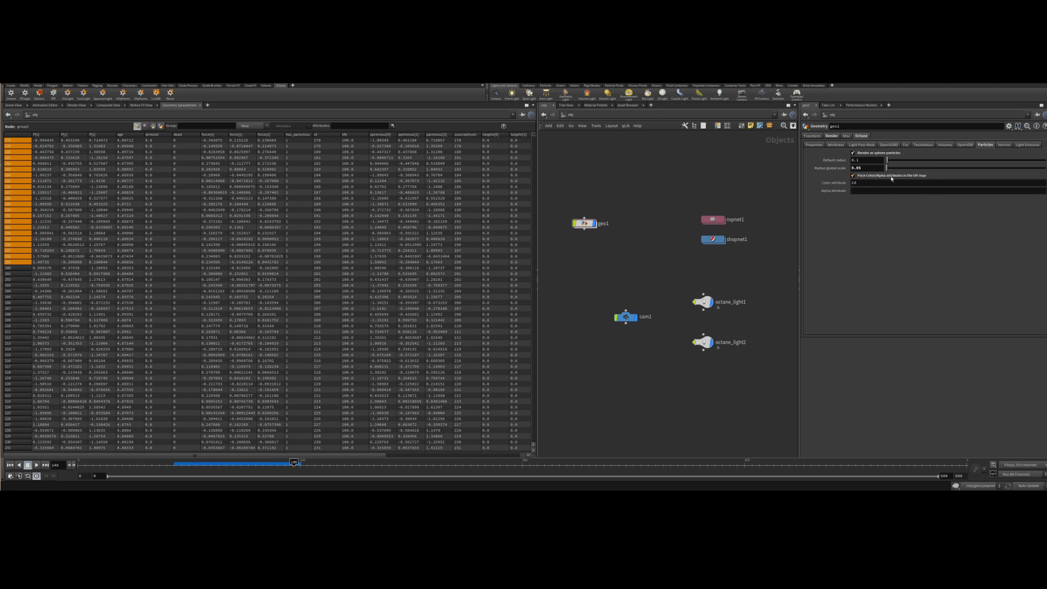
Clear the particle color attribute and set the alpha attribute to glow.
click(877, 191)
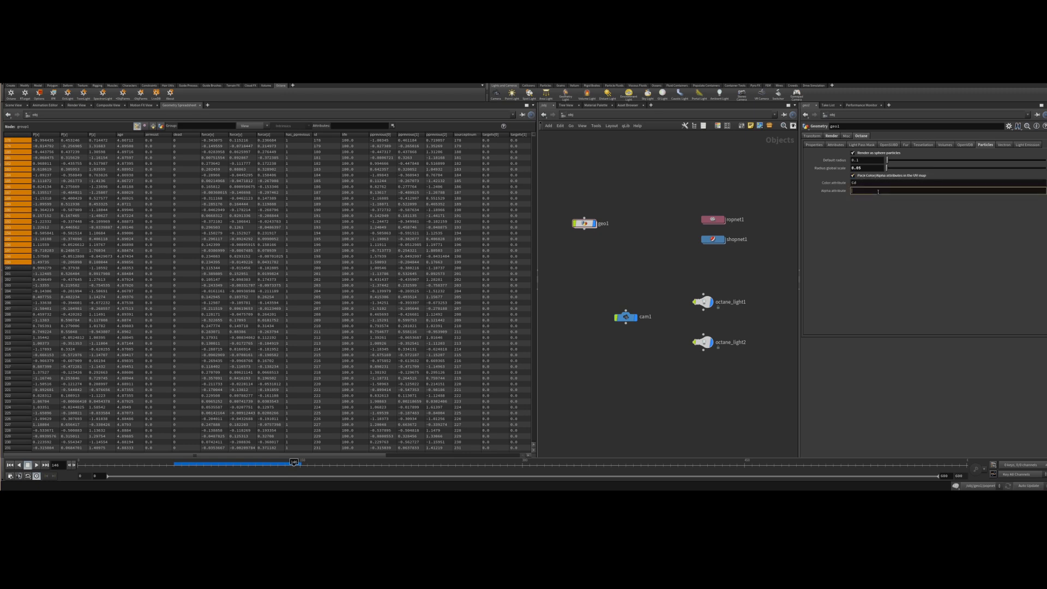
click(868, 184)
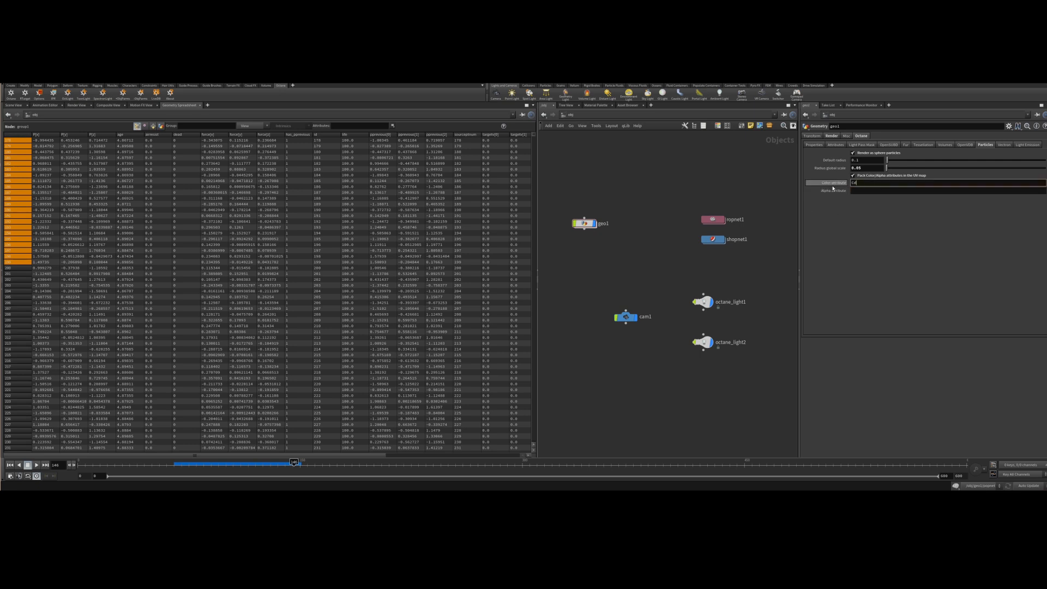
key(BackSpace)
key(BackSpace)
click(860, 191)
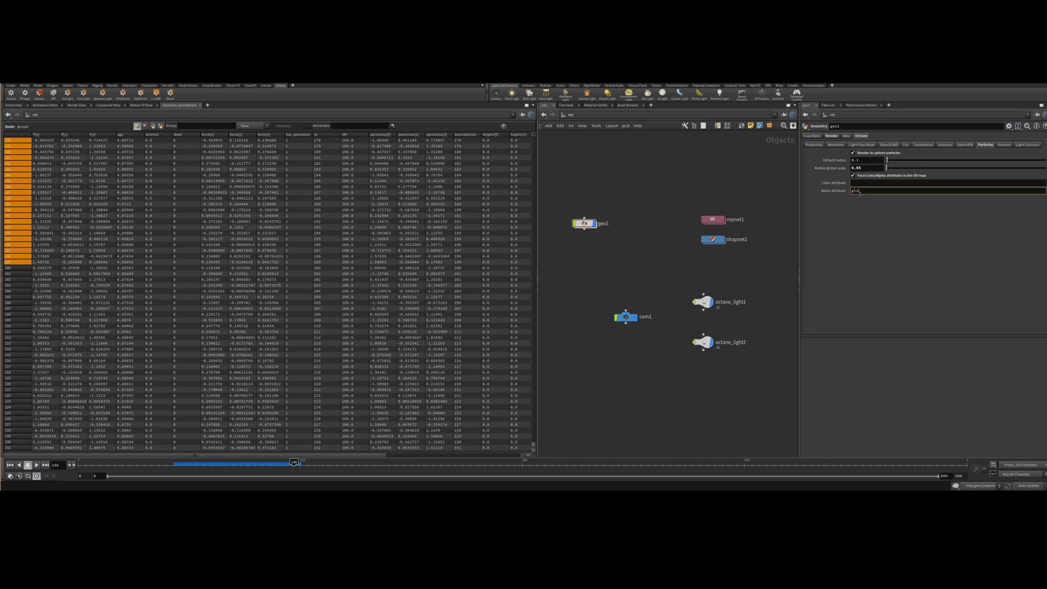
key(Return)
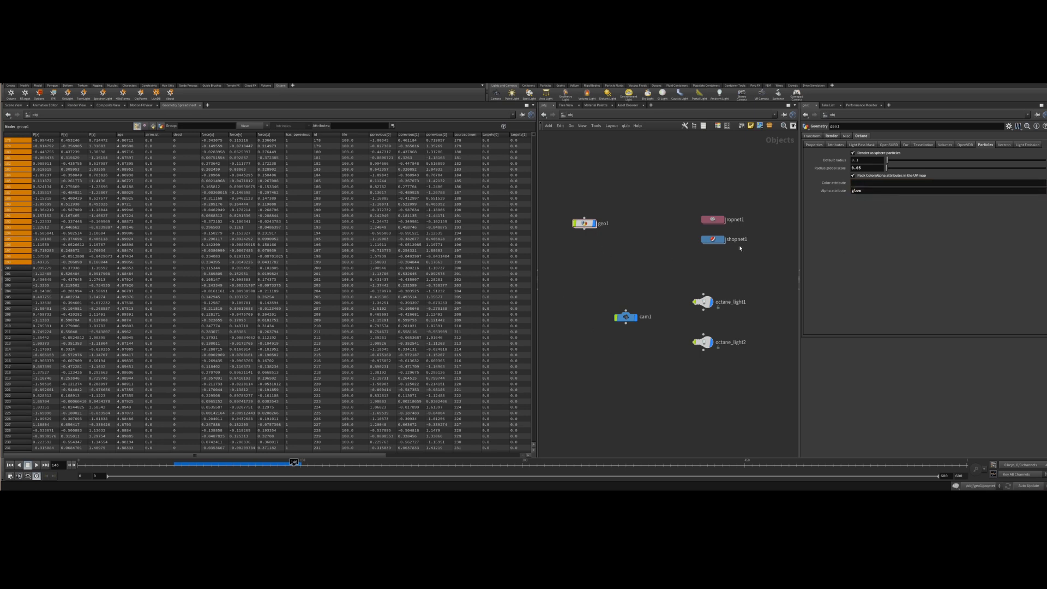
Open the Particle_material network inside shopnet1 in the scene view.
click(14, 105)
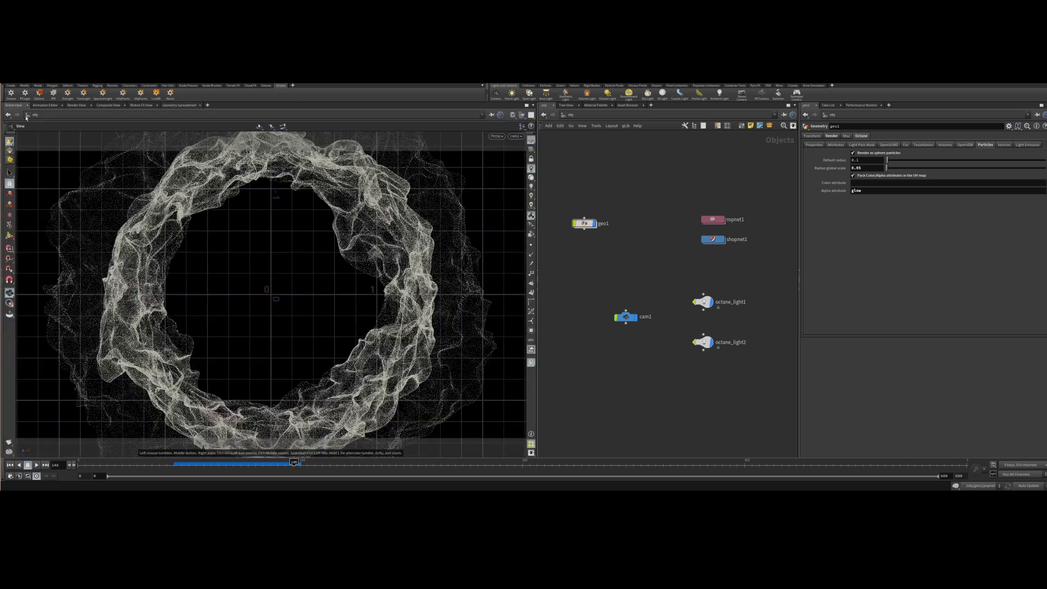
double_click(713, 239)
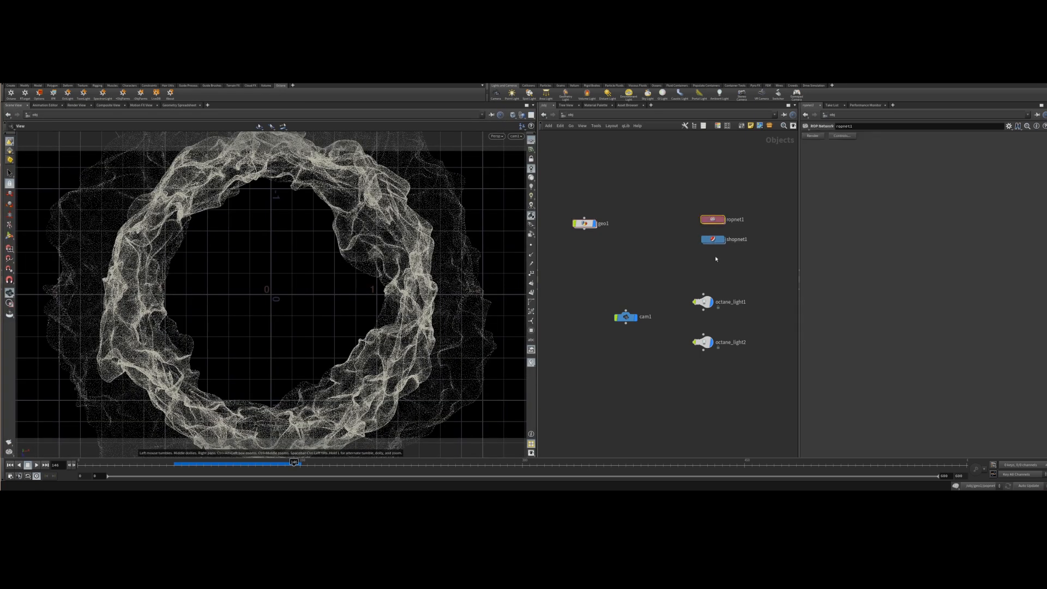
double_click(600, 298)
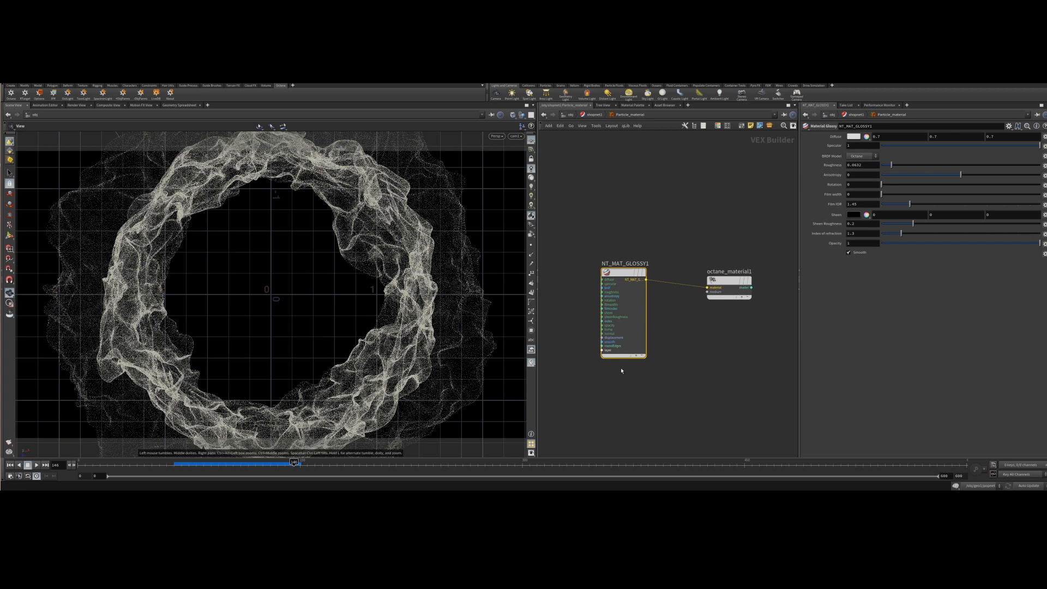
middle_drag(683, 375, 767, 344)
scroll(627, 364, down, 3)
middle_drag(610, 344, 631, 351)
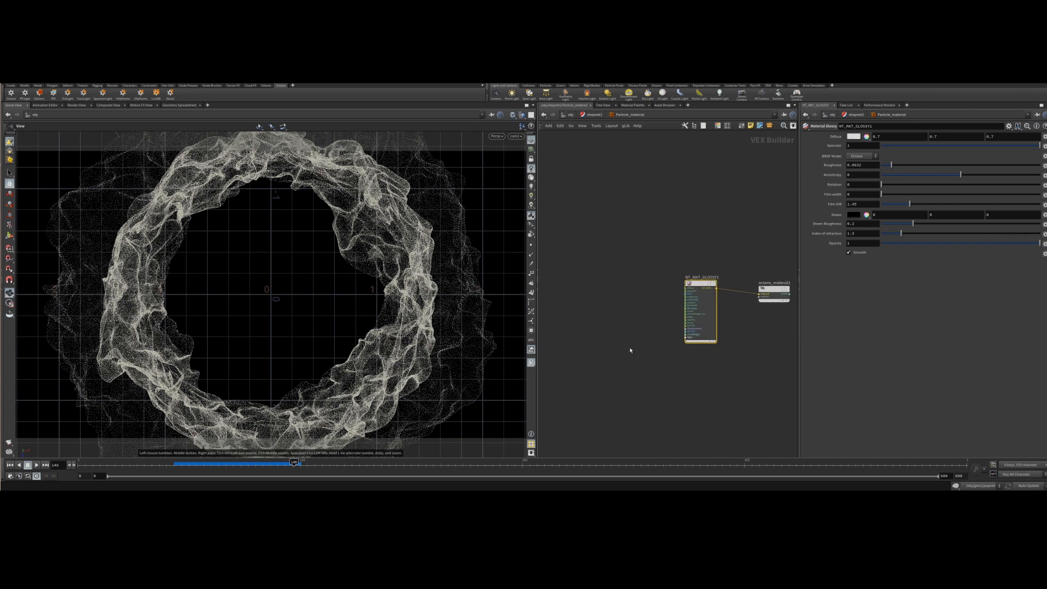
Set the glossy material's diffuse color to a 0.2 grey and raise its roughness slightly.
drag(699, 281, 569, 201)
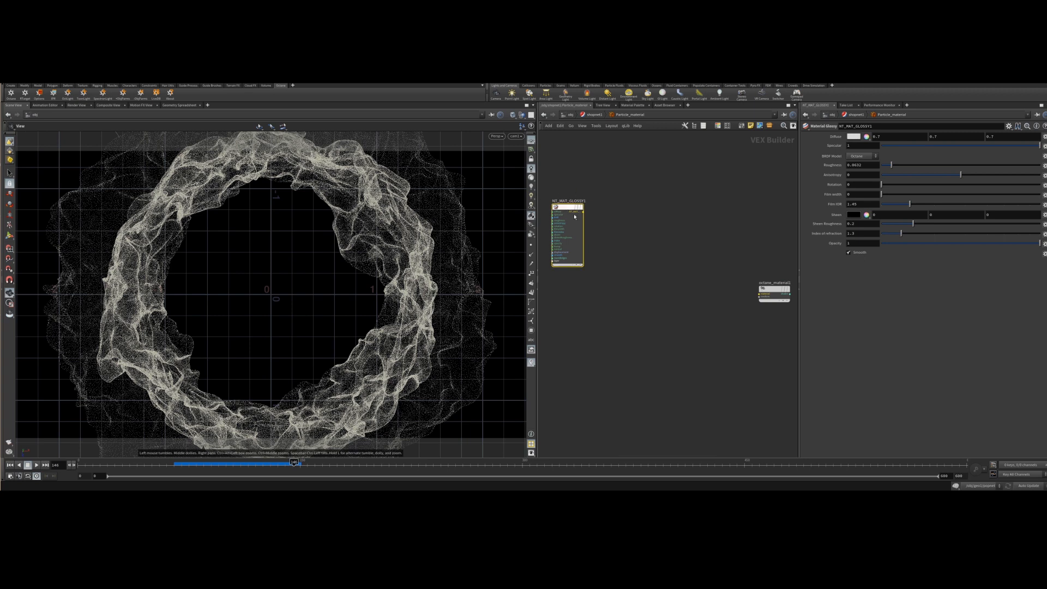
click(854, 138)
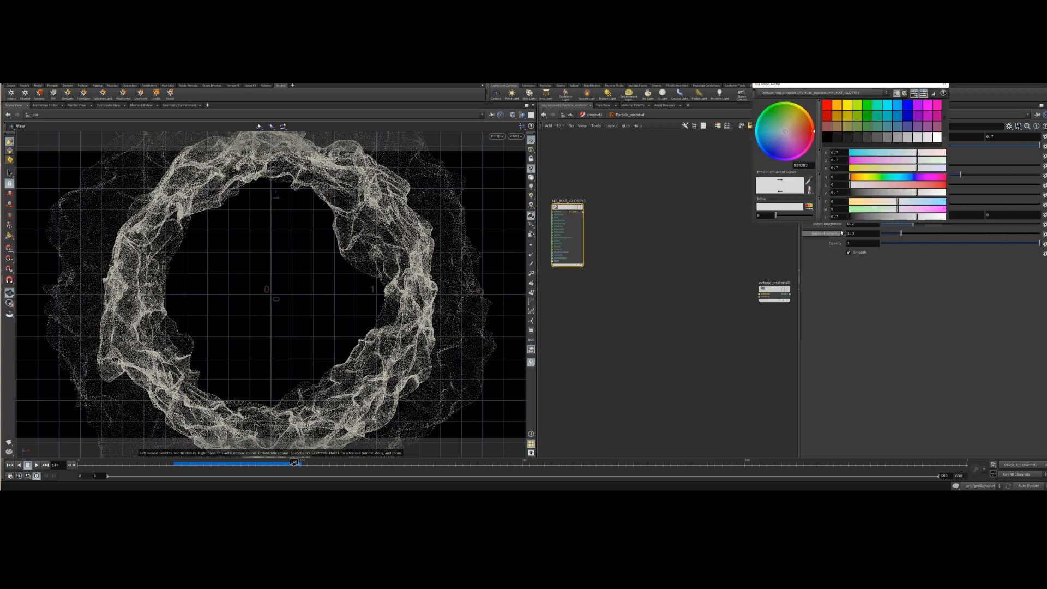
click(872, 141)
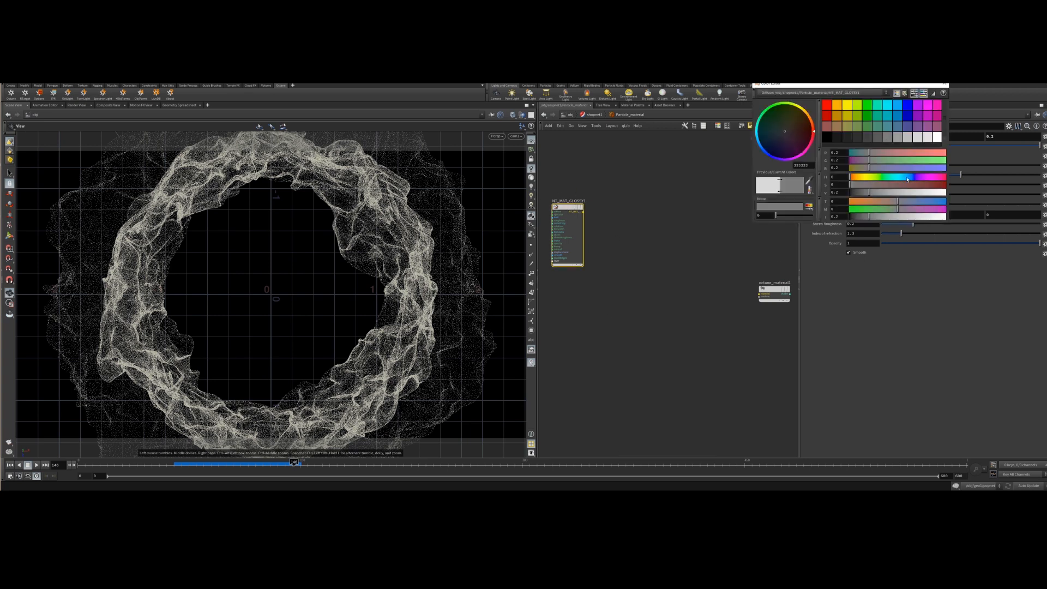
click(944, 86)
middle_drag(583, 322, 628, 265)
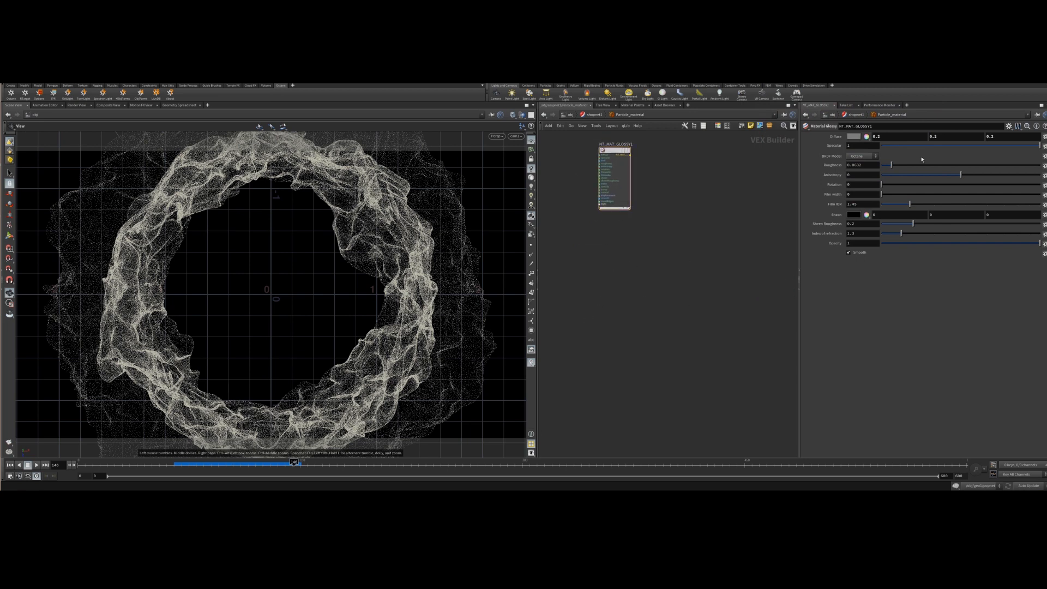
click(897, 166)
Add a Material Diffuse node beneath the glossy material in the Particle_material network.
key(Tab)
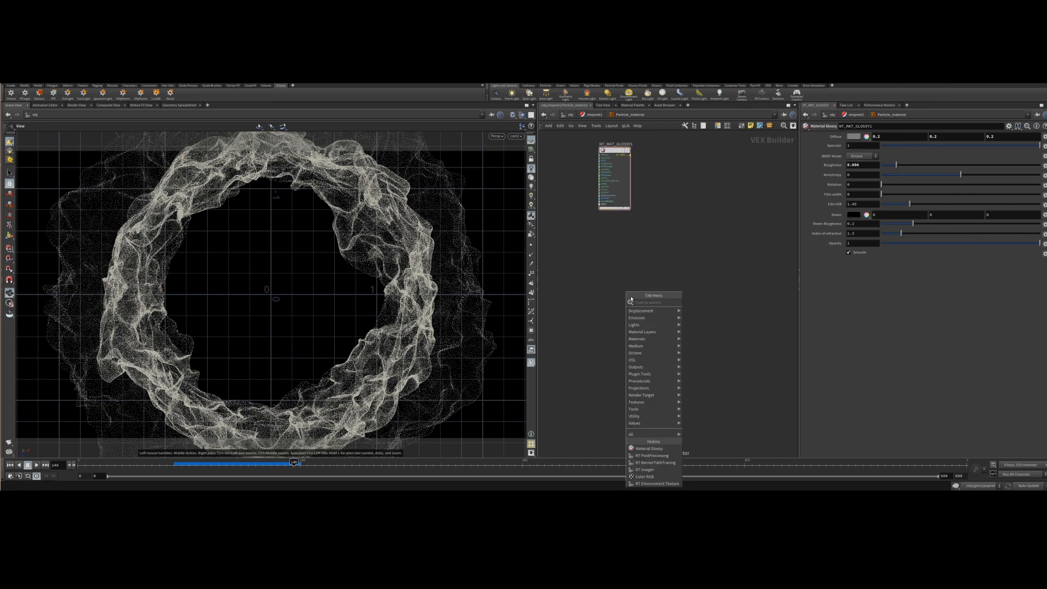
text(diff)
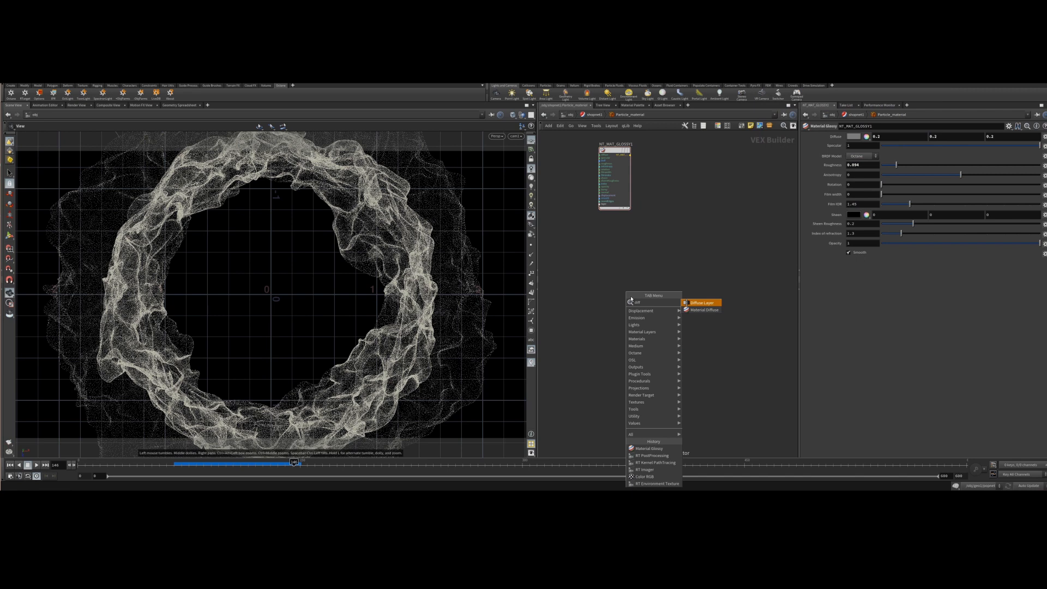
key(Down)
key(Return)
click(611, 271)
drag(610, 269, 617, 268)
click(582, 323)
middle_drag(589, 343, 634, 347)
Add an Emission Blackbody node and connect it to the diffuse material's emission input.
key(Tab)
mouse_move(586, 336)
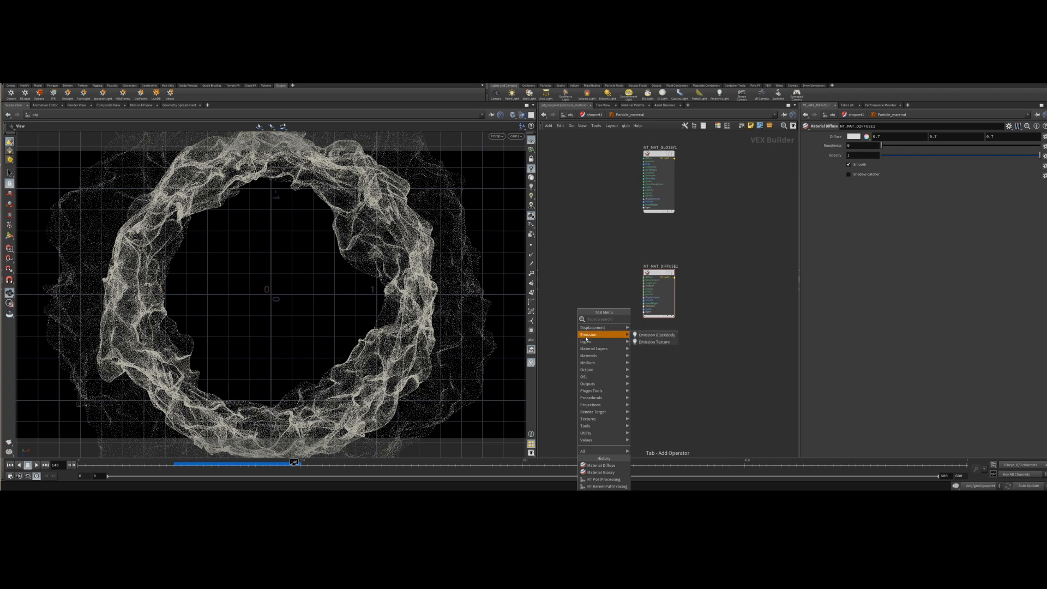
text(emi)
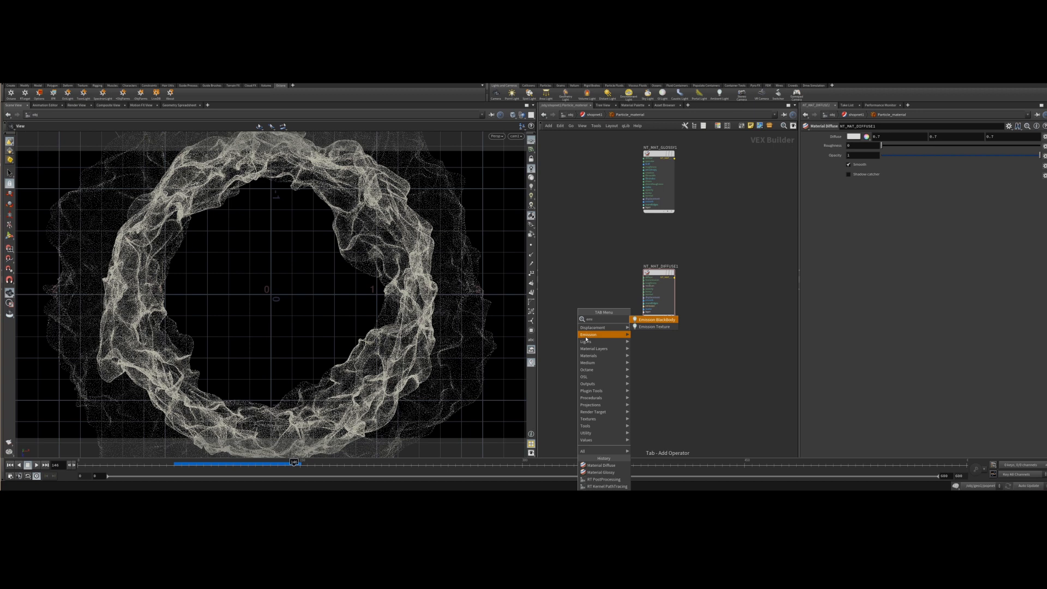
key(Return)
click(580, 287)
drag(598, 295, 646, 308)
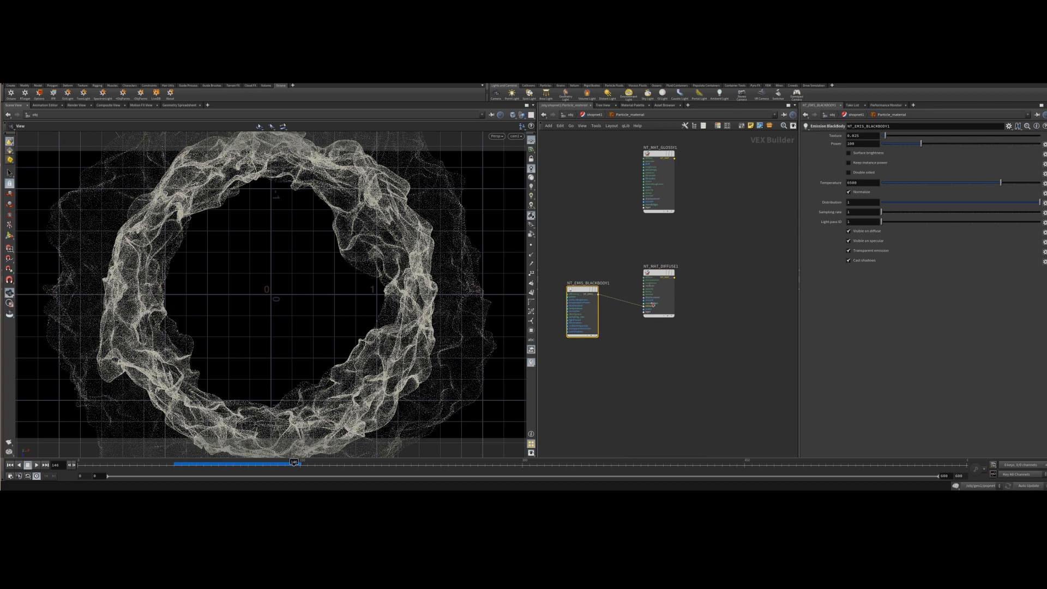
middle_drag(757, 266, 672, 310)
Add a Material Mix node and connect the glossy and diffuse materials into it.
key(Tab)
text(mi)
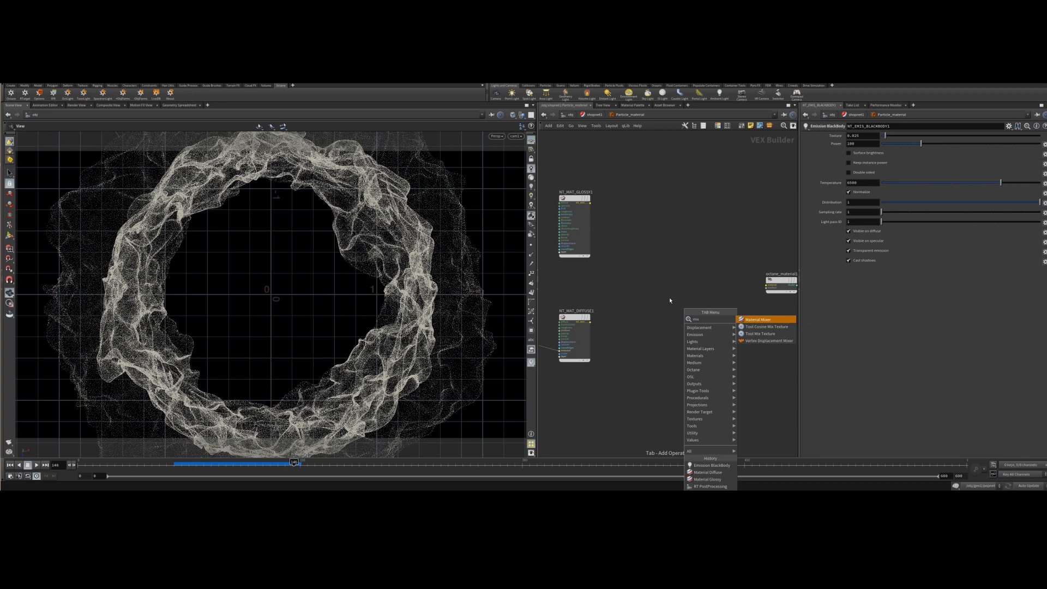
key(Return)
click(664, 294)
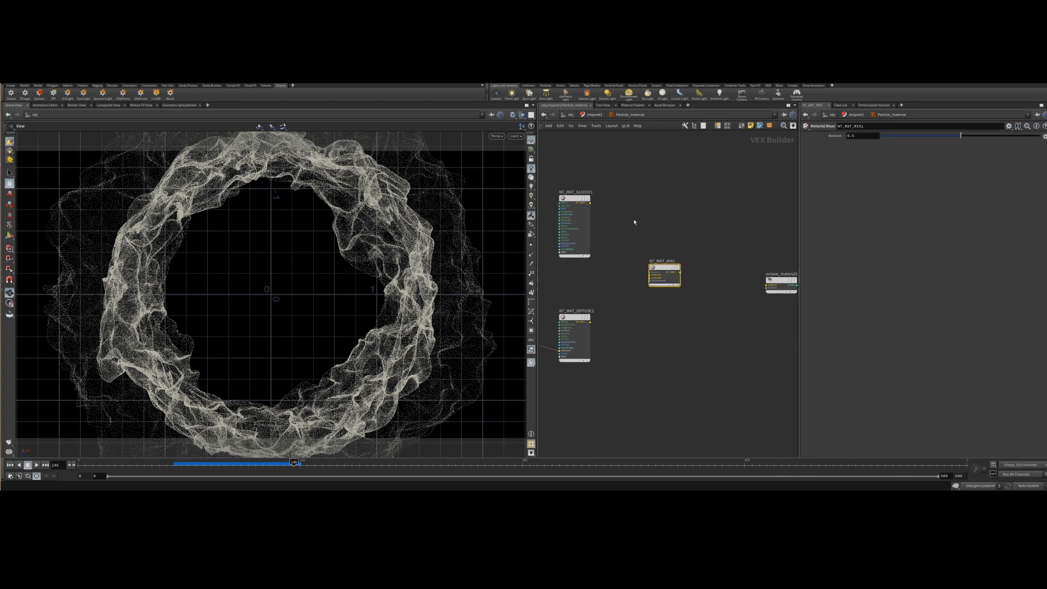
drag(590, 202, 649, 277)
drag(591, 322, 669, 264)
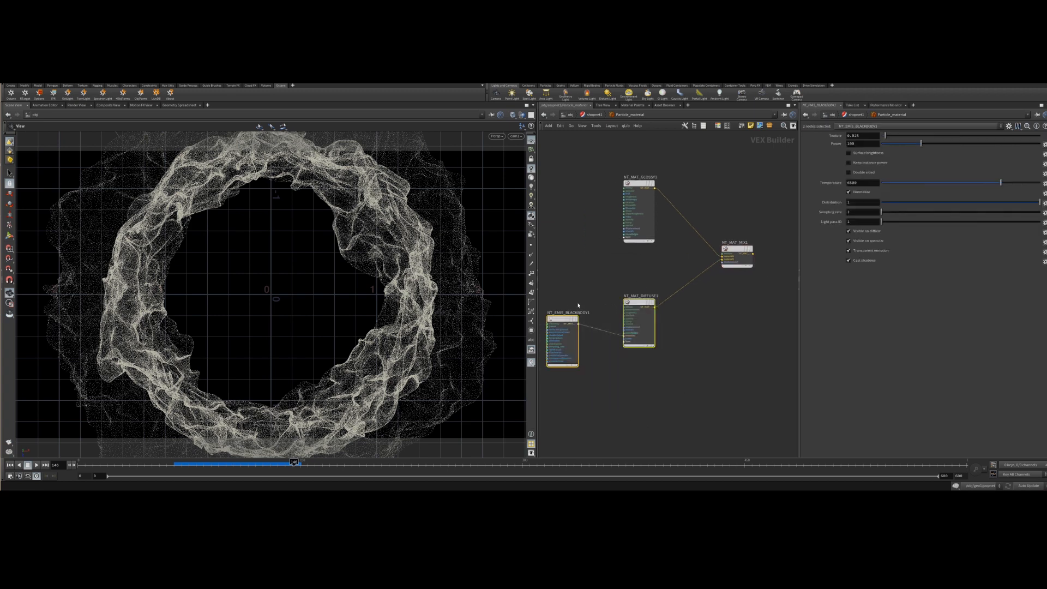
drag(631, 307, 636, 369)
drag(641, 183, 636, 144)
Add a Texture Image Greyscale node and load the recent Octane alpha map image into it.
key(Tab)
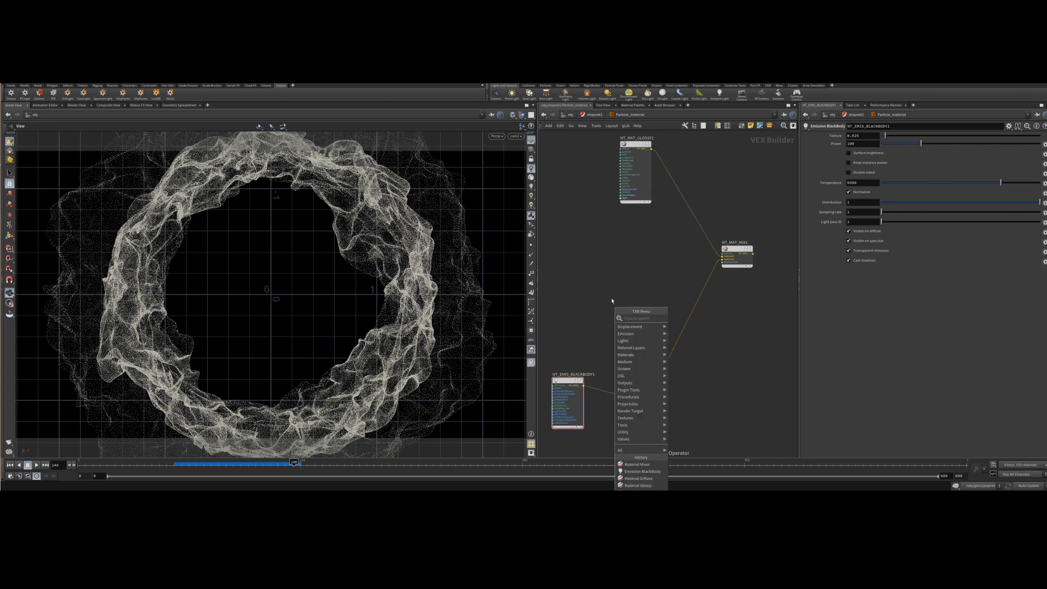
text(text)
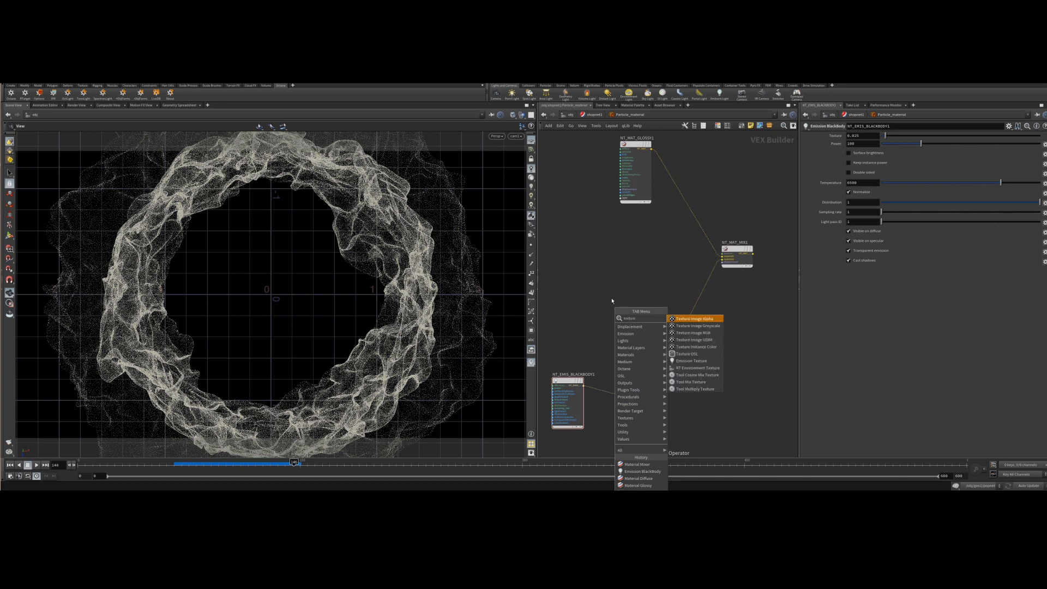
text(ure)
key(Down)
key(Return)
click(603, 266)
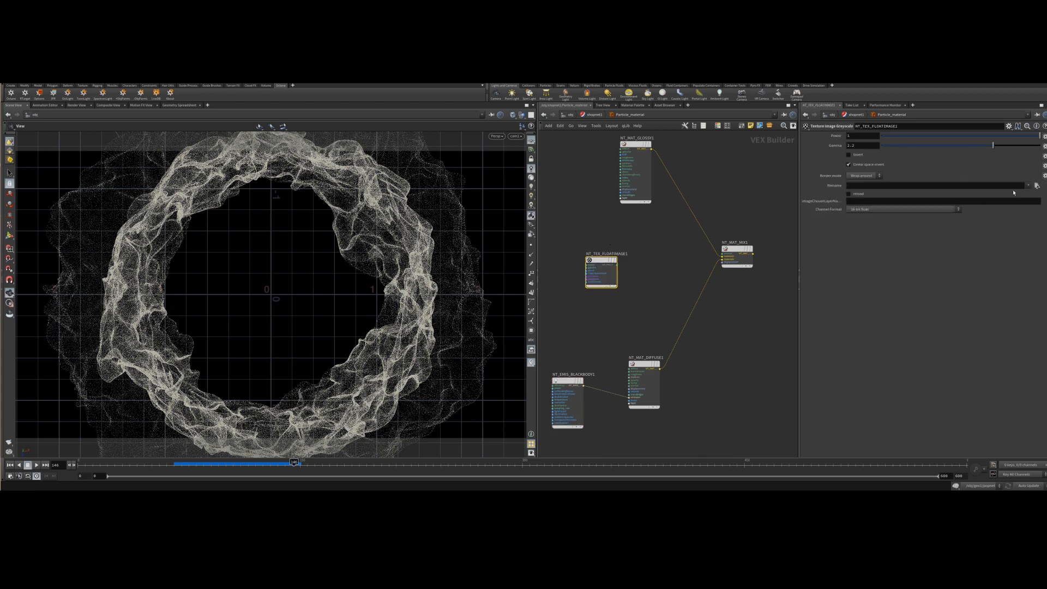
click(978, 187)
click(1028, 186)
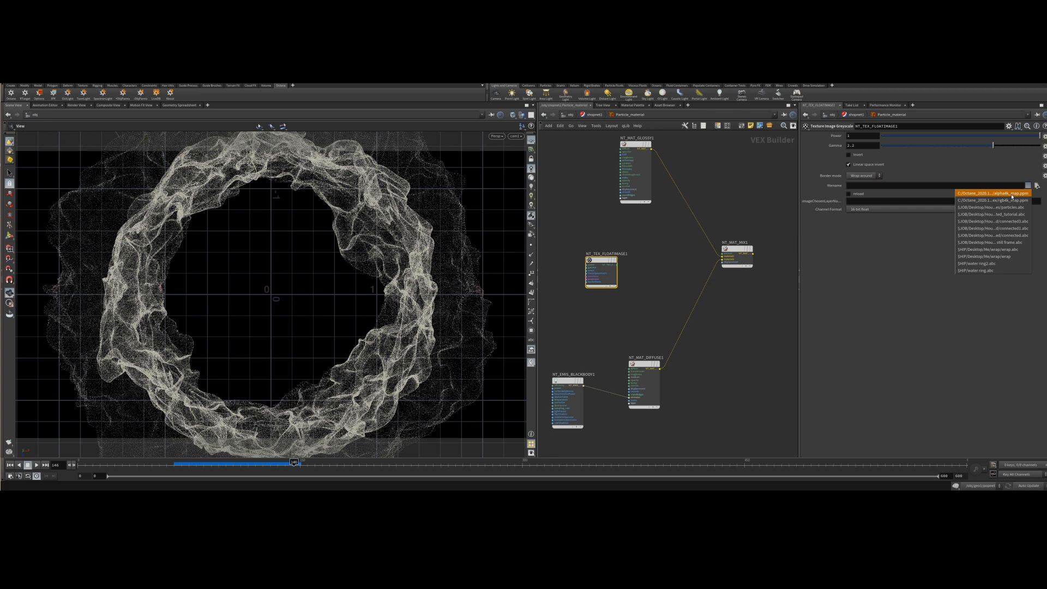
click(1009, 194)
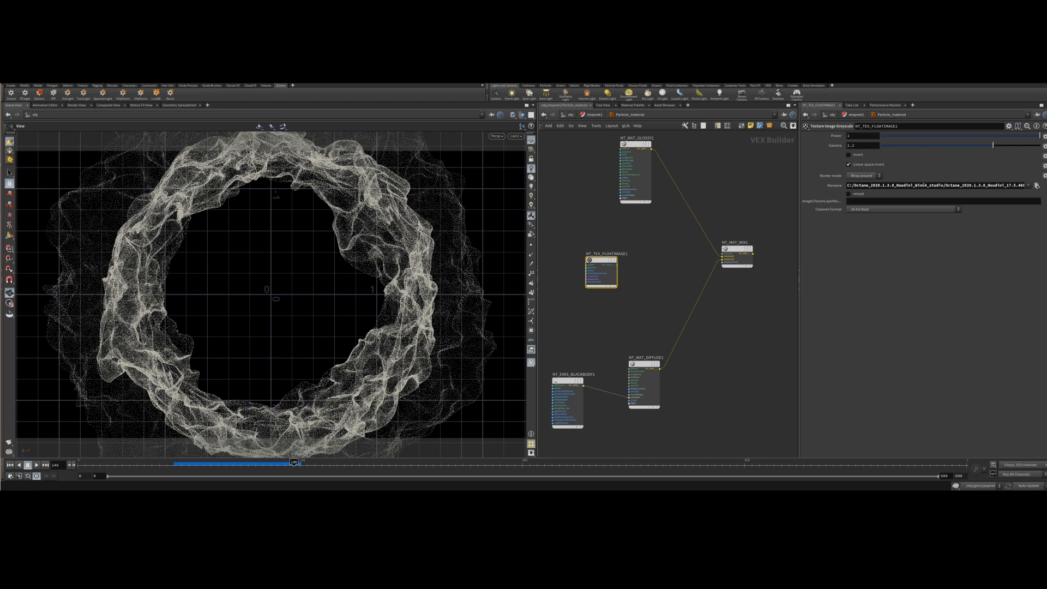
Delete the greyscale texture node.
drag(799, 188, 698, 189)
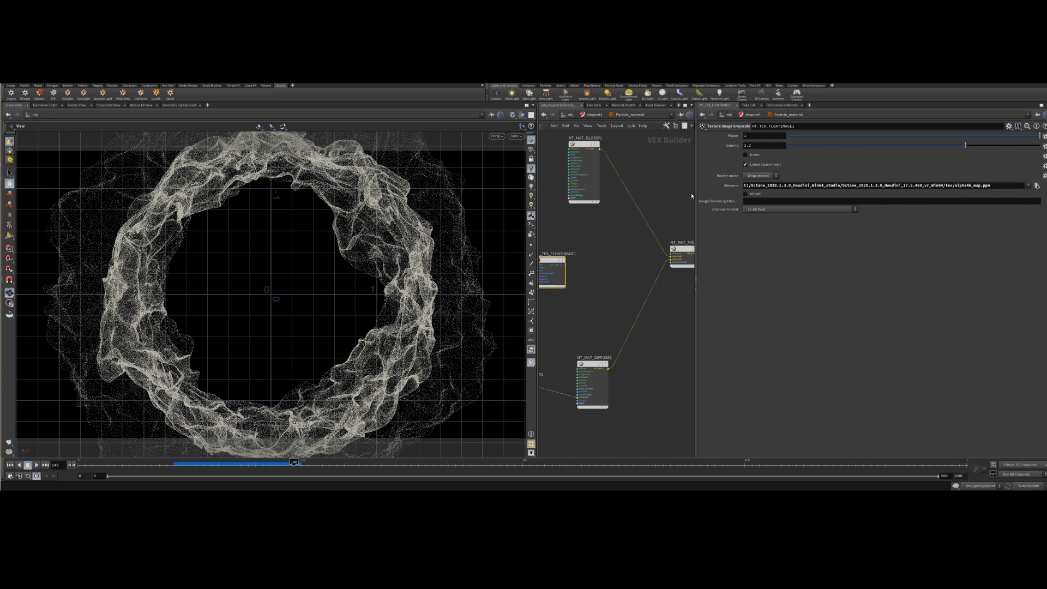
drag(696, 199, 765, 193)
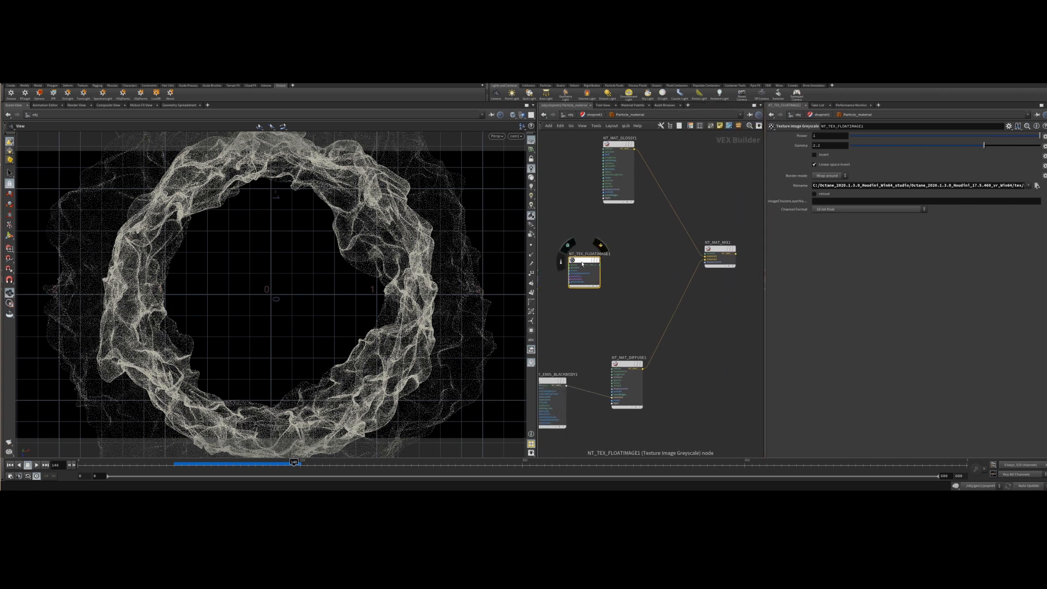
drag(588, 259, 565, 249)
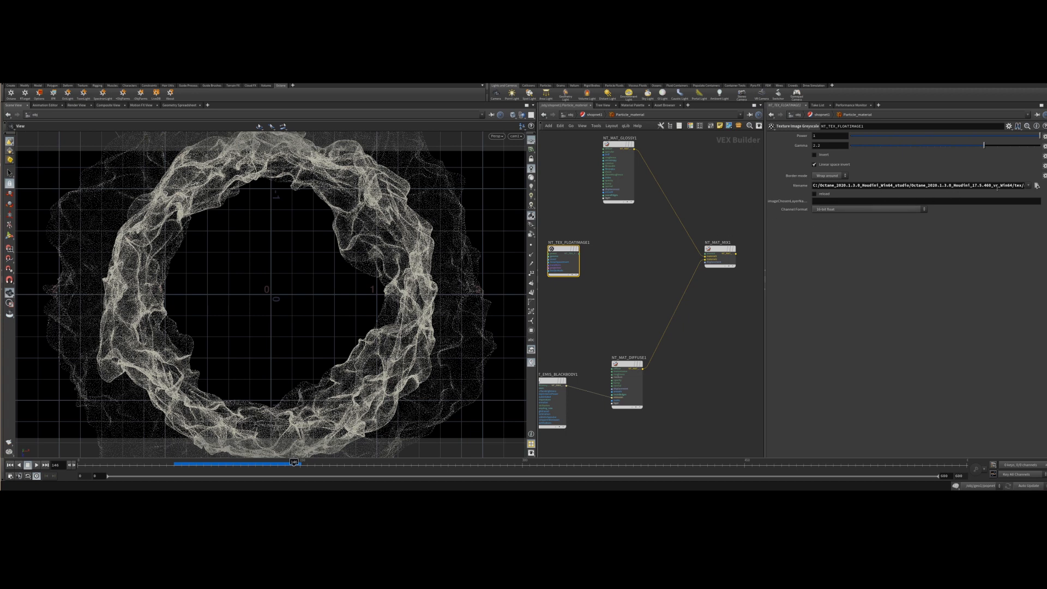
click(596, 269)
key(Tab)
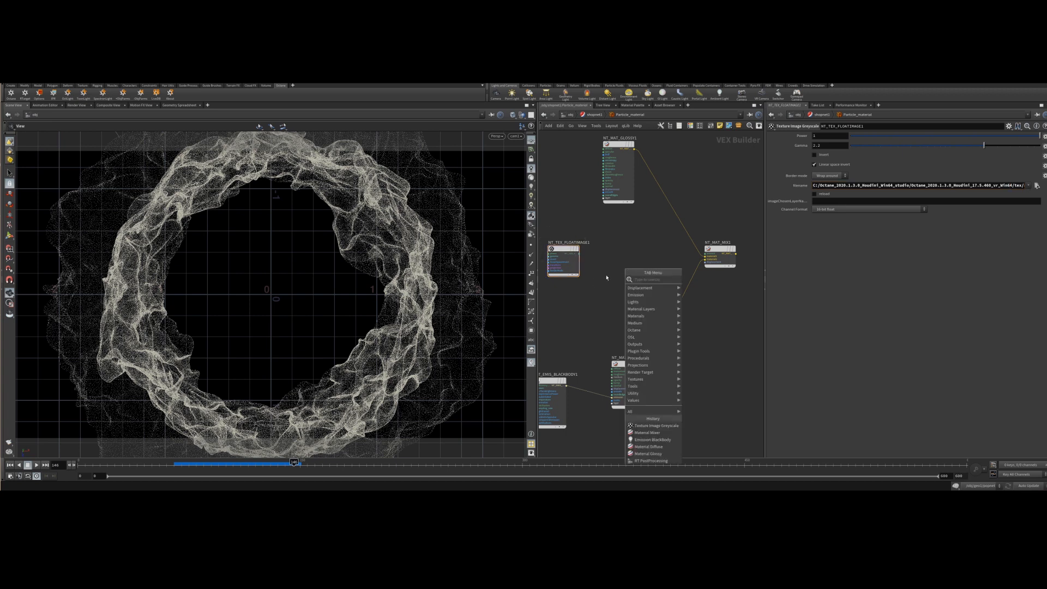
click(568, 254)
key(Delete)
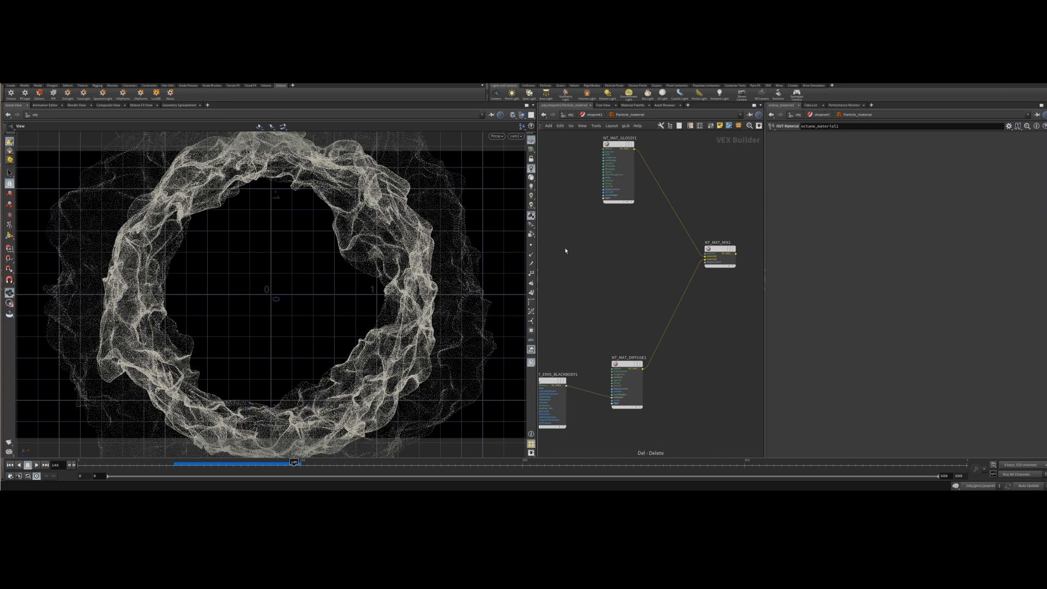
Add a new greyscale image texture node and load the Octane alpha map image file into it.
key(Tab)
text(gra)
key(BackSpace)
key(BackSpace)
key(BackSpace)
text(image)
key(Down)
key(Down)
key(Return)
click(566, 251)
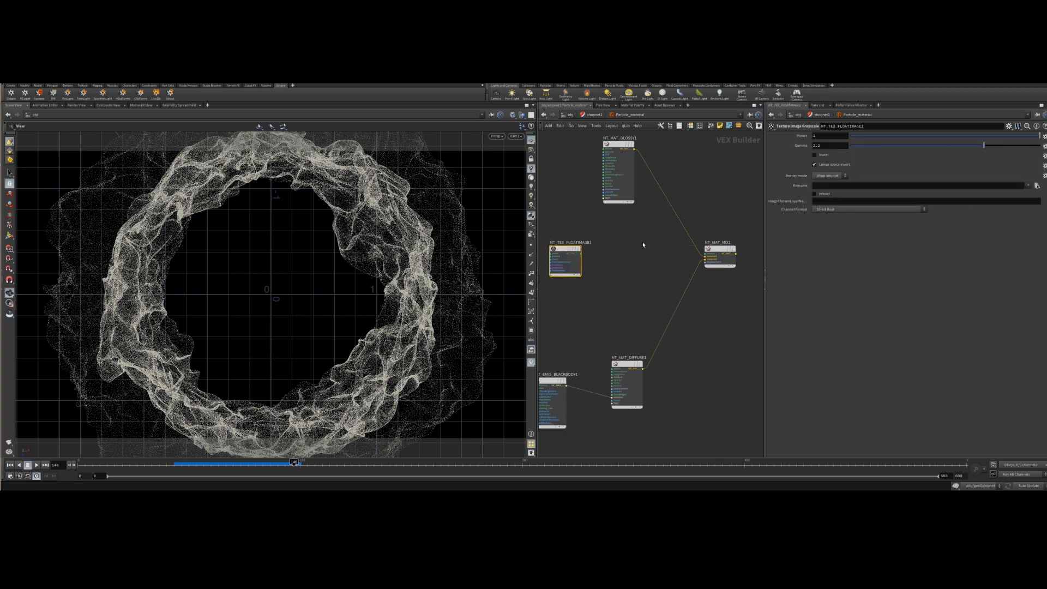
click(1027, 185)
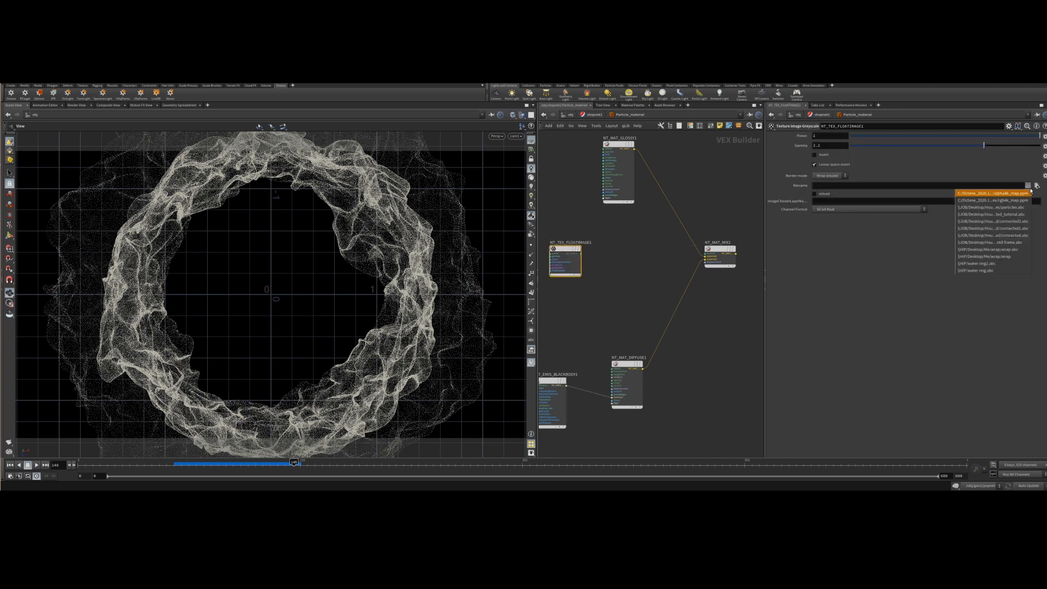
click(1004, 194)
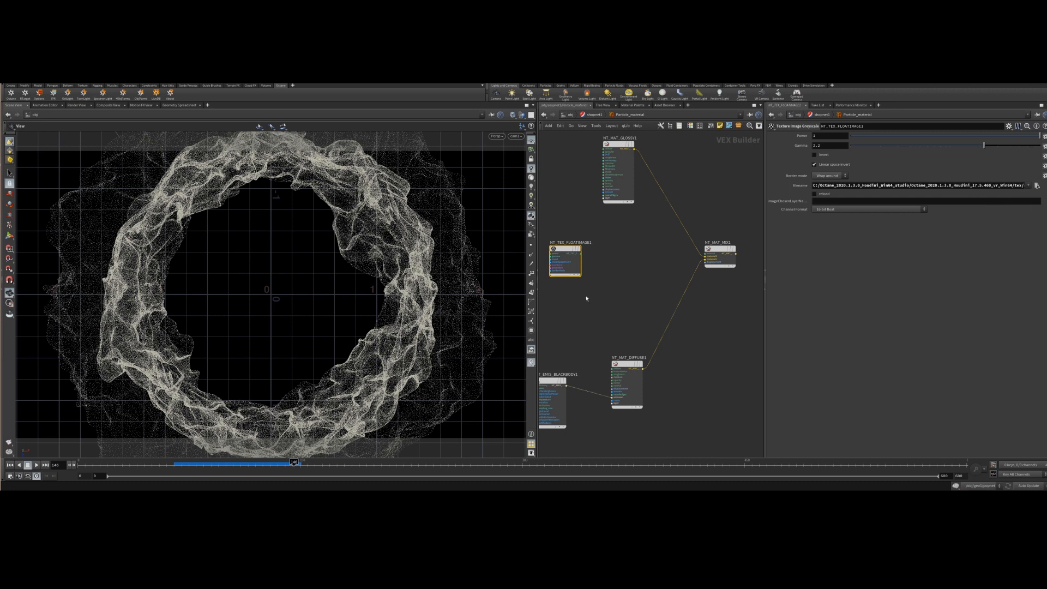
Connect the texture to the mix amount and the mix node to the Octane material output.
drag(581, 253, 706, 254)
drag(707, 256, 707, 257)
middle_drag(709, 306, 603, 337)
drag(629, 285, 694, 281)
click(706, 300)
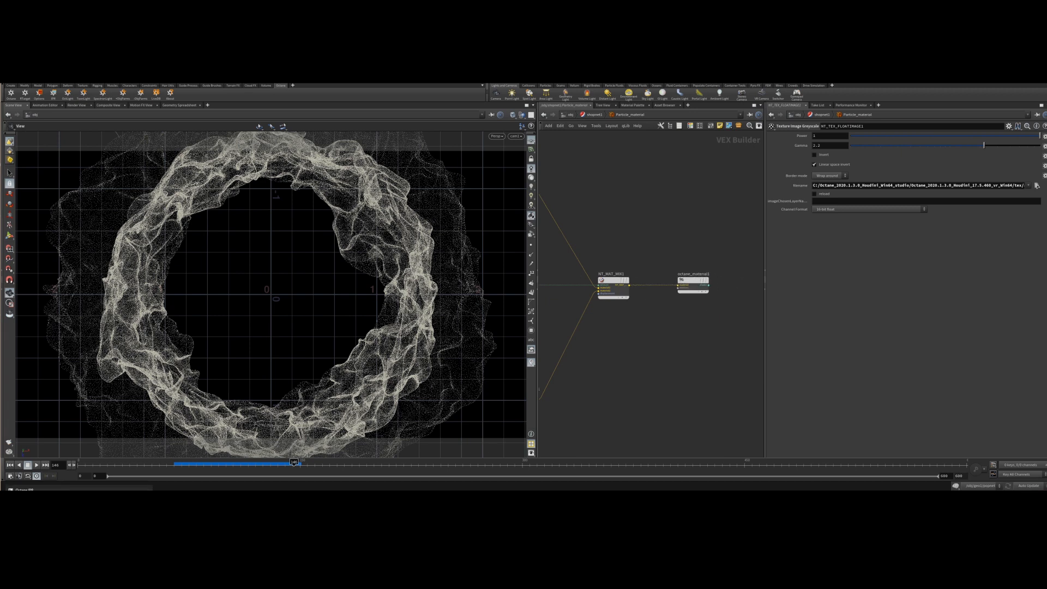
Open the Octane IPR window and restart the render.
click(114, 489)
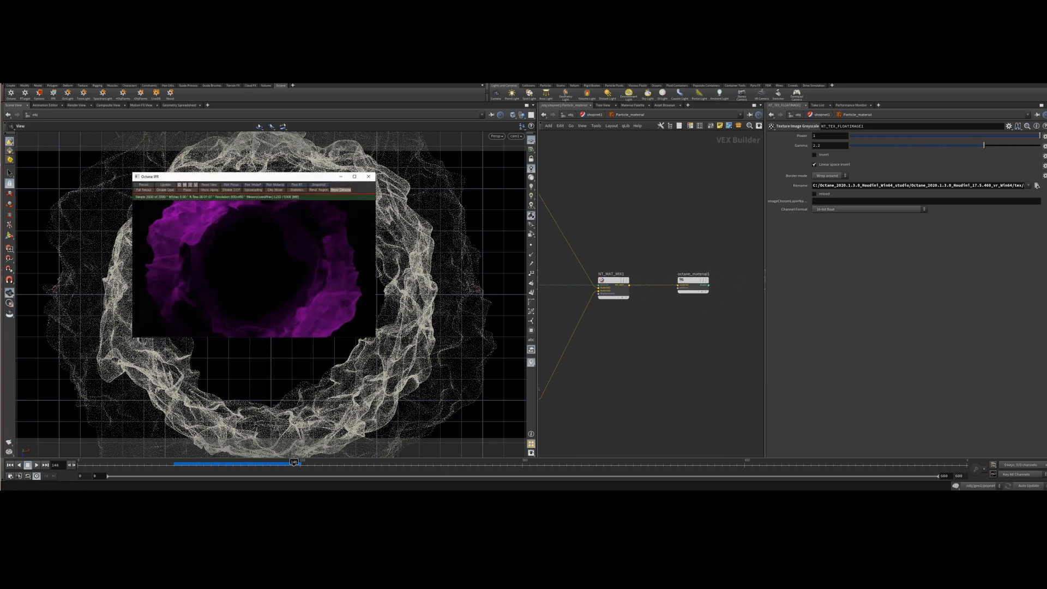
click(145, 188)
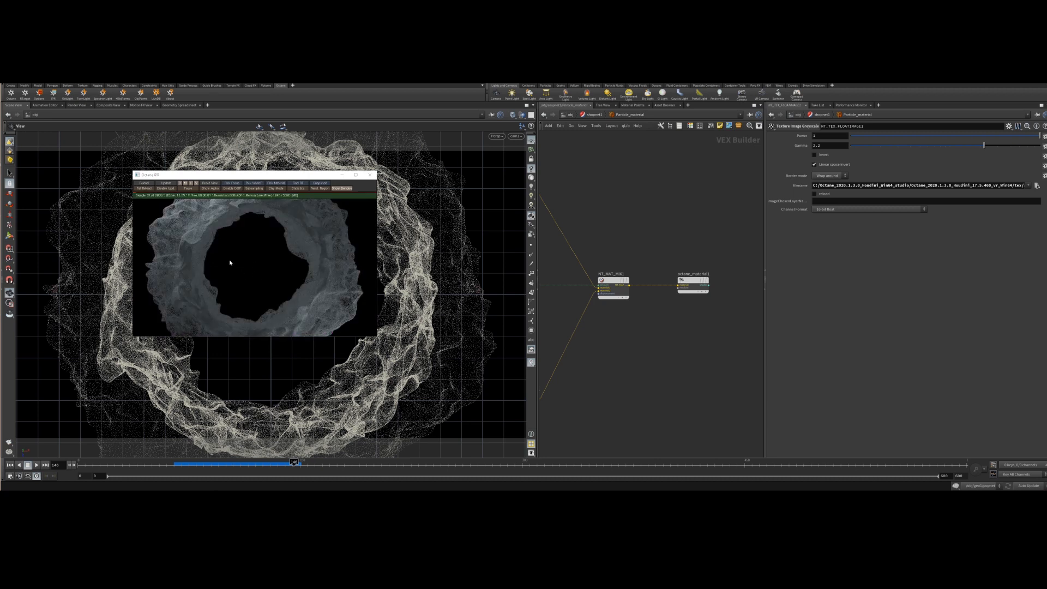
Reconnect the glossy and diffuse materials to the mix node's inputs.
middle_drag(601, 384, 743, 341)
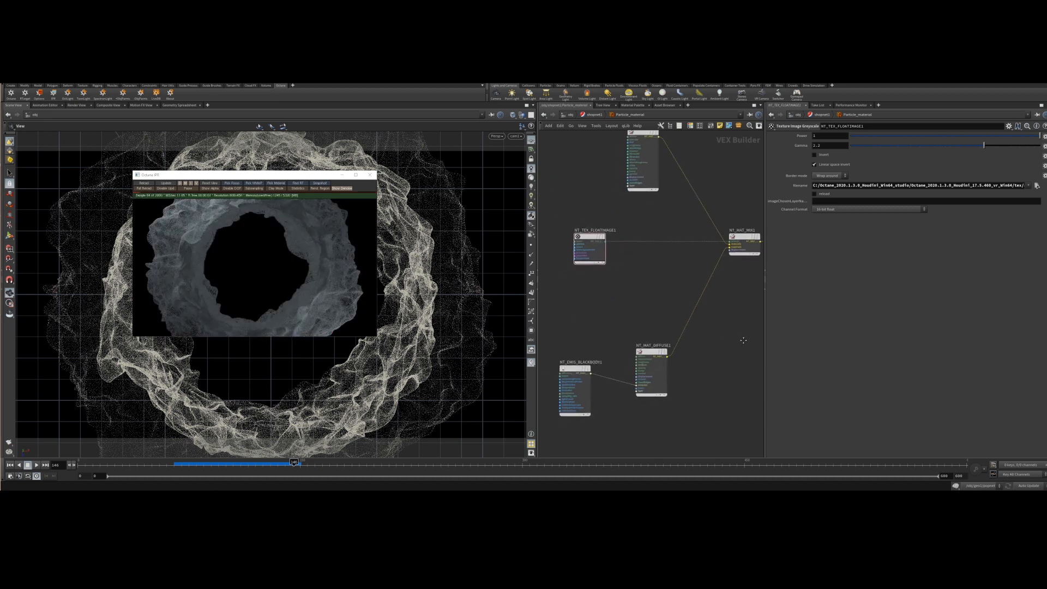
click(570, 373)
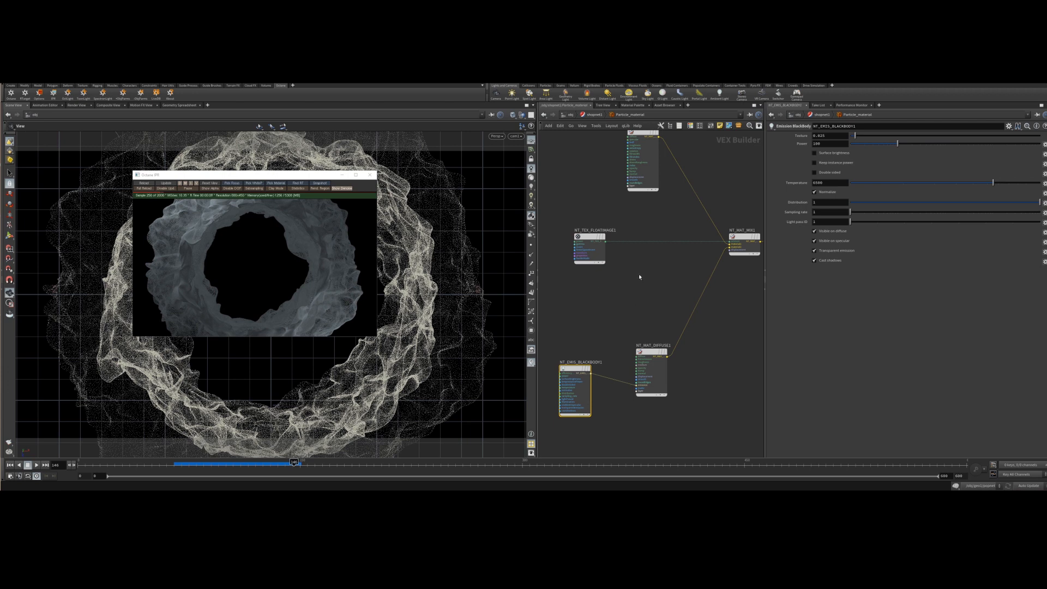
middle_drag(663, 278, 621, 311)
drag(687, 280, 688, 295)
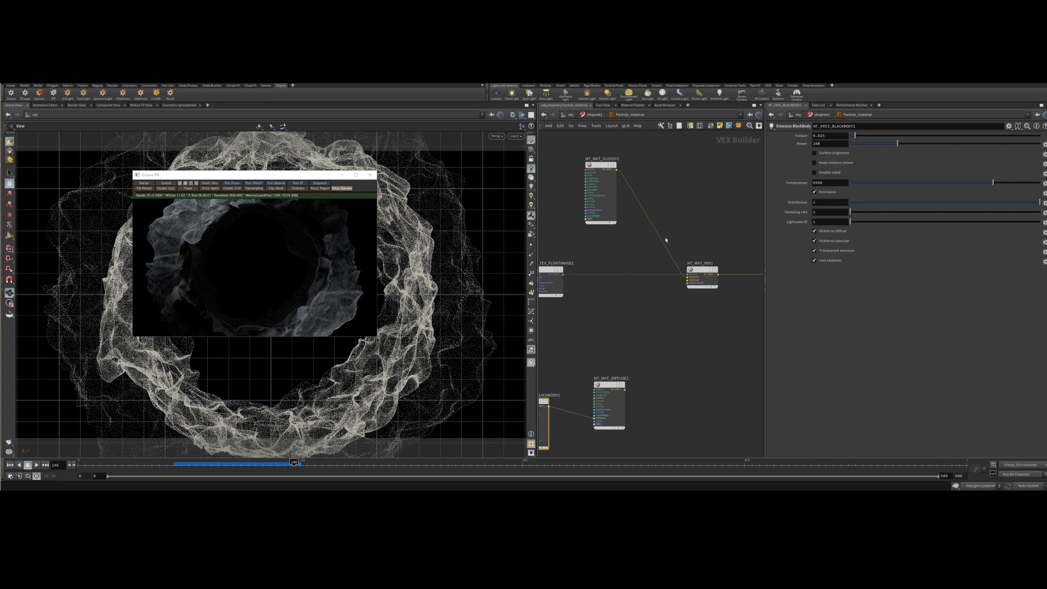
drag(666, 234, 659, 221)
drag(617, 170, 687, 280)
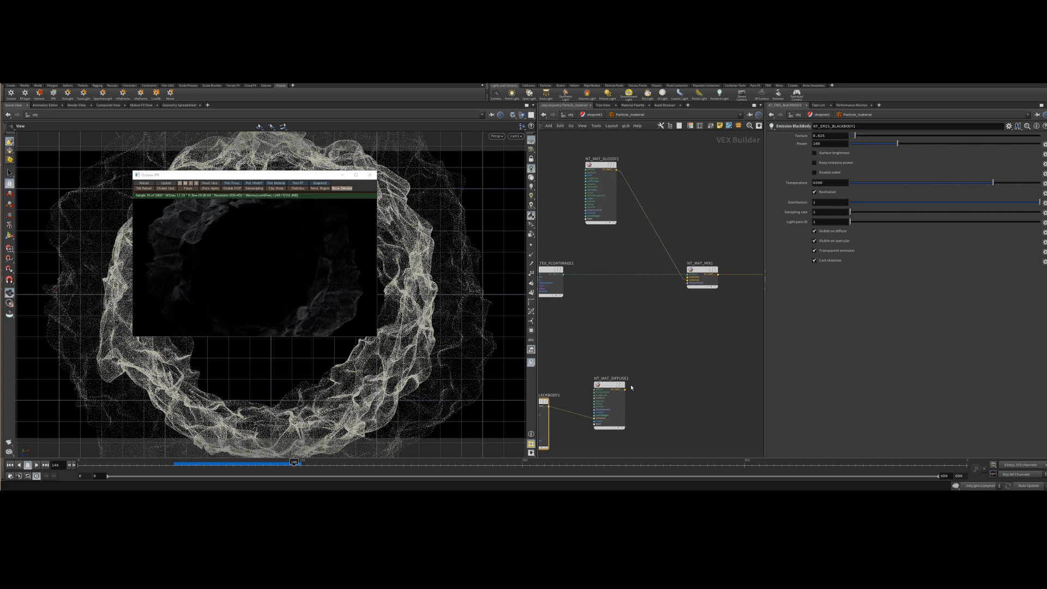
drag(625, 389, 687, 279)
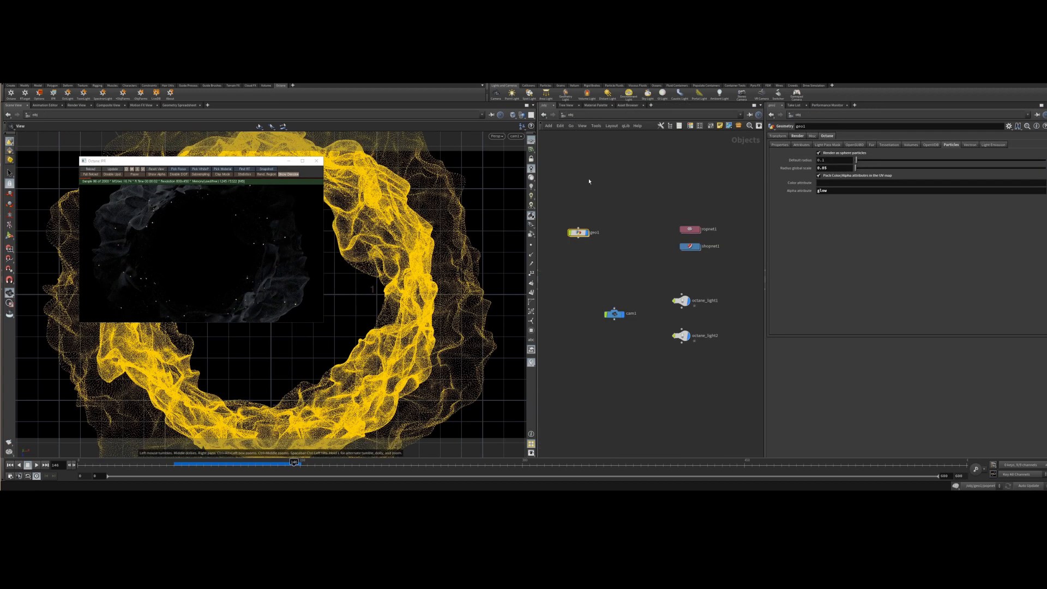
Return to the Particle_material network inside shopnet1.
click(614, 264)
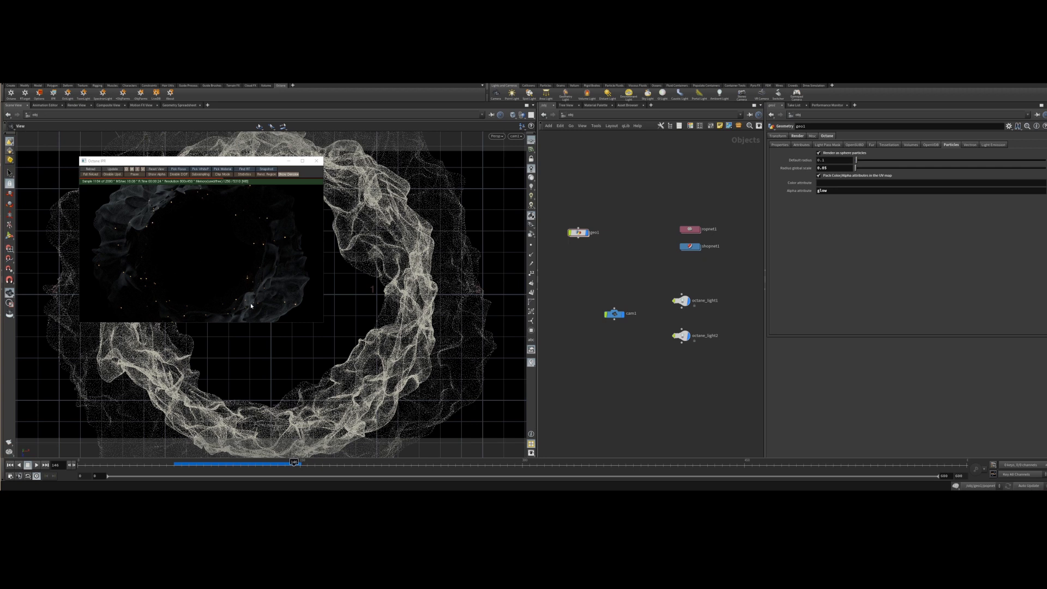
double_click(689, 247)
double_click(594, 274)
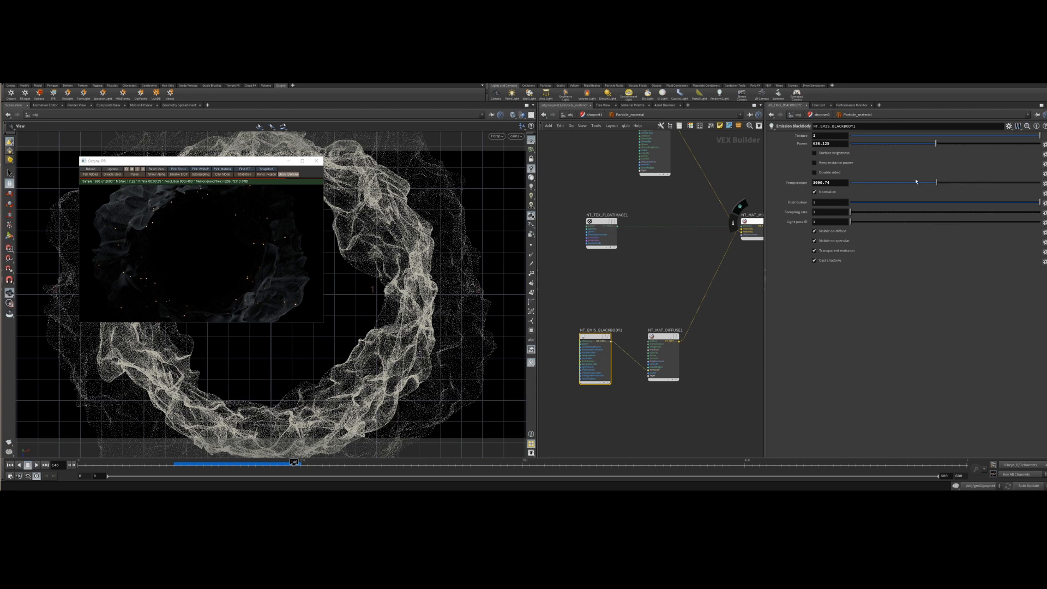
Set the emission blackbody's efficiency to 0.25.
click(835, 136)
text(0.25)
key(Return)
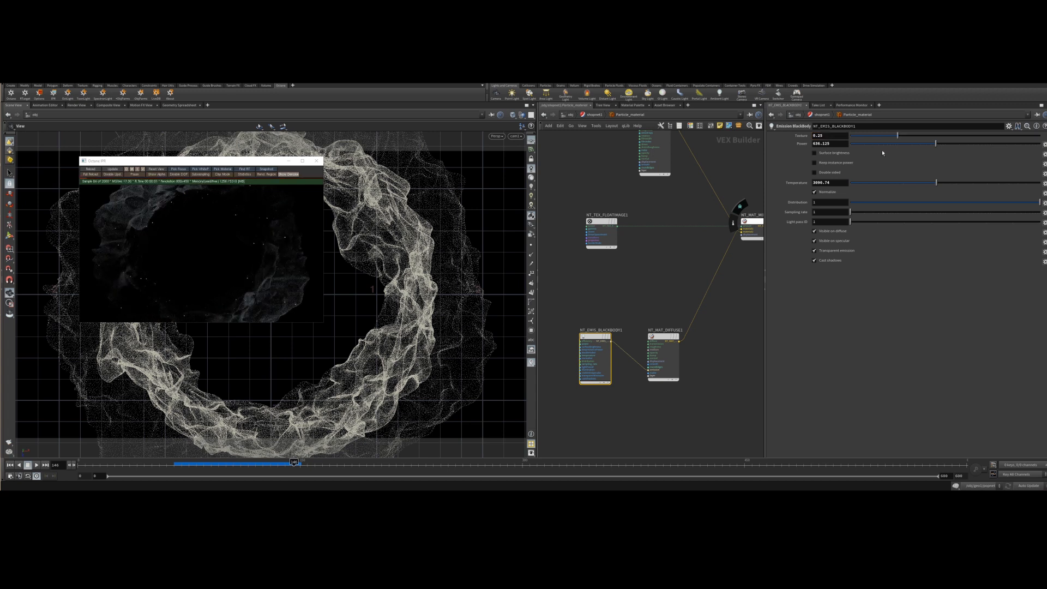
Tune the emission blackbody's efficiency, power and temperature, reverting values to defaults where needed.
right_click(801, 144)
click(829, 259)
right_click(800, 136)
click(799, 135)
right_click(801, 135)
click(824, 252)
drag(896, 144, 995, 145)
drag(855, 135, 889, 135)
drag(889, 135, 895, 135)
drag(916, 184, 907, 182)
drag(908, 182, 1016, 183)
click(889, 186)
drag(890, 186, 899, 186)
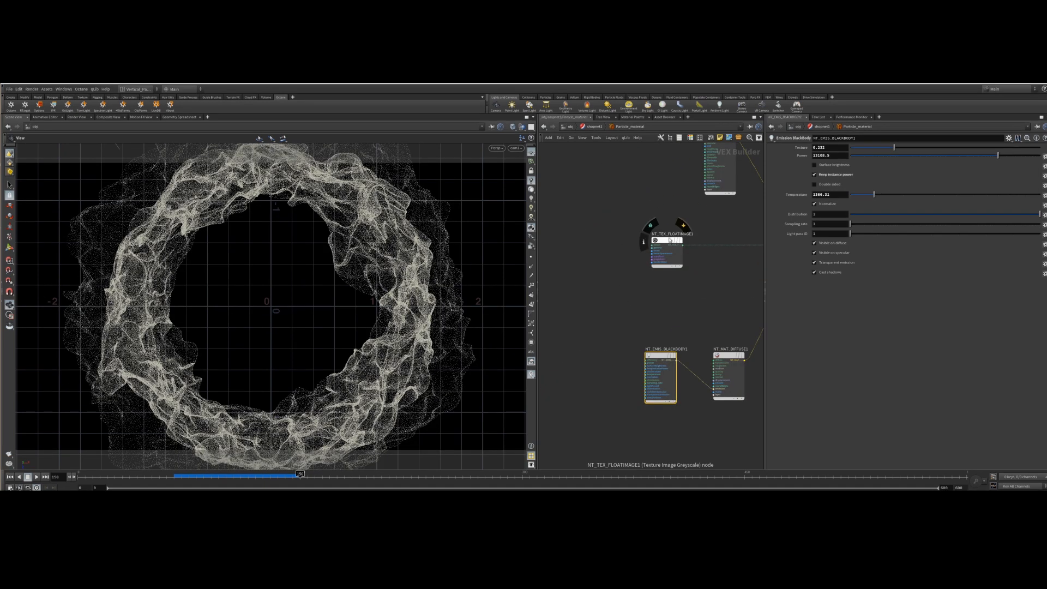
Connect the float image texture's output to the emission blackbody's efficiency input.
drag(666, 239, 567, 241)
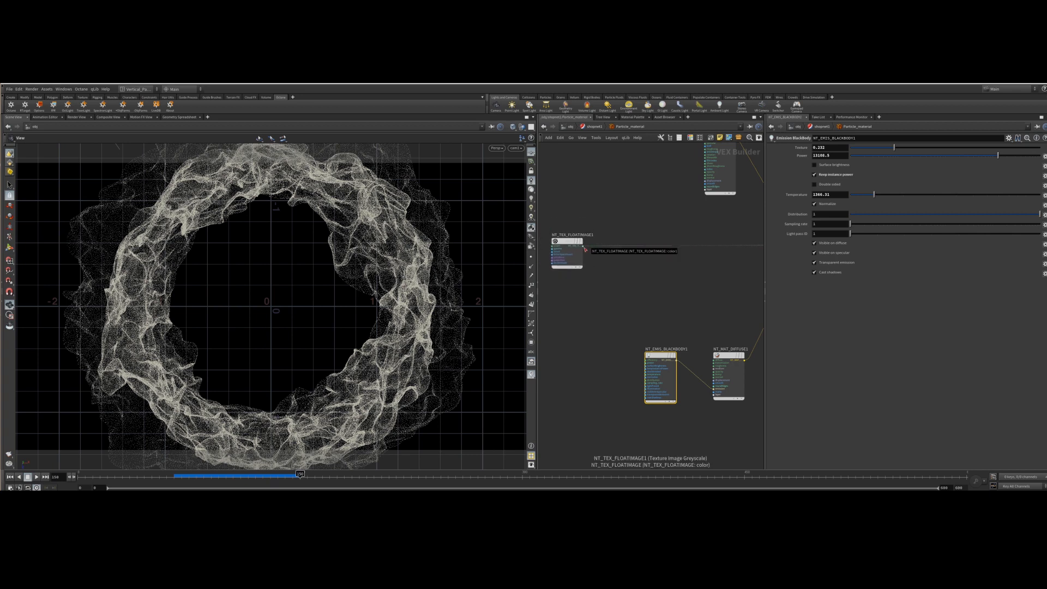
click(569, 242)
drag(582, 246, 646, 361)
scroll(657, 362, up, 5)
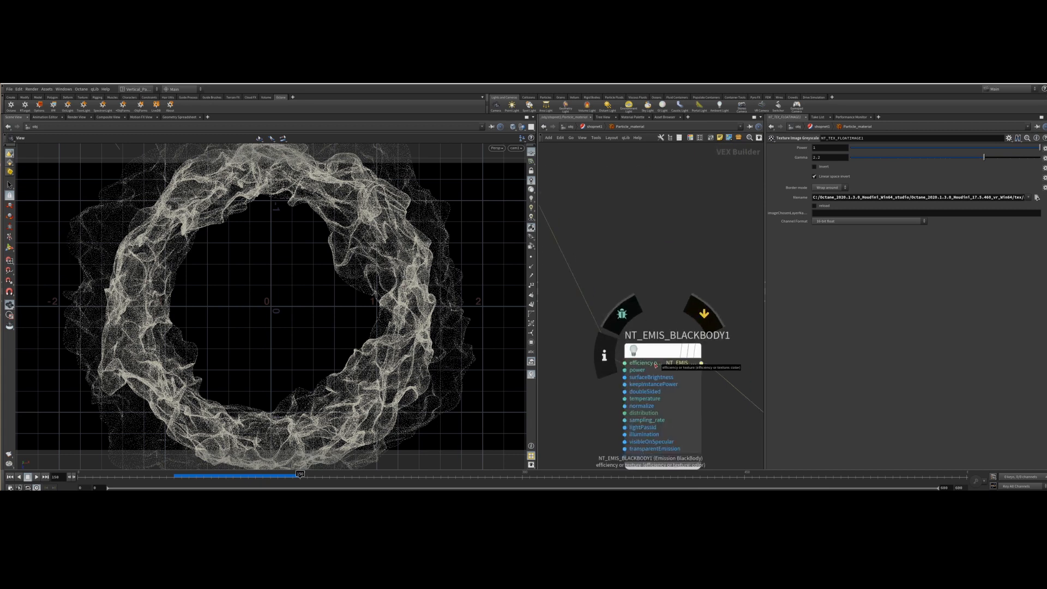
click(657, 362)
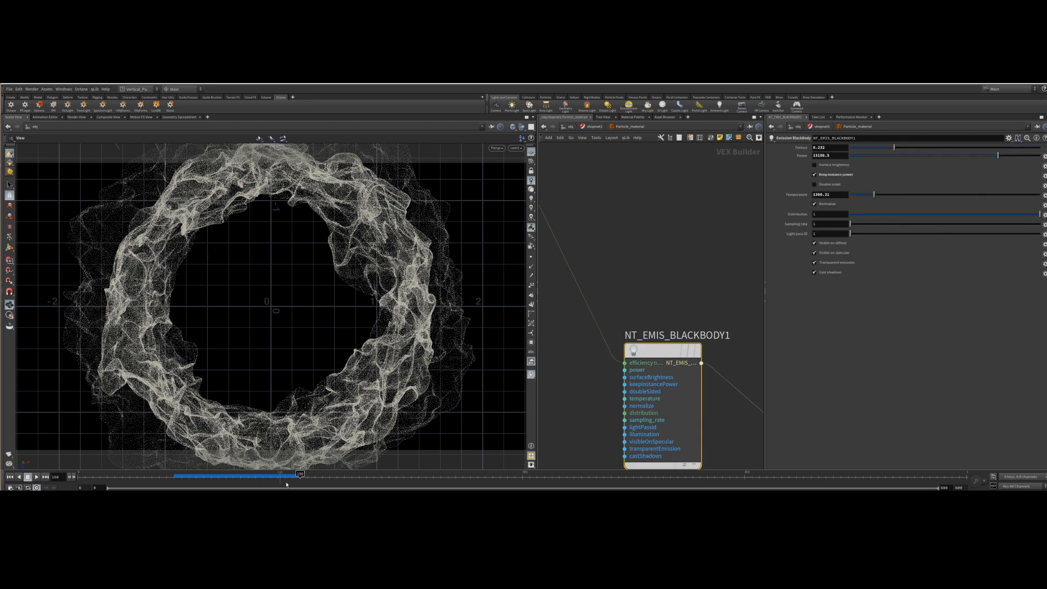
Set the blackbody efficiency to 0 and reduce its power to about 157.
click(824, 147)
key(ctrl+a)
text(0)
key(Return)
click(938, 156)
drag(941, 157, 941, 161)
Bring up the Octane IPR window and restart the render preview.
click(53, 104)
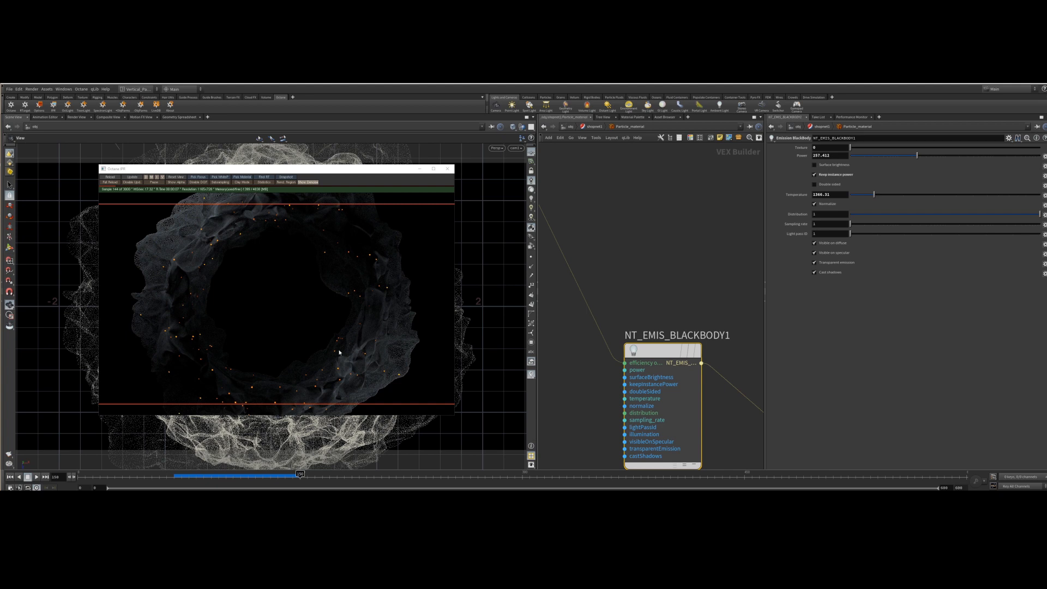
click(196, 178)
click(189, 280)
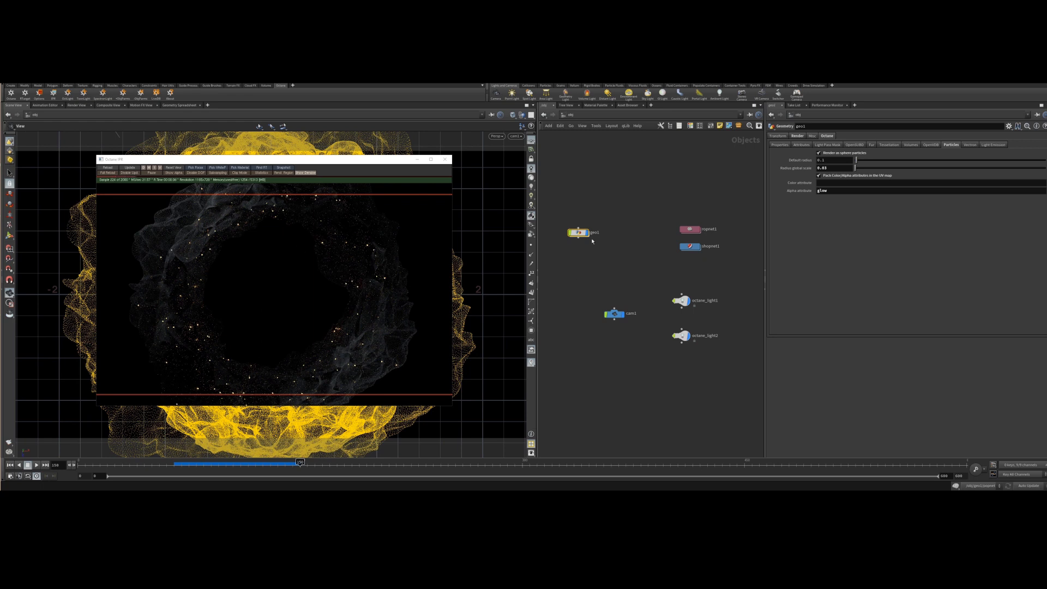
click(623, 332)
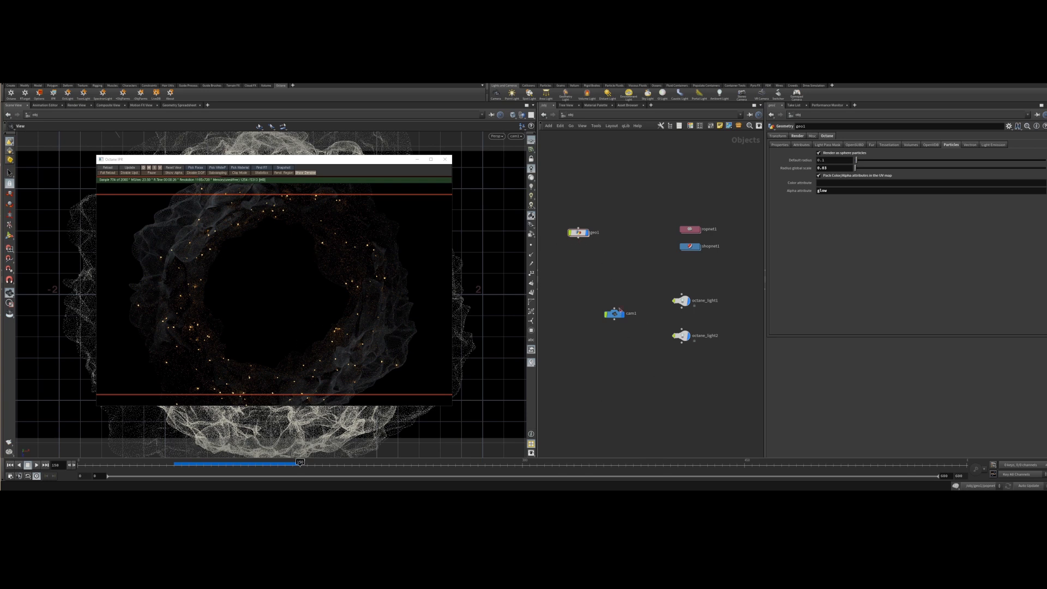
In the Render_Settings network, adjust the camera imager's exposure and gamma.
double_click(690, 246)
double_click(679, 274)
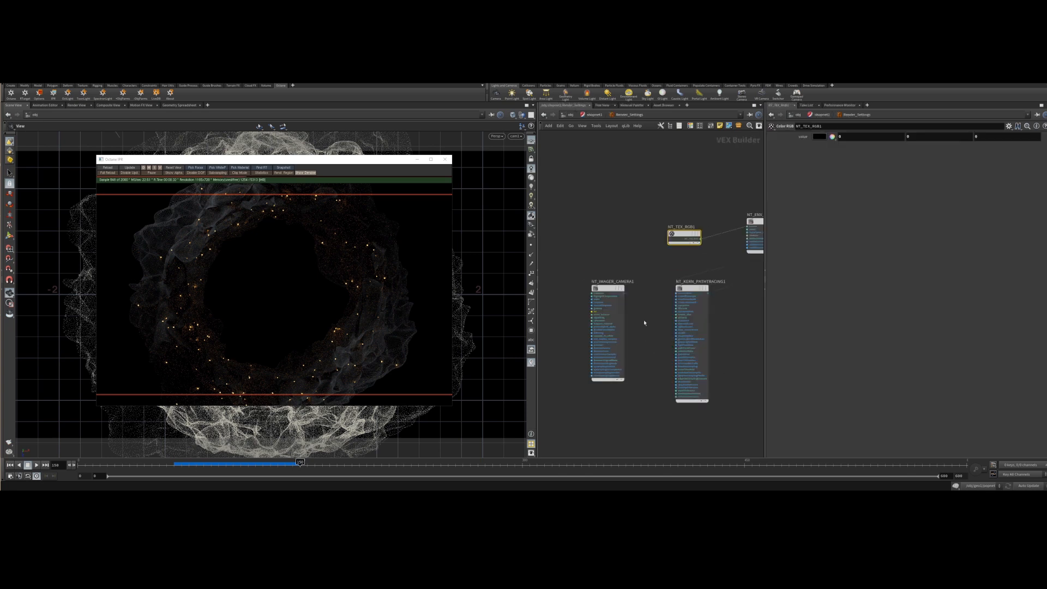
click(610, 293)
mouse_move(953, 223)
mouse_down()
mouse_move(943, 226)
mouse_move(1038, 226)
mouse_move(960, 230)
mouse_up()
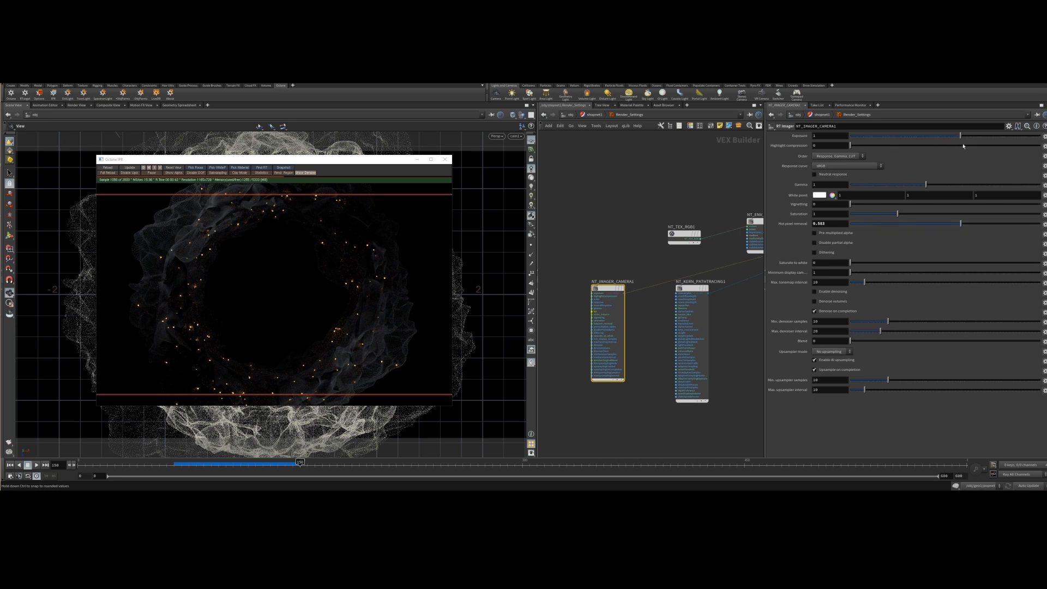
drag(961, 135, 966, 135)
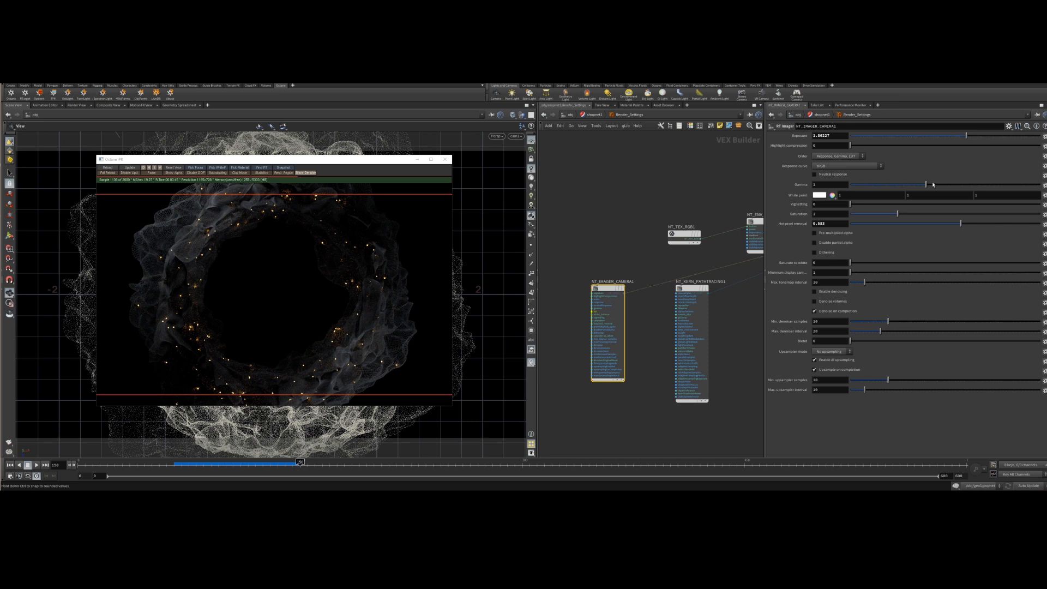
drag(931, 186, 924, 183)
Set the cam1 camera's F-Stop to 1.4 and restart the IPR render.
click(595, 114)
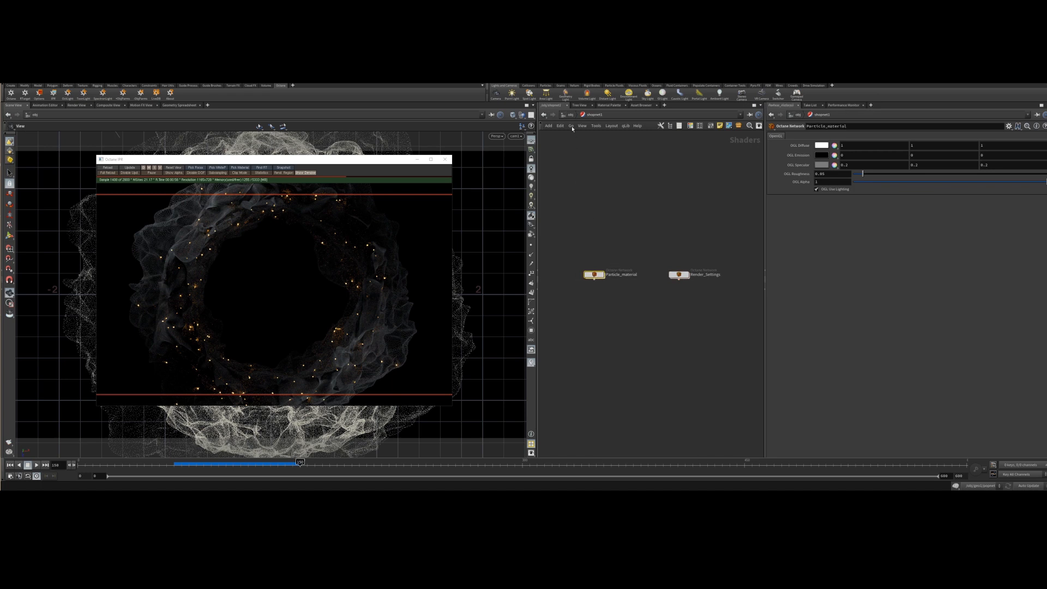
click(570, 115)
click(615, 316)
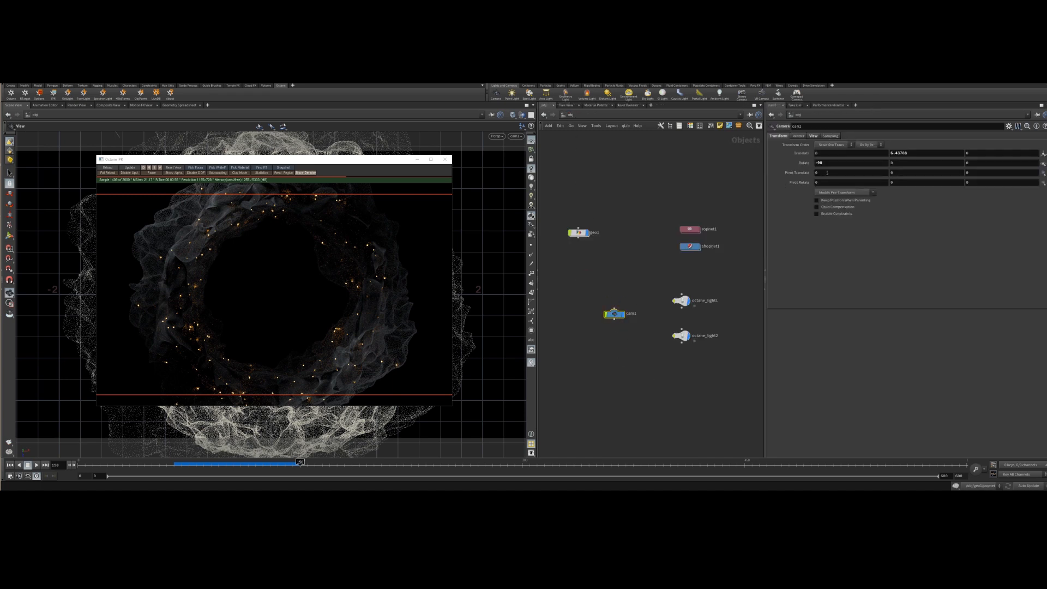
click(812, 136)
double_click(833, 161)
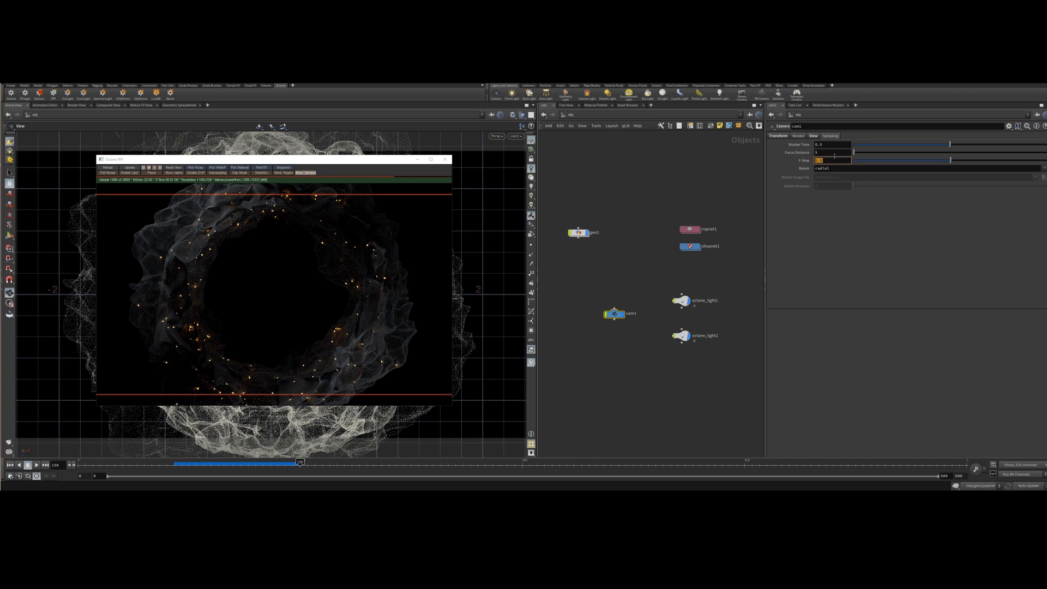
text(1.4)
key(Return)
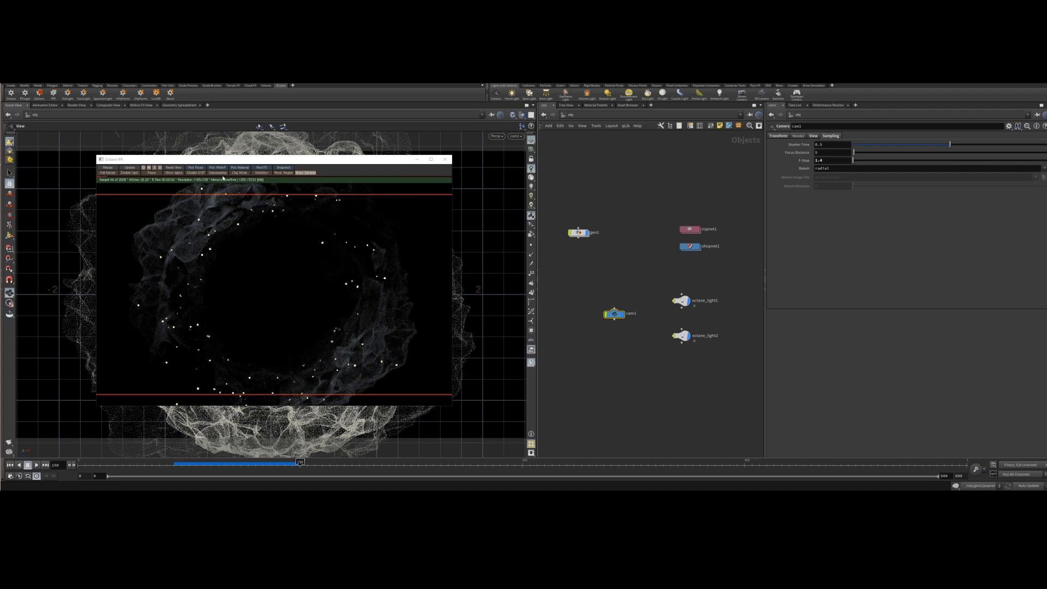
click(198, 170)
click(198, 278)
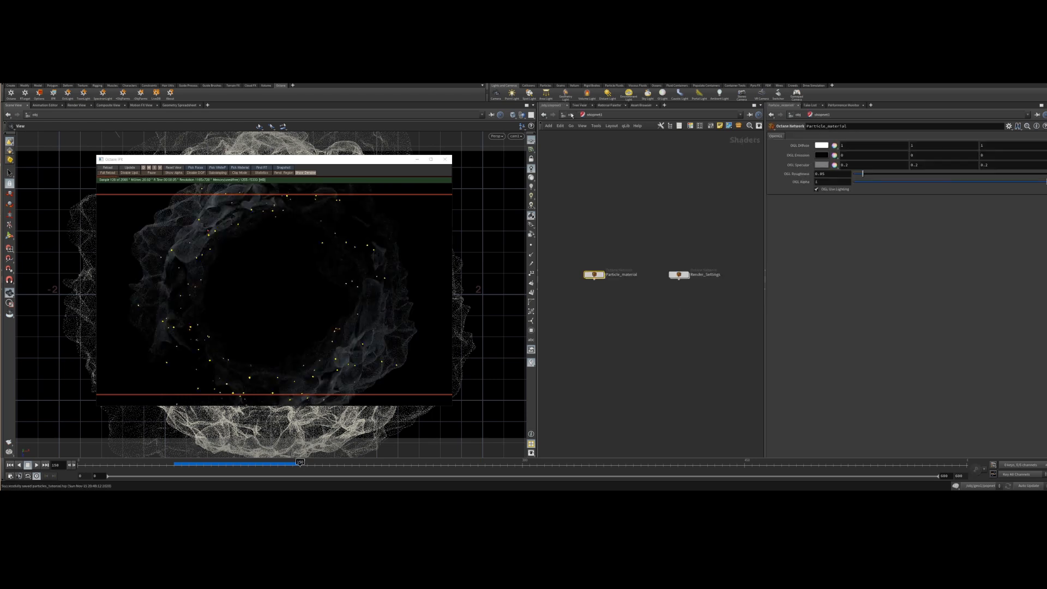
Rearrange the geometry, camera and light nodes into a tidy column in the object network.
click(571, 116)
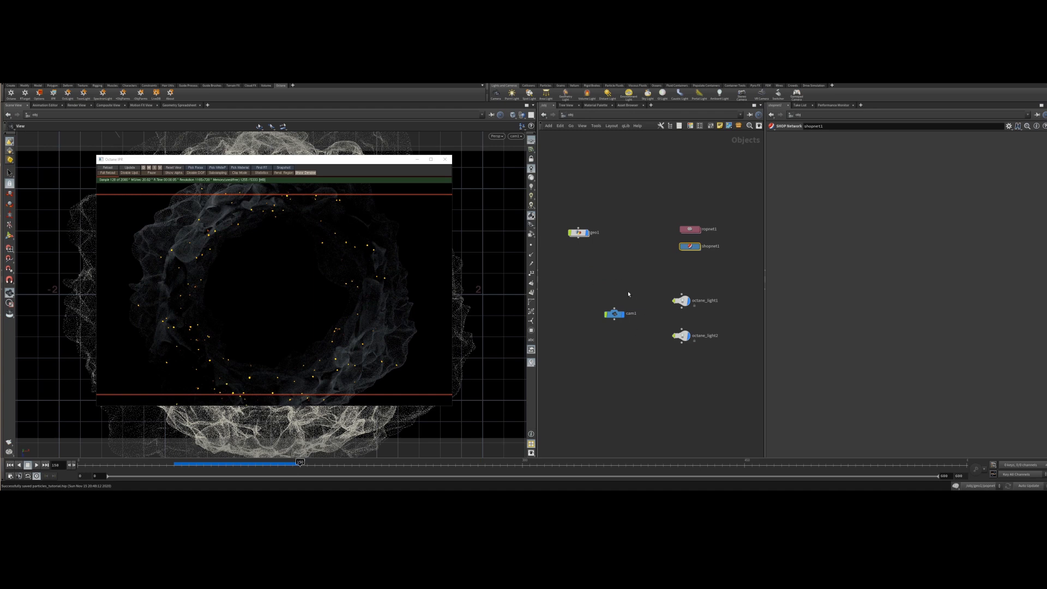
drag(578, 233, 613, 293)
drag(729, 375, 683, 322)
click(729, 331)
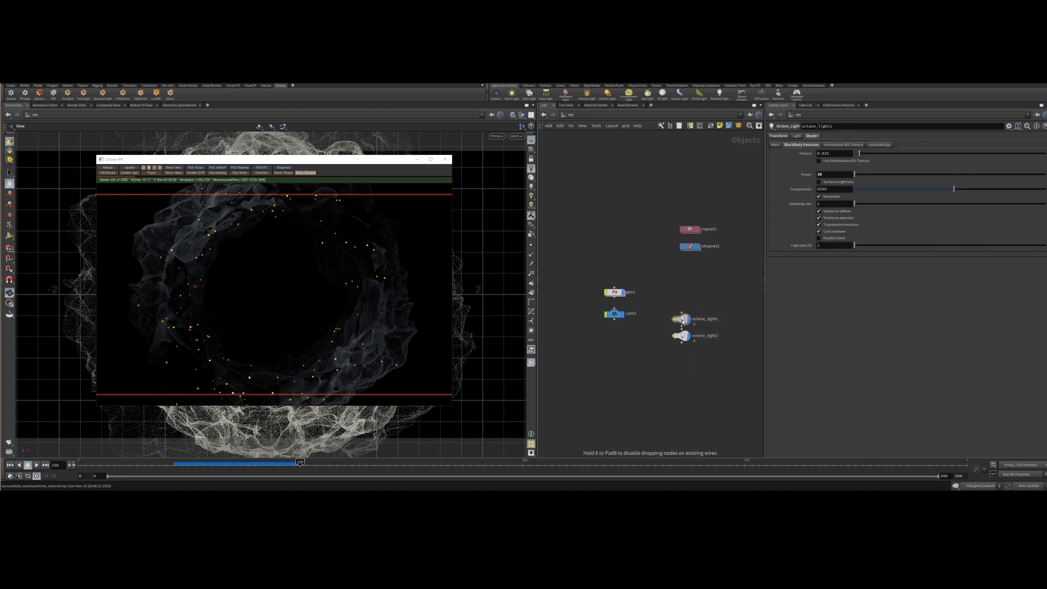
drag(716, 359, 619, 347)
click(700, 318)
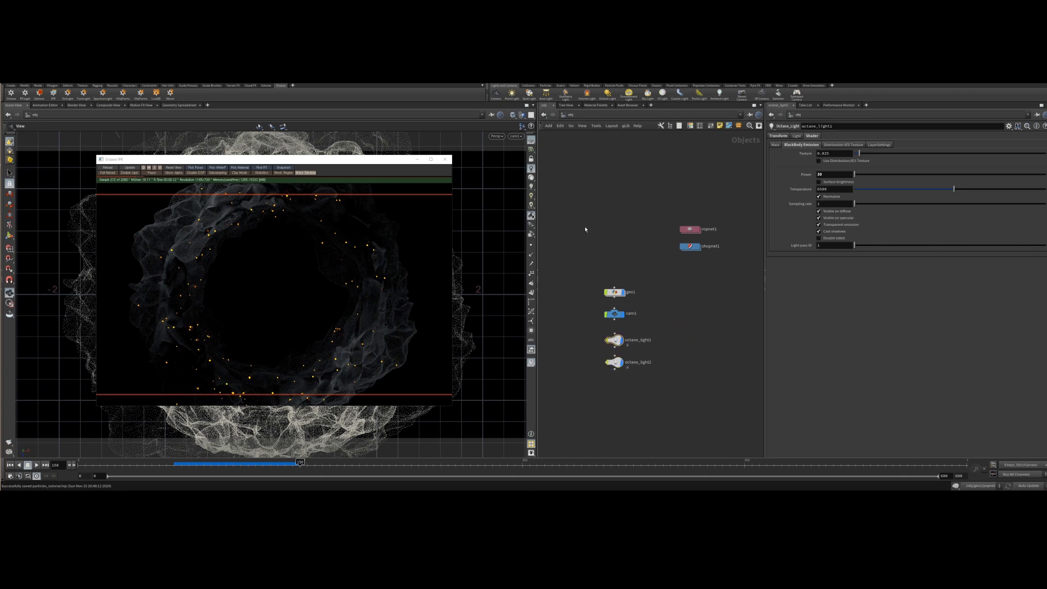
drag(673, 209, 666, 313)
Enable image file output on the Octane ROP and set the file format to PNG, saving to $JOB/Desktop/particles.png.
double_click(665, 296)
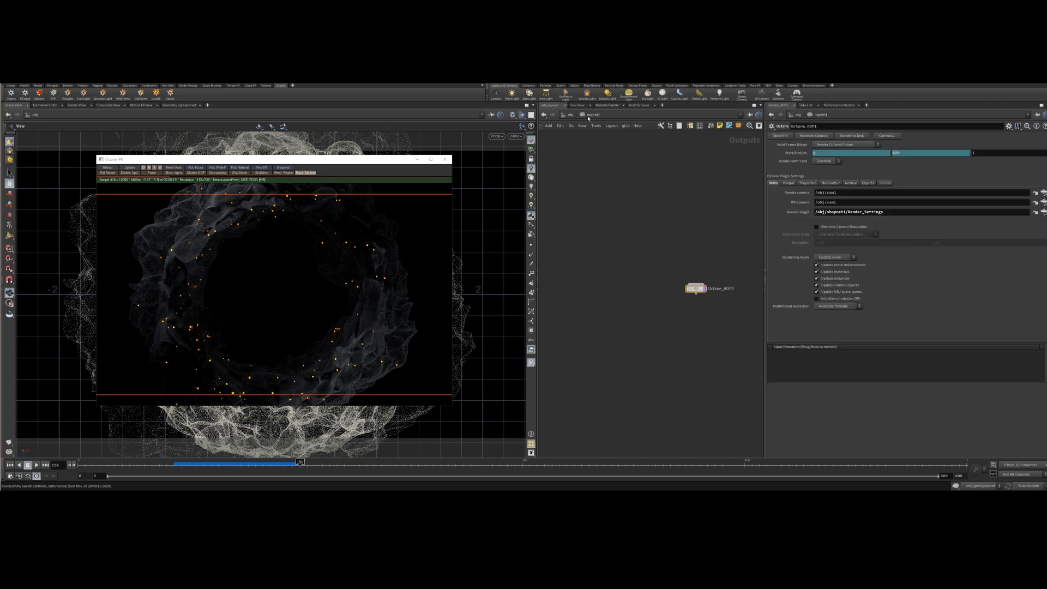
click(791, 183)
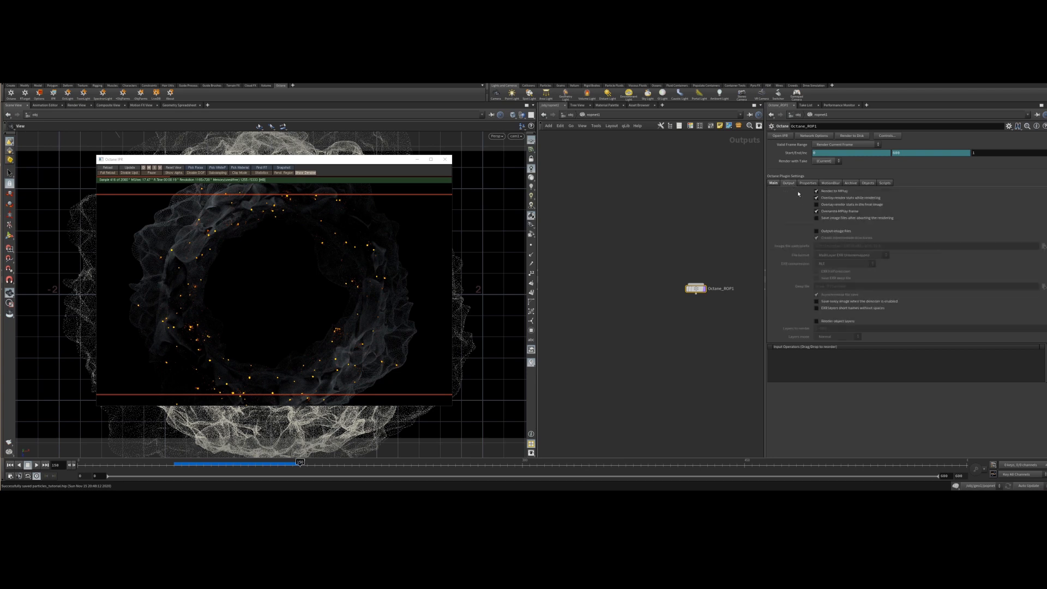
click(834, 233)
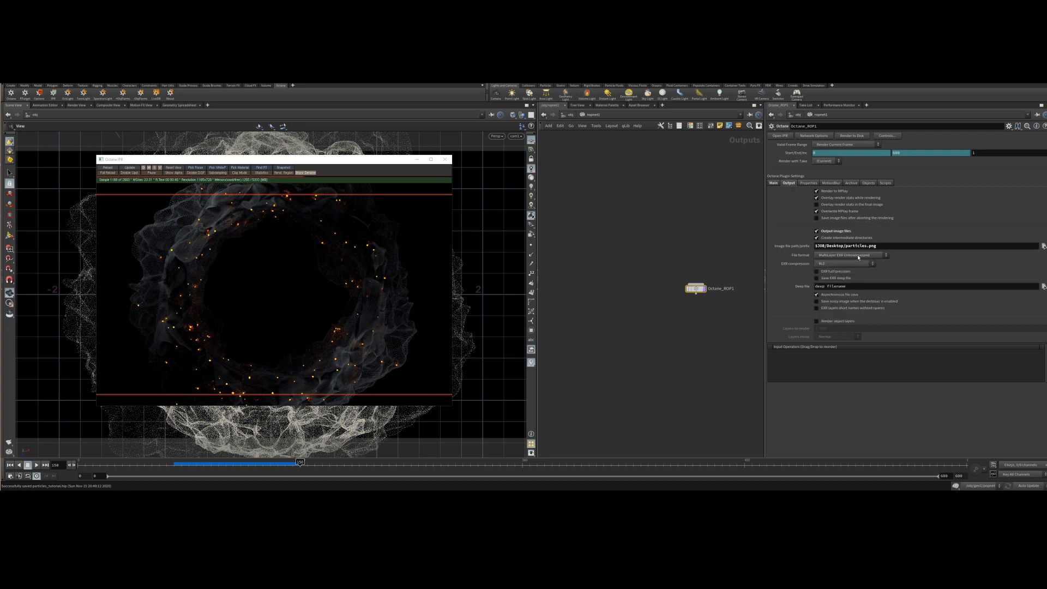
click(857, 256)
click(873, 284)
click(844, 145)
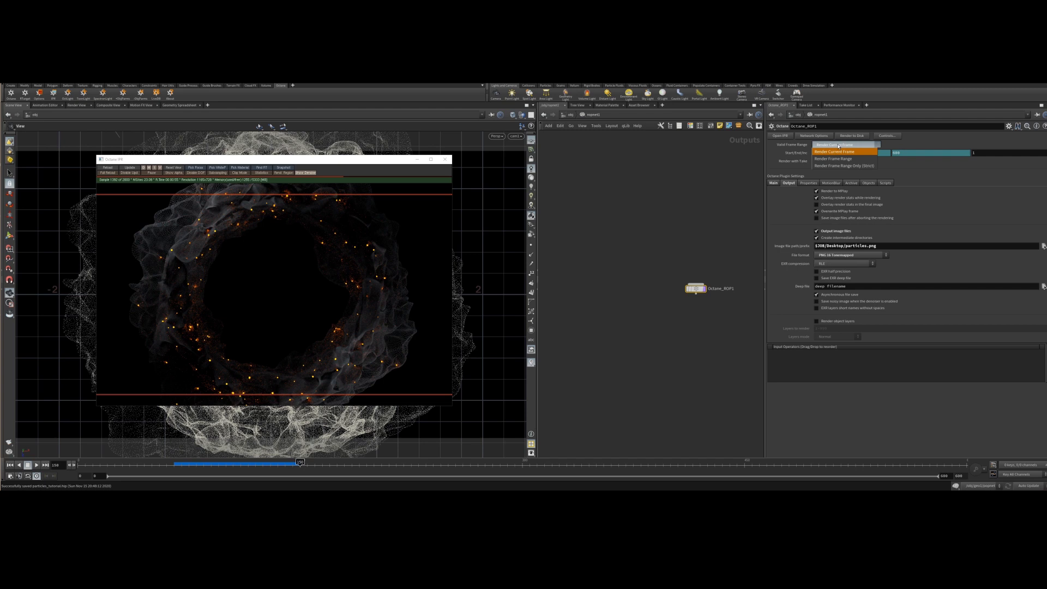
click(837, 146)
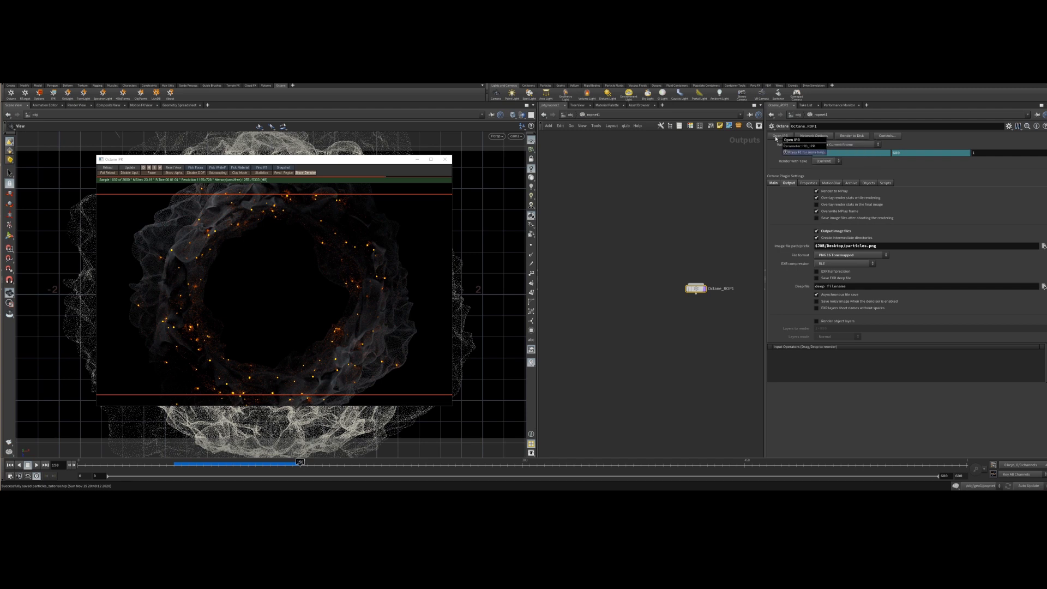
click(861, 137)
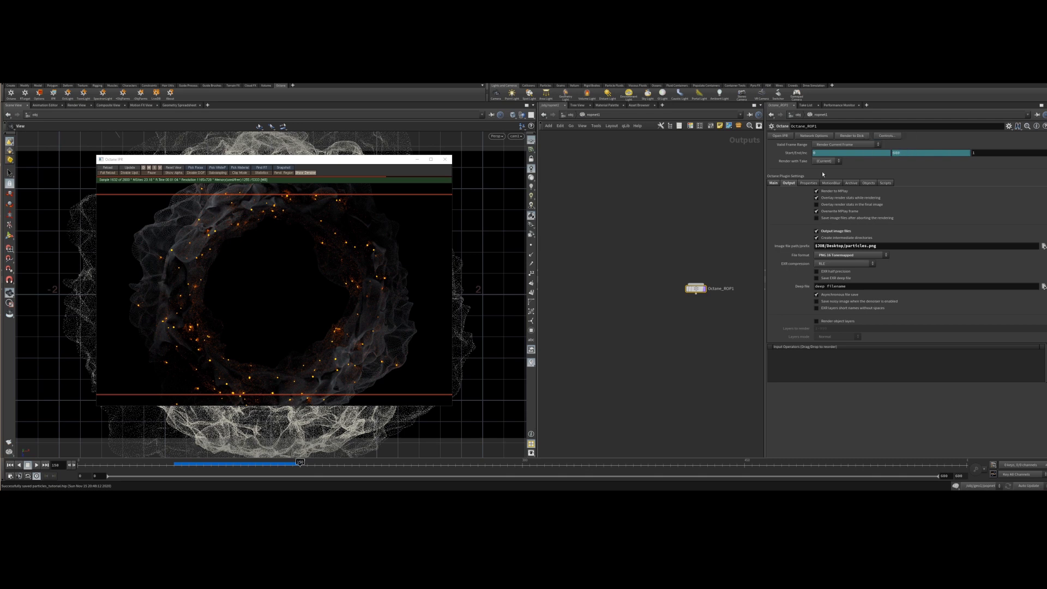
click(773, 183)
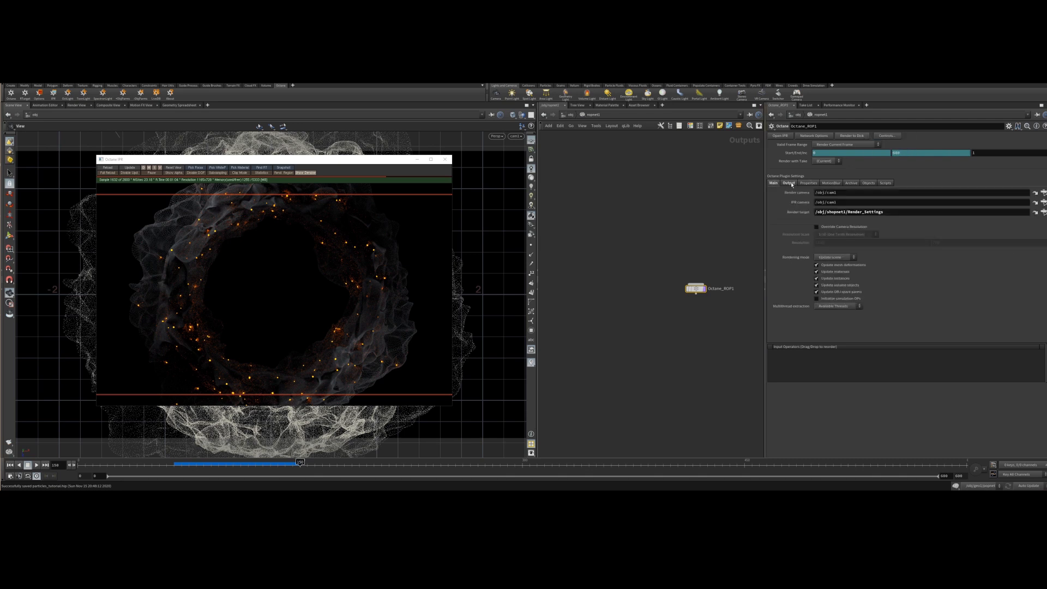
click(789, 183)
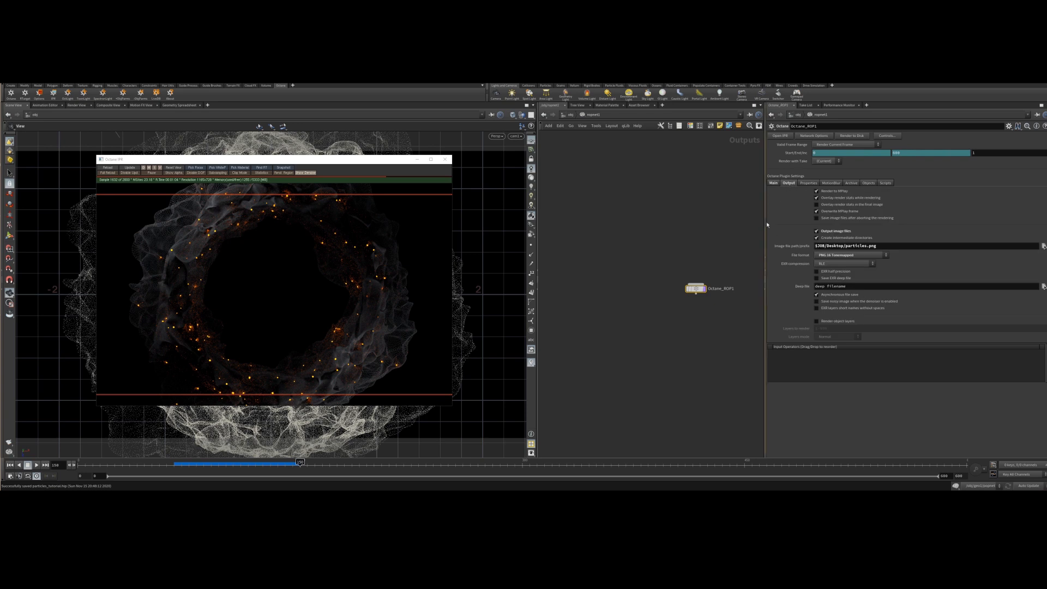
Enable denoising on the camera imager node inside the Render_Settings network.
click(571, 115)
double_click(667, 314)
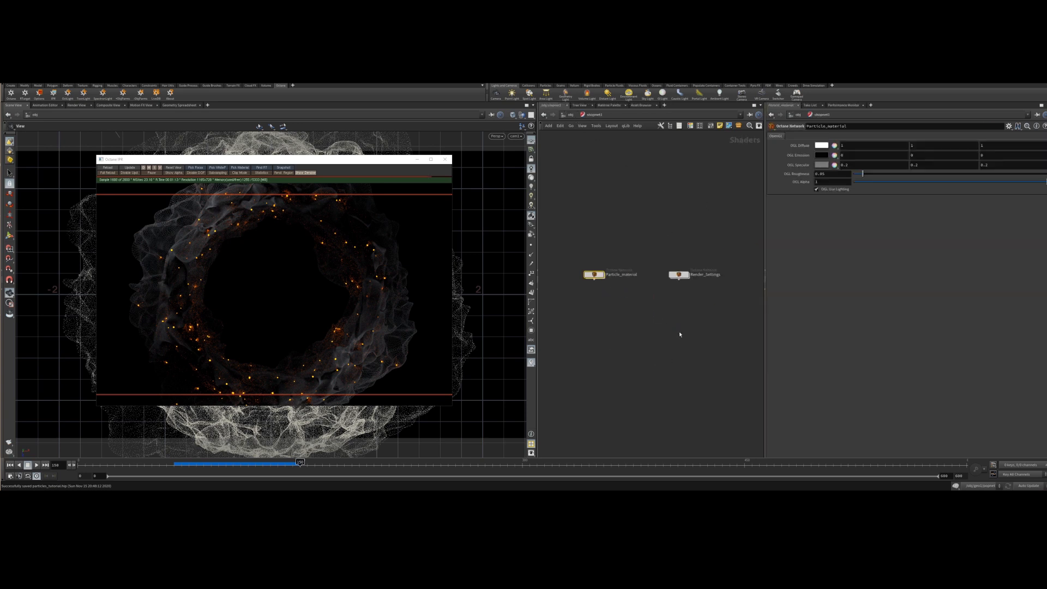
double_click(678, 275)
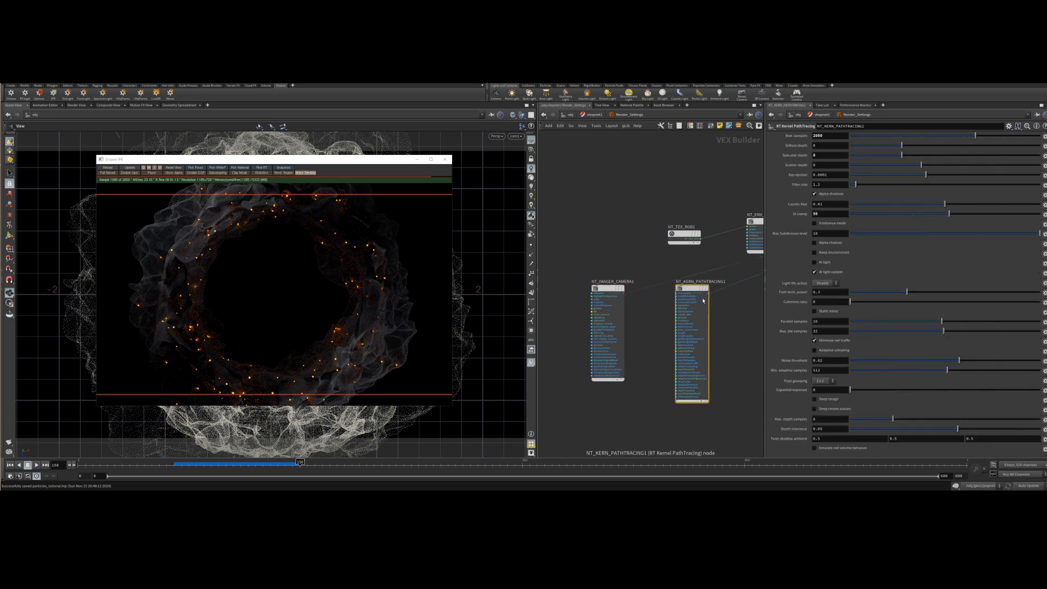
middle_drag(737, 326, 652, 332)
middle_drag(732, 207, 649, 293)
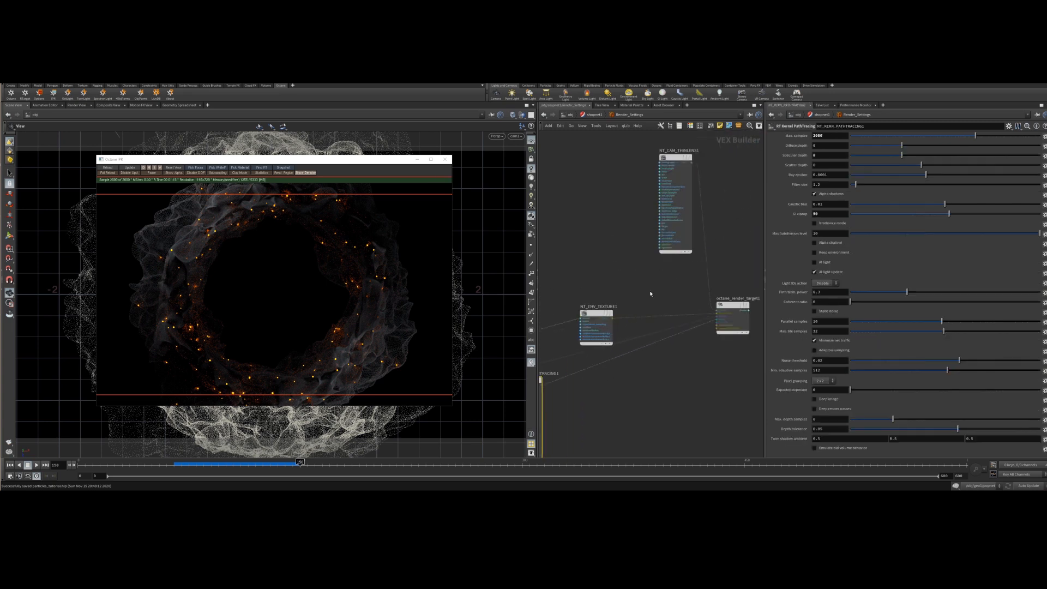
click(673, 212)
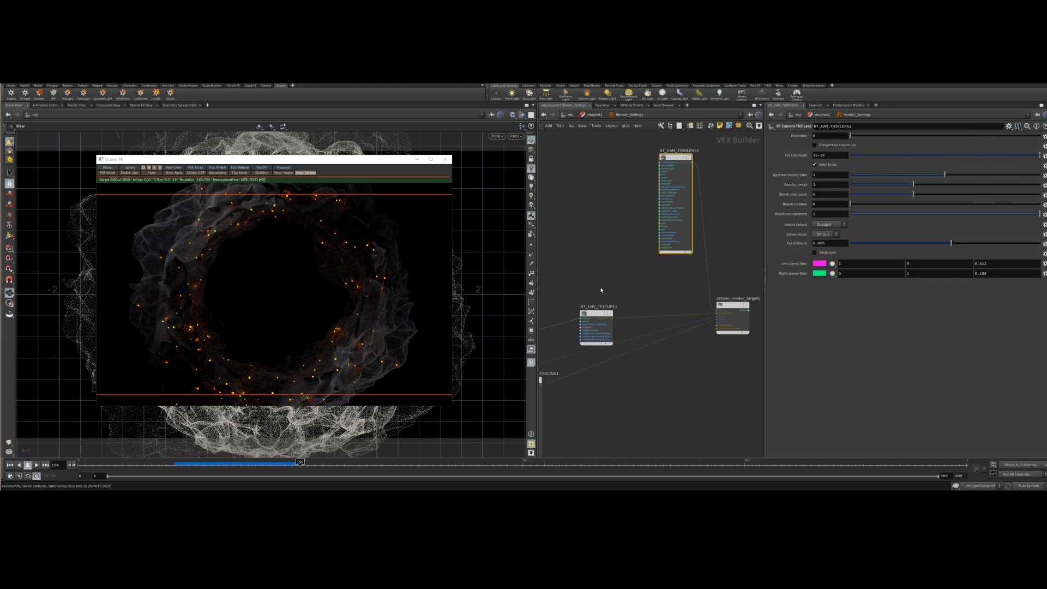
middle_drag(601, 290, 731, 192)
click(572, 279)
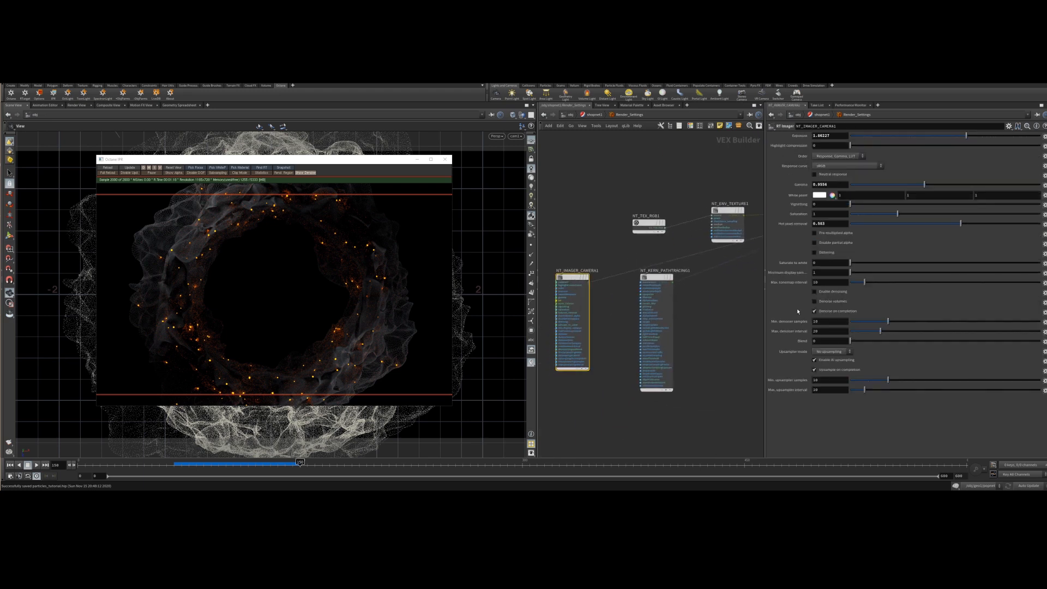
click(815, 292)
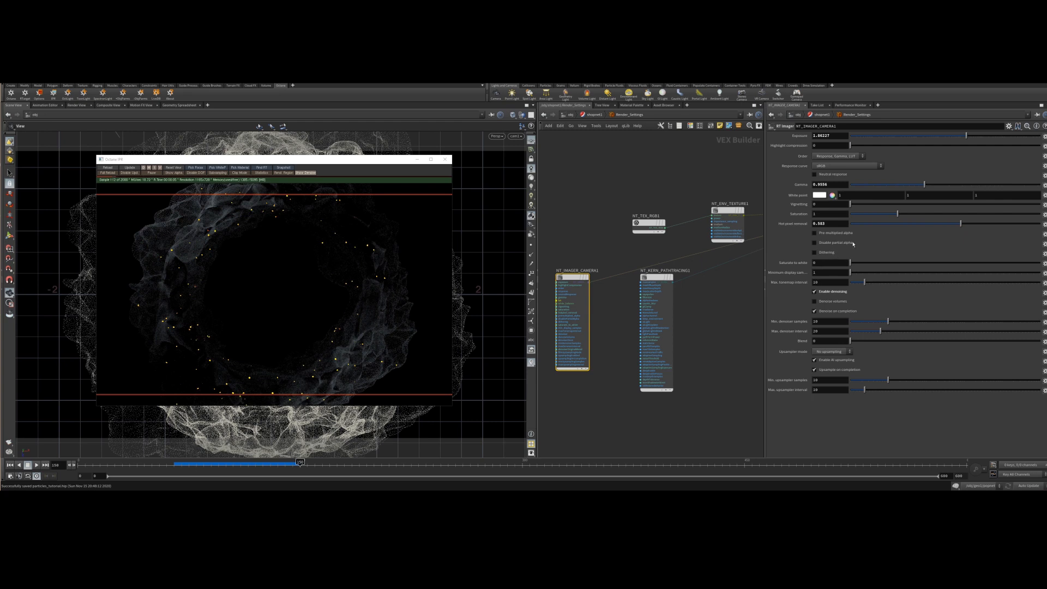
click(672, 277)
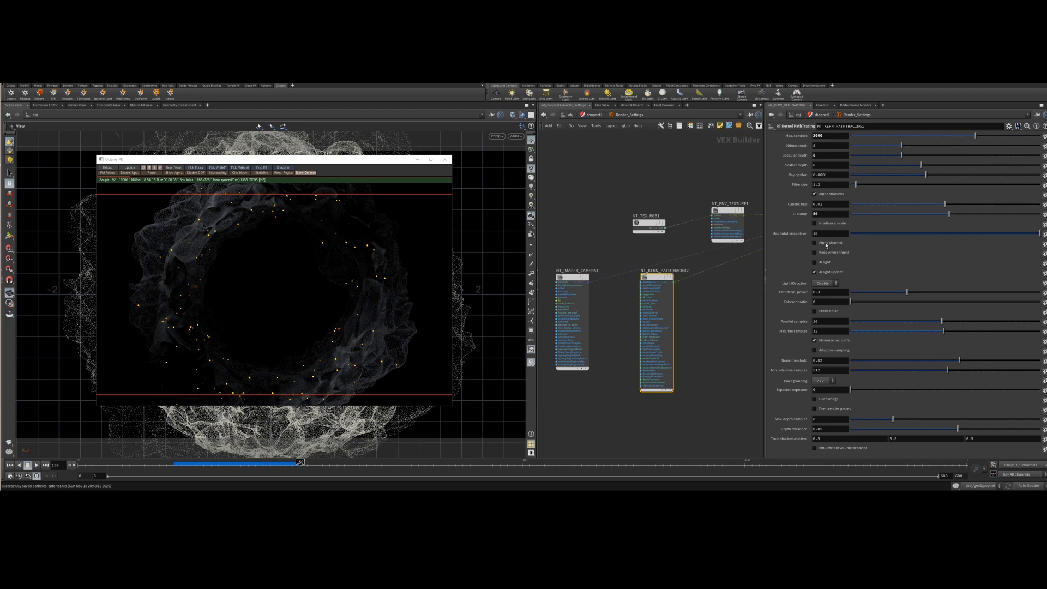
Enable the alpha channel on the path tracing kernel node and leave the Render_Settings network.
mouse_move(661, 279)
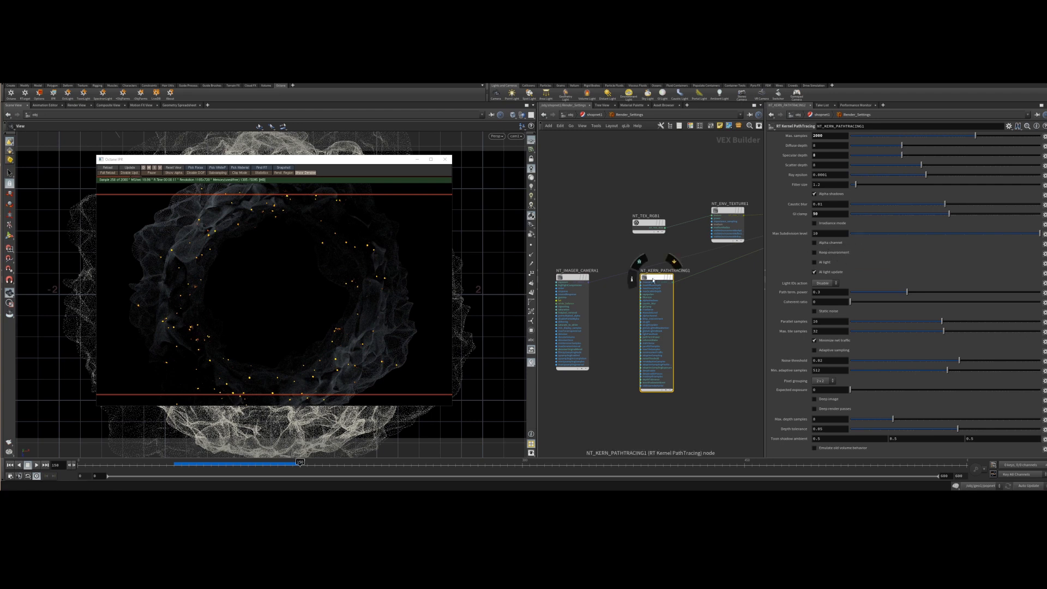
click(832, 243)
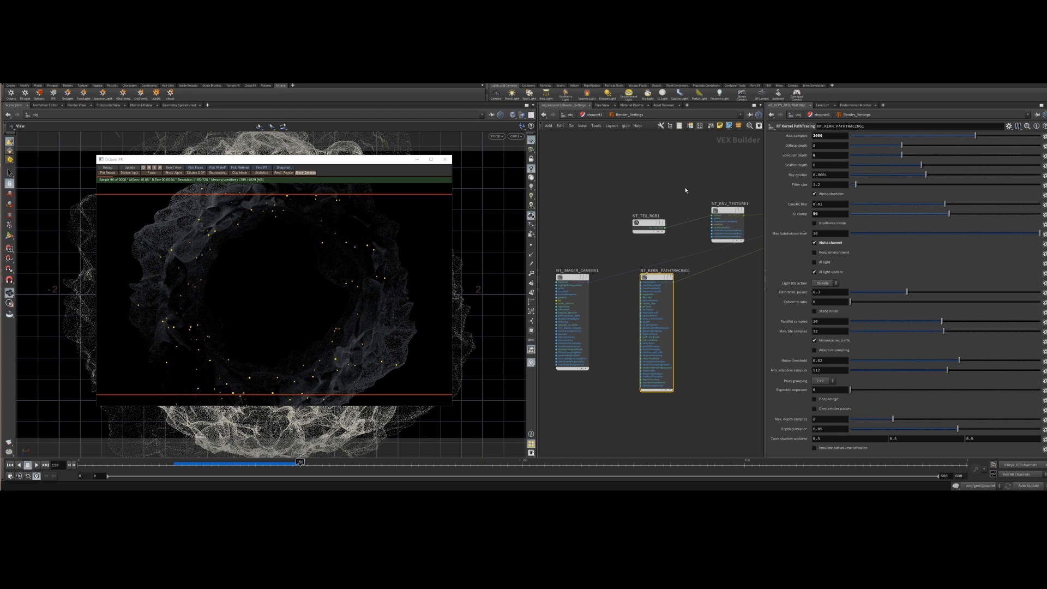
key(u)
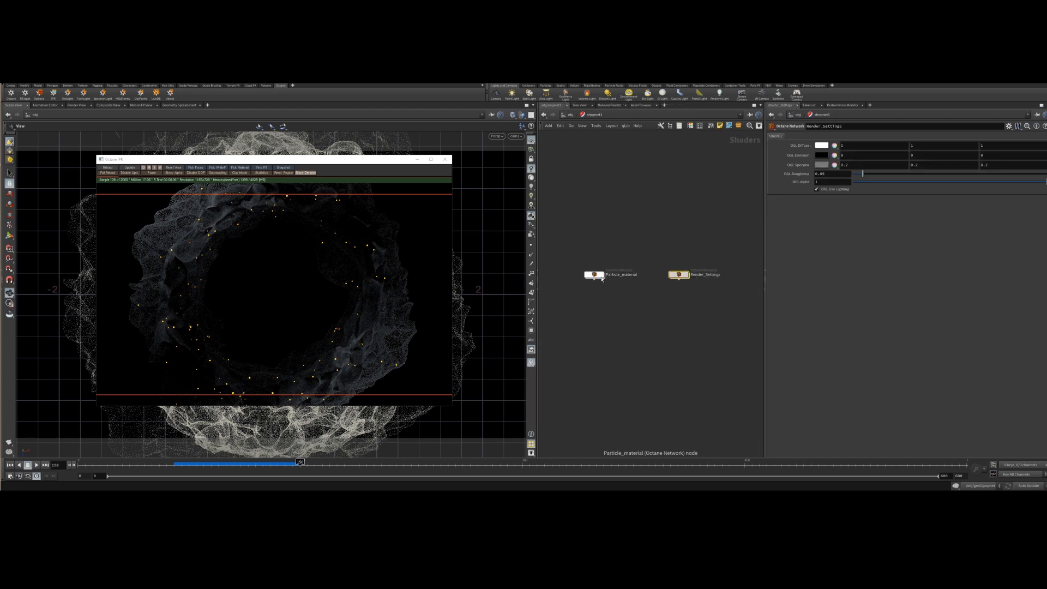
Open the ROP network and render the Octane ROP to disk.
click(570, 116)
click(666, 296)
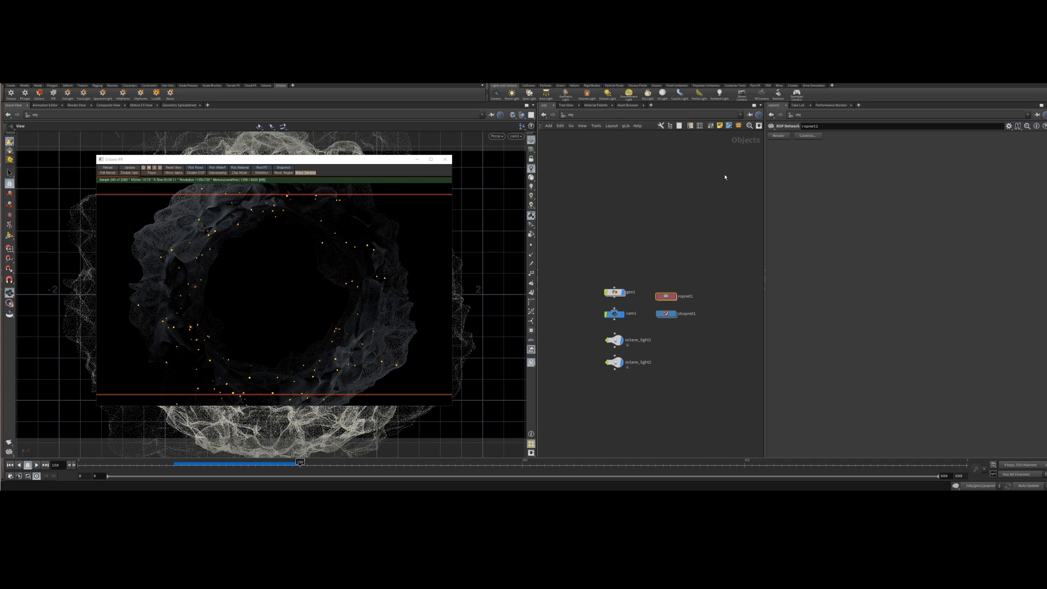
double_click(666, 297)
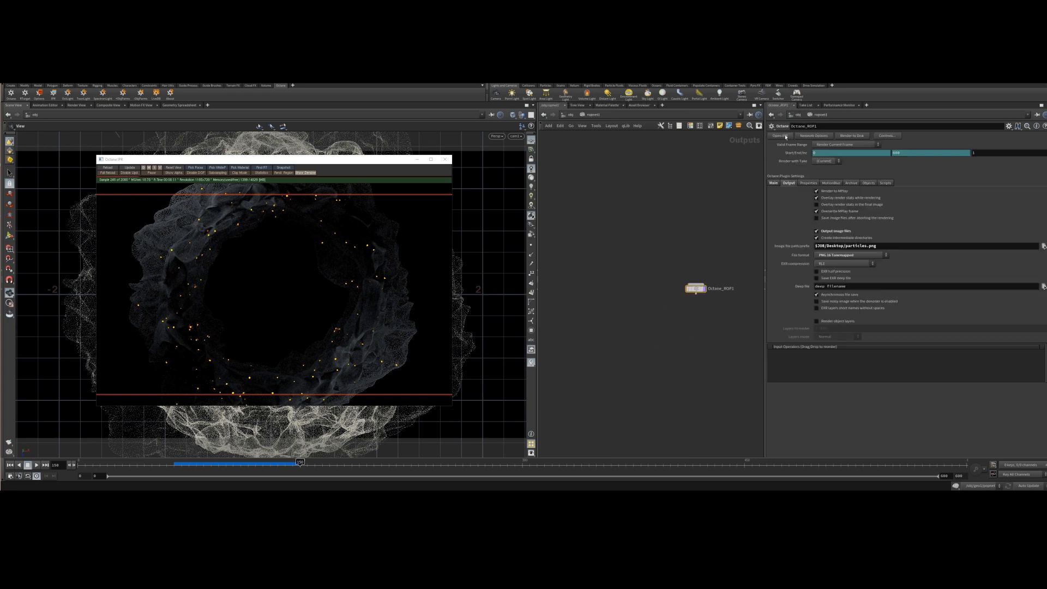
click(857, 136)
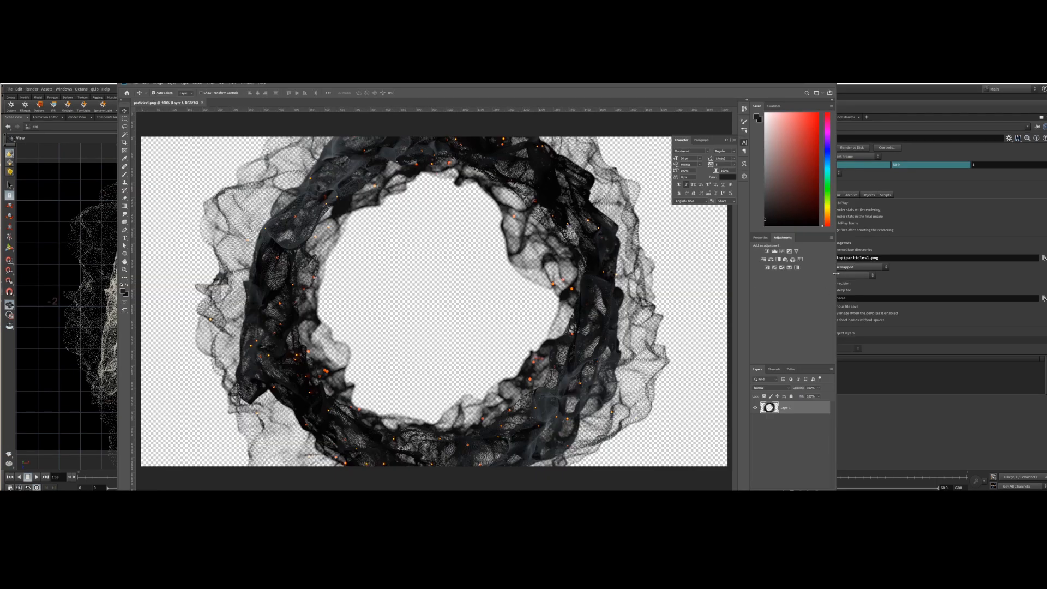
Switch to Photoshop and add a new black-filled layer placed beneath the rendered particles layer.
click(726, 141)
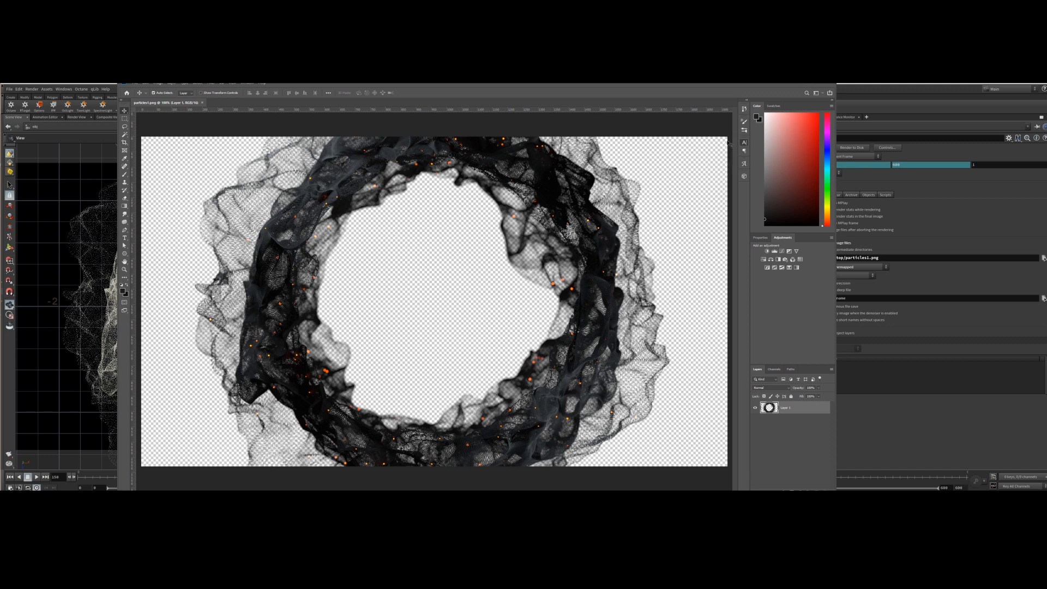
key(ctrl+shift+n)
key(Return)
key(alt+BackSpace)
drag(788, 407, 802, 440)
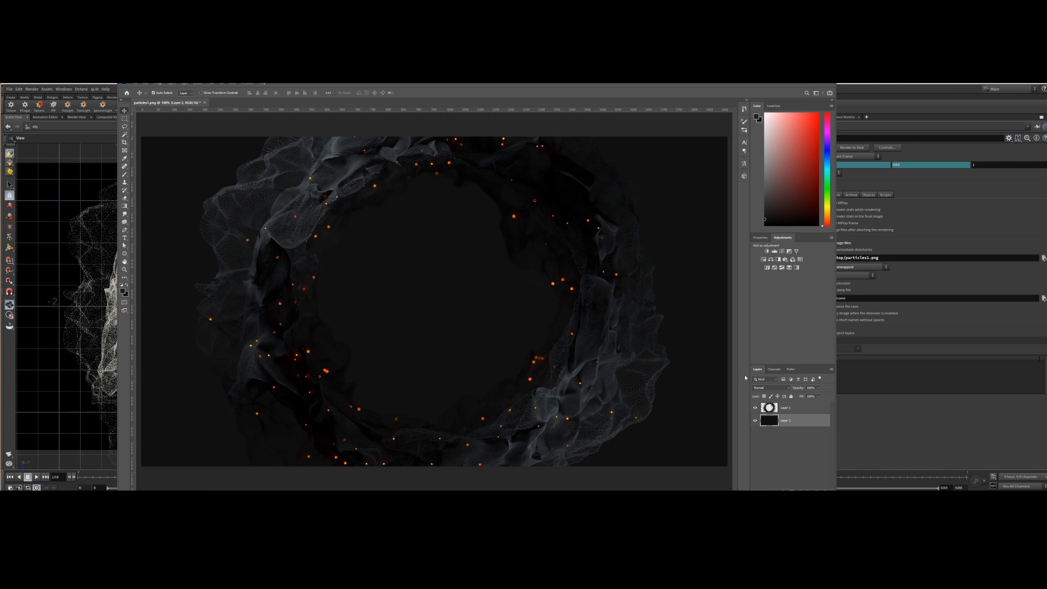
Select the render layer, open the Camera Raw Filter on it and set Detail Sharpening to 20.
click(778, 414)
click(235, 84)
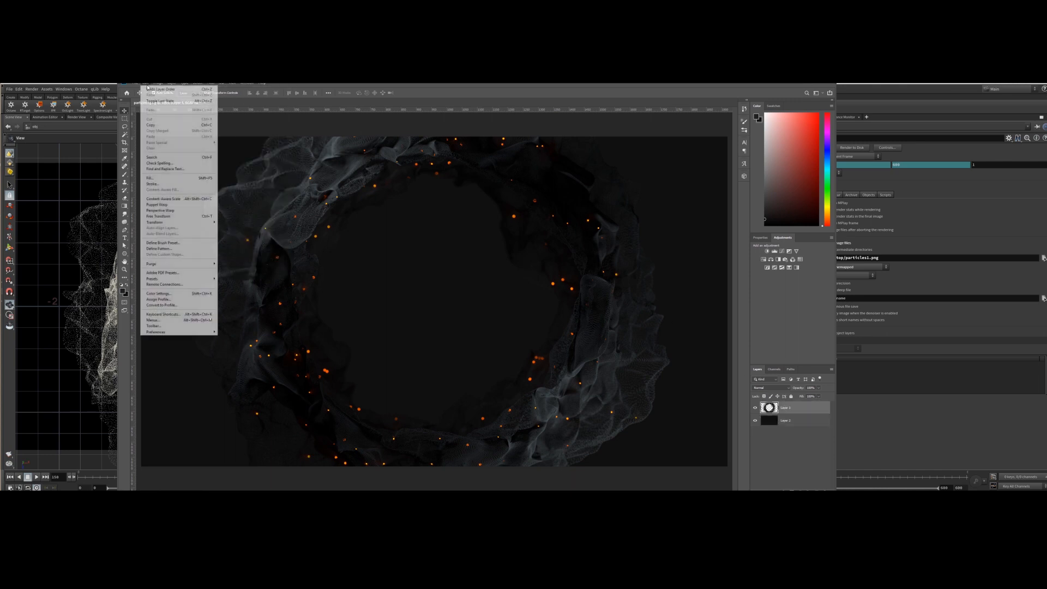
mouse_move(185, 199)
click(256, 199)
click(211, 84)
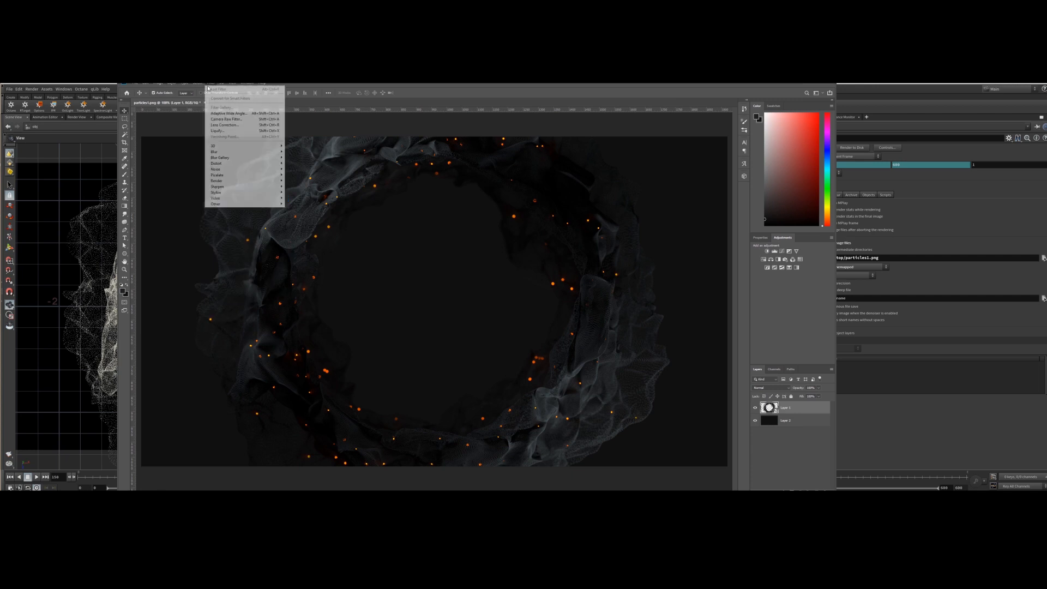
click(243, 119)
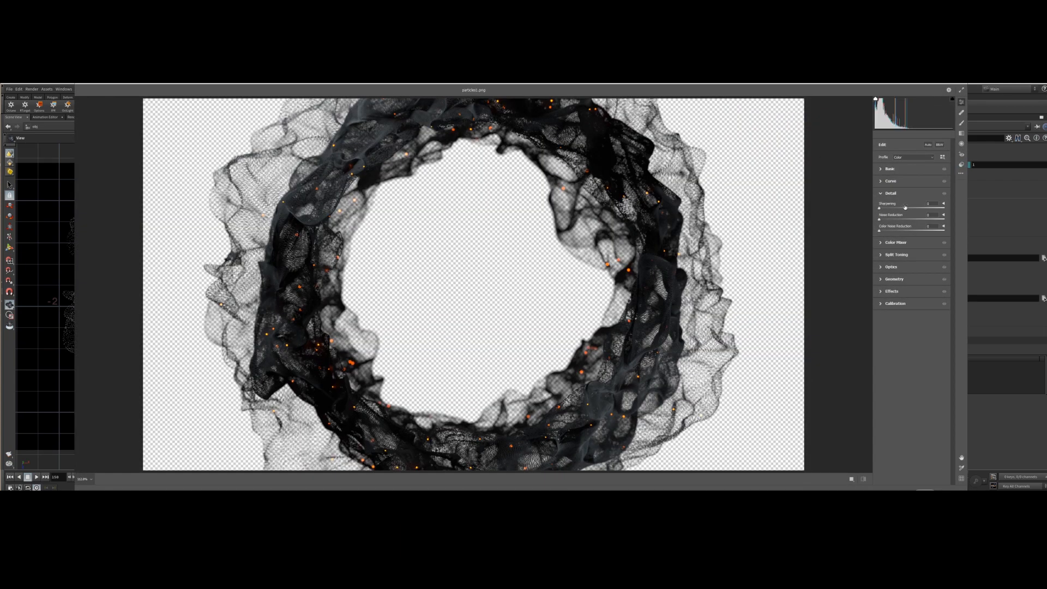
drag(905, 207, 936, 207)
text(20)
Increase the Exposure and Contrast in the Basic panel of Camera Raw and apply the filter.
click(886, 169)
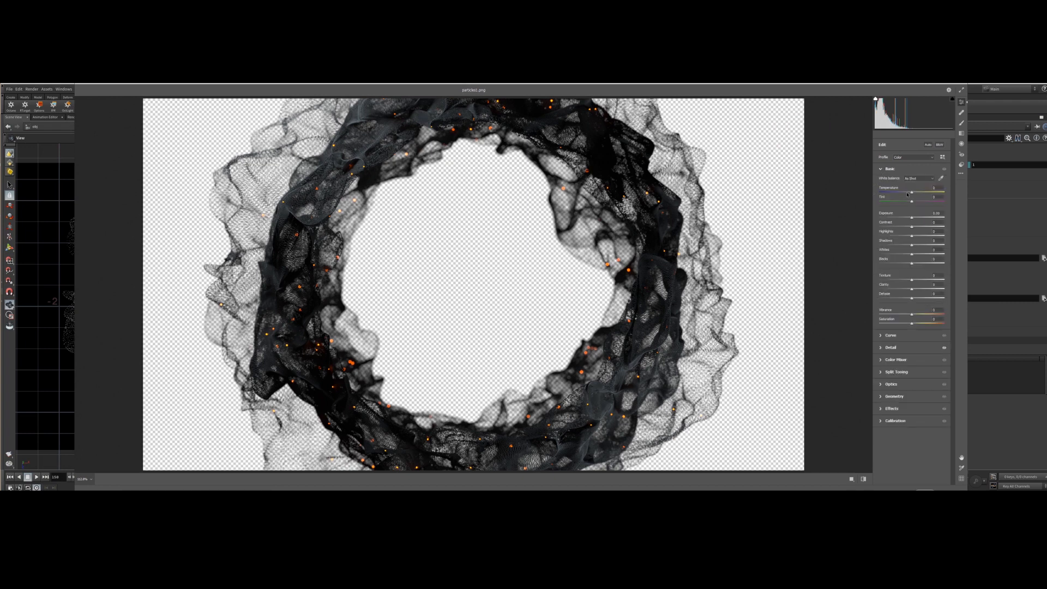
drag(913, 218, 917, 229)
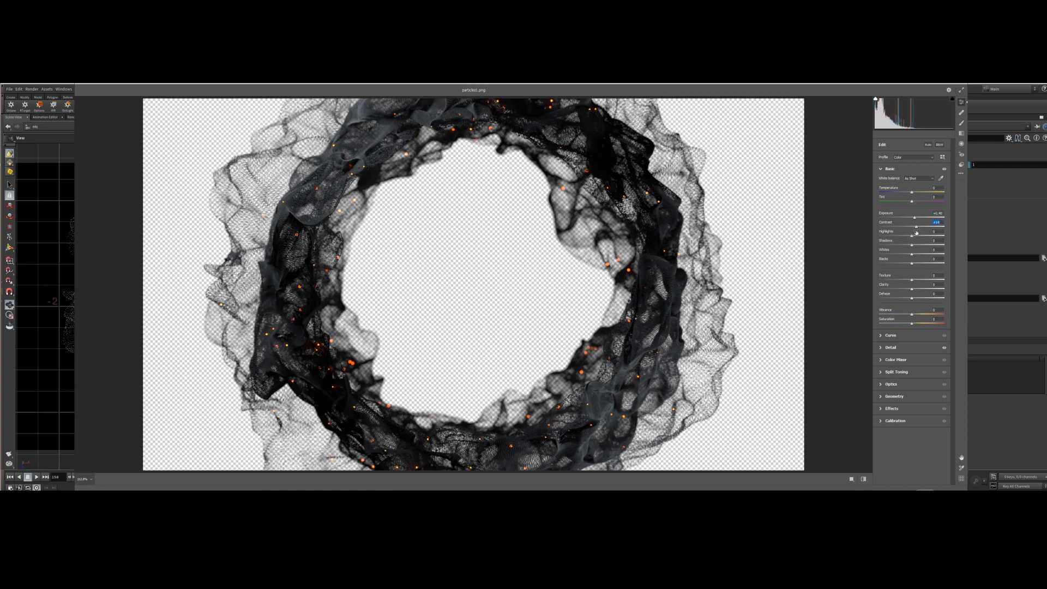
drag(913, 238, 919, 237)
click(884, 410)
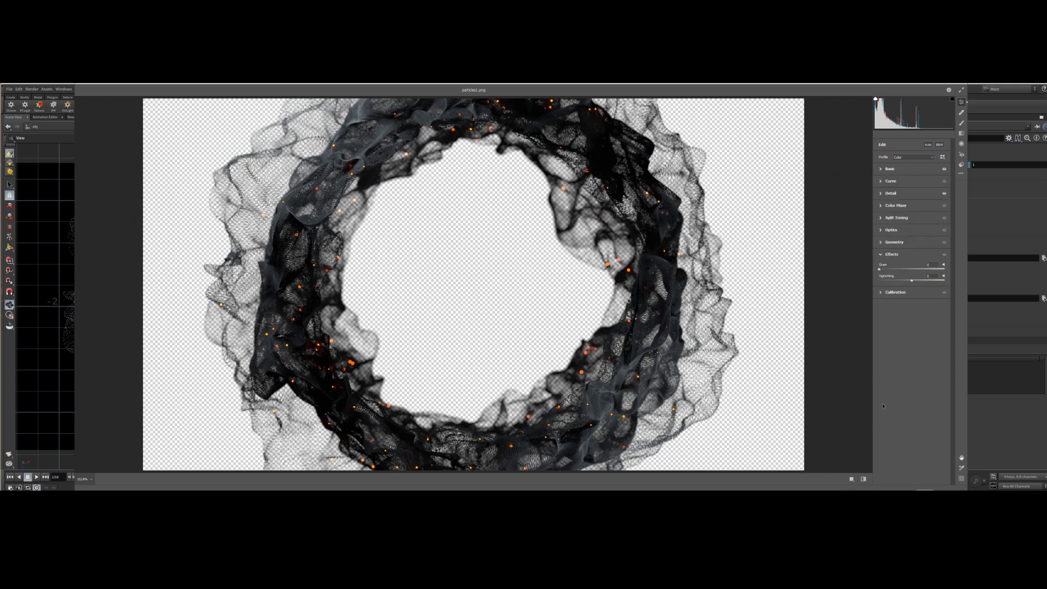
click(881, 231)
click(881, 231)
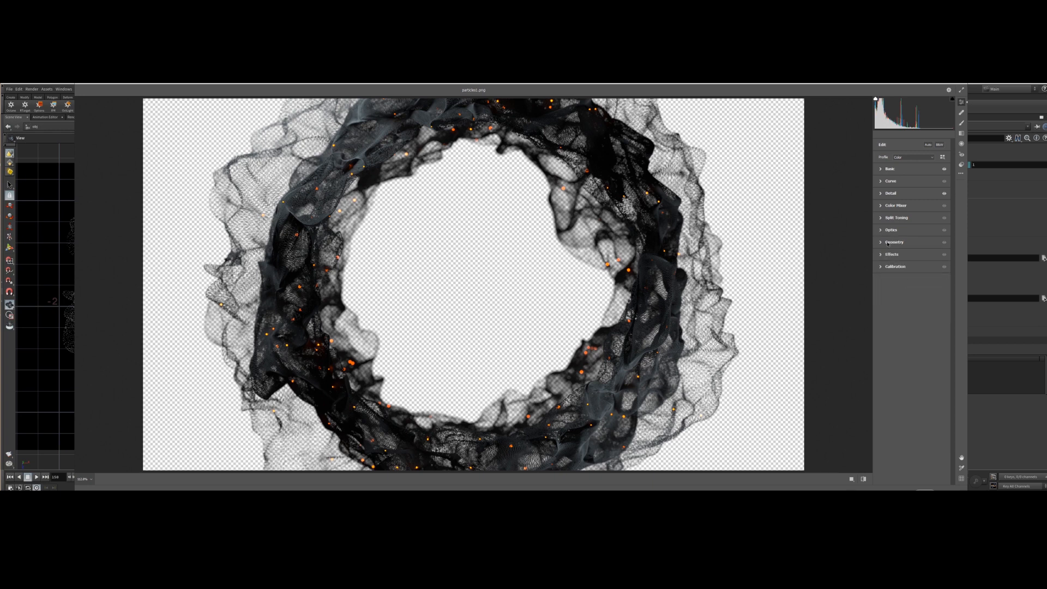
key(Return)
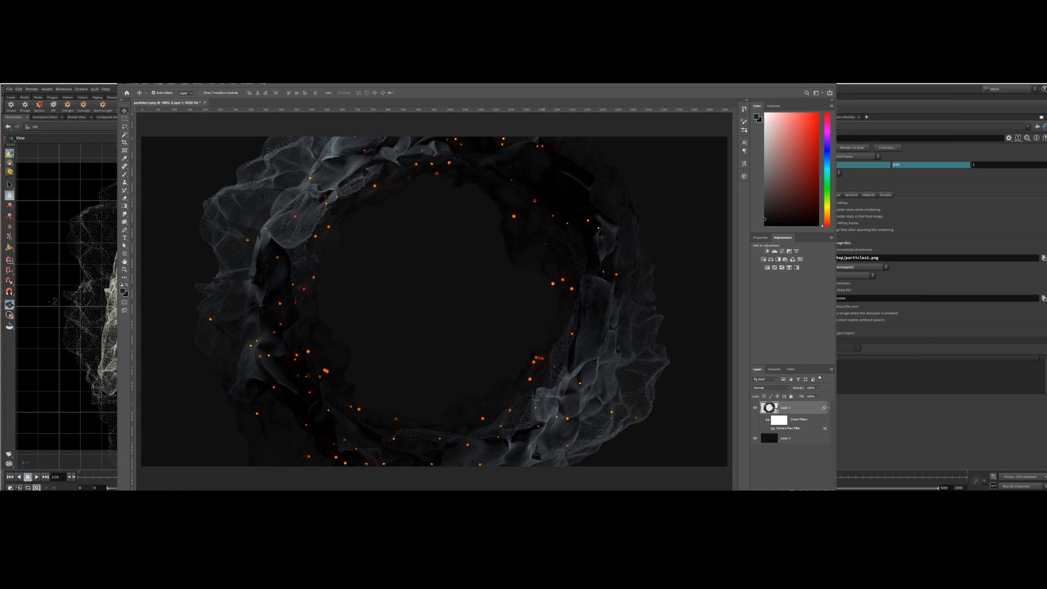
Toggle the black background layer's visibility off and back on to compare.
click(779, 441)
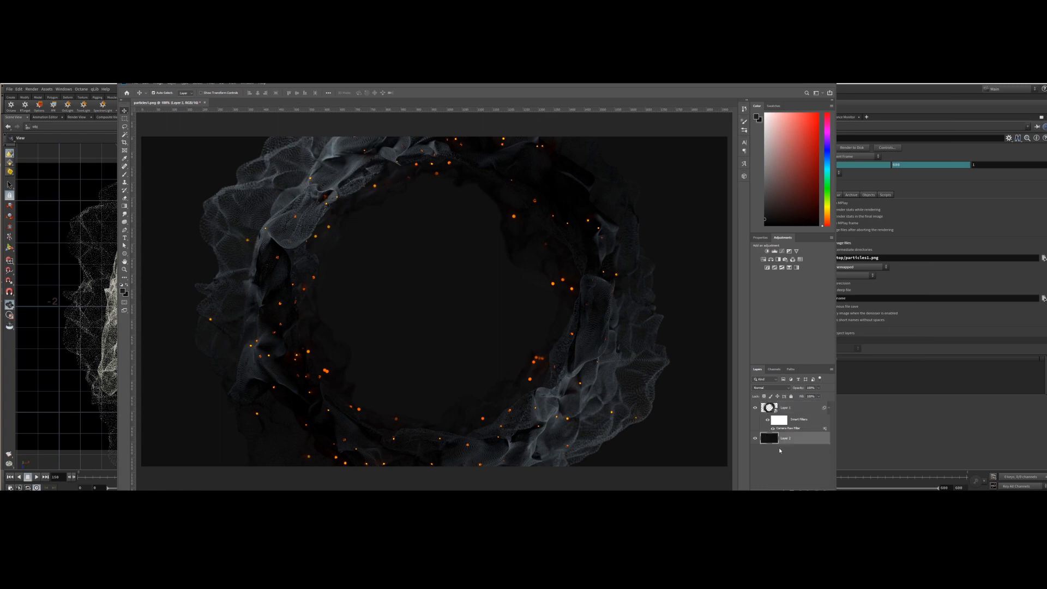
click(755, 438)
click(755, 439)
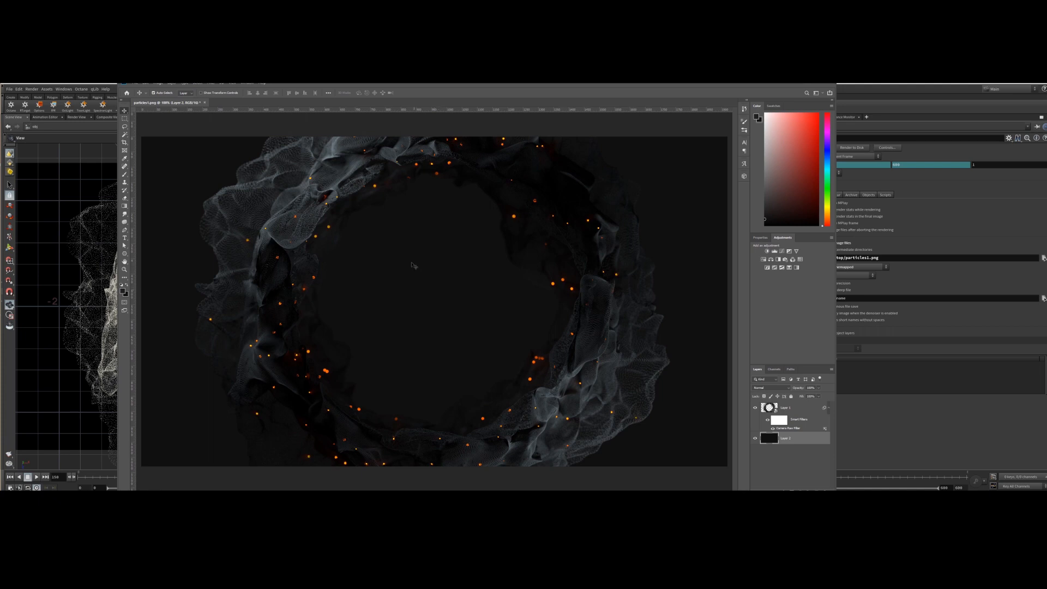